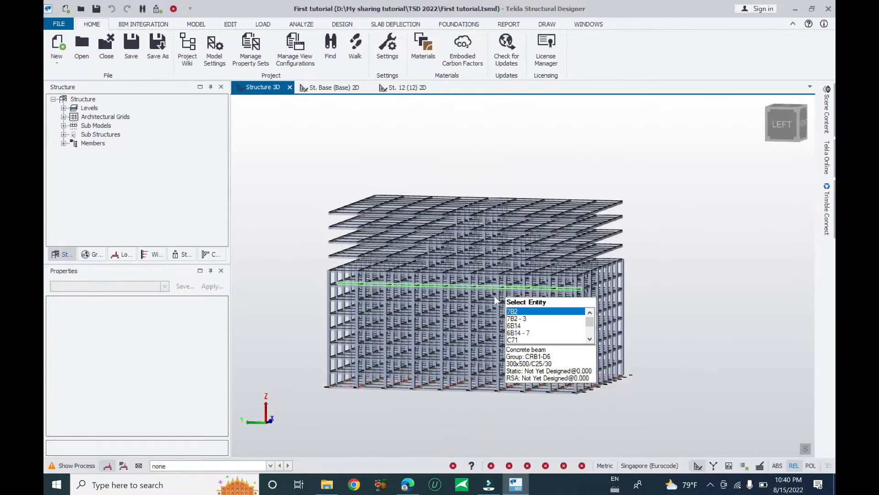
pyautogui.scroll(5, 467, 403)
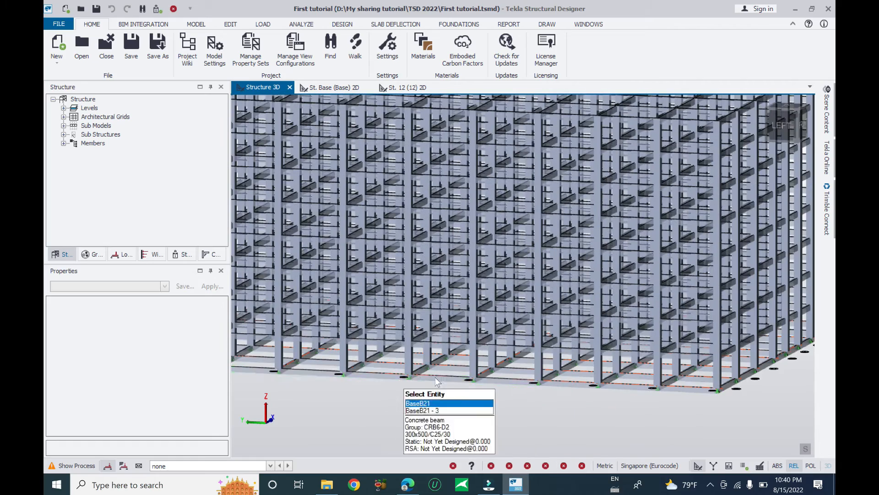
pyautogui.scroll(-4, 477, 386)
pyautogui.scroll(-2, 477, 386)
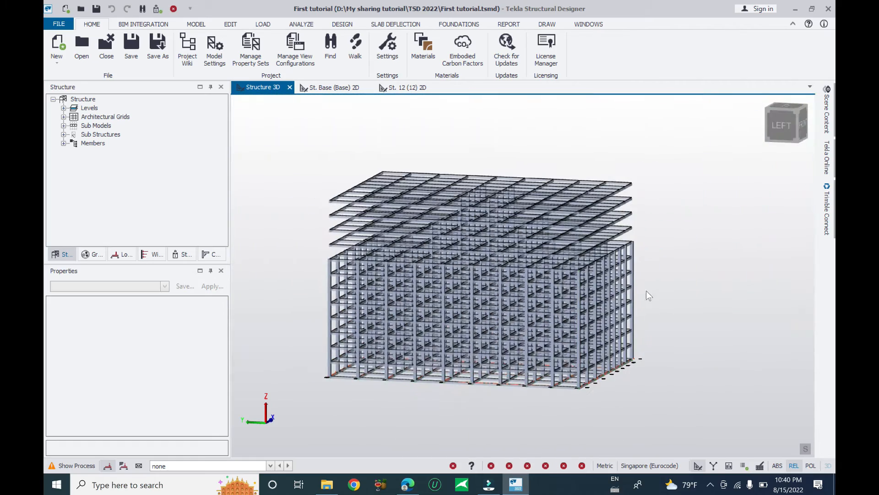
# Open the 2D plan view of level St. 2 (2) from the structure's levels.
pyautogui.click(63, 108)
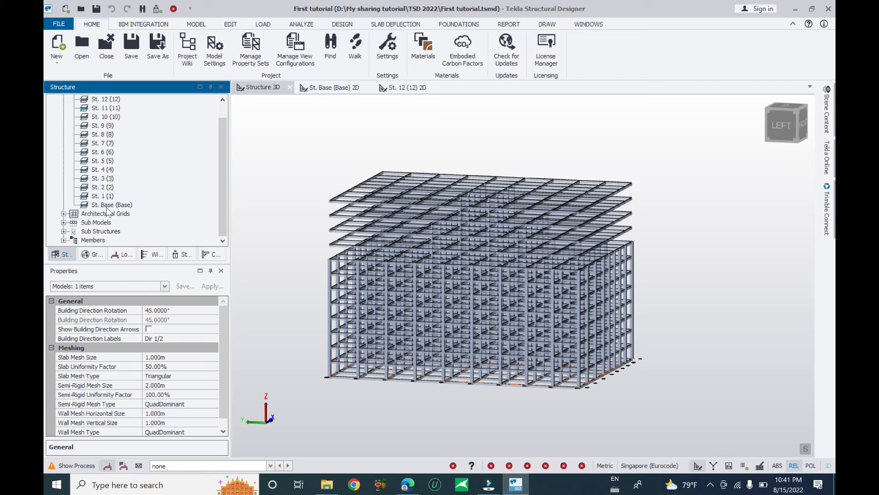
pyautogui.click(109, 187)
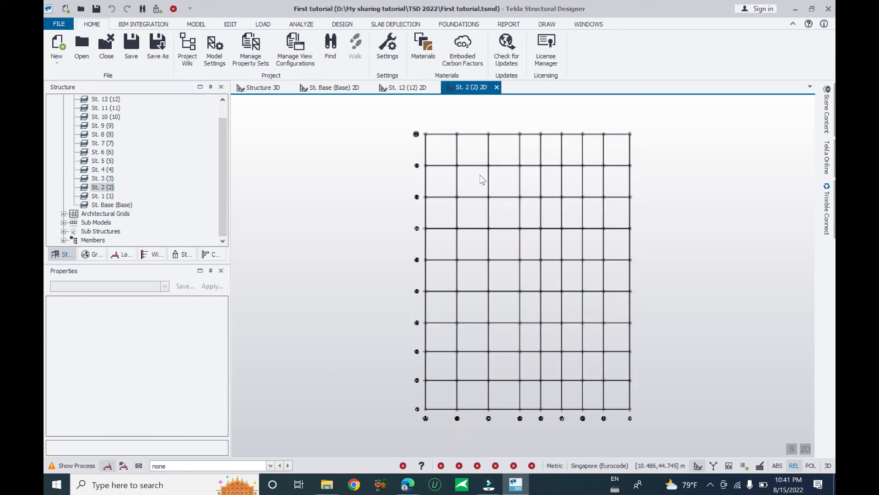
pyautogui.moveTo(696, 257); pyautogui.dragTo(671, 257, button='middle')
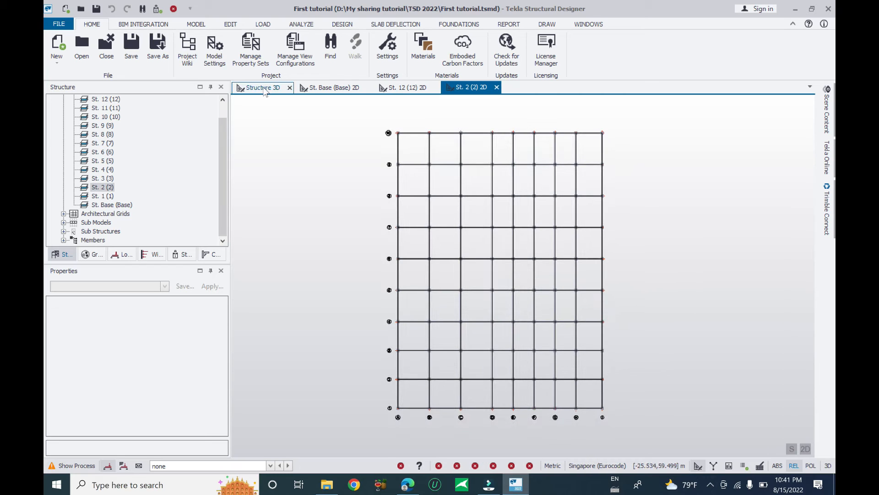
# Start the Slab on Beams command with bay selection enabled.
pyautogui.click(197, 26)
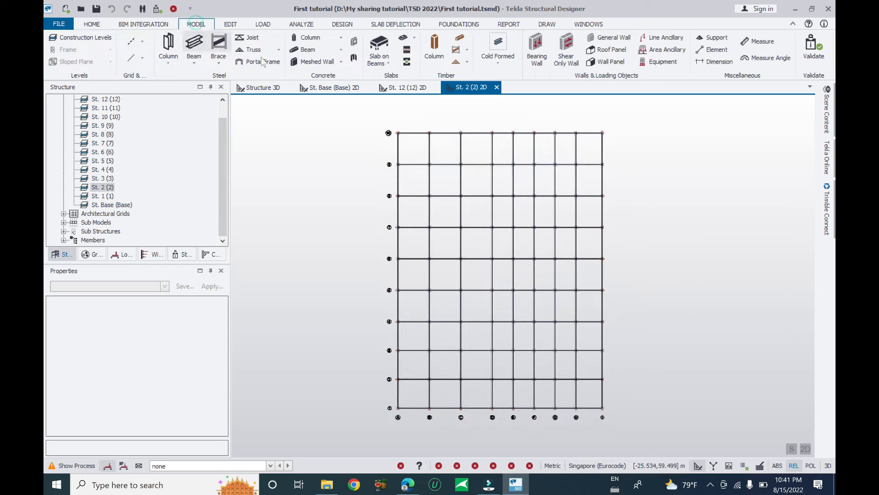
pyautogui.click(381, 64)
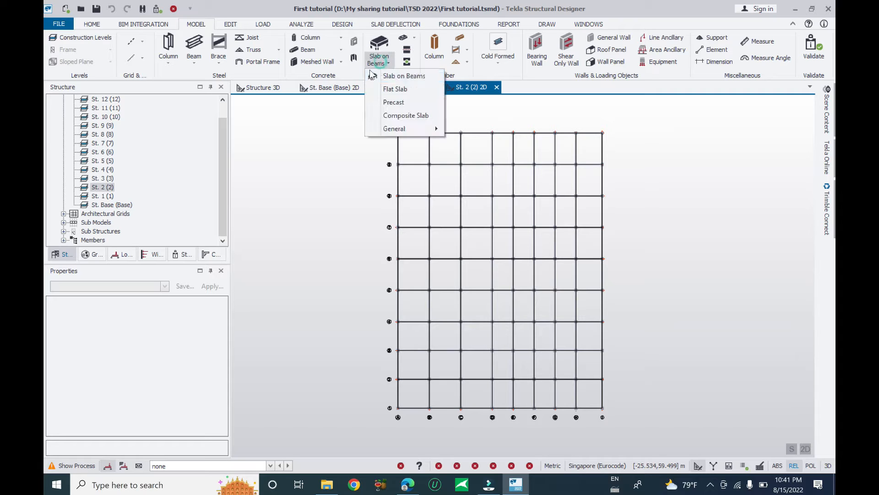
pyautogui.click(394, 77)
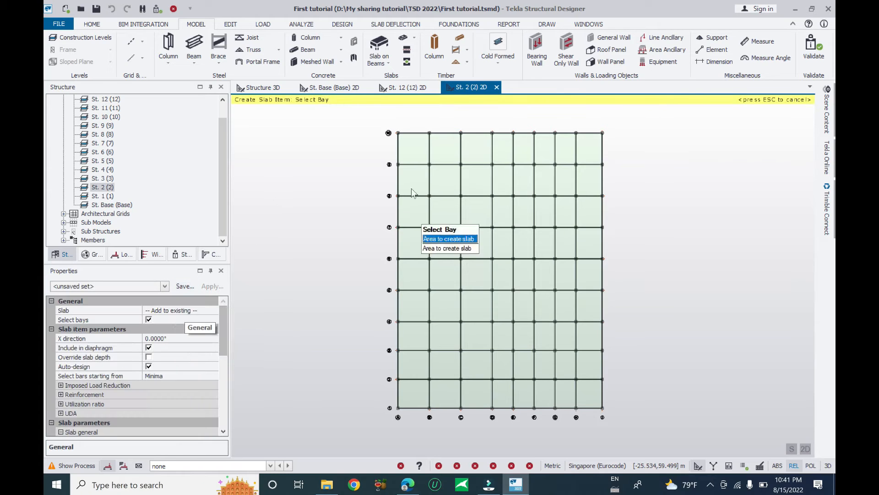
pyautogui.click(149, 320)
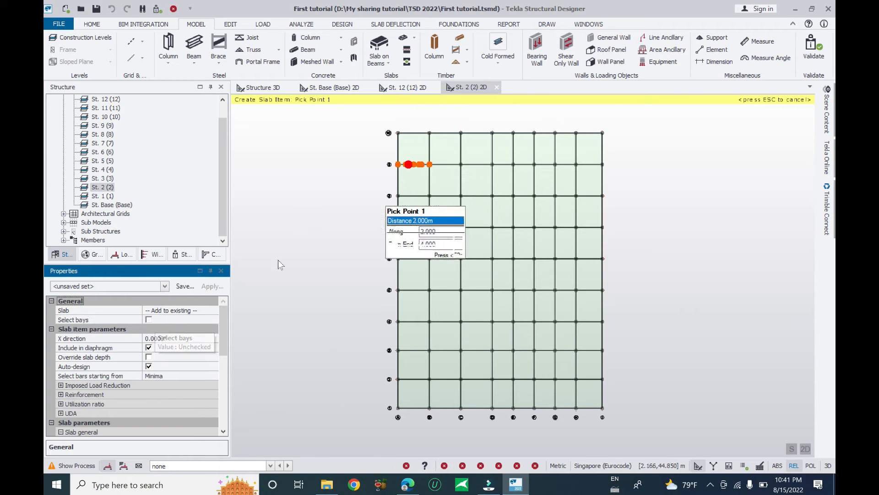
pyautogui.click(148, 320)
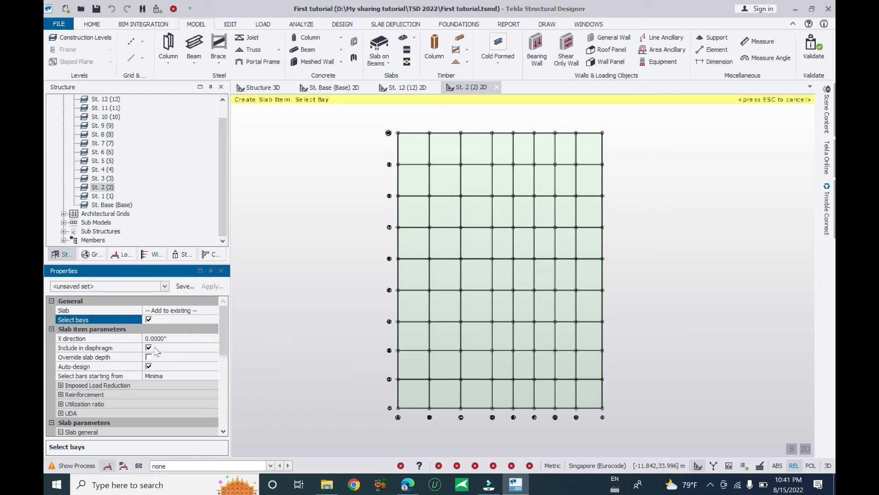
# Review the new slab's imposed load reduction and reinforcement settings and its available slab types.
pyautogui.moveTo(221, 337); pyautogui.dragTo(221, 362)
pyautogui.click(61, 319)
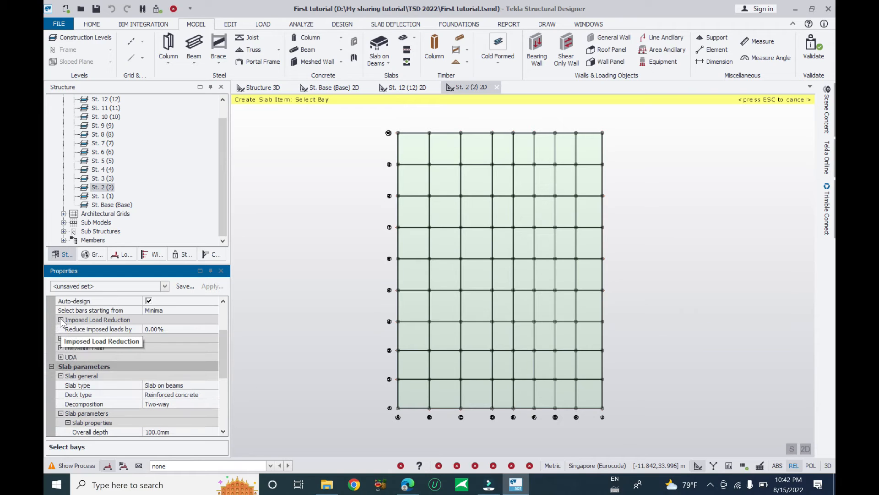
pyautogui.click(62, 321)
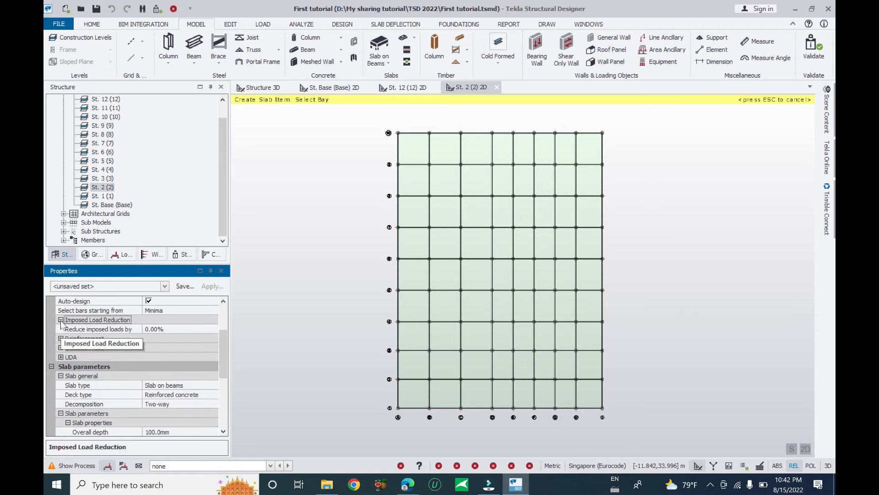
pyautogui.click(61, 320)
pyautogui.click(61, 329)
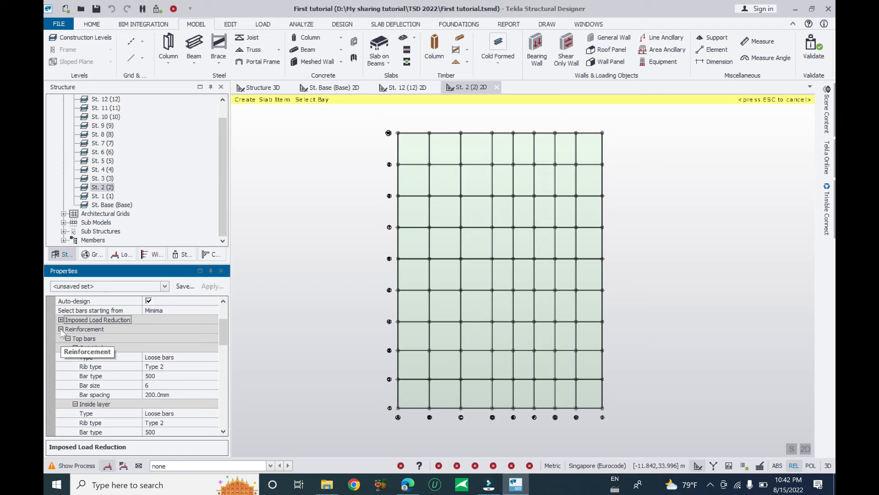
pyautogui.click(61, 328)
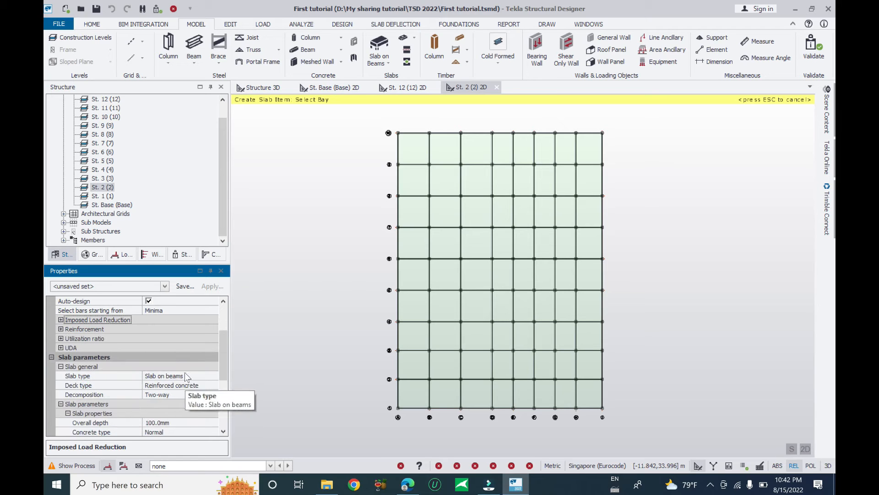
pyautogui.click(201, 377)
pyautogui.click(213, 376)
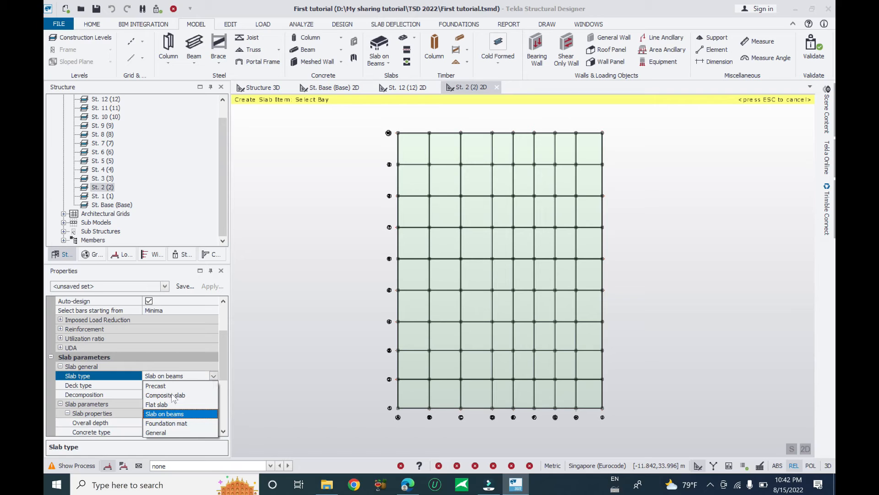
pyautogui.click(213, 376)
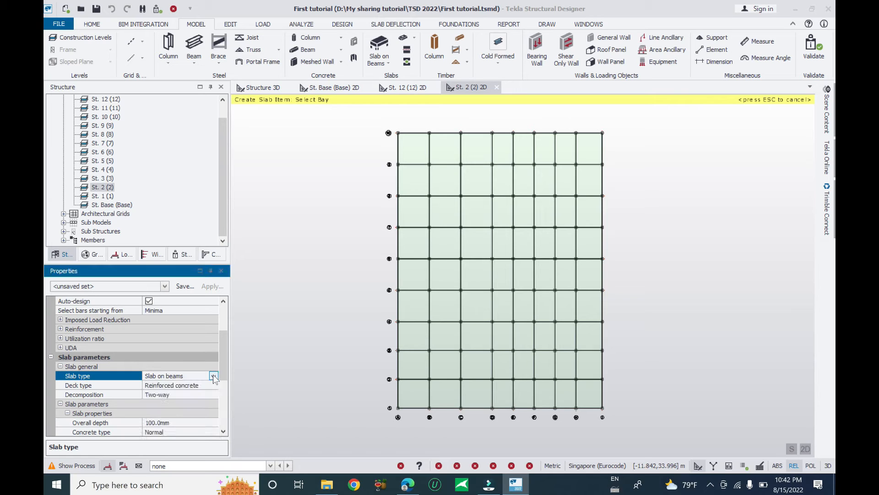
pyautogui.moveTo(219, 361); pyautogui.dragTo(217, 385)
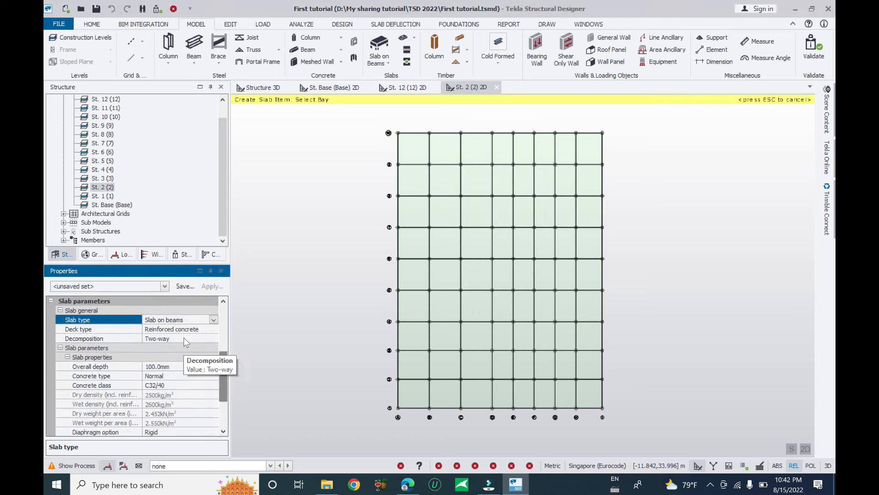
# Set the new slab's overall depth to 120 mm.
pyautogui.click(178, 366)
pyautogui.doubleClick(178, 366)
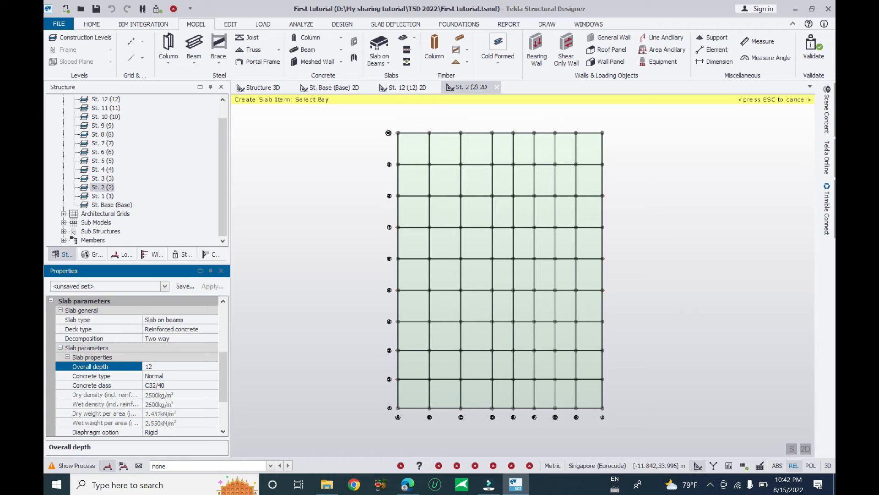
pyautogui.click(188, 376)
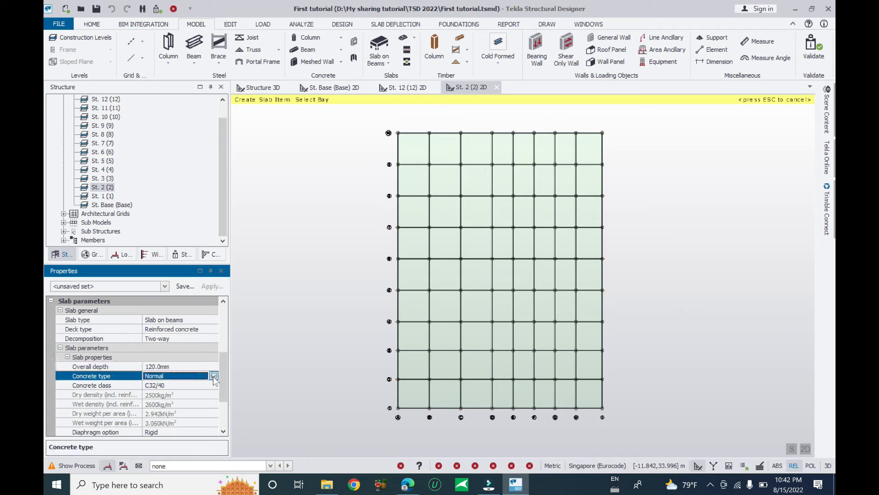
# Examine the slab's concrete type options, concrete class, densities, diaphragm option and design parameters.
pyautogui.click(214, 376)
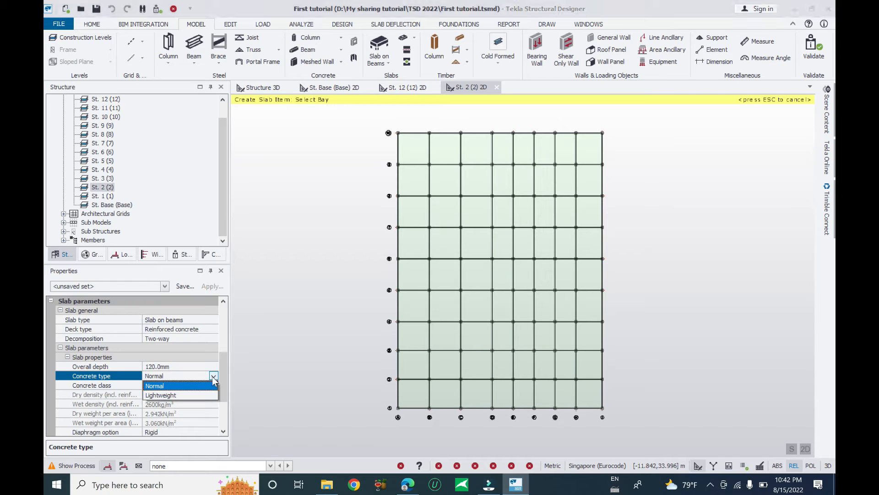
pyautogui.click(213, 385)
pyautogui.click(205, 394)
pyautogui.moveTo(224, 387); pyautogui.dragTo(224, 407)
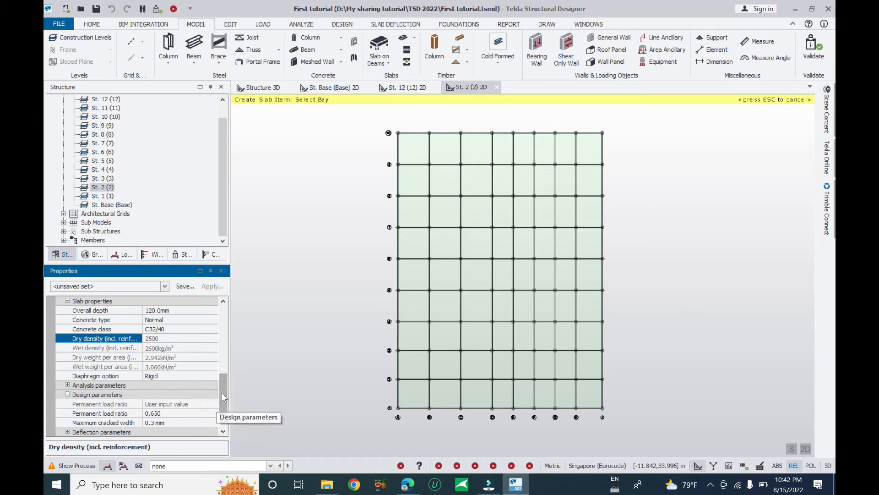
pyautogui.moveTo(222, 391); pyautogui.dragTo(223, 409)
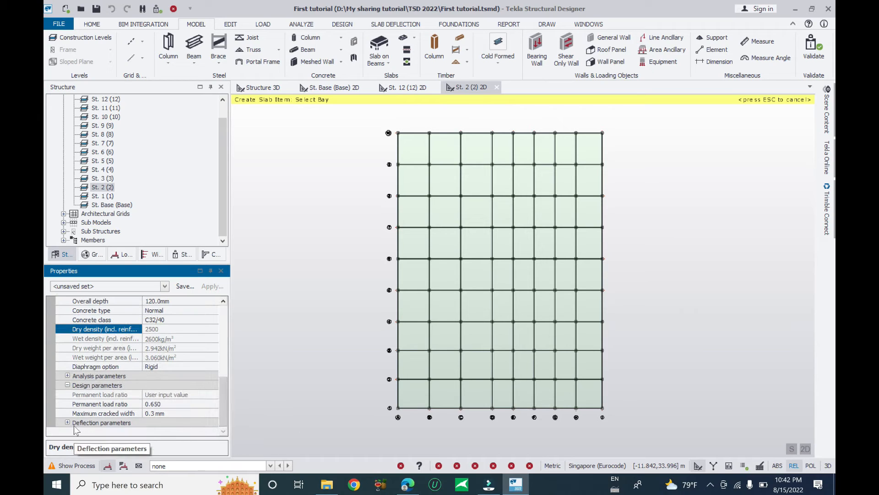
pyautogui.click(67, 385)
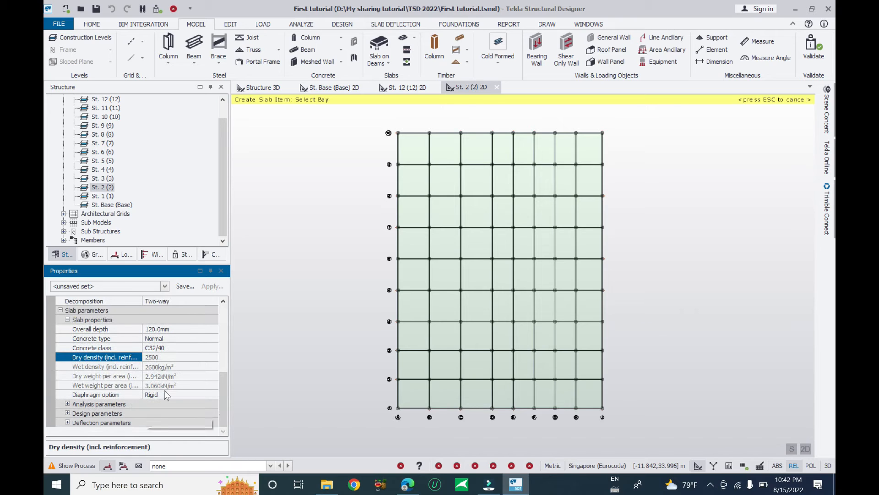
# Create slabs on beams in all bays of the St. 2 plan by window selection and end the command.
pyautogui.scroll(4, 194, 389)
pyautogui.scroll(1, 255, 321)
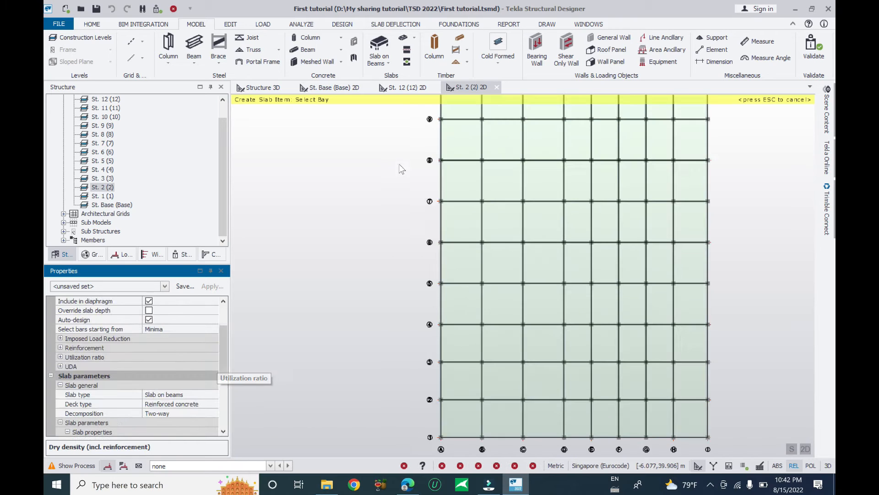
pyautogui.scroll(-2, 359, 236)
pyautogui.moveTo(401, 129); pyautogui.dragTo(580, 372)
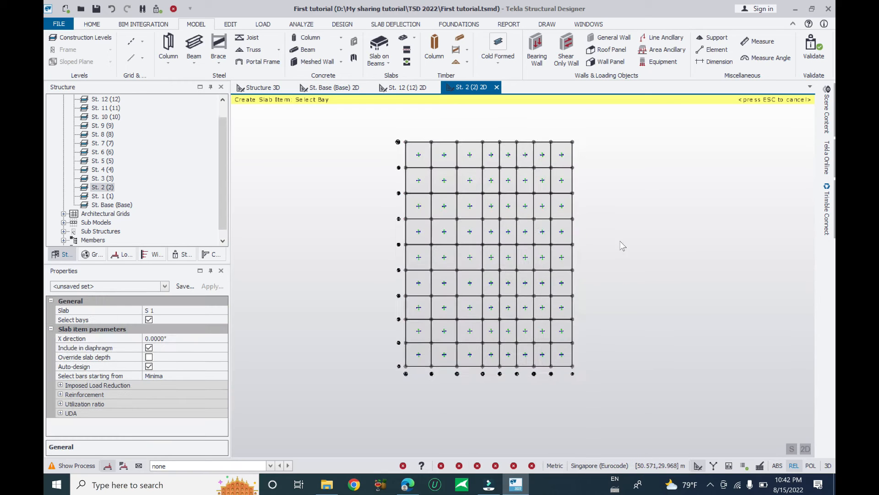
pyautogui.press('Escape')
# Inspect the slabs throughout the building in the Structure 3D view.
pyautogui.scroll(2, 486, 247)
pyautogui.scroll(-3, 416, 278)
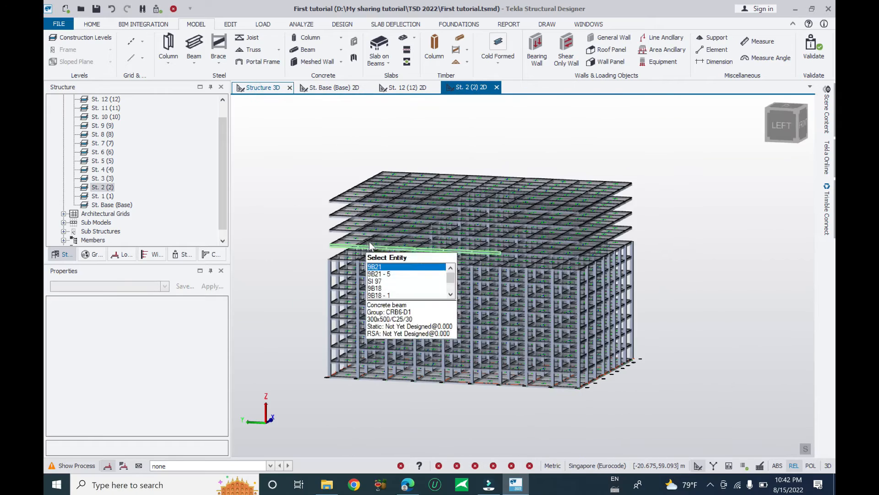
pyautogui.moveTo(660, 307); pyautogui.dragTo(596, 350, button='right')
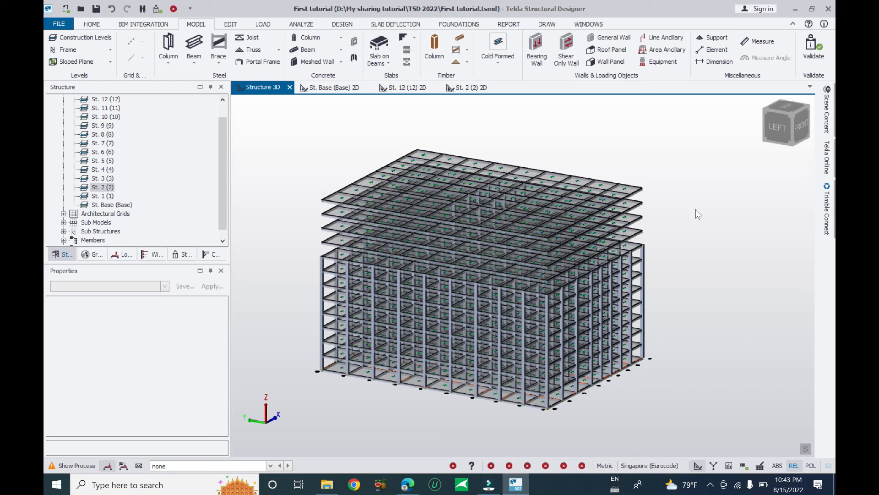
# Add a rectangular slab opening of 4.5 m by 6 m in the St. 2 plan, from grid intersection A/6 to grid line 5.
pyautogui.click(469, 88)
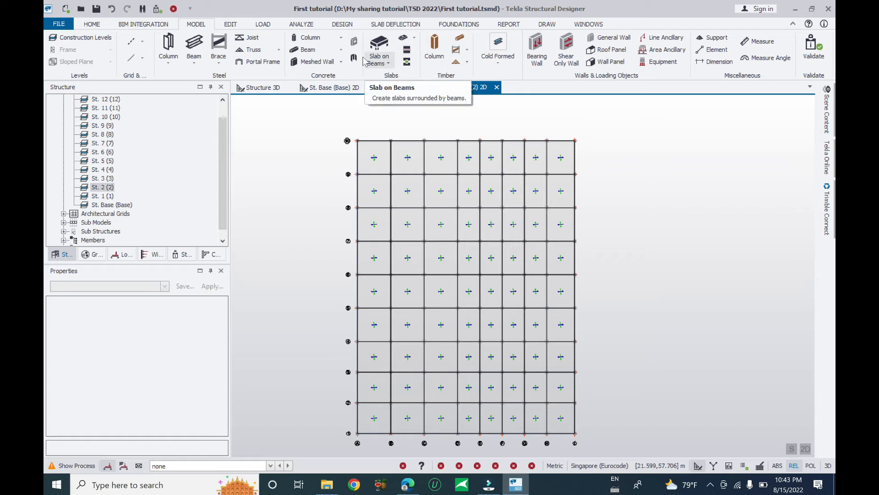
pyautogui.click(389, 64)
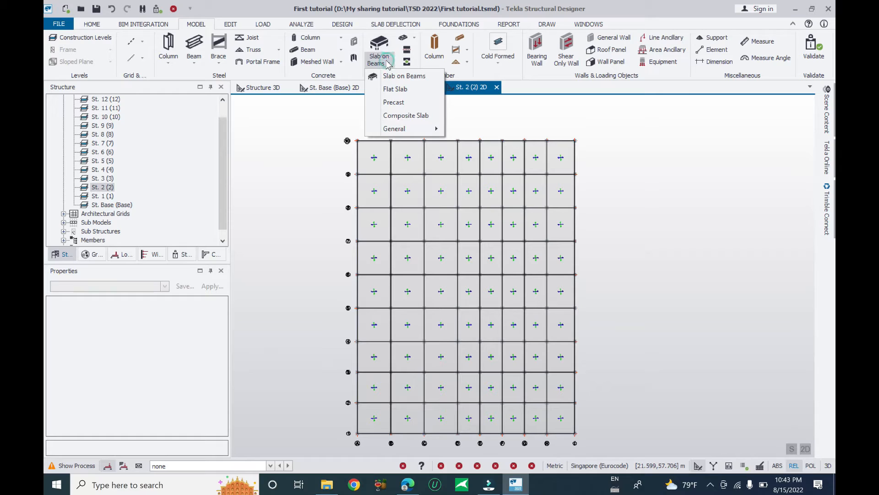
pyautogui.click(414, 37)
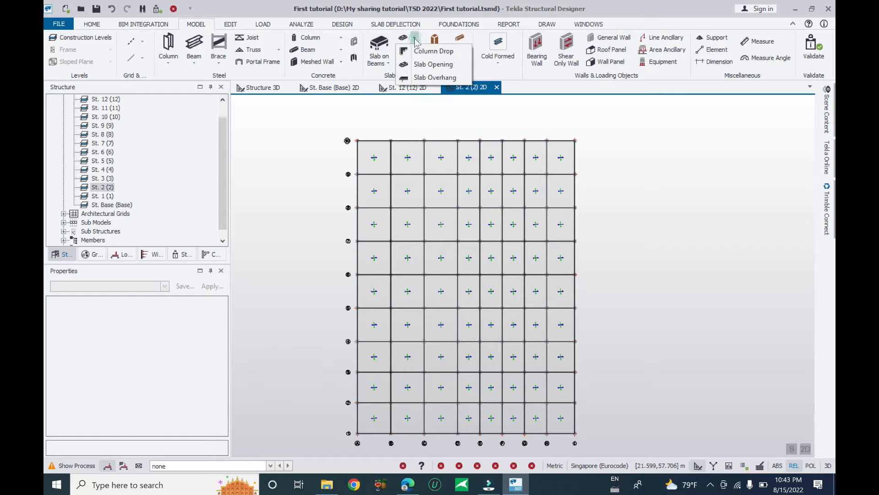
pyautogui.click(422, 67)
pyautogui.scroll(4, 409, 297)
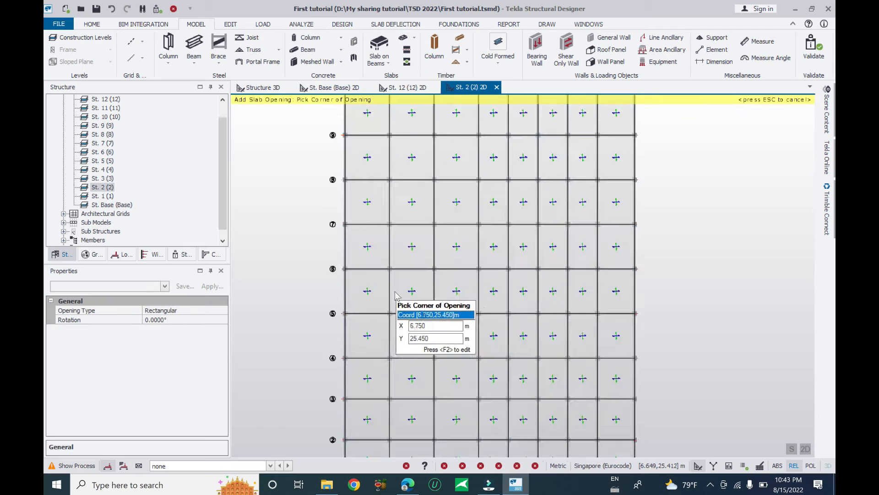
pyautogui.scroll(3, 407, 297)
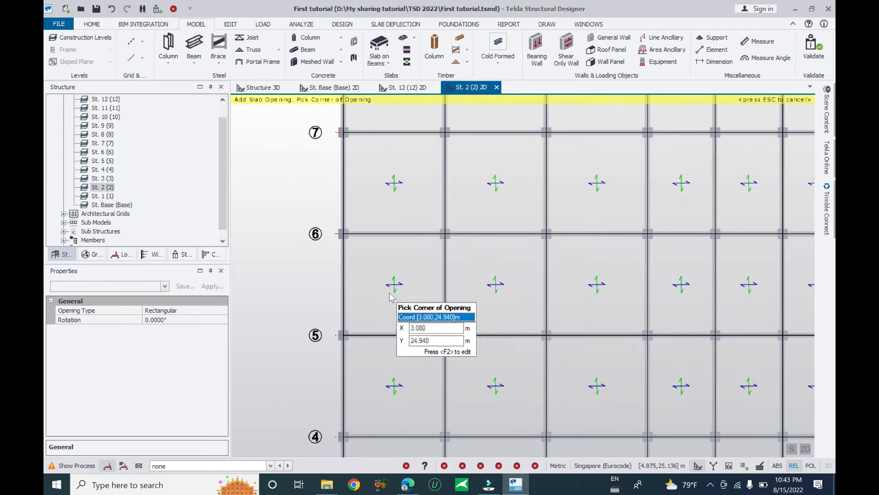
pyautogui.scroll(-2, 367, 264)
pyautogui.scroll(2, 364, 257)
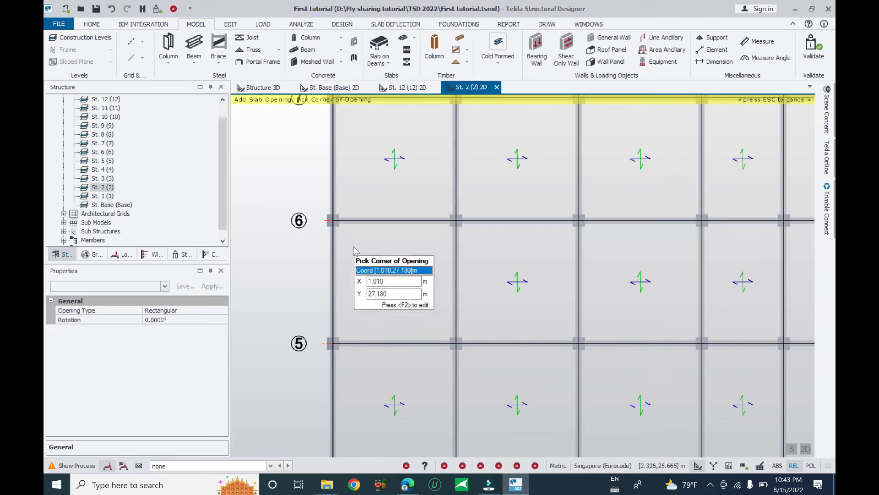
pyautogui.click(332, 221)
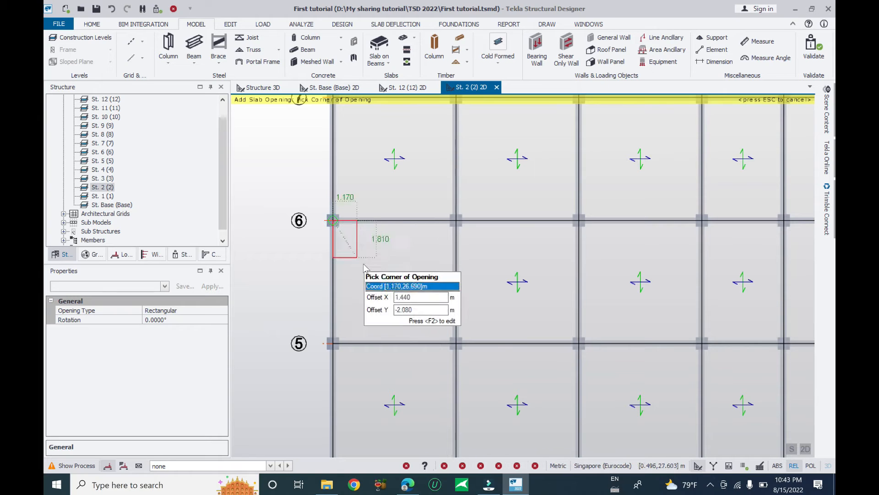
pyautogui.click(425, 344)
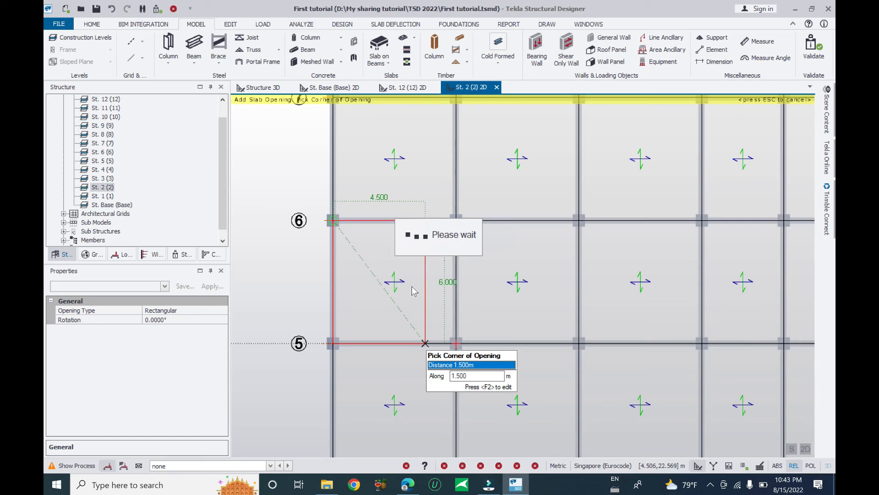
# Add a rectangular slab opening of about 4.18 m by 5.5 m from grid intersection A/3 to grid line 2 and end the command.
pyautogui.scroll(-2, 363, 258)
pyautogui.scroll(-2, 363, 258)
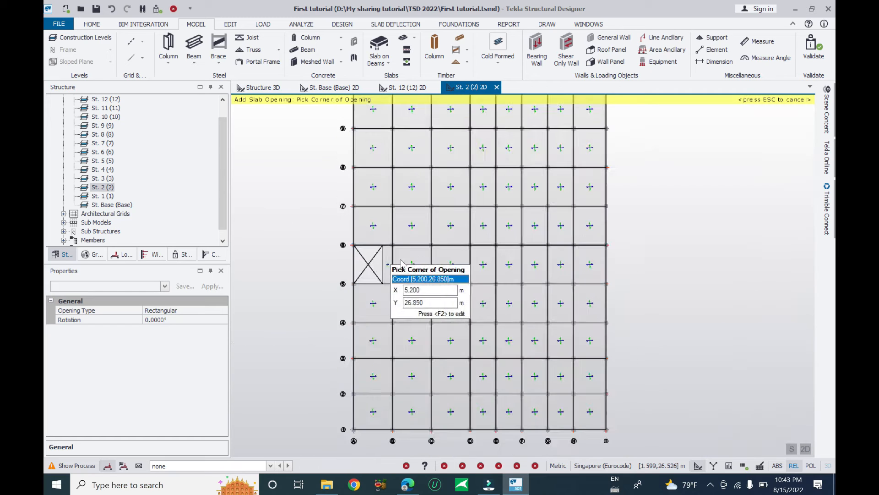
pyautogui.scroll(3, 368, 366)
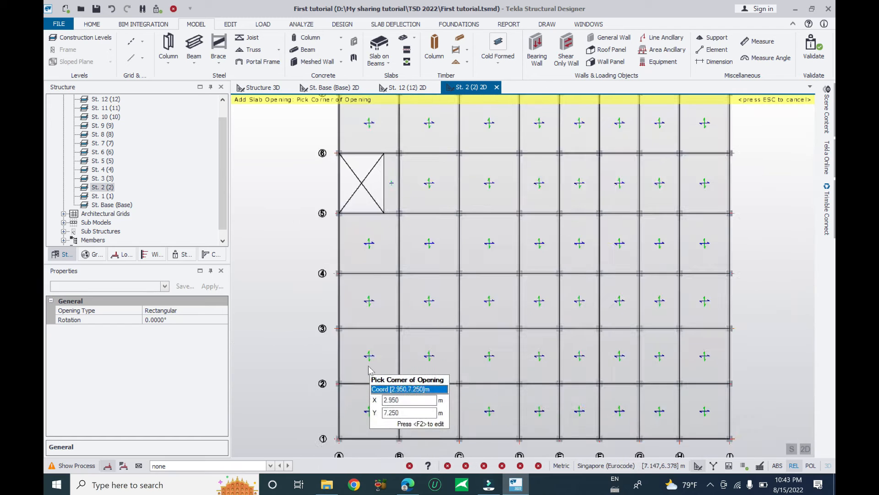
pyautogui.scroll(1, 339, 329)
pyautogui.click(344, 341)
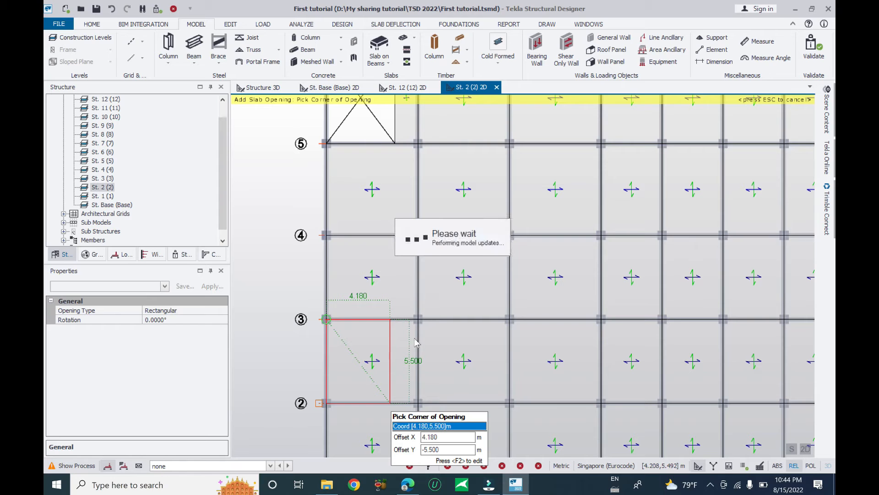
pyautogui.scroll(-3, 409, 341)
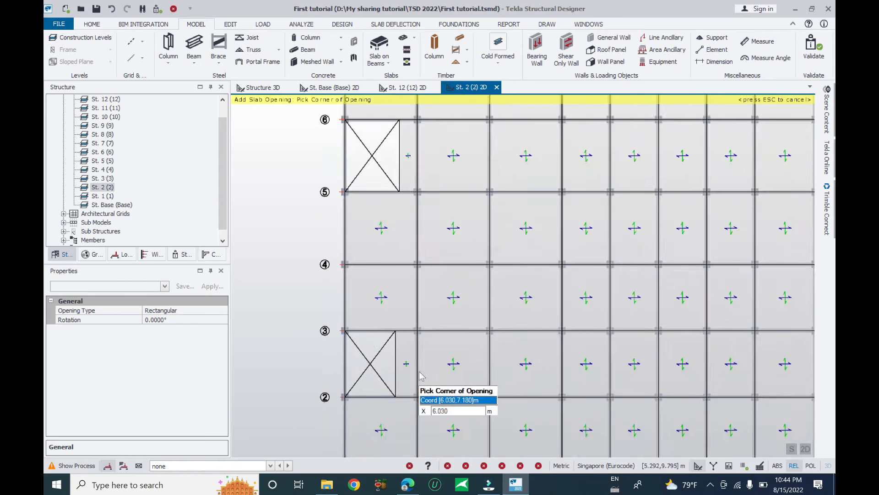
pyautogui.press('Escape')
# Copy the slab opening between grid lines 5 and 6 from grid intersection A/6 to A/10.
pyautogui.scroll(1, 392, 255)
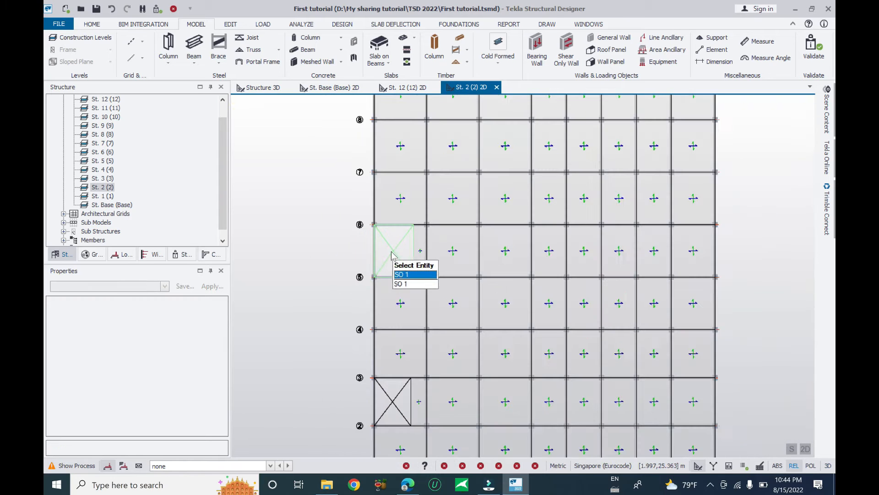
pyautogui.click(396, 273)
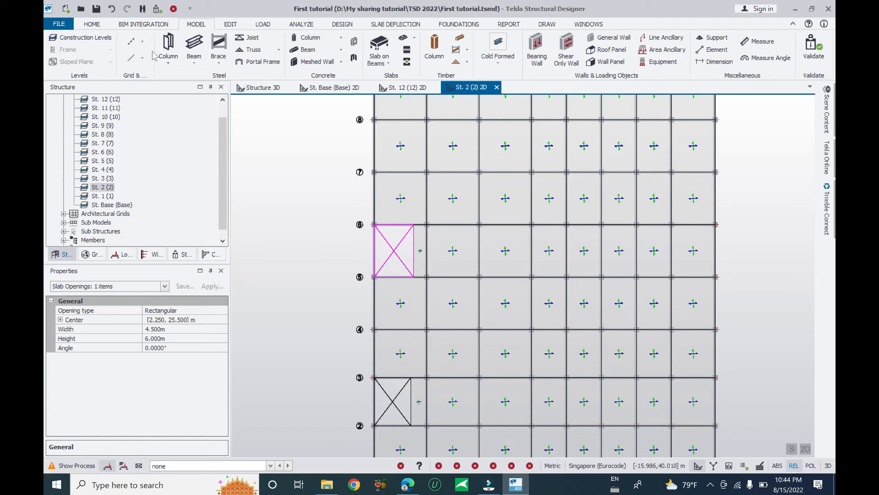
pyautogui.click(233, 25)
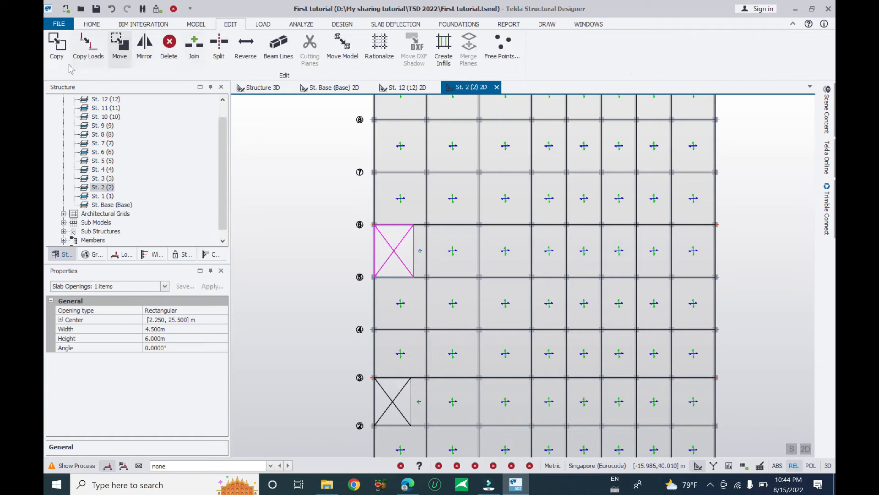
pyautogui.click(375, 222)
pyautogui.moveTo(384, 132); pyautogui.dragTo(397, 277, button='middle')
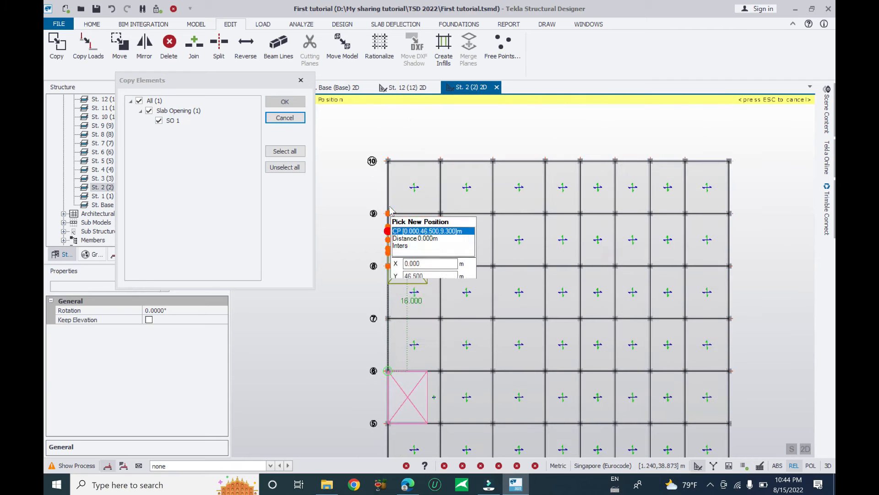
pyautogui.click(388, 162)
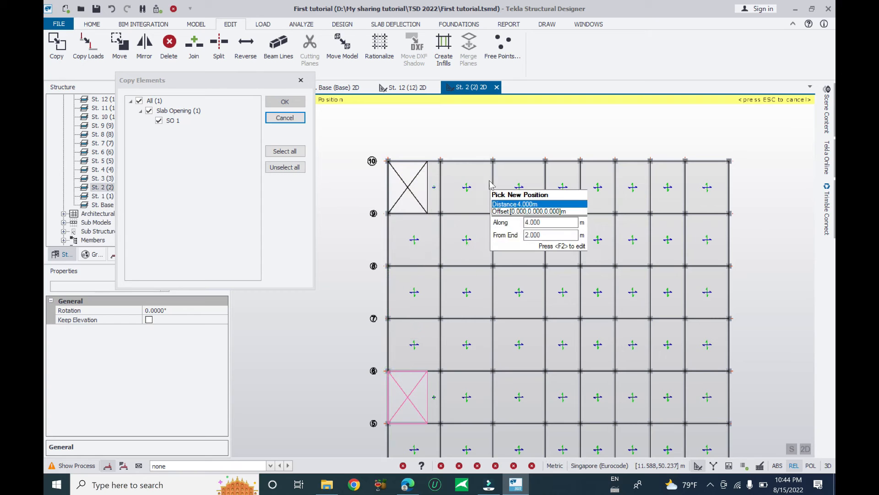
pyautogui.press('Escape')
pyautogui.press('Escape')
# Set the height of the slab opening between grid lines 5 and 6 to 7 m and its width to 6 m.
pyautogui.scroll(-3, 403, 153)
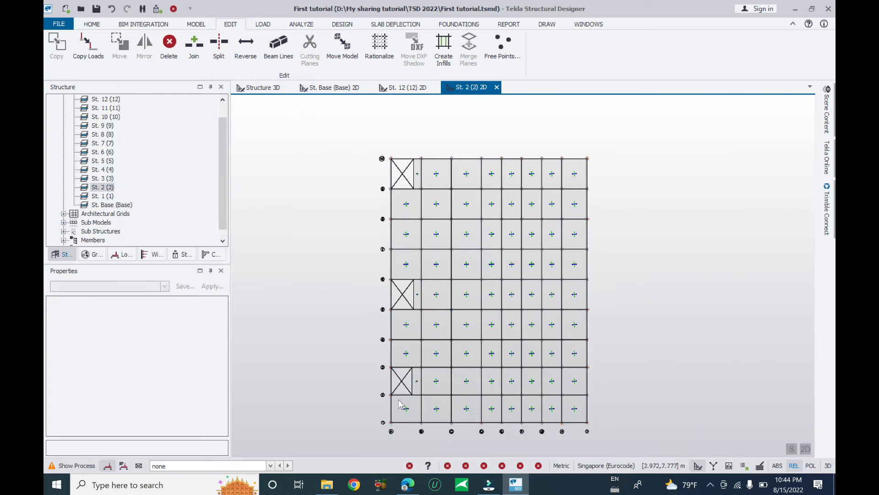
pyautogui.scroll(4, 400, 391)
pyautogui.scroll(-2, 413, 381)
pyautogui.scroll(-2, 413, 374)
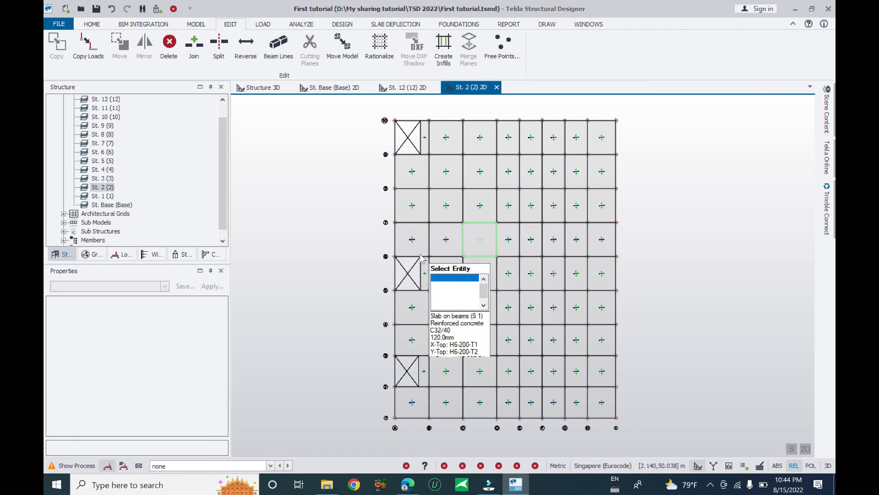
pyautogui.scroll(2, 415, 258)
pyautogui.click(398, 293)
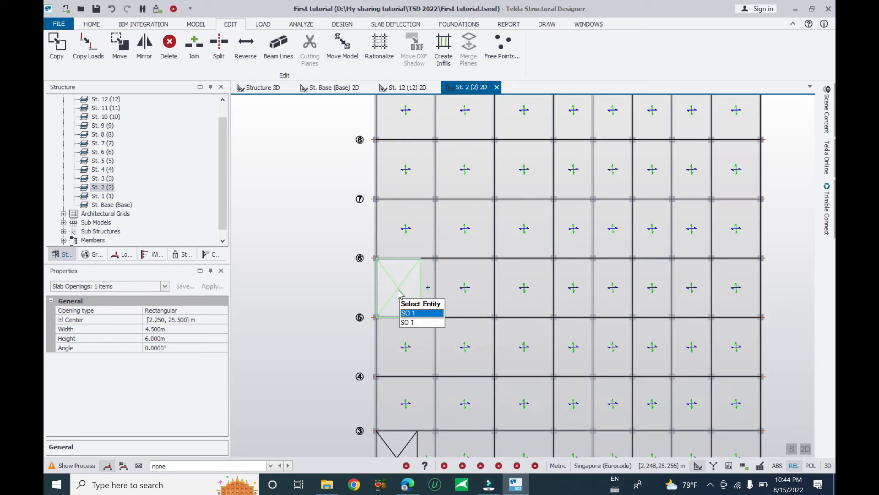
pyautogui.click(177, 330)
pyautogui.click(178, 339)
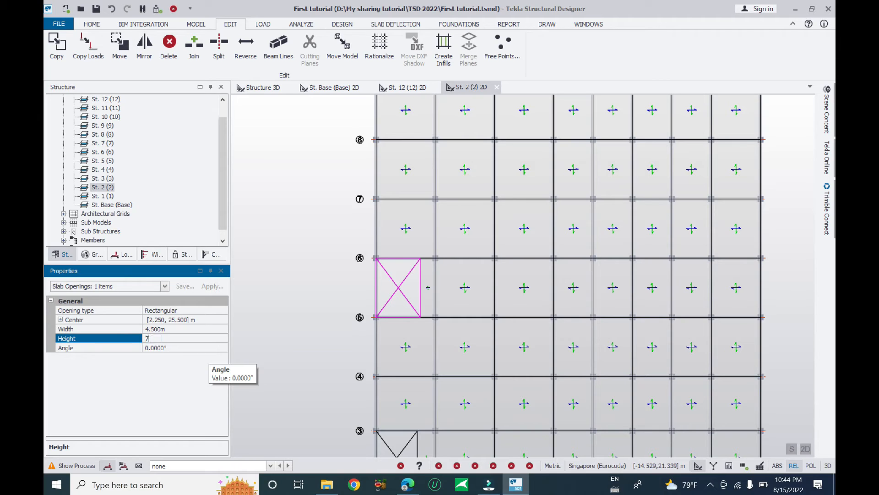
pyautogui.press('Return')
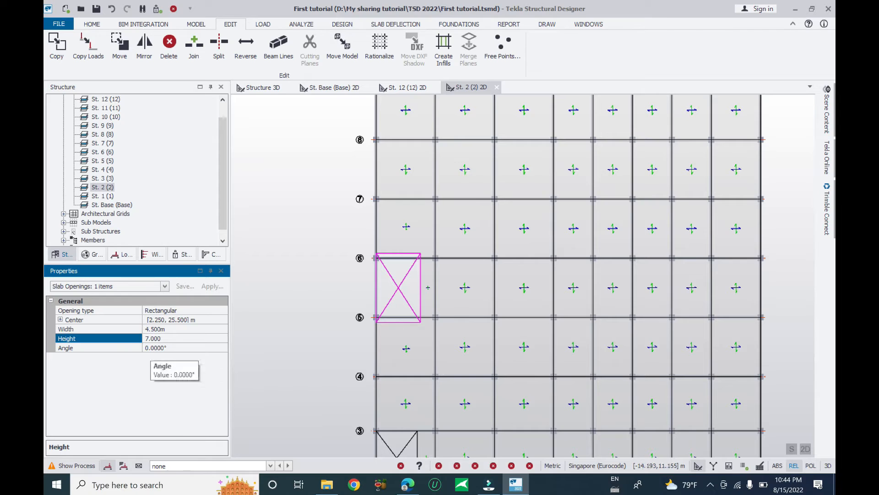
pyautogui.click(179, 329)
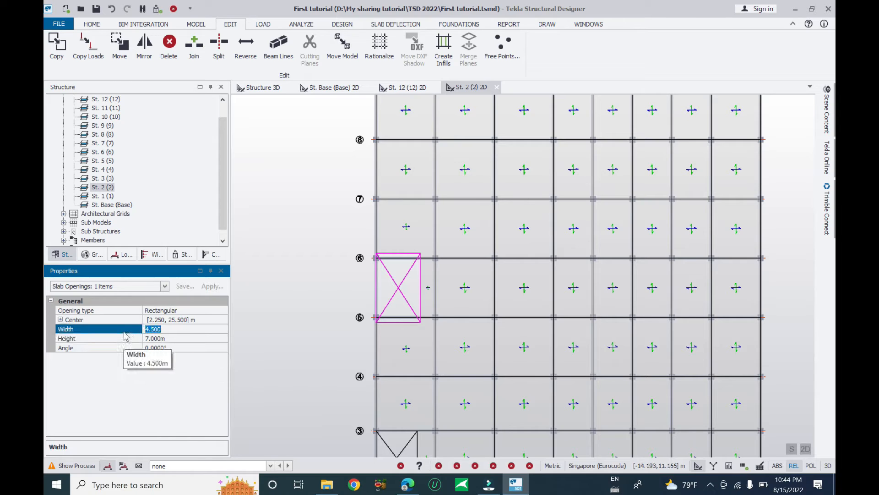
pyautogui.write('6')
pyautogui.press('Return')
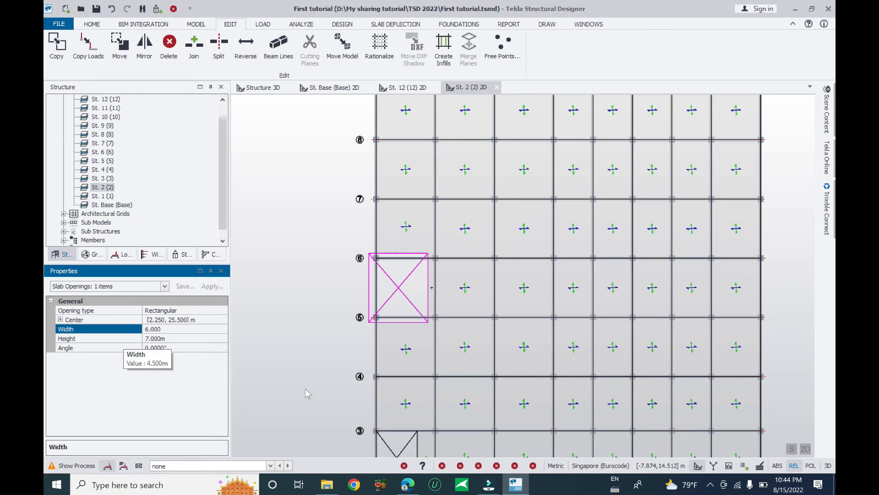
# Move the enlarged slab opening 1.5 m along grid line 6 from grid intersection A/6 towards grid line B.
pyautogui.scroll(5, 394, 298)
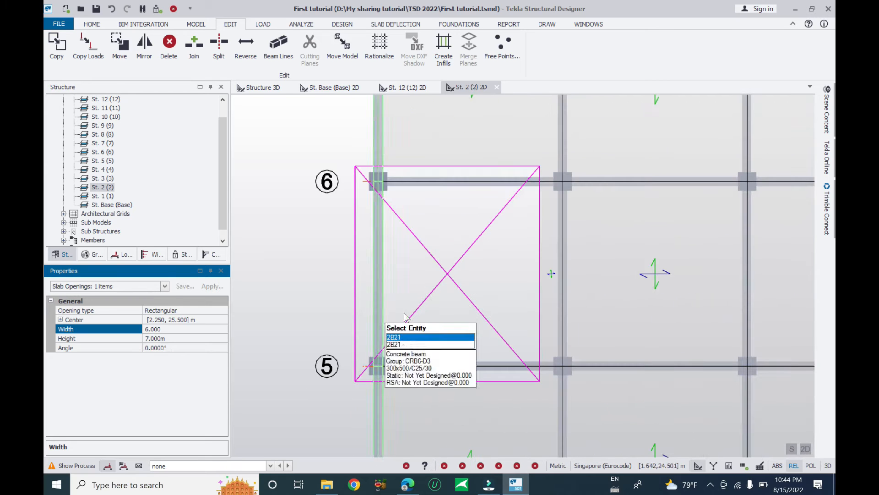
pyautogui.moveTo(427, 313); pyautogui.dragTo(431, 294, button='middle')
pyautogui.scroll(-3, 393, 289)
pyautogui.press('Escape')
pyautogui.click(395, 261)
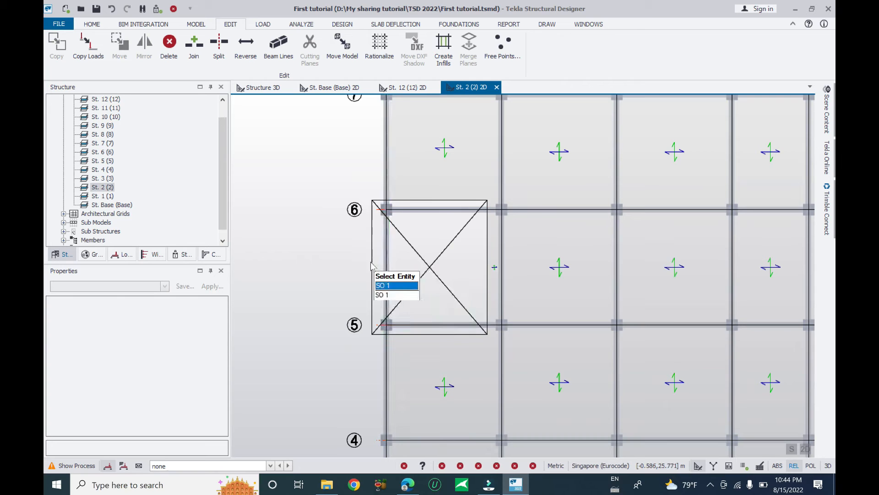
pyautogui.click(391, 287)
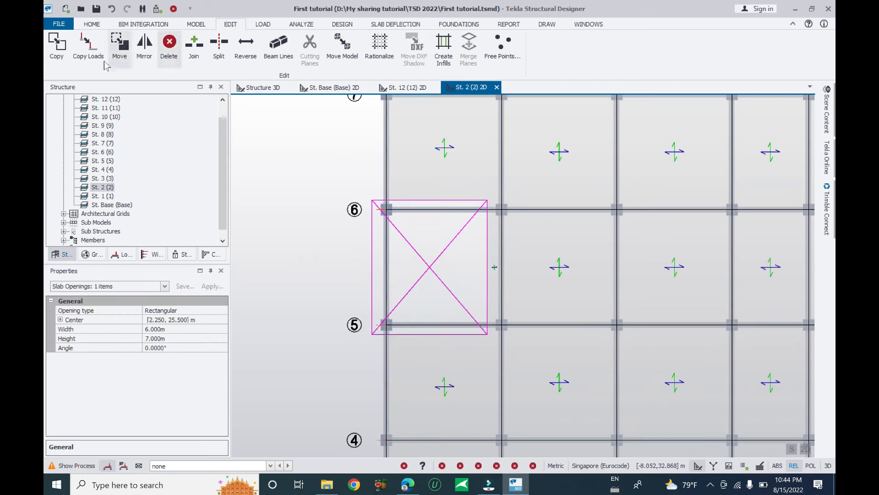
pyautogui.click(120, 45)
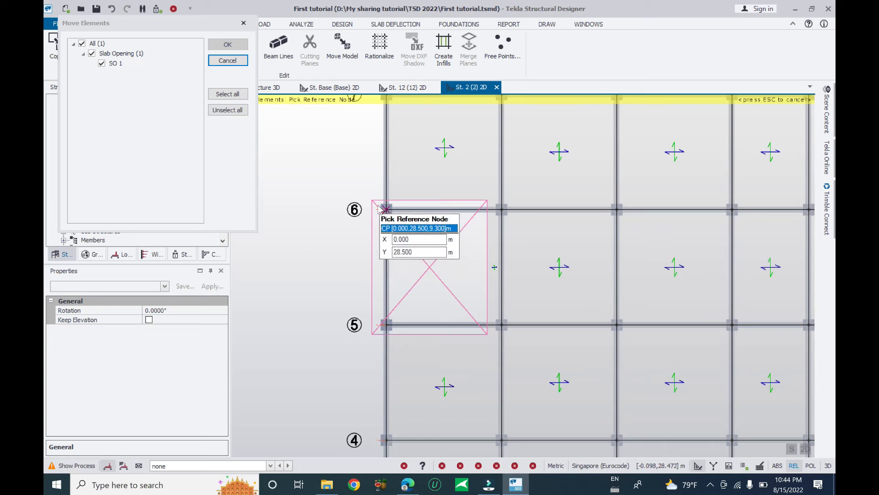
pyautogui.click(383, 209)
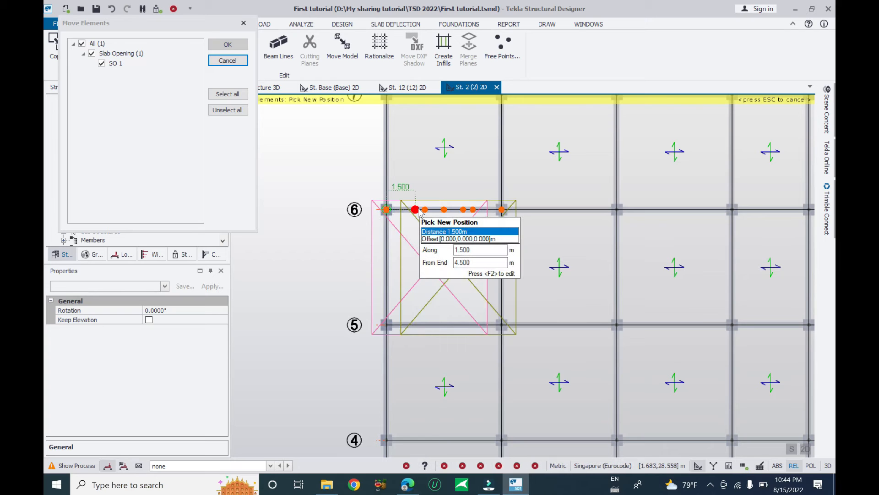
pyautogui.press('Return')
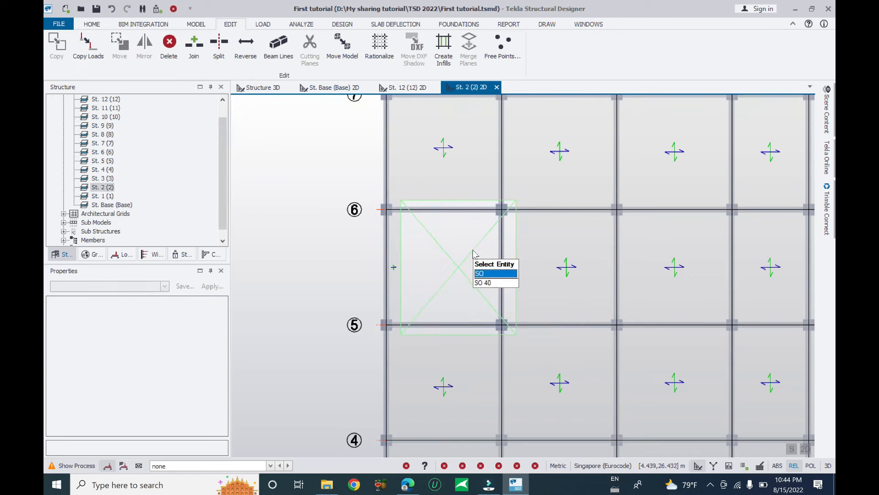
# Set the angle of the moved slab opening between grid lines 5 and 6 to 90°.
pyautogui.click(473, 252)
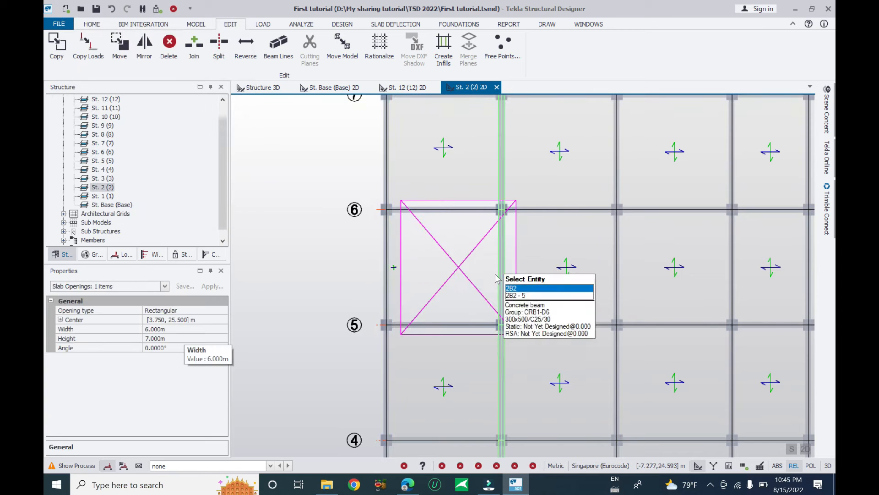
pyautogui.scroll(-4, 496, 278)
pyautogui.scroll(8, 456, 281)
pyautogui.scroll(-5, 441, 245)
pyautogui.scroll(6, 438, 234)
pyautogui.scroll(-5, 448, 249)
pyautogui.moveTo(445, 252); pyautogui.dragTo(446, 214, button='middle')
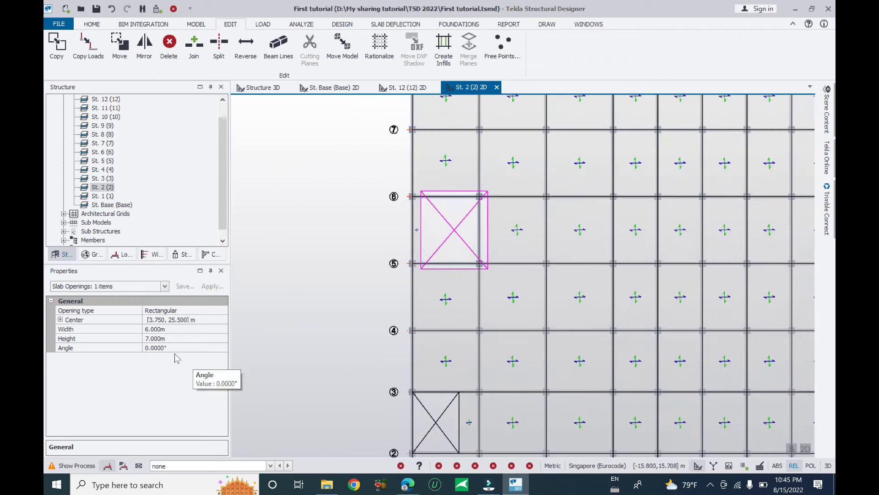
pyautogui.moveTo(174, 346); pyautogui.dragTo(149, 347)
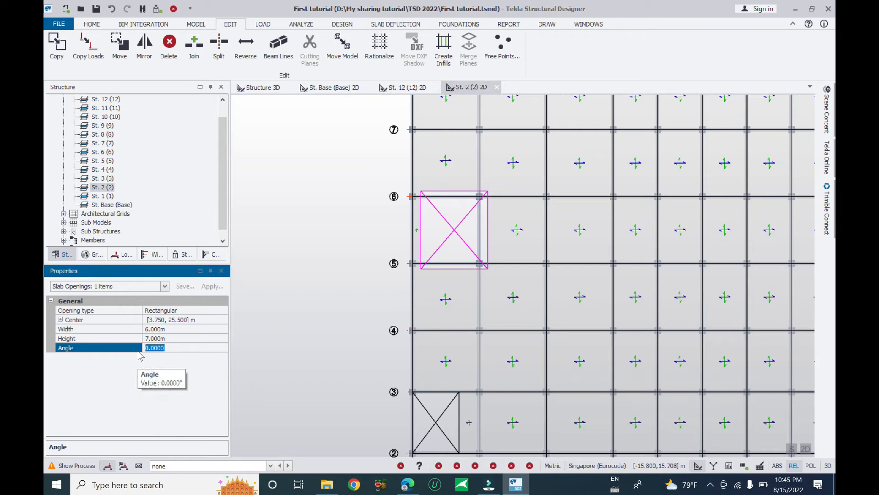
pyautogui.press('Return')
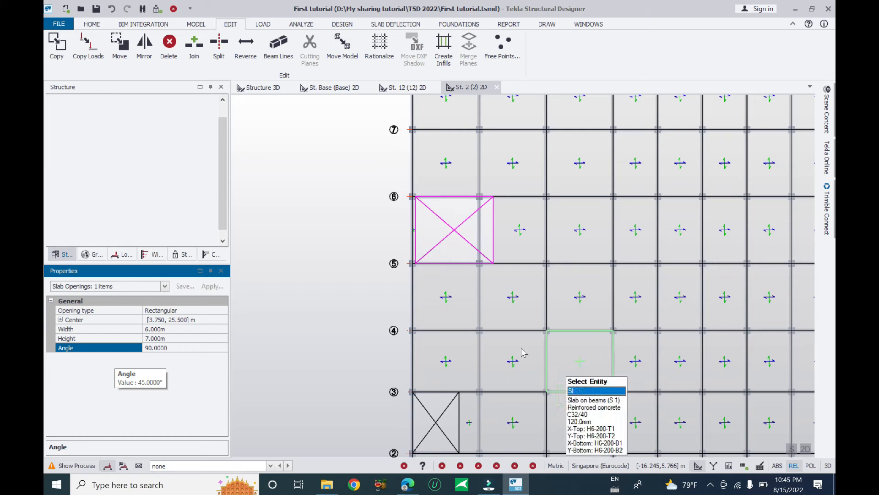
pyautogui.scroll(-3, 324, 280)
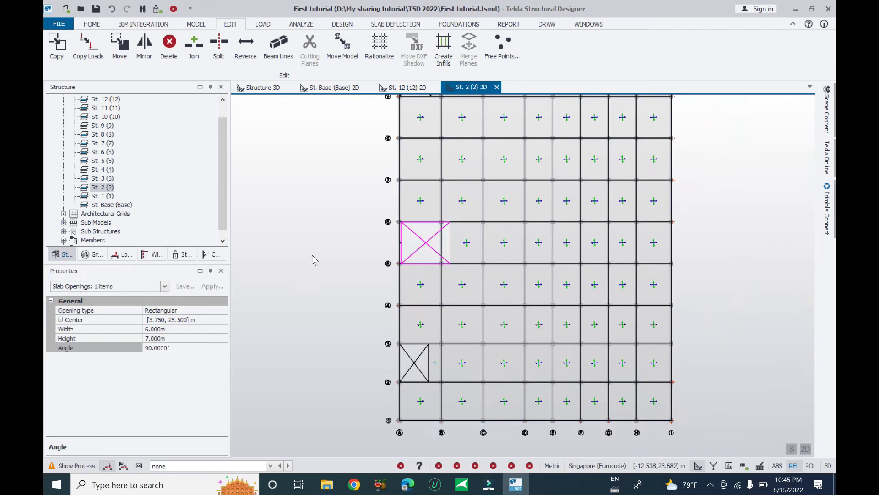
pyautogui.scroll(-3, 321, 275)
pyautogui.moveTo(427, 254)
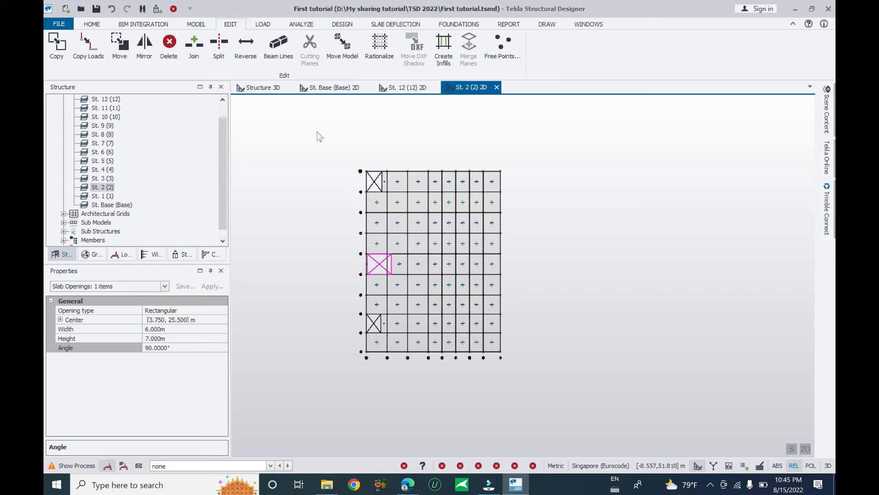
pyautogui.click(94, 25)
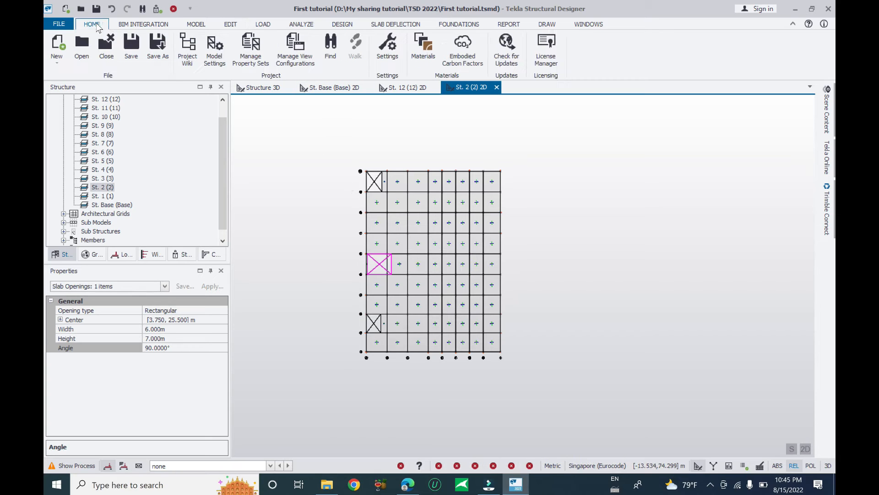
pyautogui.click(195, 26)
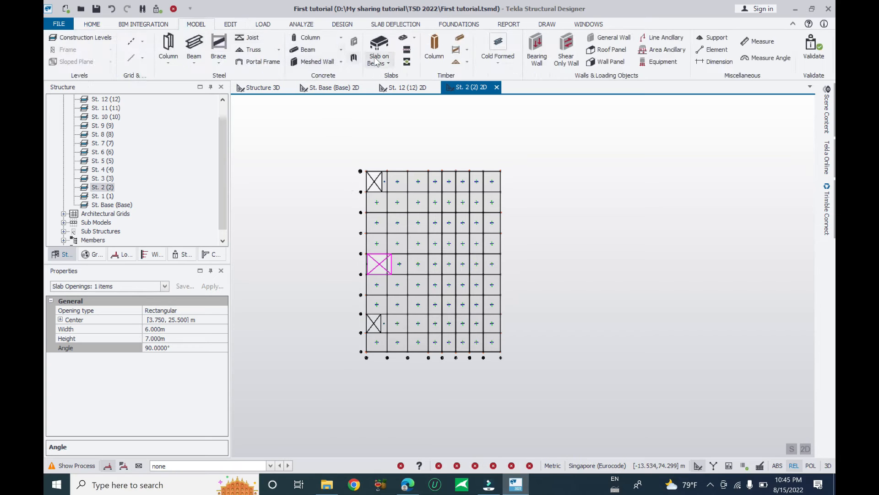
pyautogui.click(386, 64)
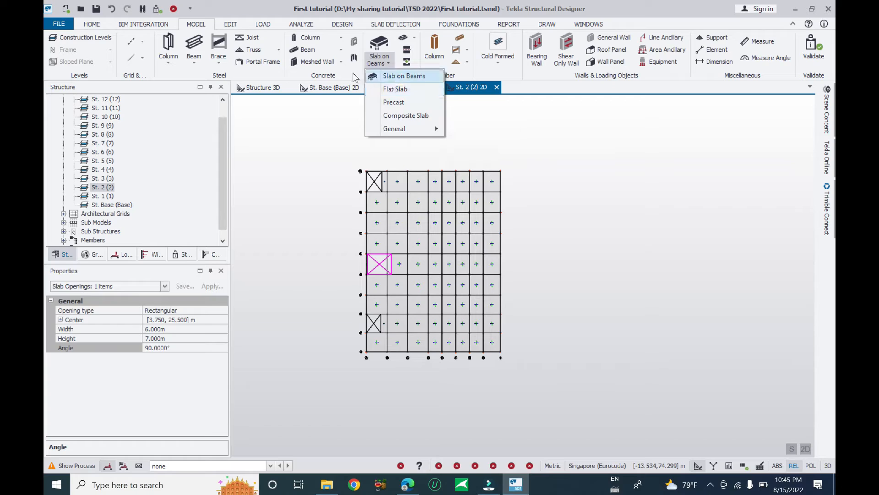
pyautogui.click(393, 75)
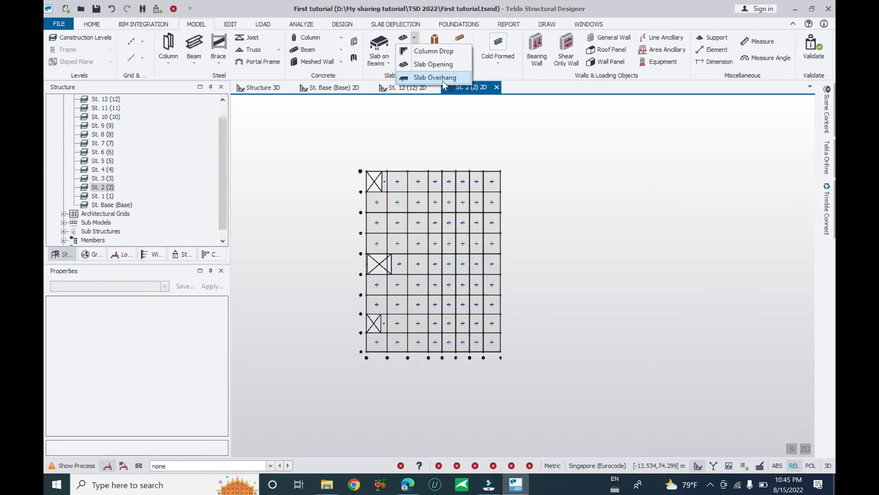
# Set the slab overhang width to 1000 mm with parallel edges.
pyautogui.click(442, 79)
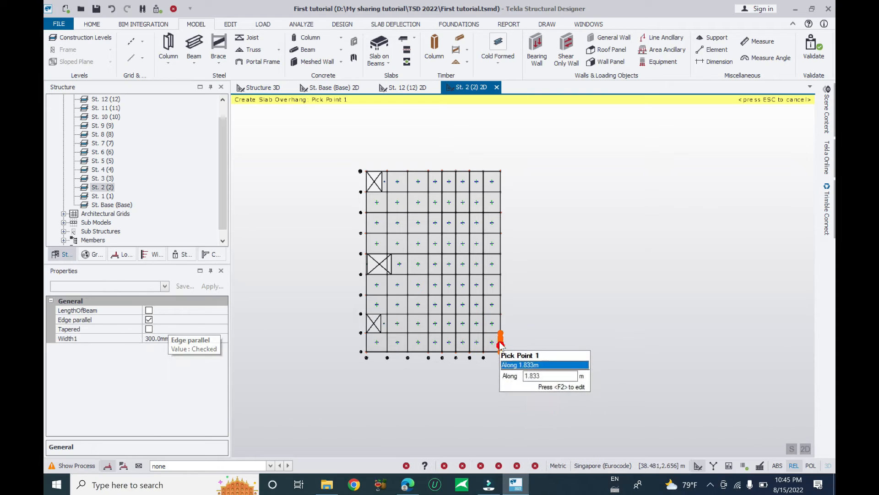
pyautogui.scroll(2, 506, 344)
pyautogui.scroll(2, 506, 345)
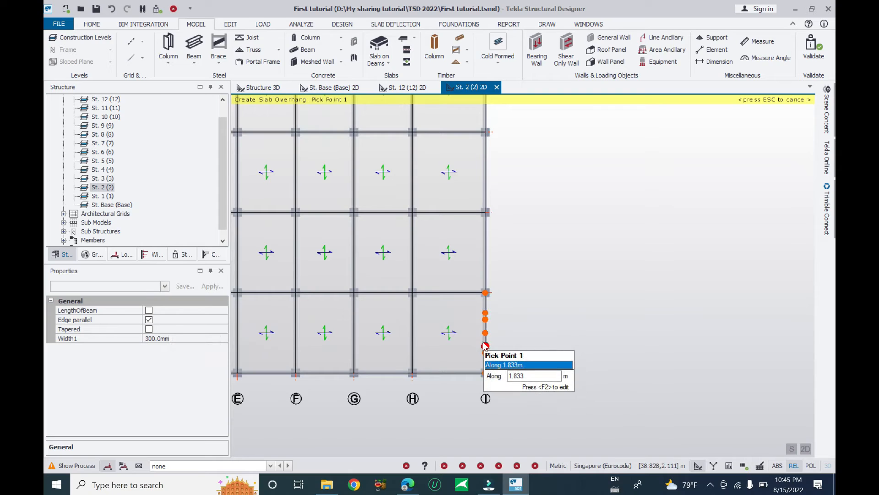
pyautogui.click(160, 339)
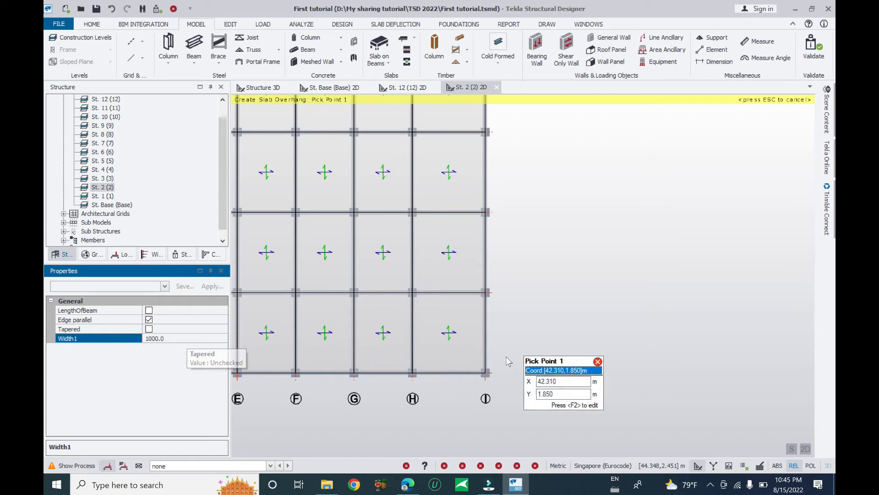
pyautogui.click(486, 373)
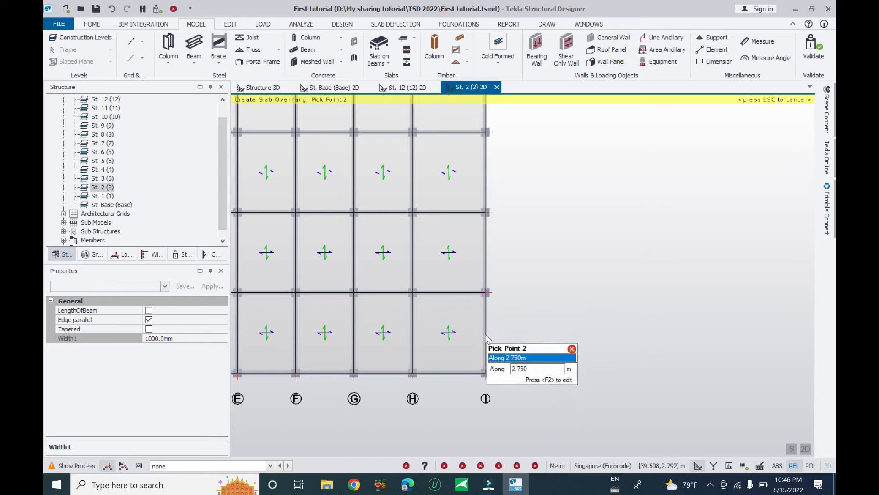
pyautogui.scroll(-1, 496, 357)
pyautogui.press('Escape')
pyautogui.press('Escape')
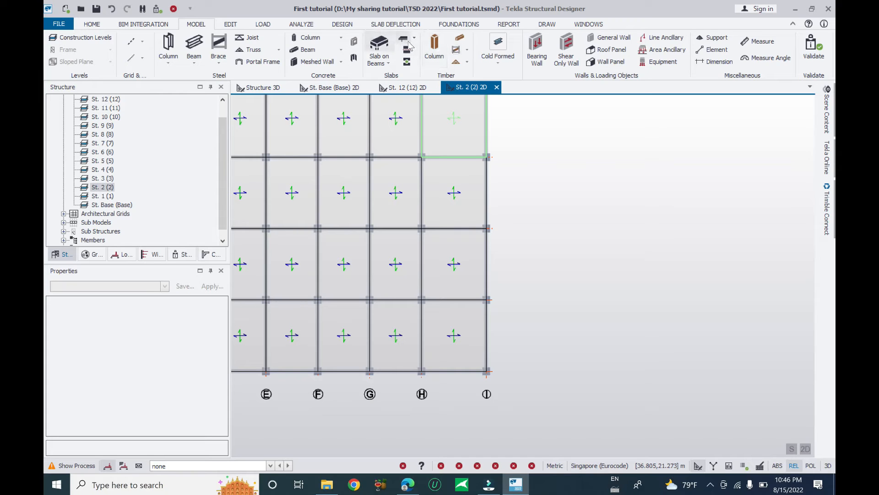
# Create 1000 mm wide slab overhangs along grid line I from the midpoint of the bay between grids 1 and 2 up to grid 3.
pyautogui.click(419, 78)
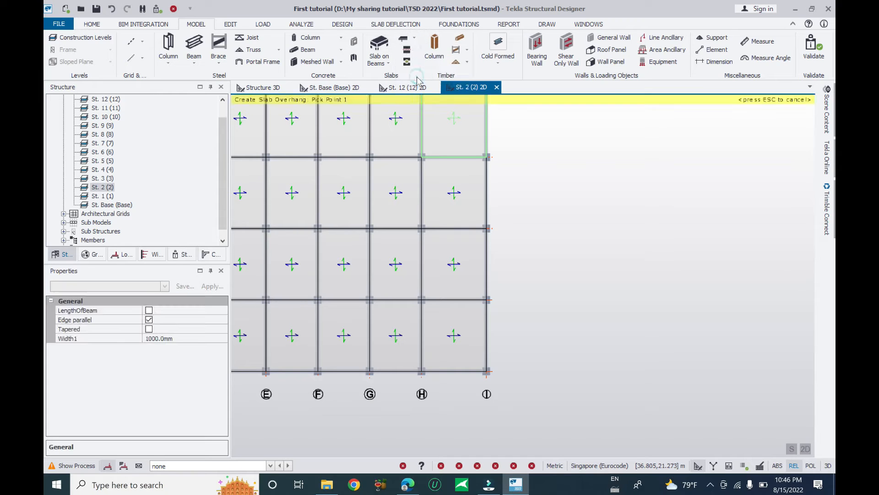
pyautogui.click(486, 335)
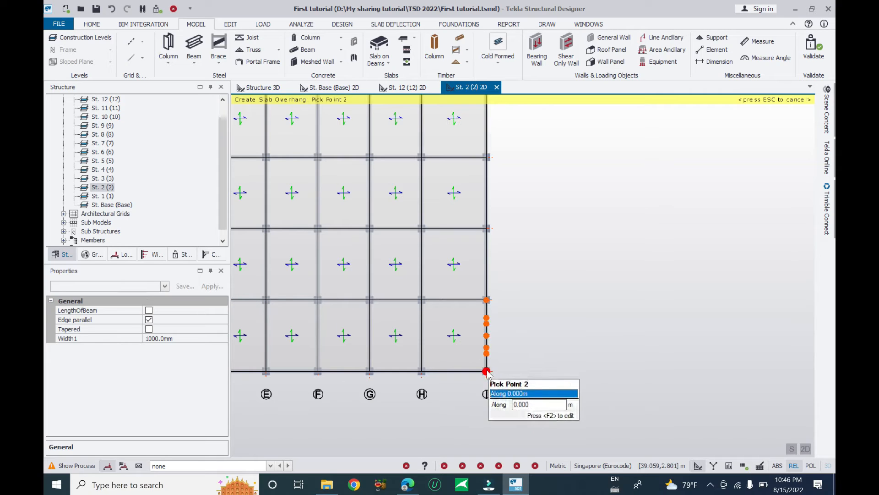
pyautogui.click(487, 305)
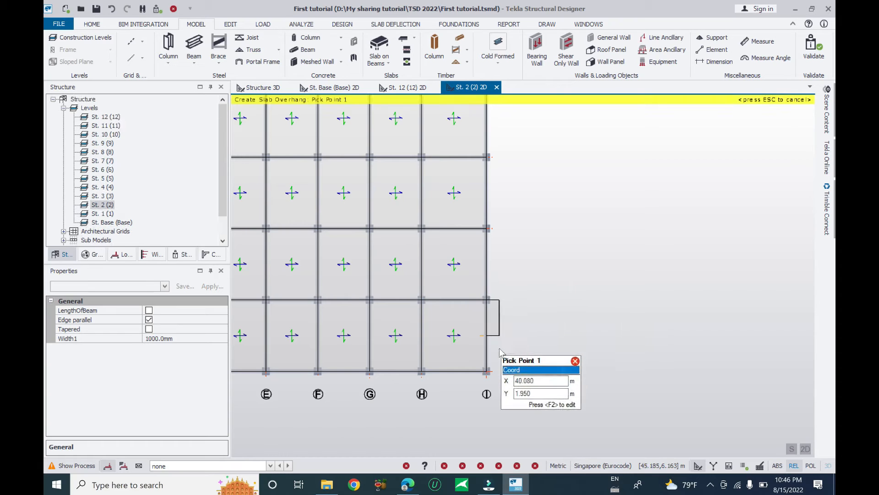
pyautogui.click(488, 305)
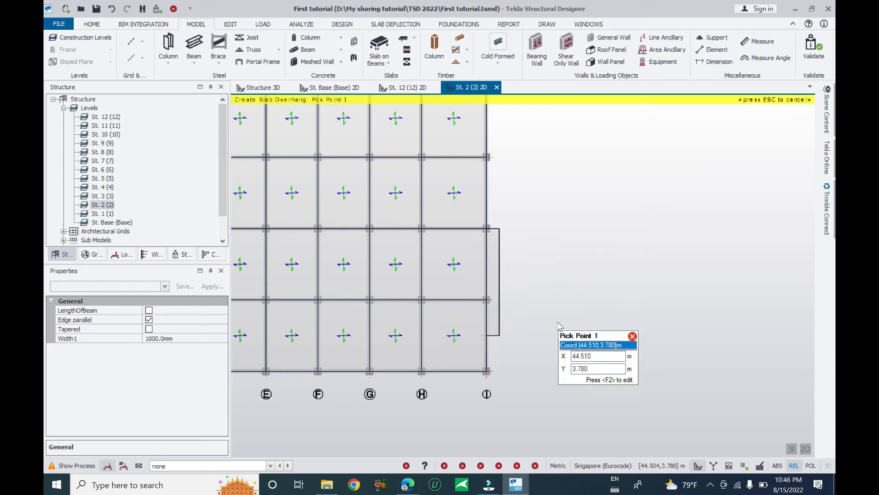
# Add two overhangs along grid line I: 3 m from grid 4 to the midpoint before grid 5, and 6 m from grid 7 to grid 8.
pyautogui.scroll(-2, 557, 342)
pyautogui.click(505, 206)
pyautogui.click(506, 178)
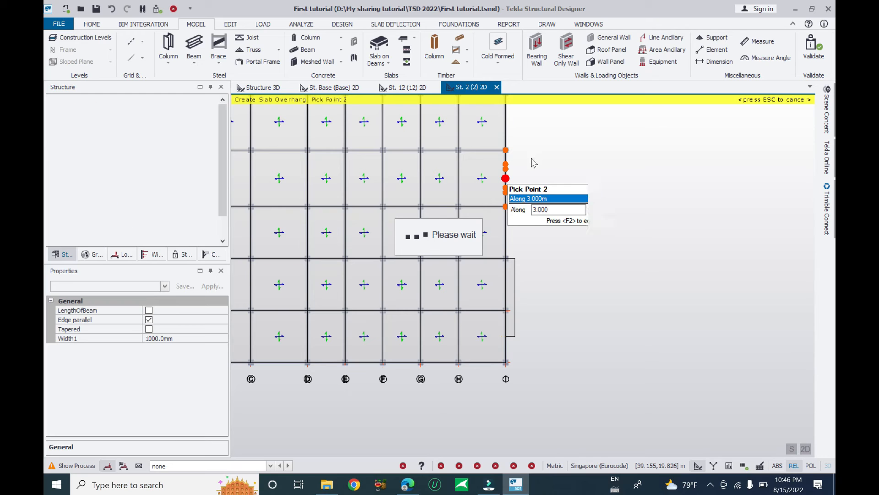
pyautogui.moveTo(527, 166); pyautogui.dragTo(562, 370, button='middle')
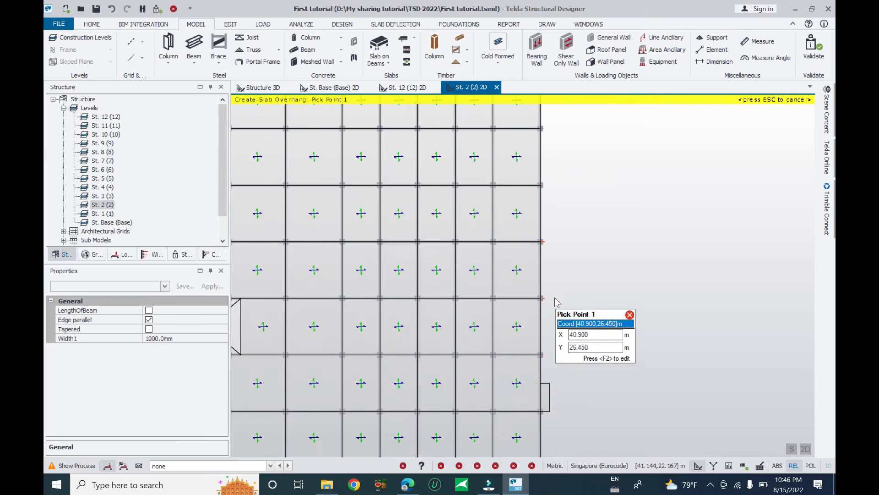
pyautogui.click(541, 242)
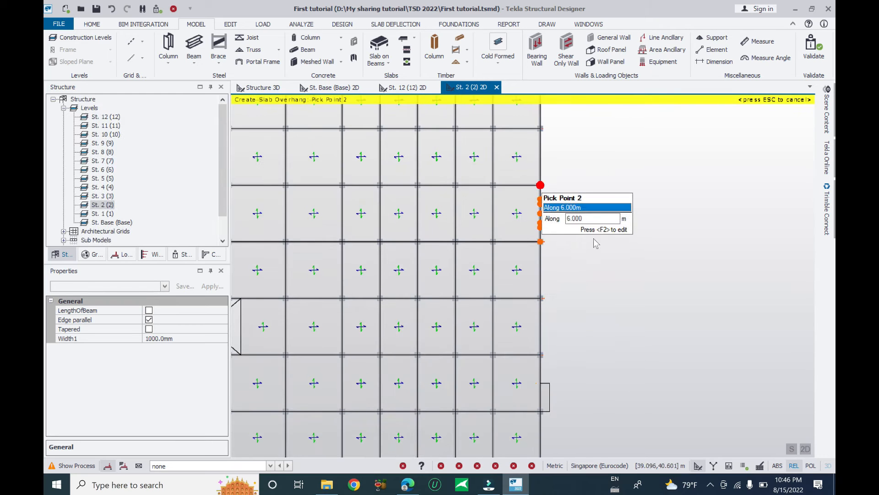
pyautogui.click(595, 243)
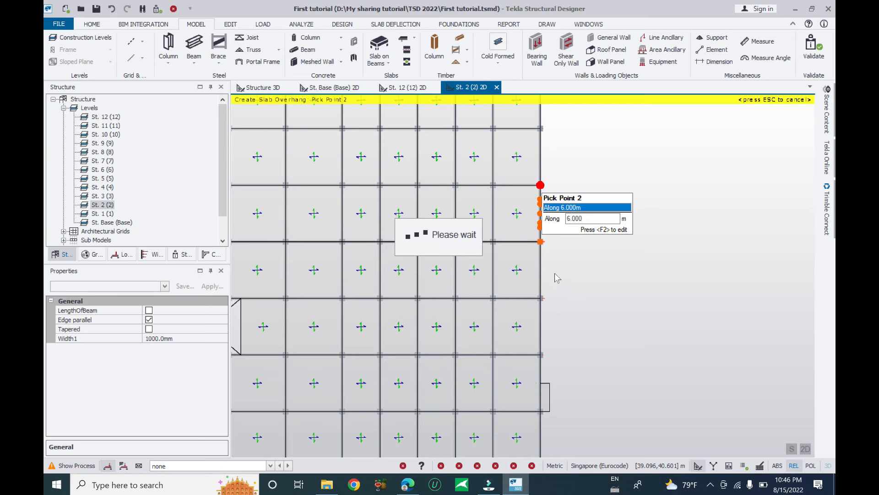
# Create a slab overhang along grid line I across grid 9, ending 4.5 m along the bay towards grid 10.
pyautogui.scroll(-5, 546, 274)
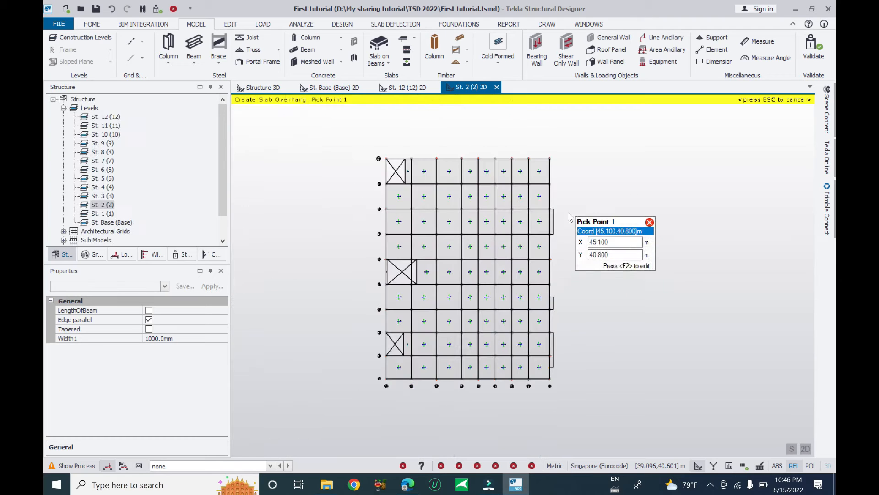
pyautogui.click(544, 155)
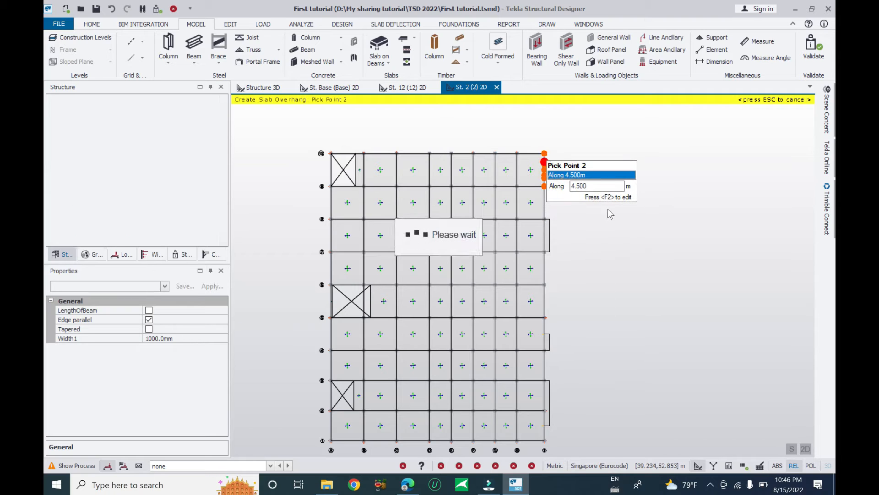
pyautogui.press('Escape')
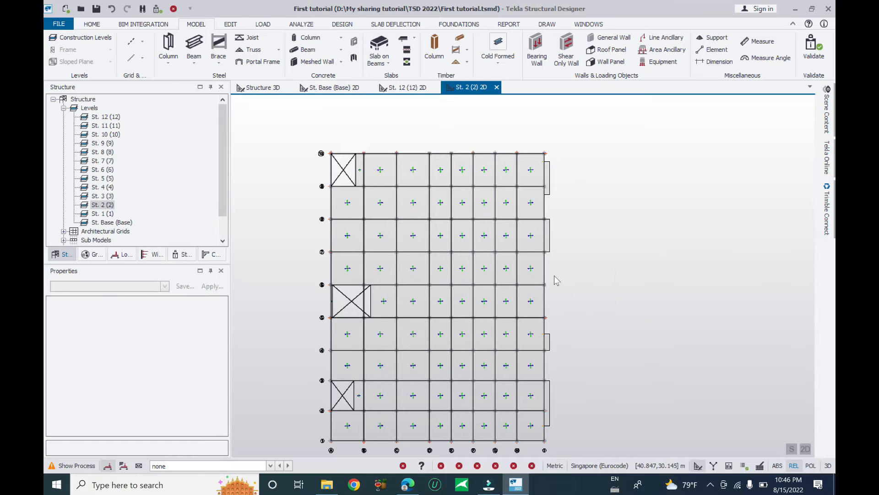
# Examine the slab overhangs and openings on the upper floors in the 3D structure view.
pyautogui.click(272, 89)
pyautogui.moveTo(658, 237); pyautogui.dragTo(602, 174, button='middle')
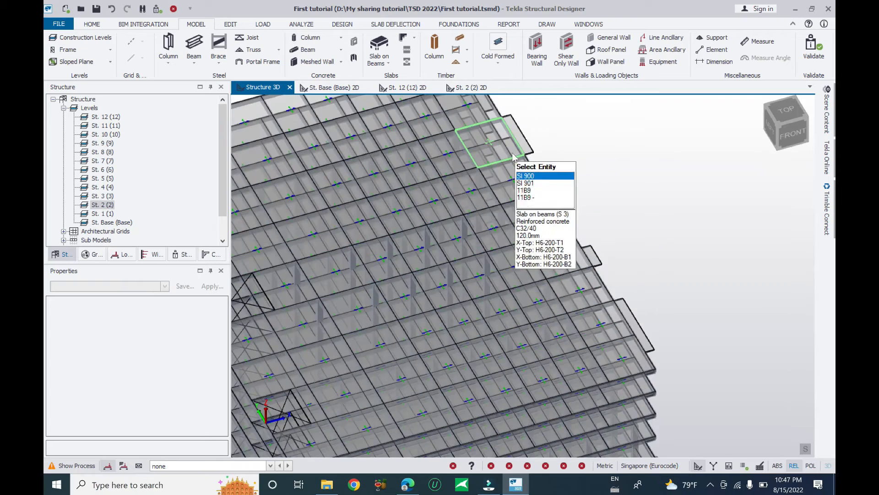
pyautogui.scroll(3, 499, 159)
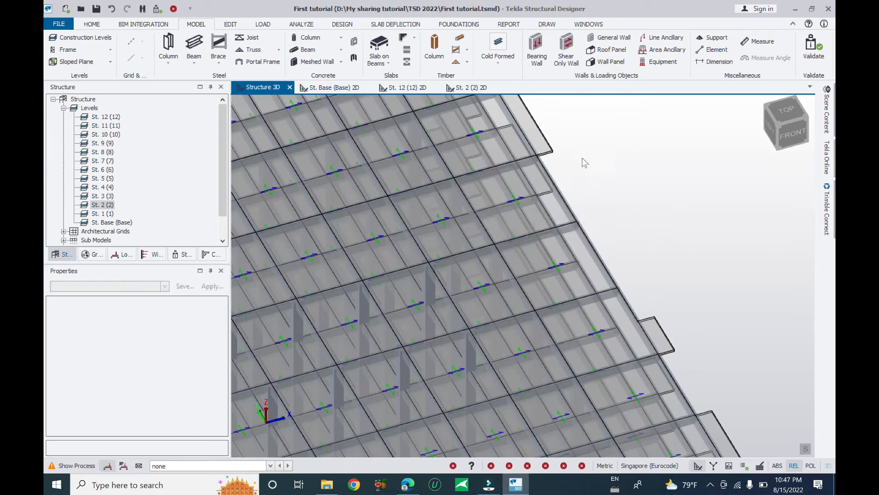
pyautogui.scroll(-3, 555, 164)
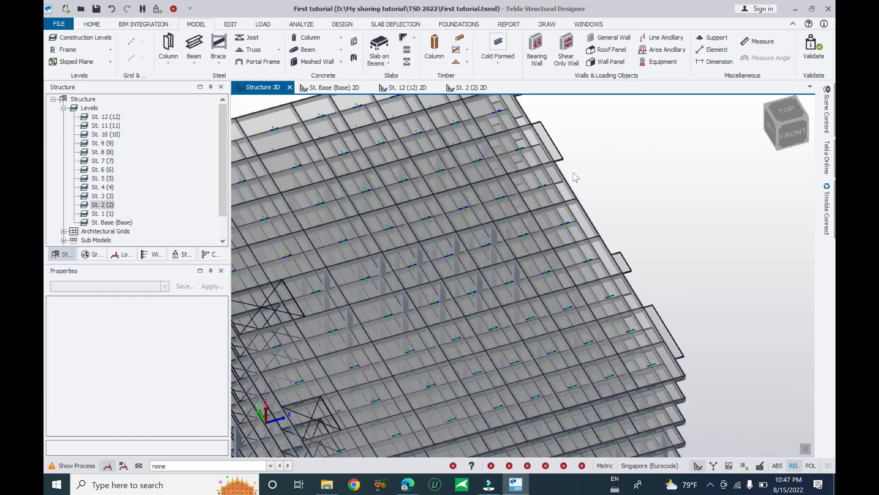
pyautogui.scroll(2, 569, 149)
pyautogui.moveTo(551, 248); pyautogui.dragTo(549, 238, button='middle')
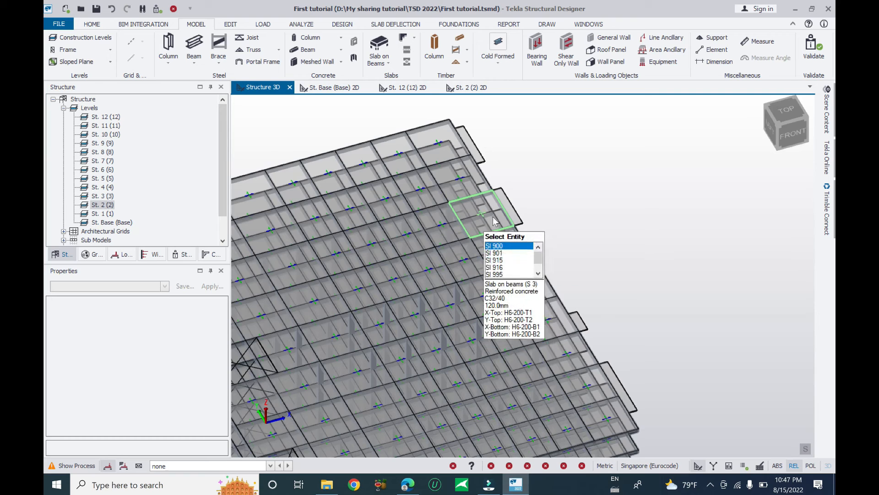
pyautogui.moveTo(585, 209); pyautogui.dragTo(658, 215, button='middle')
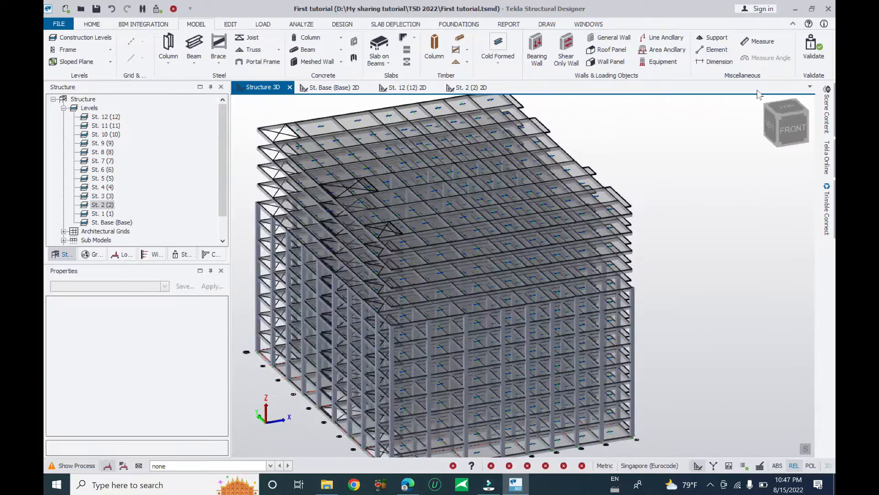
pyautogui.moveTo(373, 257); pyautogui.dragTo(449, 293, button='middle')
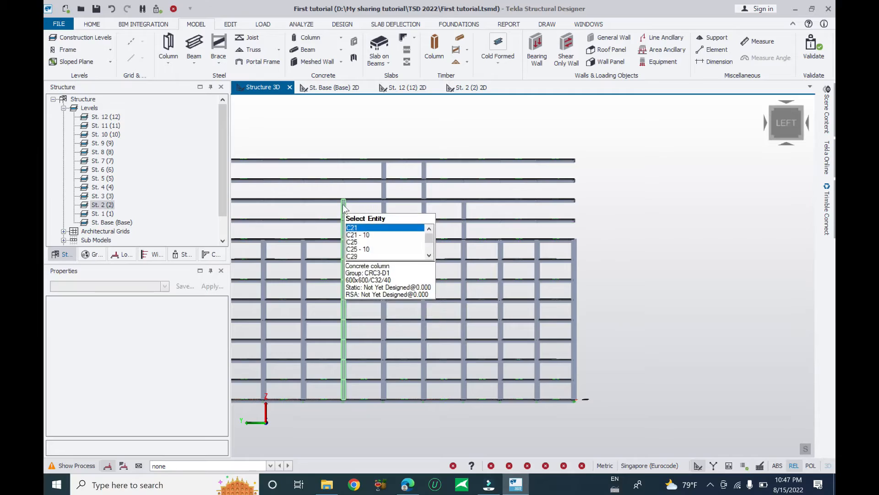
# Select the members between grids 1 and 4 on levels 9 to 12 and check the source levels in Construction Levels.
pyautogui.moveTo(630, 203)
pyautogui.mouseDown(button='right')
pyautogui.moveTo(609, 215)
pyautogui.moveTo(597, 197)
pyautogui.moveTo(636, 199)
pyautogui.mouseUp(button='right')
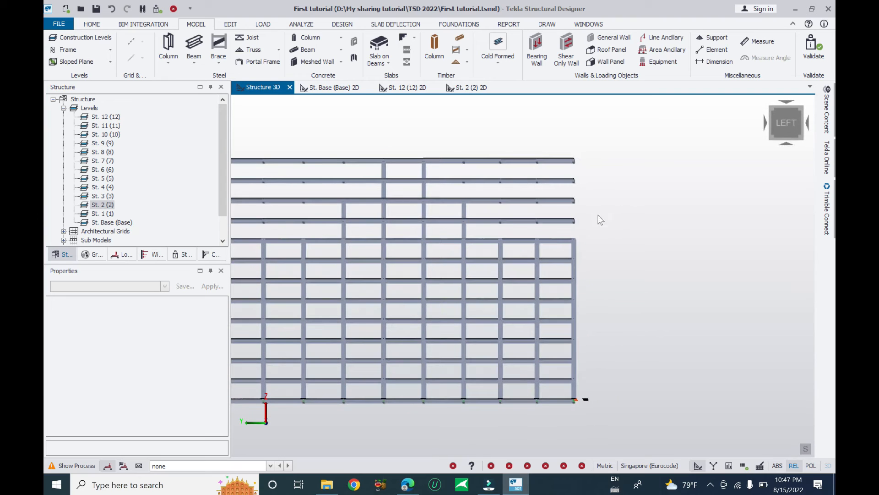
pyautogui.moveTo(583, 227); pyautogui.dragTo(494, 147)
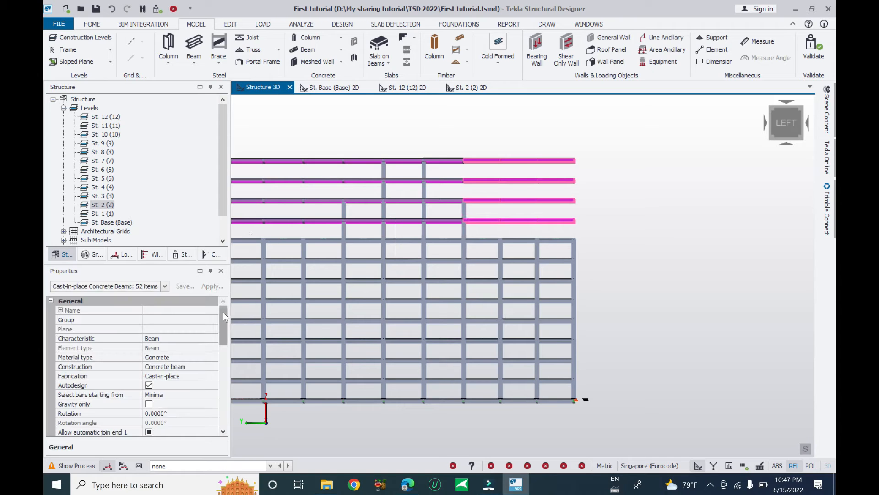
pyautogui.moveTo(224, 313); pyautogui.dragTo(204, 298)
pyautogui.click(88, 109)
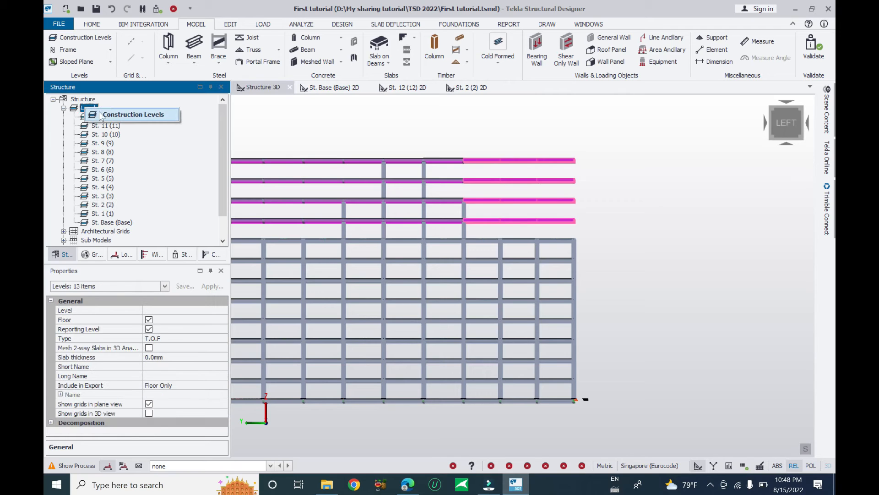
pyautogui.doubleClick(88, 109)
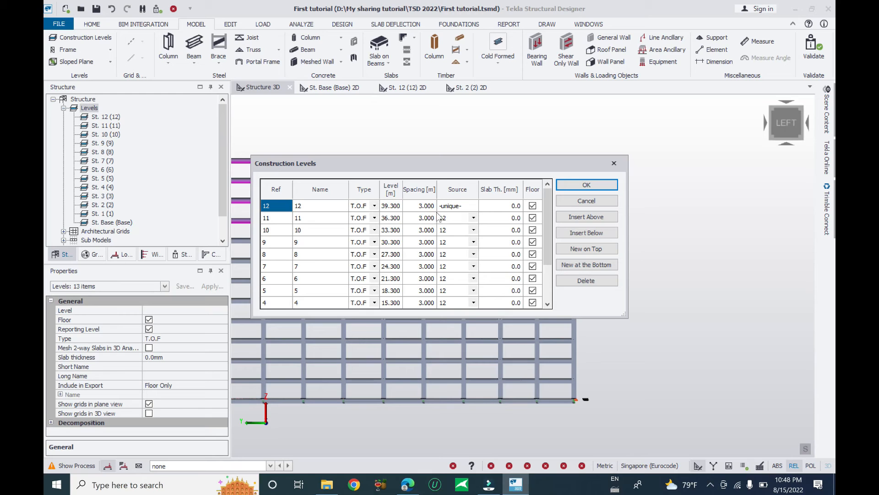
pyautogui.click(620, 163)
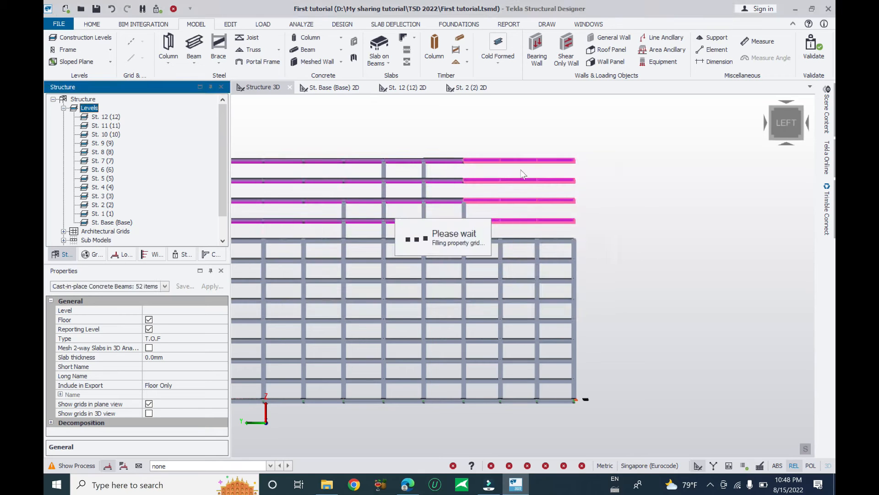
# Try to delete the selected upper-level beams together with their slab panels and slab openings, and inspect the effect on the other floors.
pyautogui.moveTo(364, 187); pyautogui.dragTo(508, 187, button='middle')
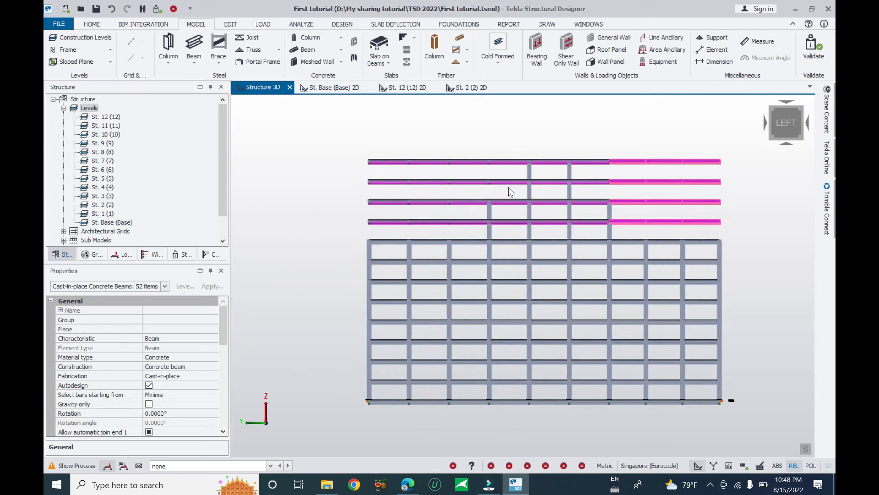
pyautogui.moveTo(650, 187); pyautogui.dragTo(610, 189, button='middle')
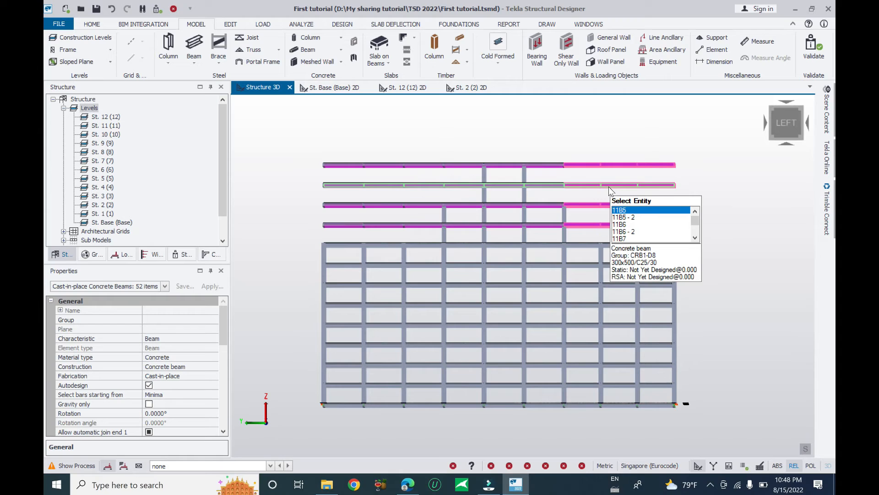
pyautogui.click(173, 9)
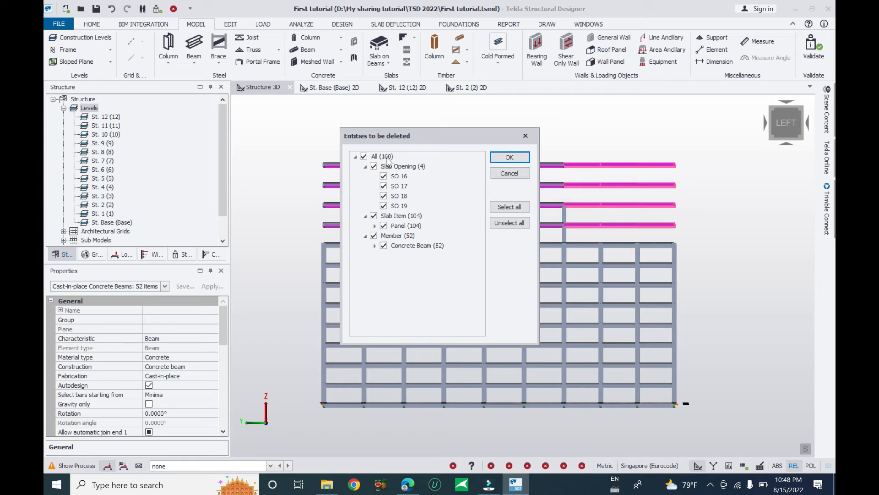
pyautogui.click(511, 158)
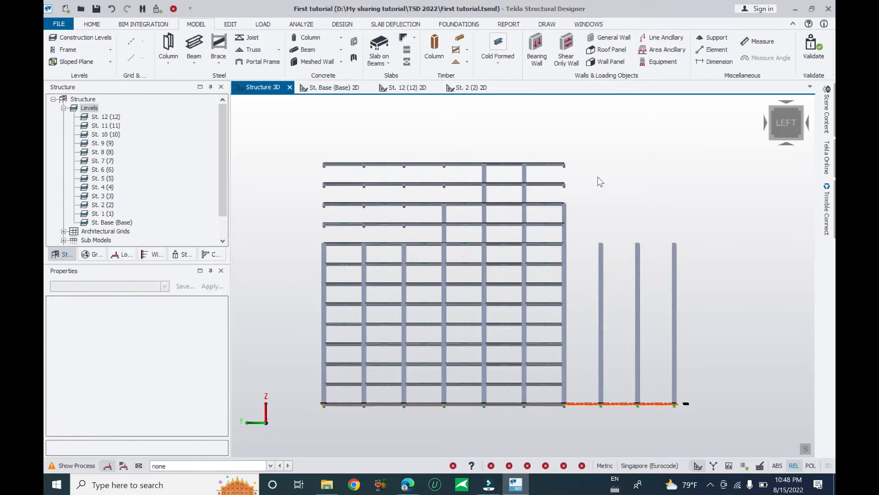
pyautogui.moveTo(638, 251); pyautogui.dragTo(656, 254, button='middle')
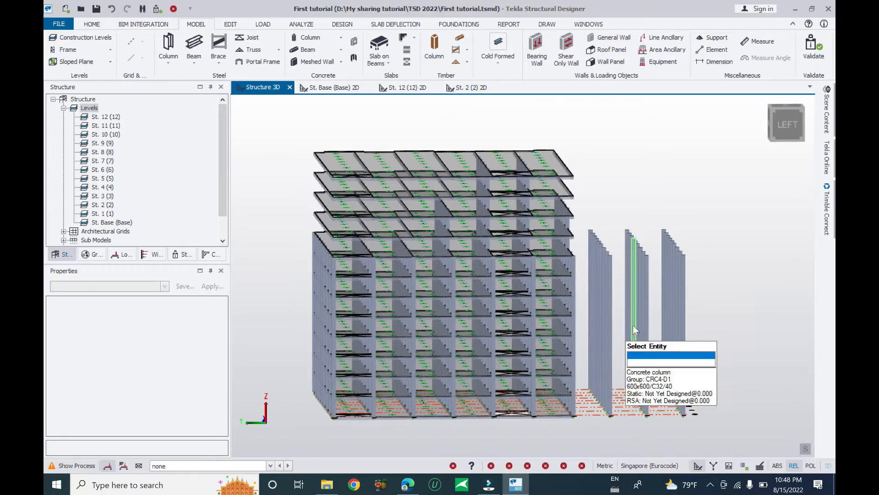
pyautogui.moveTo(601, 198); pyautogui.dragTo(666, 217, button='middle')
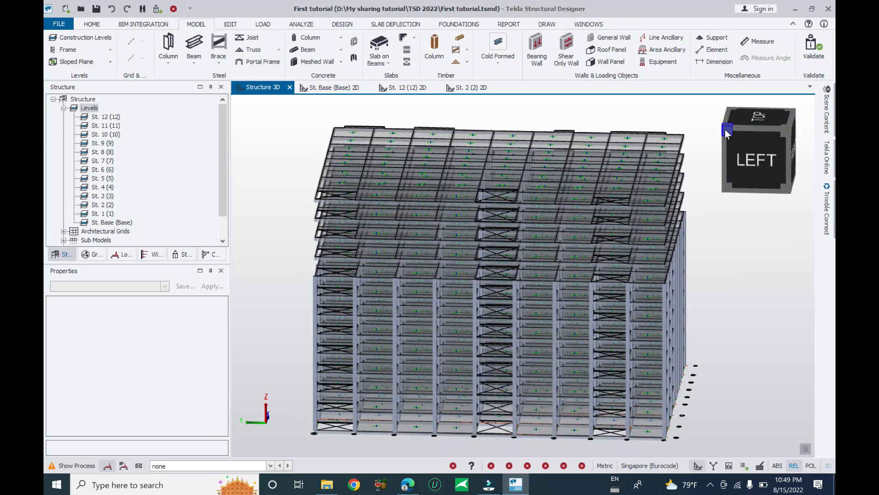
pyautogui.click(724, 126)
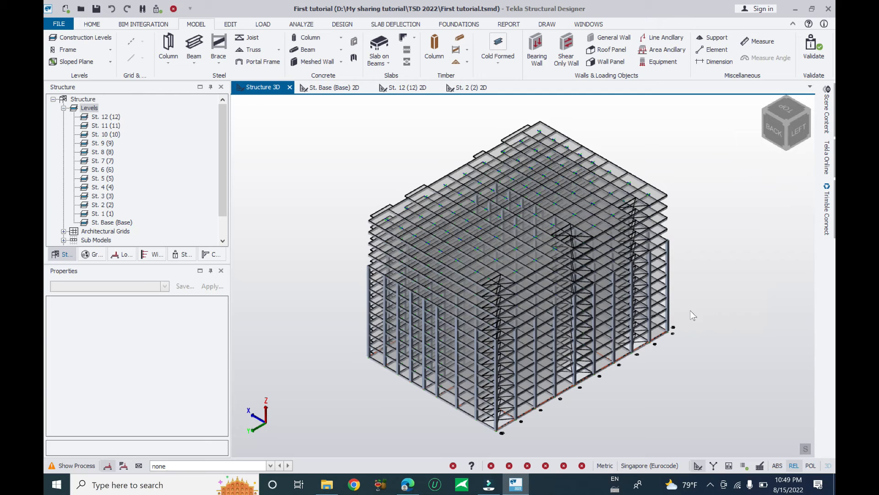
pyautogui.moveTo(671, 308); pyautogui.dragTo(570, 248, button='right')
pyautogui.click(570, 249)
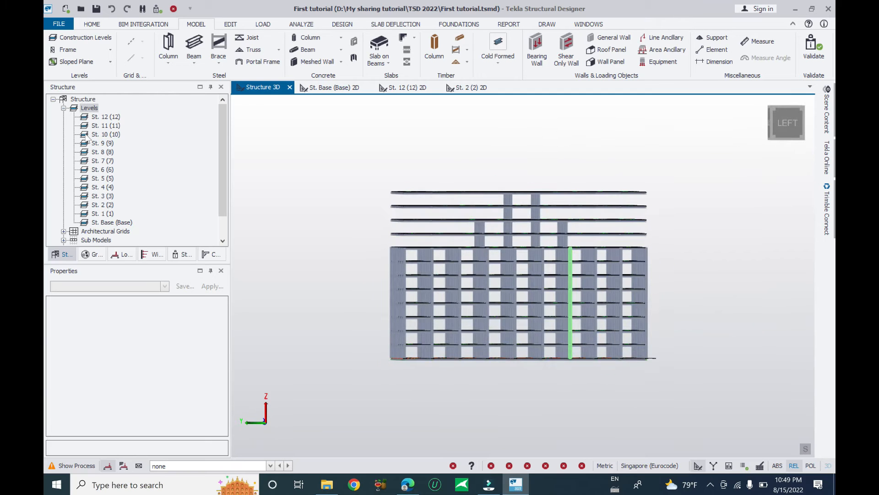
# Set the source of construction levels 11 down to 5 to unique in Construction Levels.
pyautogui.click(88, 108)
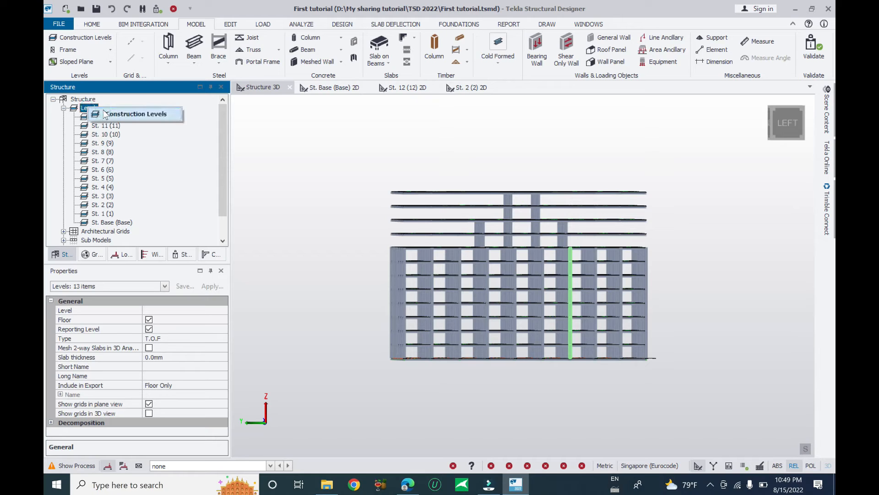
pyautogui.click(133, 114)
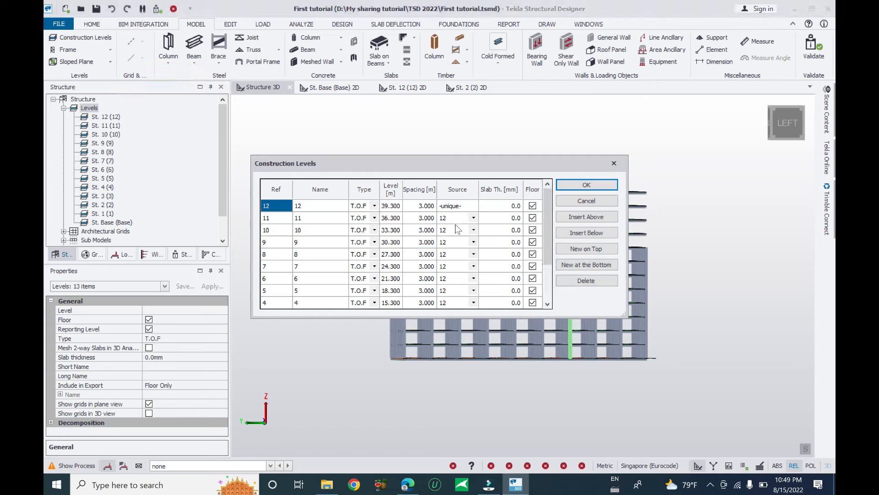
pyautogui.click(473, 217)
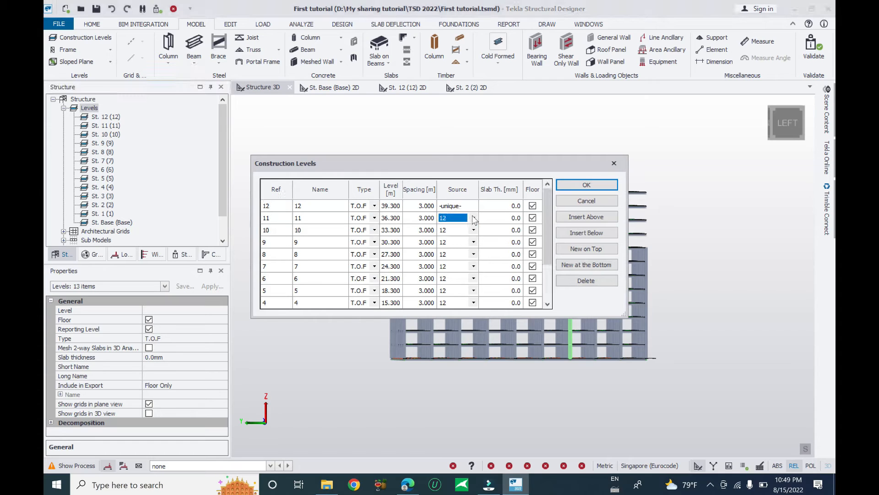
pyautogui.click(465, 229)
pyautogui.click(461, 242)
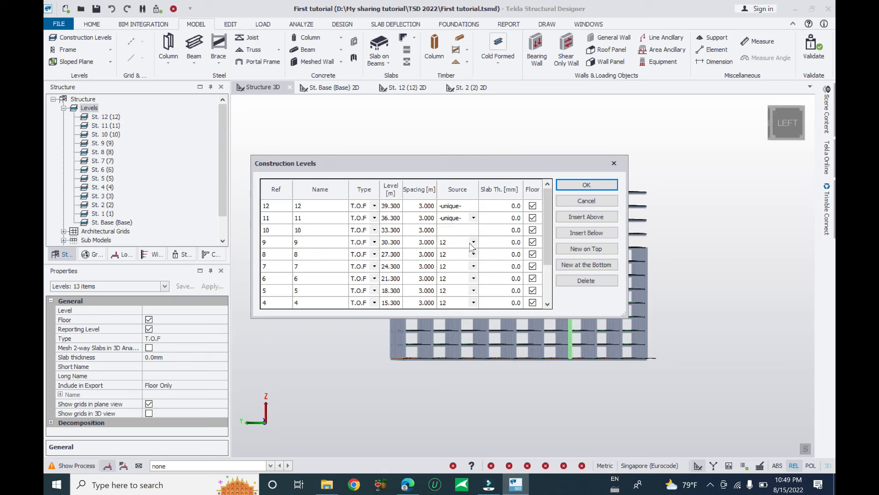
pyautogui.click(472, 243)
pyautogui.click(460, 252)
pyautogui.click(473, 255)
pyautogui.click(461, 265)
pyautogui.click(474, 268)
pyautogui.click(460, 277)
pyautogui.click(472, 280)
pyautogui.click(464, 288)
pyautogui.click(474, 290)
pyautogui.click(457, 302)
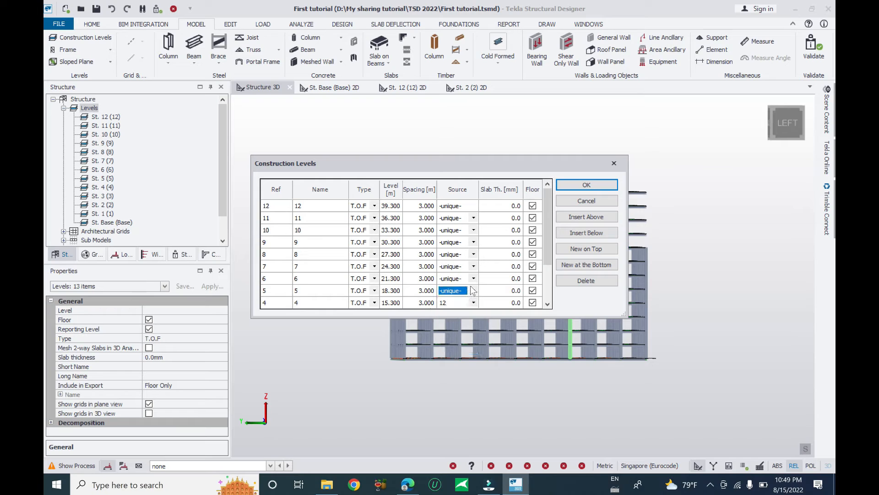
# Set the source of construction levels 4 down to Base to unique and apply the level changes.
pyautogui.scroll(-2, 467, 285)
pyautogui.click(472, 259)
pyautogui.click(449, 264)
pyautogui.click(472, 267)
pyautogui.click(458, 277)
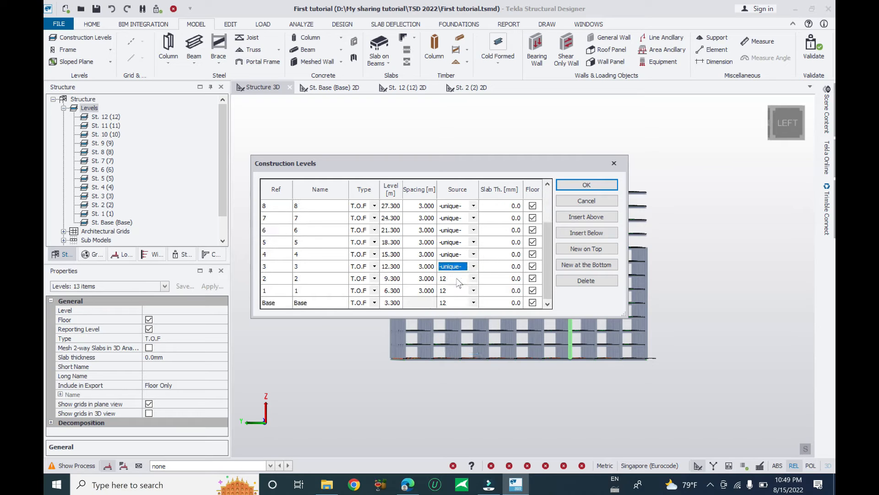
pyautogui.click(473, 279)
pyautogui.click(471, 290)
pyautogui.click(472, 293)
pyautogui.click(461, 304)
pyautogui.click(467, 306)
pyautogui.click(454, 315)
pyautogui.click(580, 186)
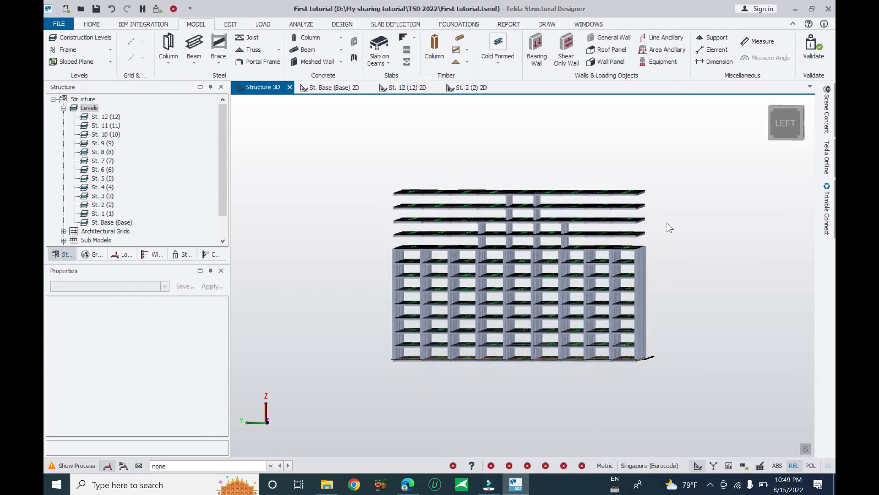
# Check how far individual level 9 beams extend by selecting them one at a time in the 3D view.
pyautogui.scroll(3, 568, 231)
pyautogui.scroll(3, 600, 245)
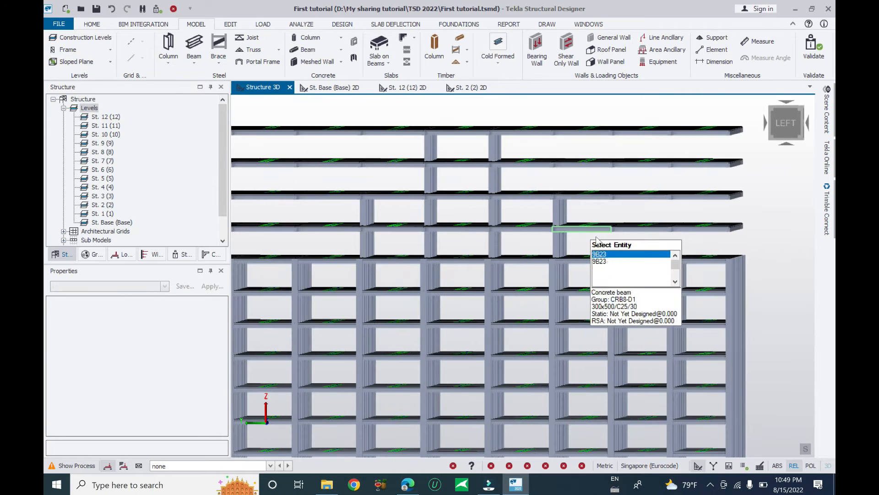
pyautogui.click(597, 239)
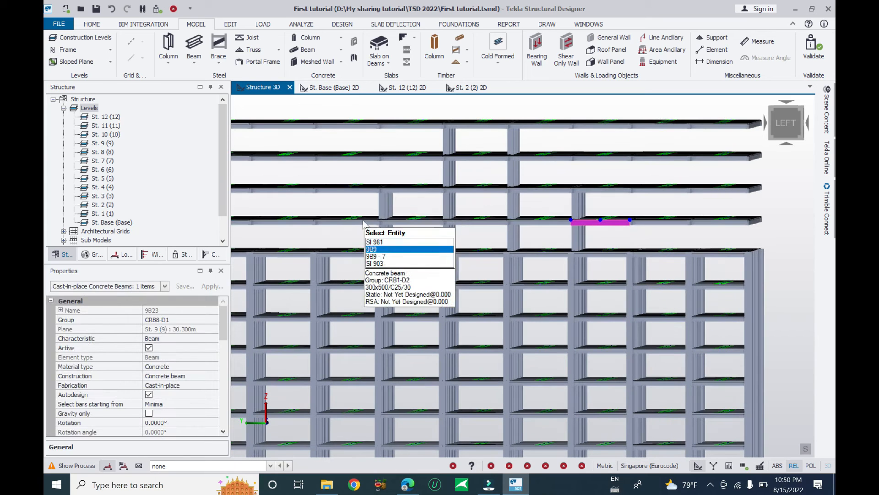
pyautogui.click(359, 231)
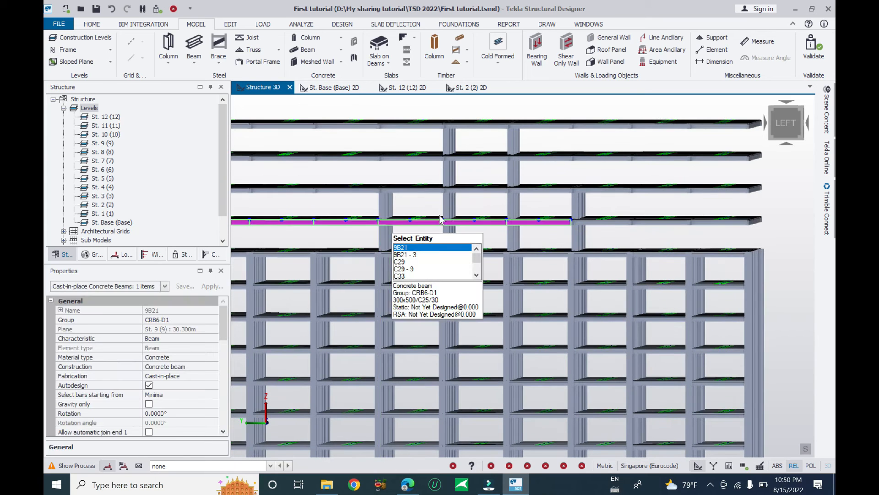
pyautogui.moveTo(441, 218); pyautogui.dragTo(527, 202, button='middle')
pyautogui.press('Escape')
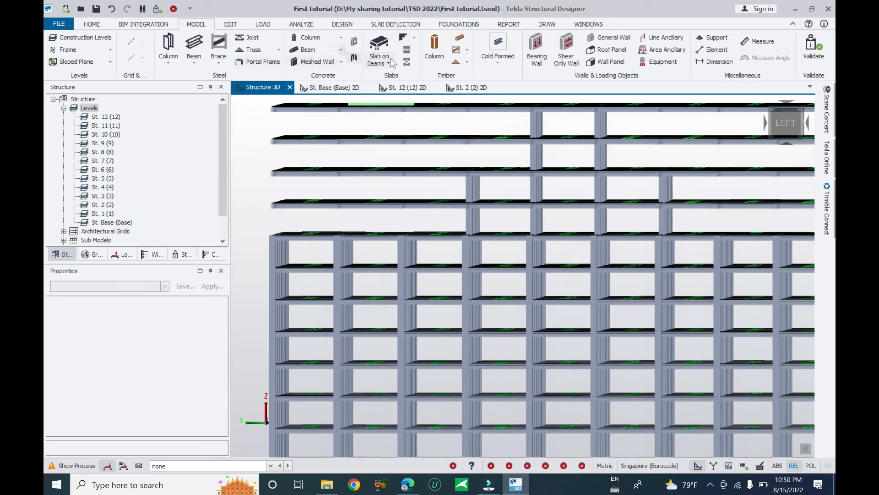
# Split the continuous level 9 beam at the outer column line rising above level 8, and select its middle segment.
pyautogui.click(236, 25)
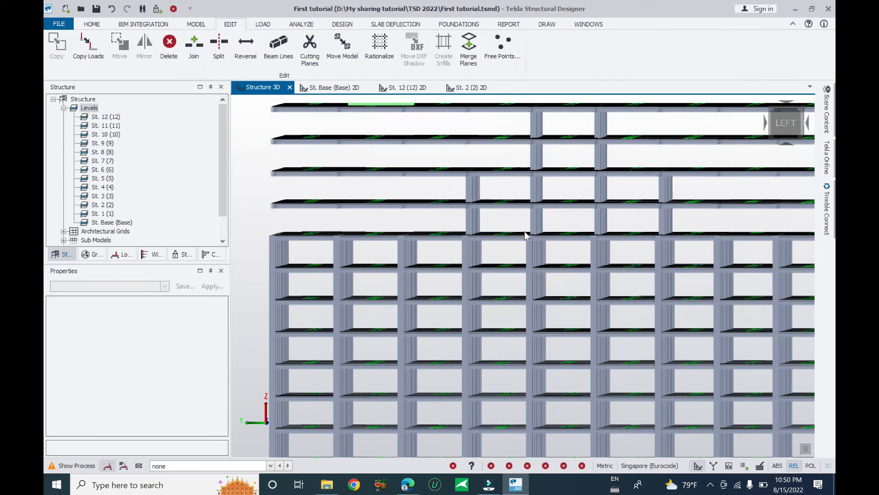
pyautogui.click(435, 211)
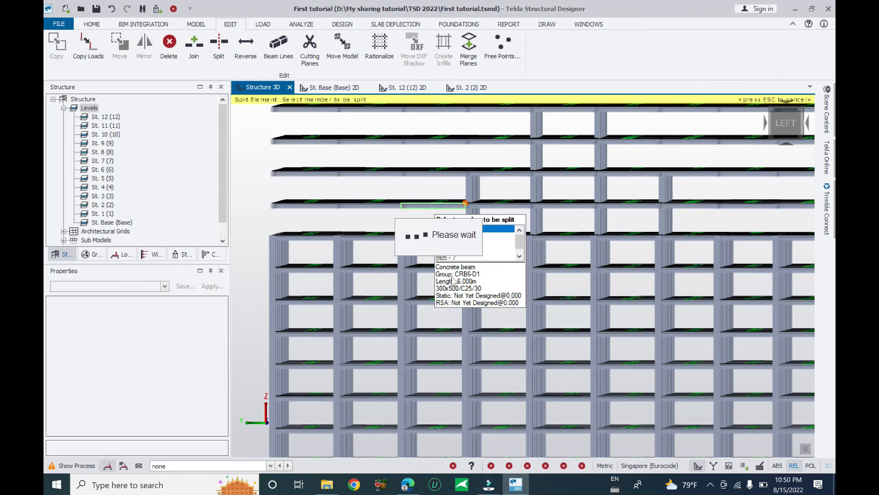
pyautogui.press('Escape')
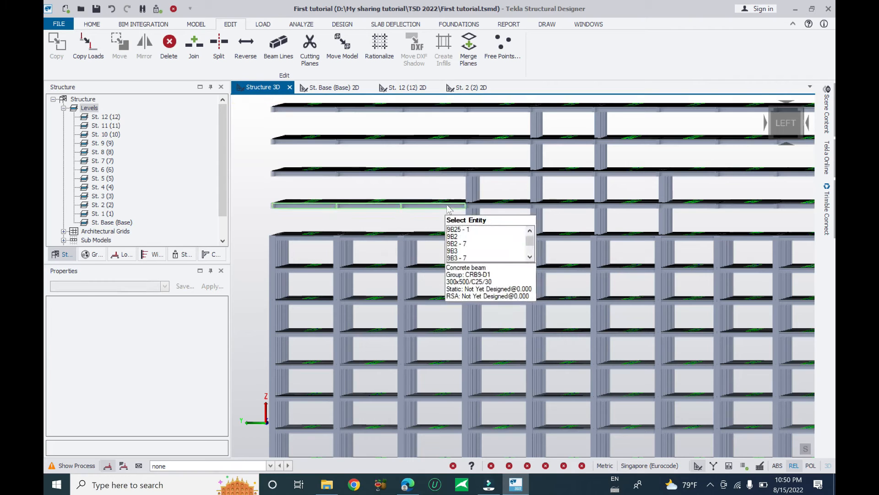
pyautogui.moveTo(496, 205); pyautogui.dragTo(507, 223, button='right')
pyautogui.click(506, 209)
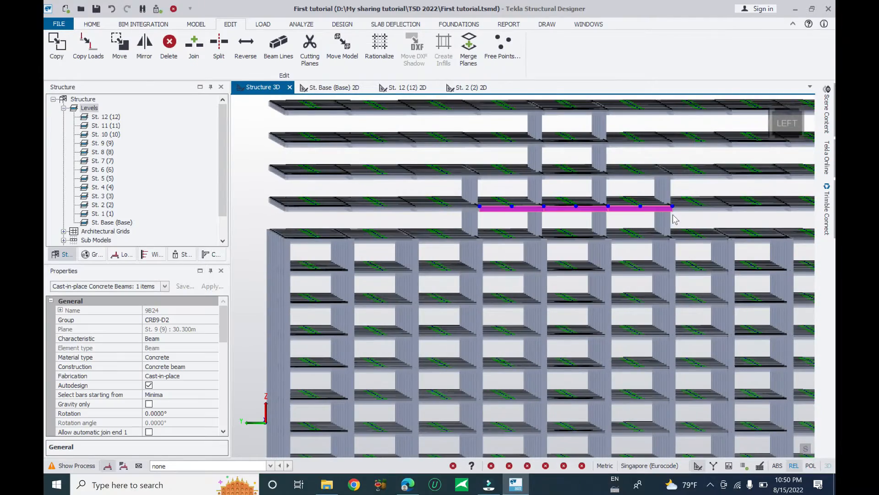
# Locate grid line 4 at the base of the building, select it and check the commands available for it.
pyautogui.moveTo(674, 219); pyautogui.dragTo(537, 194, button='right')
pyautogui.moveTo(528, 202); pyautogui.dragTo(398, 191, button='right')
pyautogui.moveTo(630, 193); pyautogui.dragTo(451, 195, button='right')
pyautogui.moveTo(645, 211); pyautogui.dragTo(672, 160, button='right')
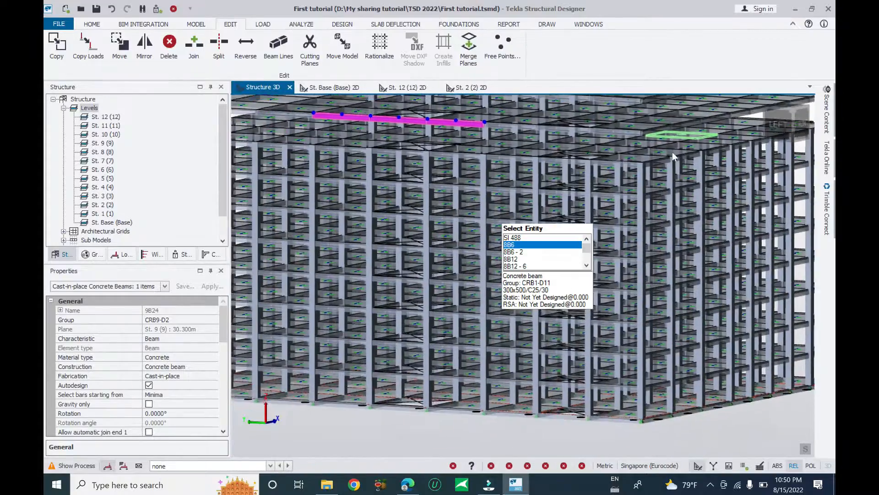
pyautogui.moveTo(611, 197); pyautogui.dragTo(561, 204, button='right')
pyautogui.moveTo(504, 192); pyautogui.dragTo(496, 226, button='right')
pyautogui.moveTo(561, 401); pyautogui.dragTo(596, 305, button='middle')
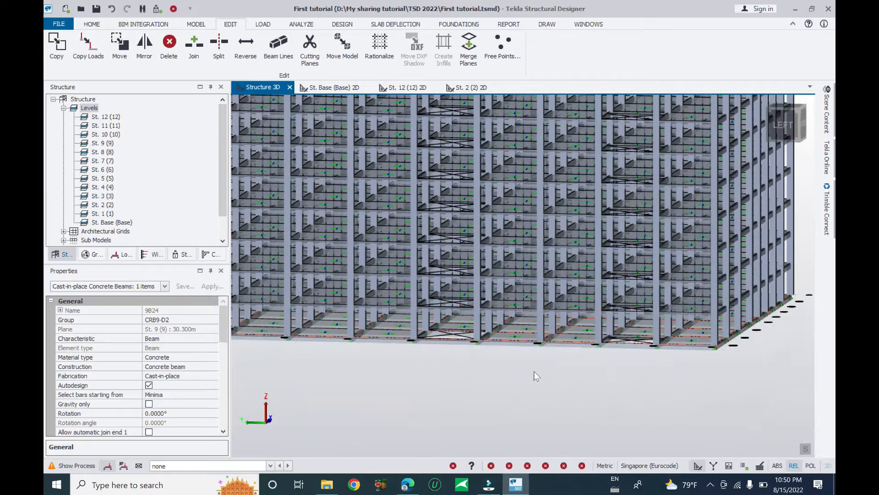
pyautogui.scroll(3, 540, 363)
pyautogui.moveTo(556, 345); pyautogui.dragTo(523, 411, button='right')
pyautogui.moveTo(503, 289)
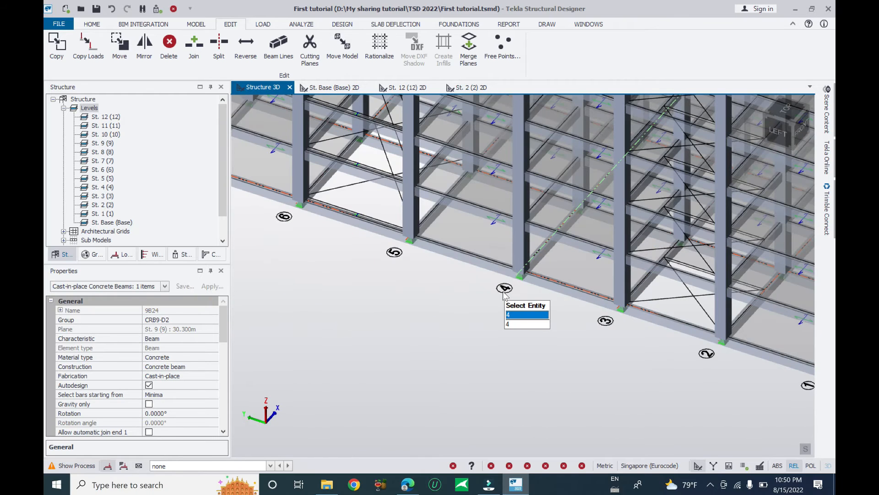
pyautogui.click(509, 289)
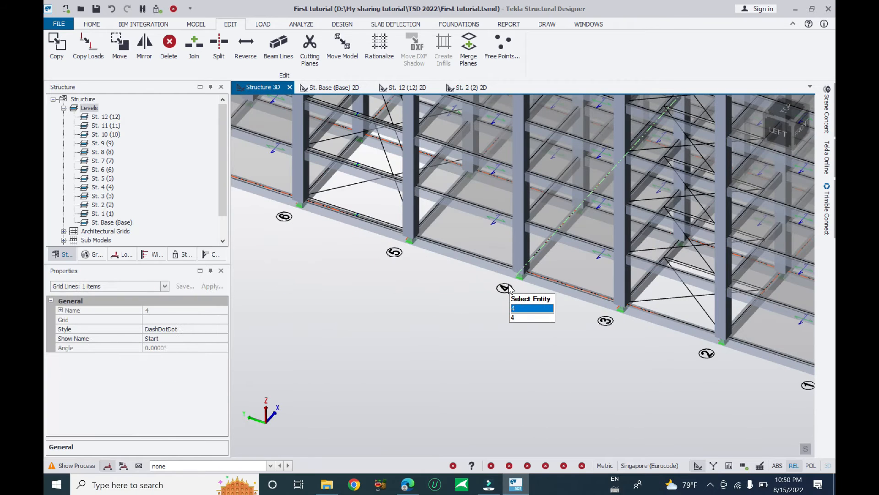
pyautogui.rightClick(510, 290)
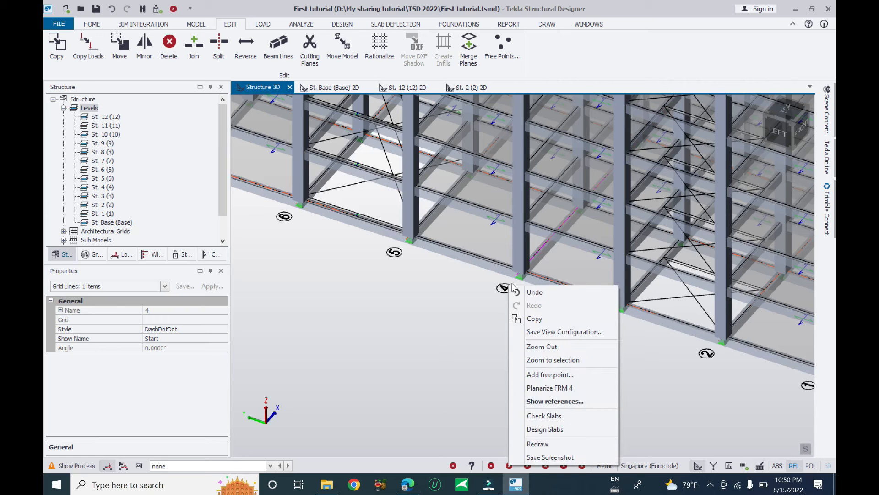
pyautogui.click(409, 345)
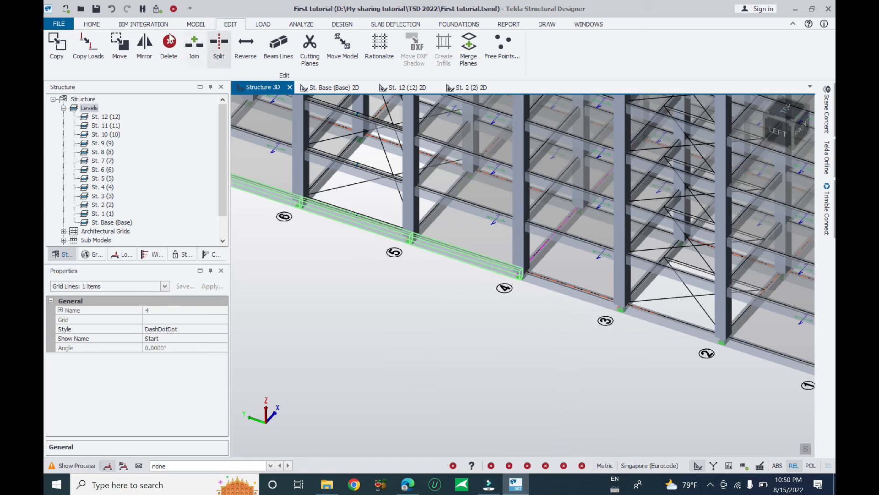
# Look through the frame options and the structure tree for a way to get a frame view.
pyautogui.click(197, 26)
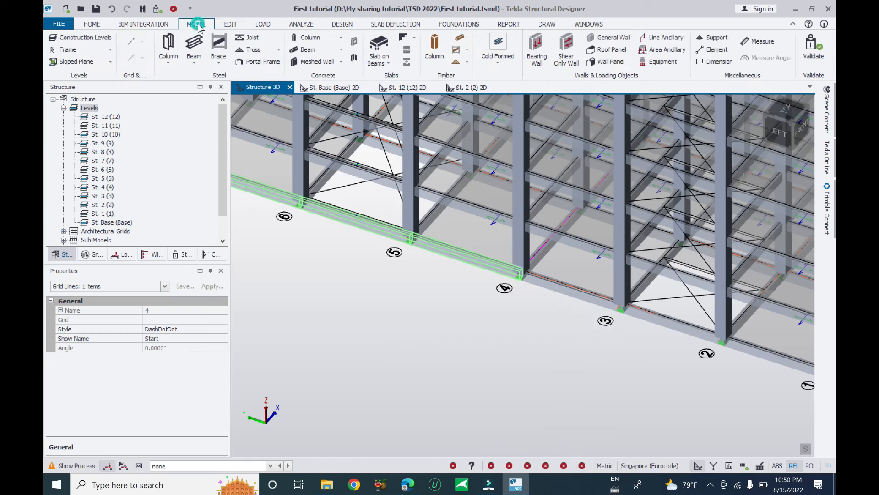
pyautogui.click(110, 49)
pyautogui.click(110, 50)
pyautogui.scroll(-1, 114, 219)
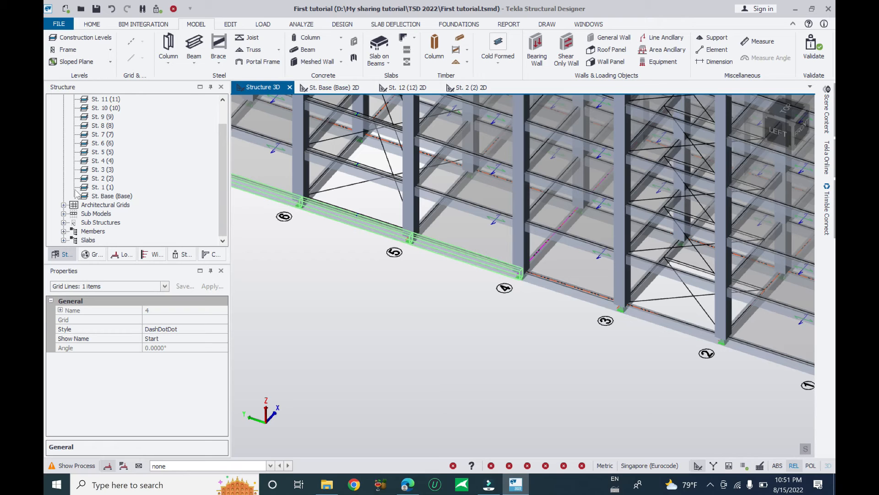
pyautogui.scroll(1, 78, 189)
pyautogui.click(65, 108)
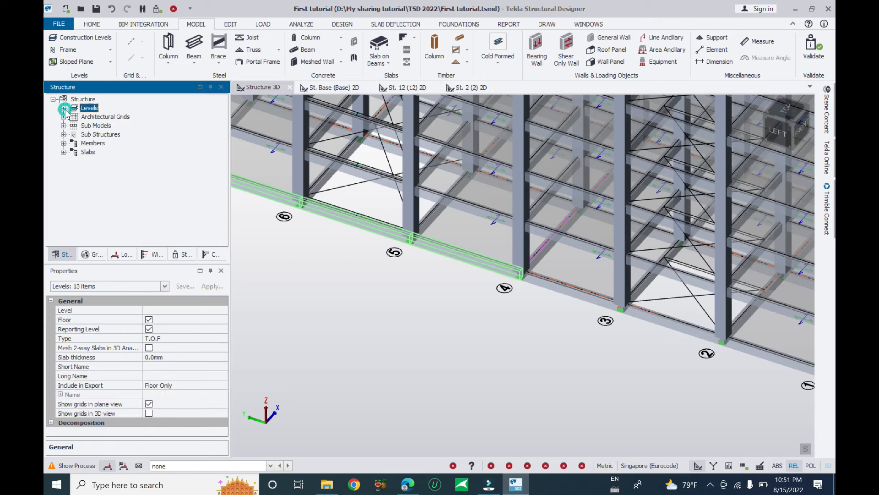
pyautogui.click(89, 254)
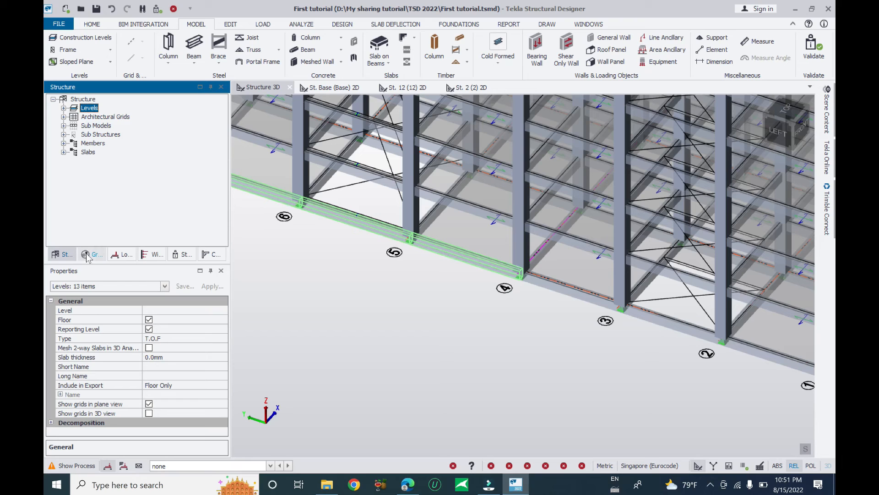
pyautogui.click(62, 254)
pyautogui.click(63, 108)
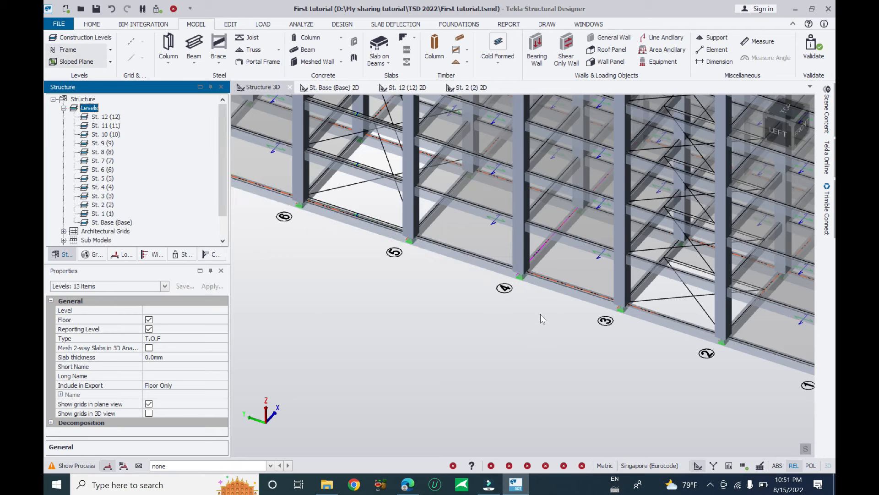
# Create a frame on grid line 4 and look for it in the structure tree's Frames group.
pyautogui.scroll(-3, 515, 310)
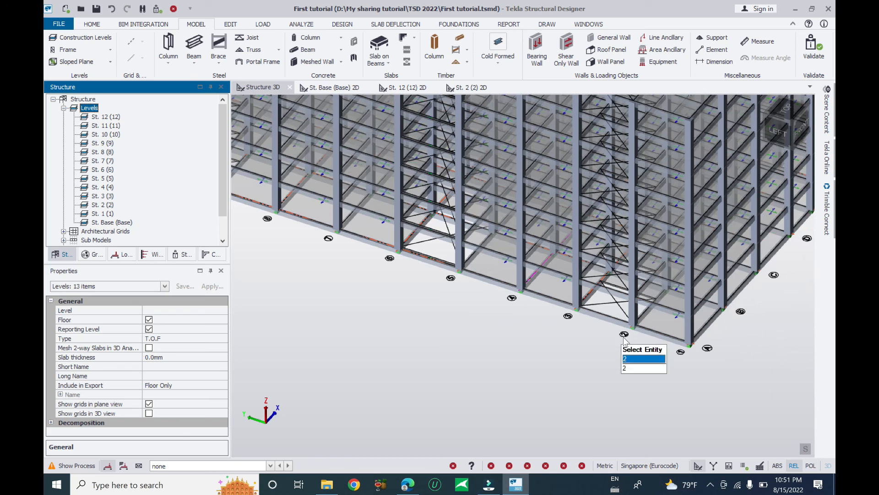
pyautogui.scroll(2, 510, 300)
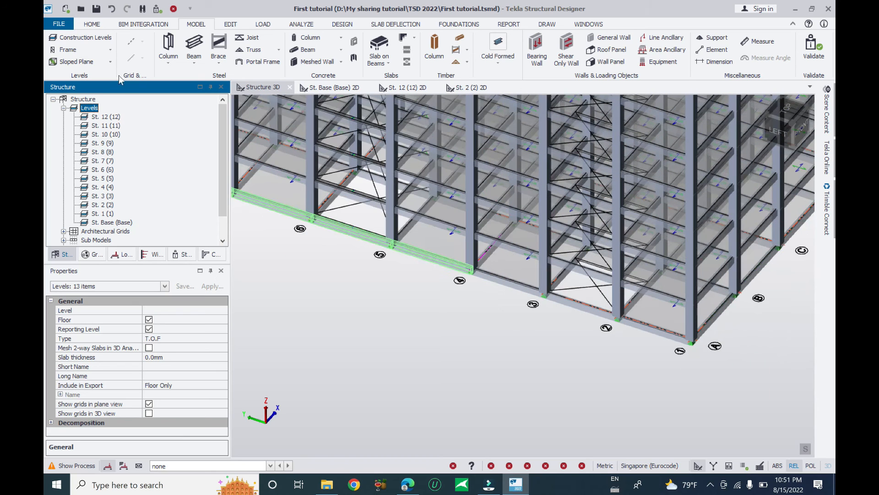
pyautogui.click(68, 49)
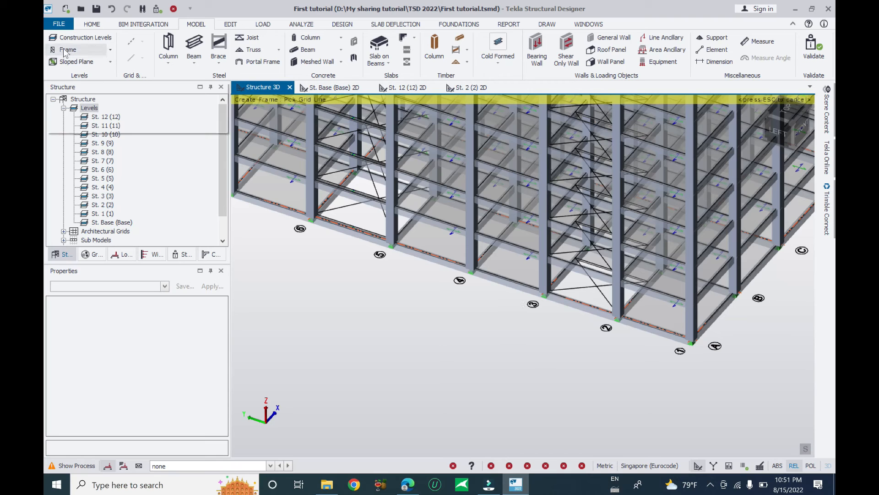
pyautogui.rightClick(111, 49)
pyautogui.click(81, 50)
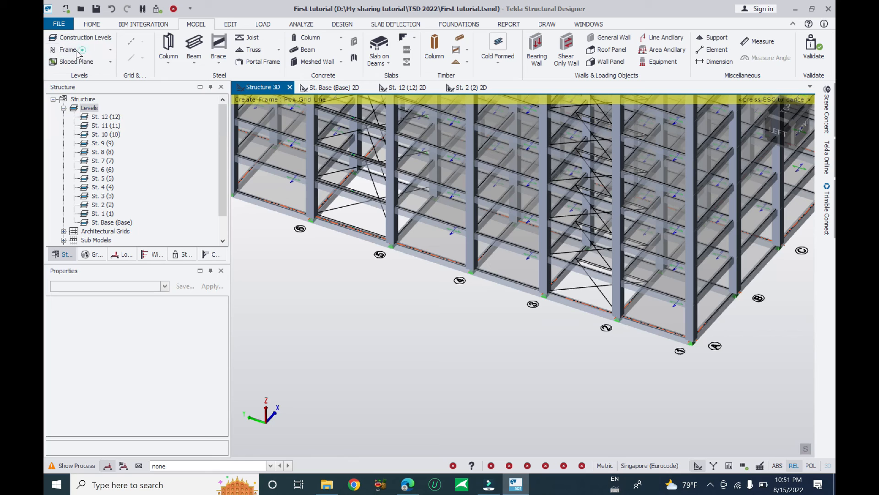
pyautogui.scroll(-5, 518, 330)
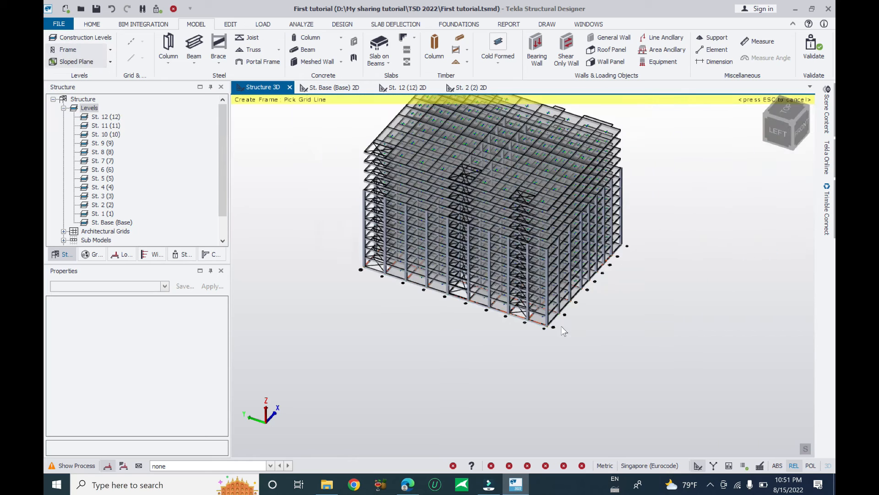
pyautogui.scroll(5, 502, 328)
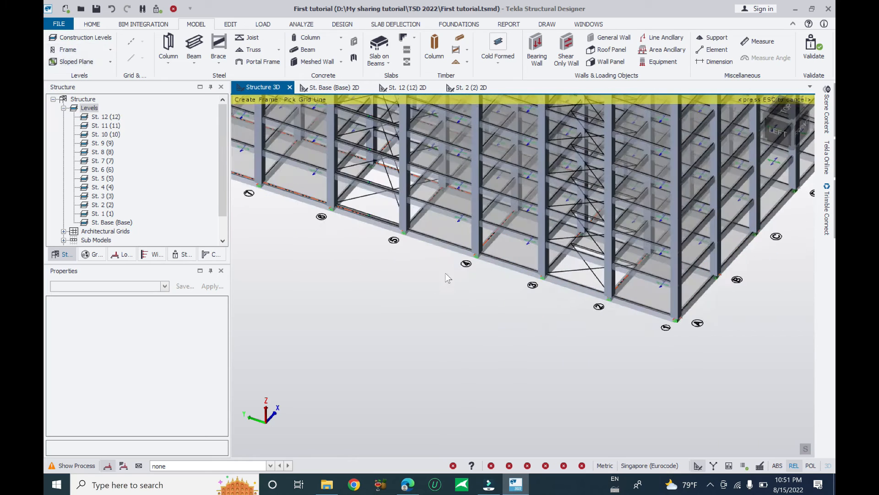
pyautogui.click(466, 270)
pyautogui.scroll(-3, 458, 337)
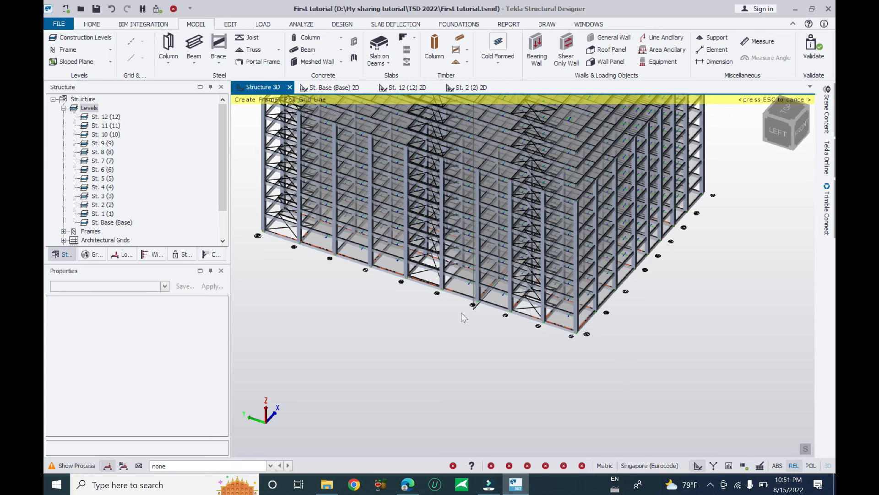
pyautogui.scroll(5, 463, 317)
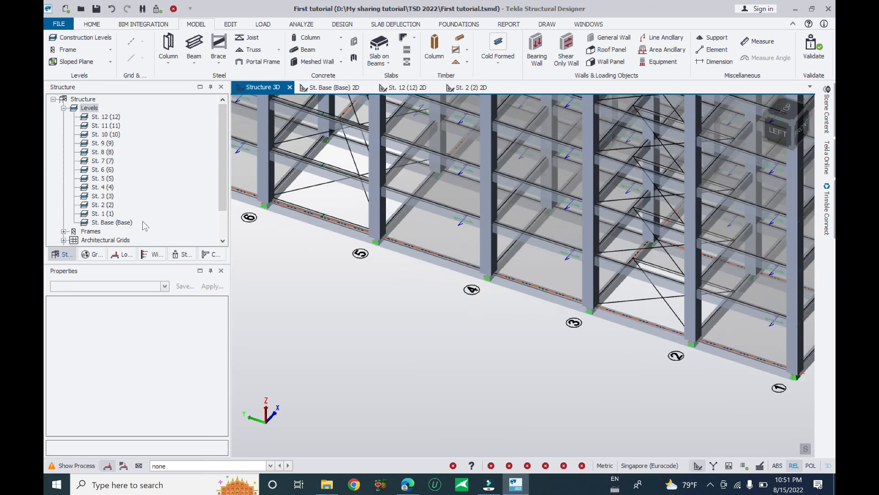
pyautogui.click(64, 232)
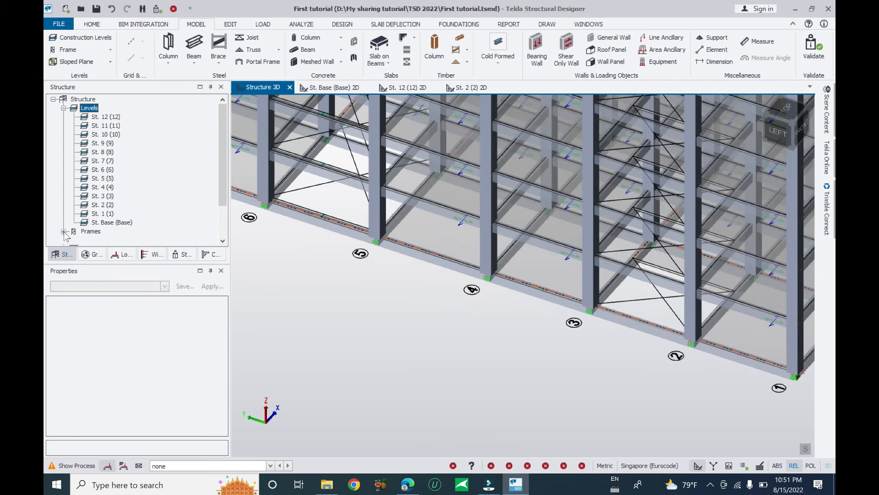
# Open the 2D view of the grid line 4 frame and try to split a beam on its upper levels.
pyautogui.doubleClick(97, 240)
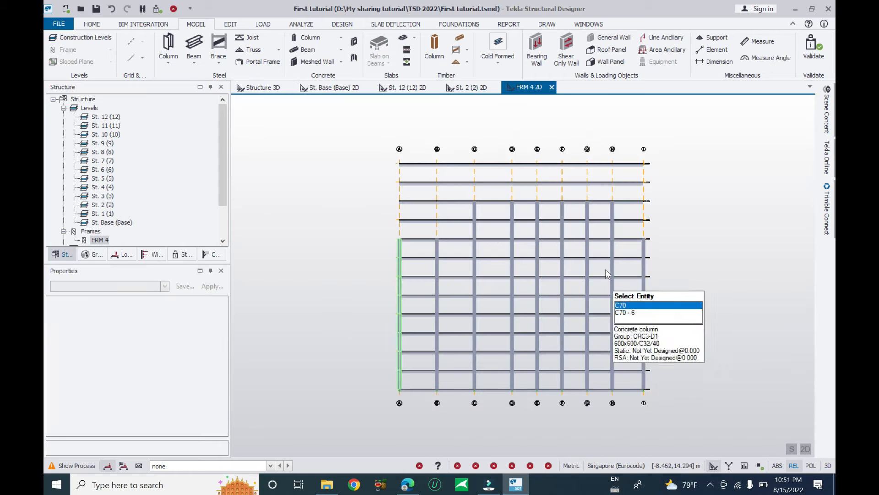
pyautogui.scroll(2, 479, 220)
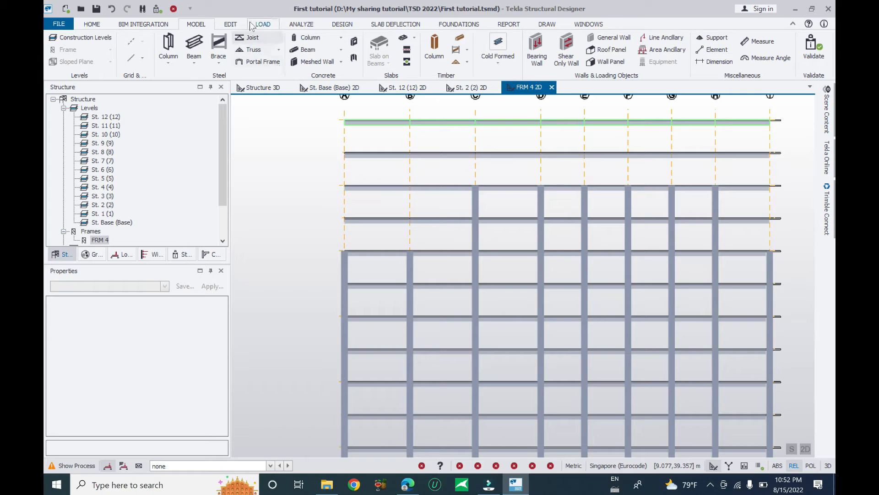
pyautogui.click(235, 27)
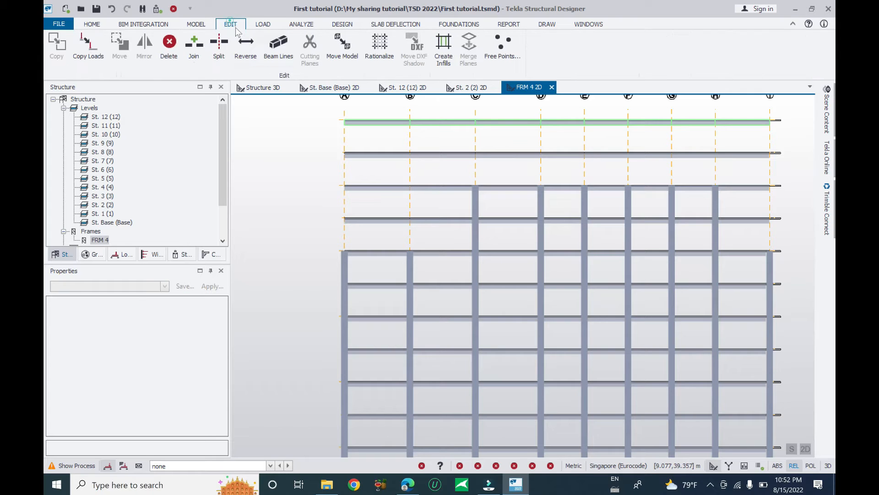
pyautogui.click(219, 48)
pyautogui.click(545, 258)
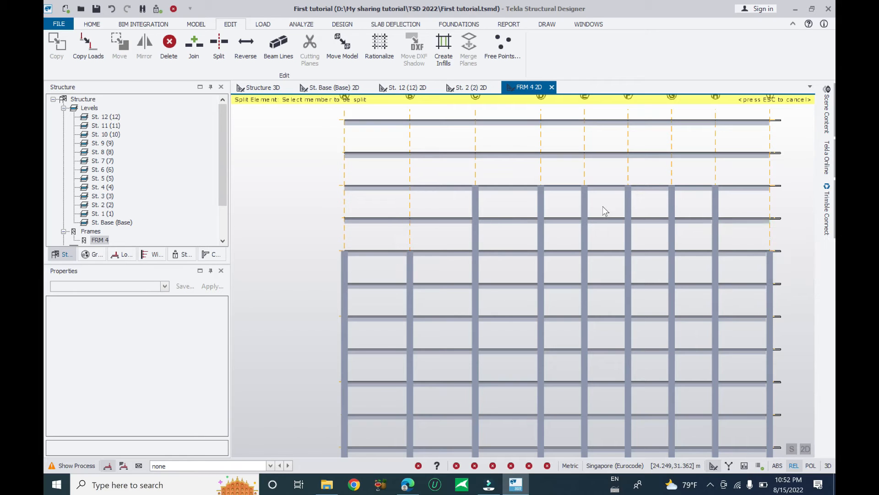
# Return to the 3D structure view and check from the side which columns rise to the top levels.
pyautogui.click(254, 88)
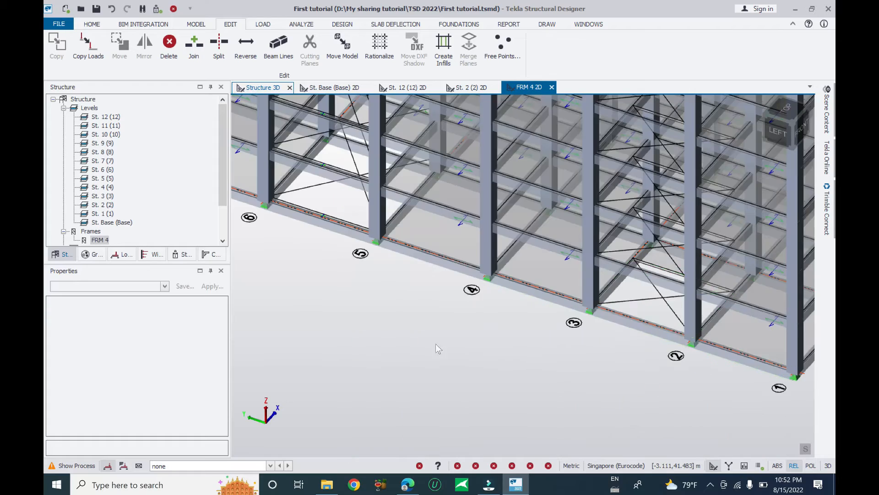
pyautogui.scroll(-5, 435, 343)
pyautogui.moveTo(589, 268); pyautogui.dragTo(650, 211, button='right')
pyautogui.scroll(5, 484, 207)
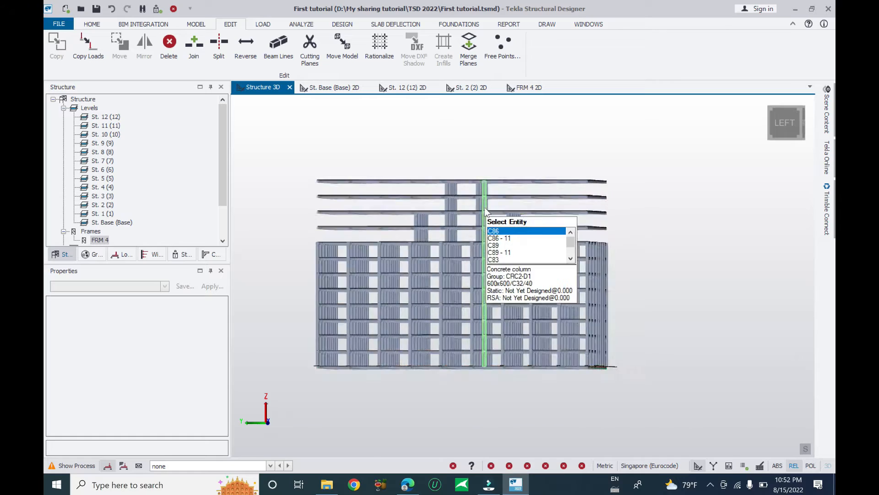
pyautogui.scroll(-2, 476, 202)
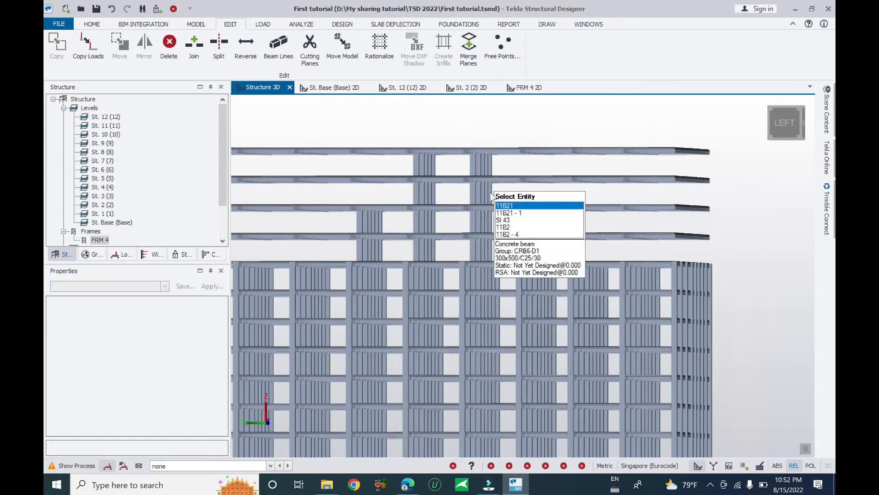
# Create a frame on grid line 5 at the base of the building and open its 2D view.
pyautogui.scroll(-3, 479, 239)
pyautogui.moveTo(570, 247); pyautogui.dragTo(522, 411, button='right')
pyautogui.scroll(5, 476, 407)
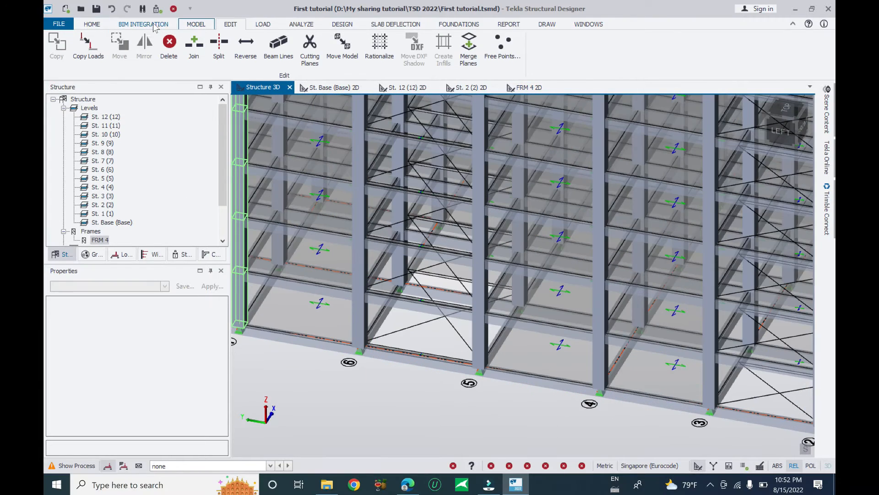
pyautogui.click(196, 24)
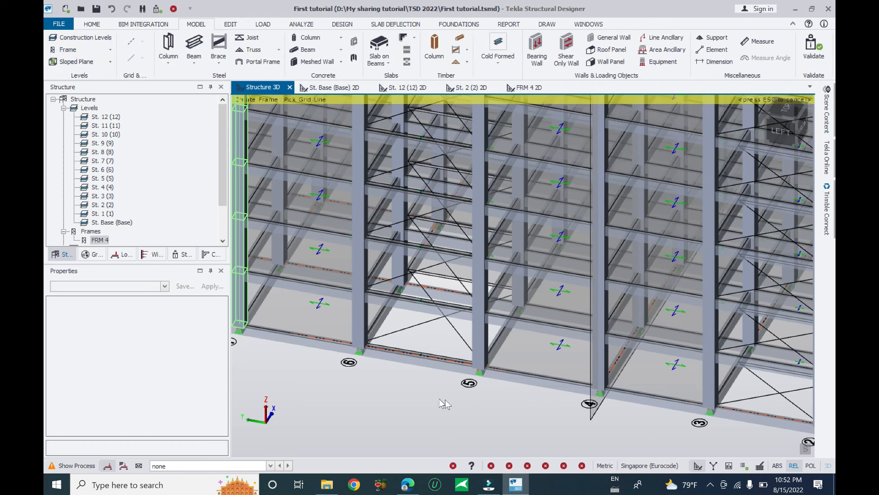
pyautogui.click(468, 384)
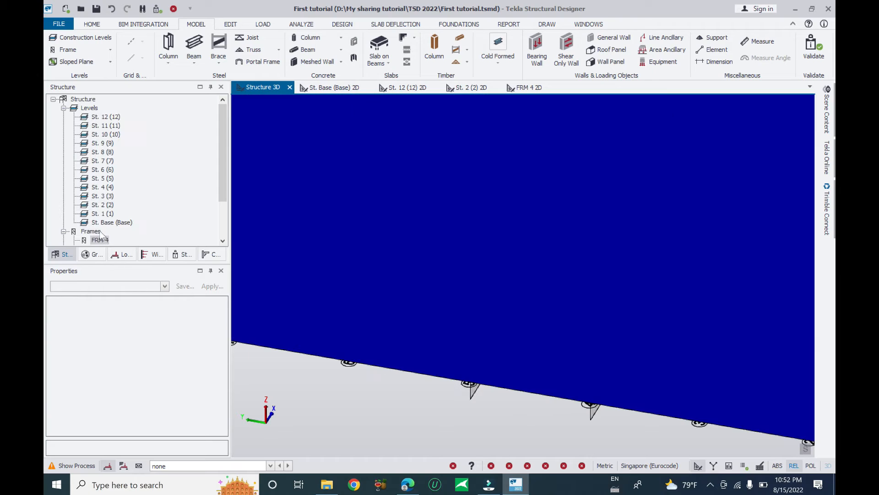
pyautogui.scroll(-1, 112, 229)
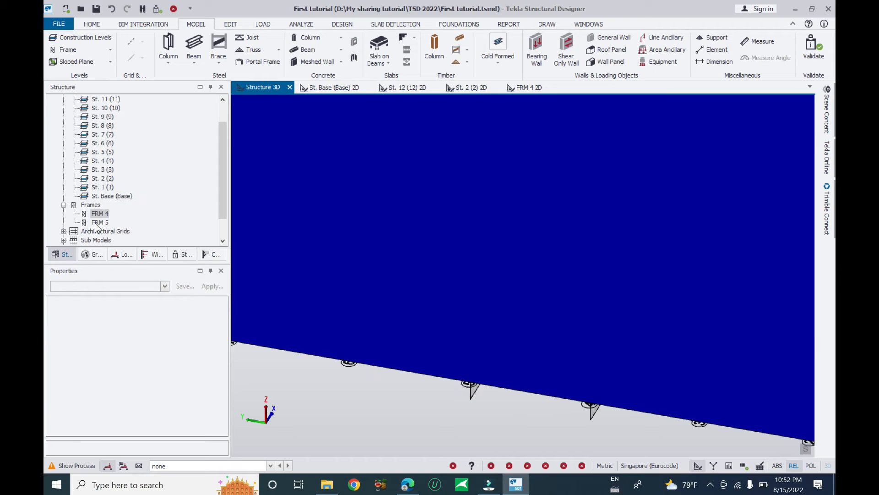
pyautogui.doubleClick(97, 222)
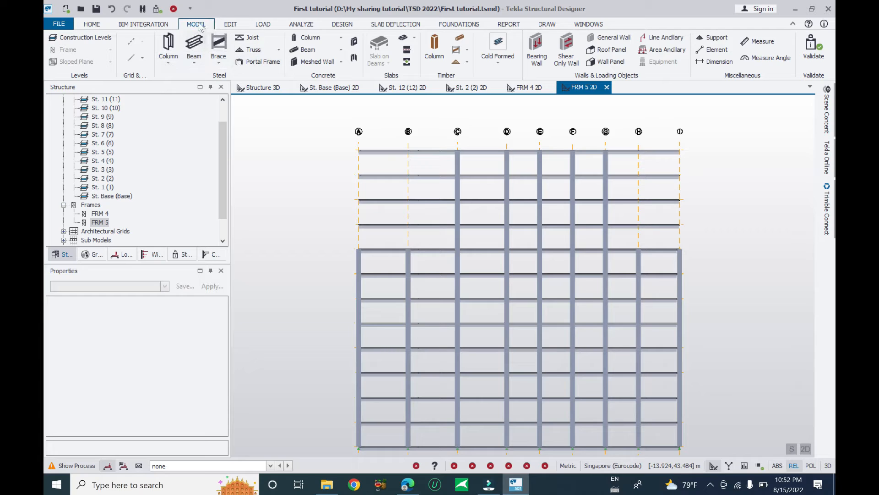
# Split the continuous beams on levels 9 to 12 in the span between grid lines B and C.
pyautogui.click(231, 24)
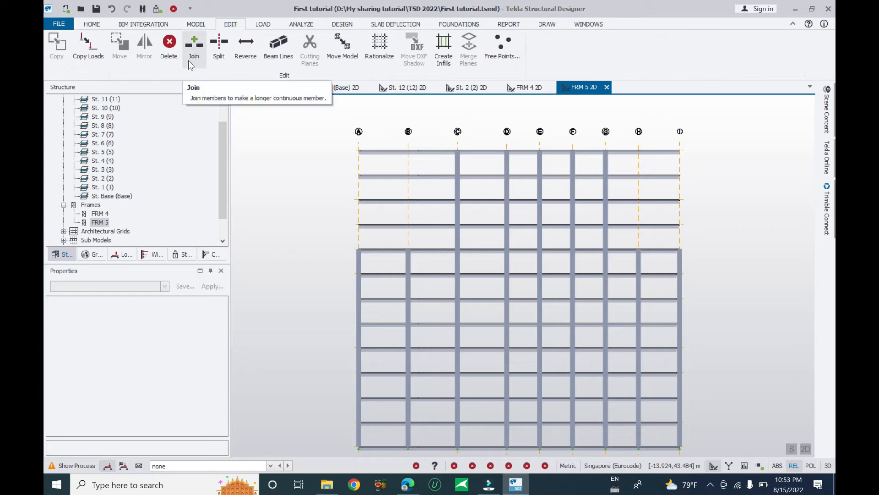
pyautogui.click(219, 45)
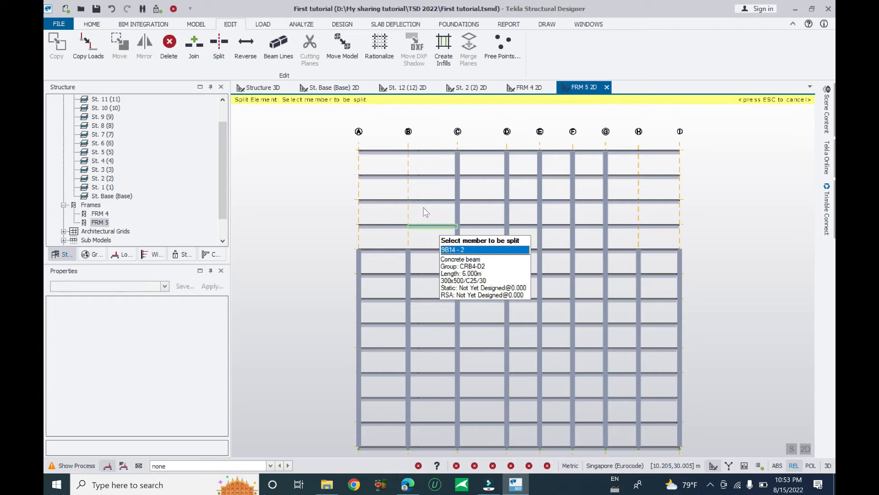
pyautogui.click(424, 208)
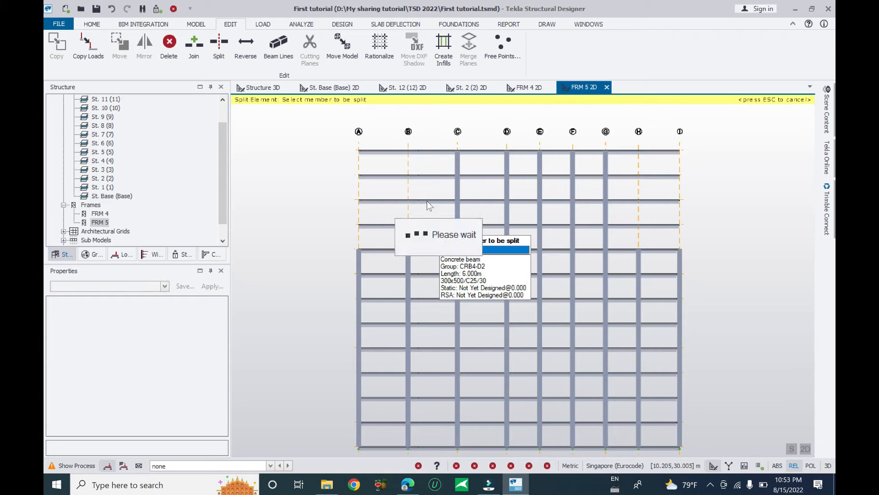
pyautogui.click(423, 187)
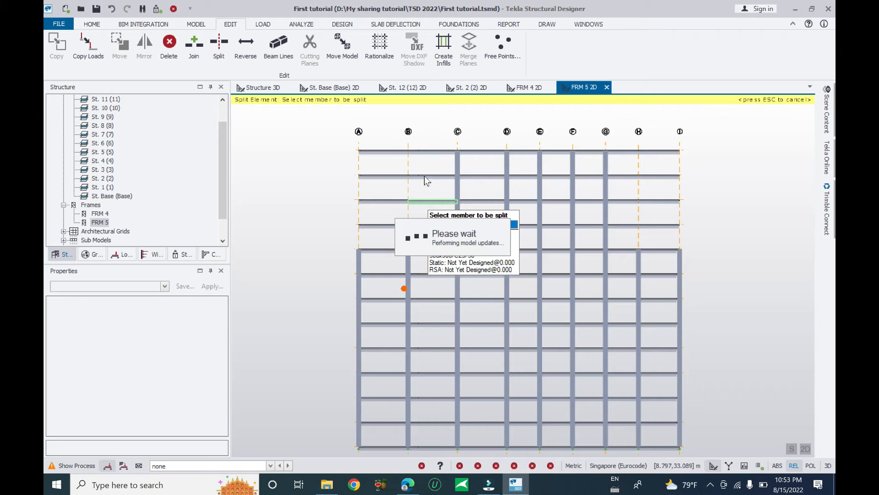
pyautogui.click(425, 176)
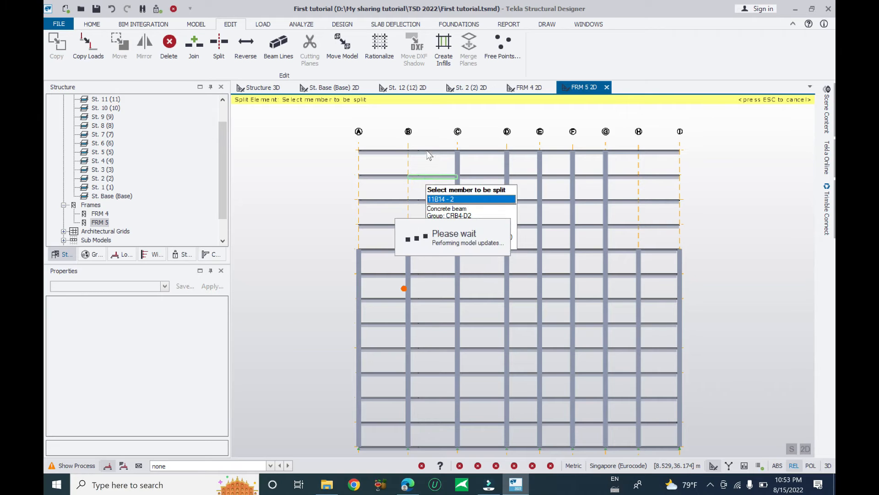
pyautogui.click(428, 152)
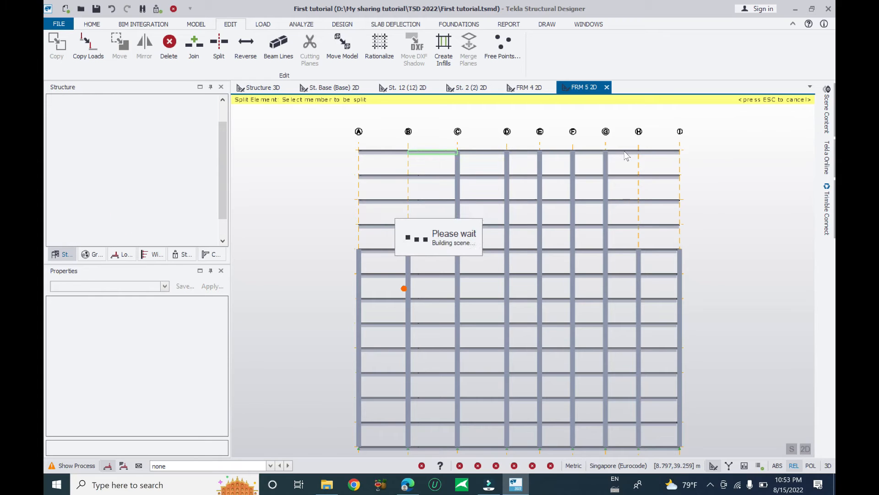
# Split the continuous beams on levels 12 down to 9 in the span between grid lines G and H.
pyautogui.click(628, 152)
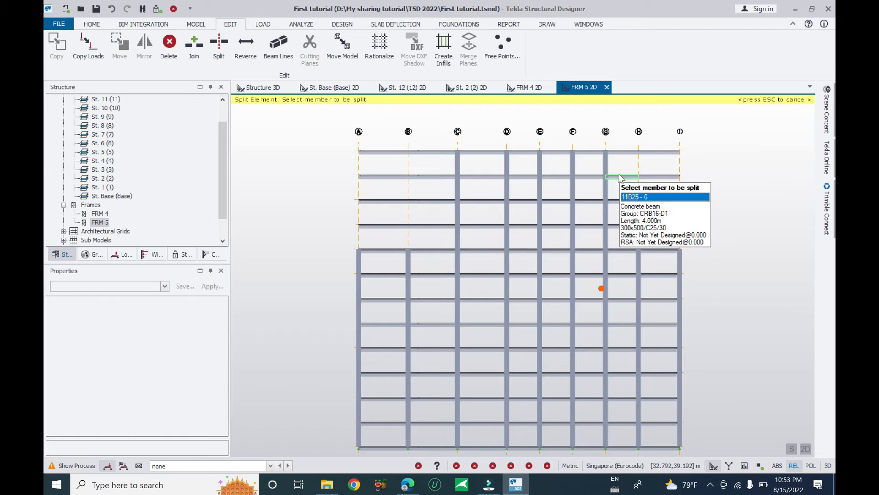
pyautogui.click(623, 177)
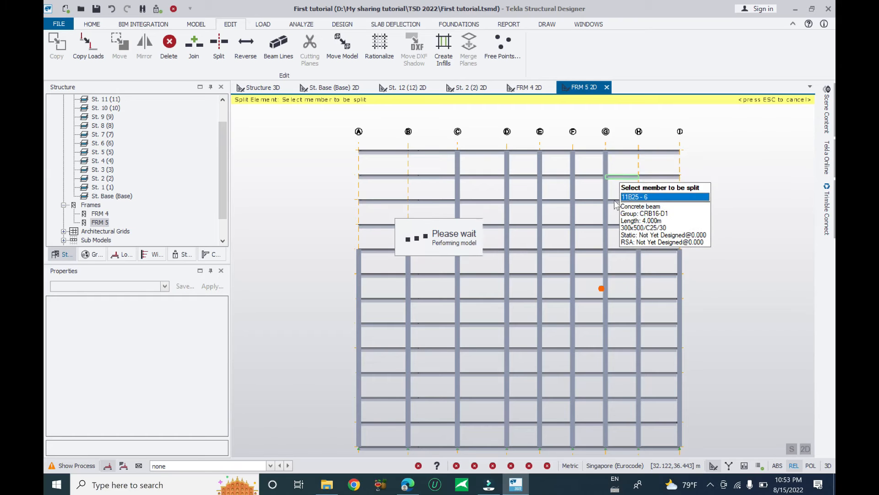
pyautogui.click(616, 202)
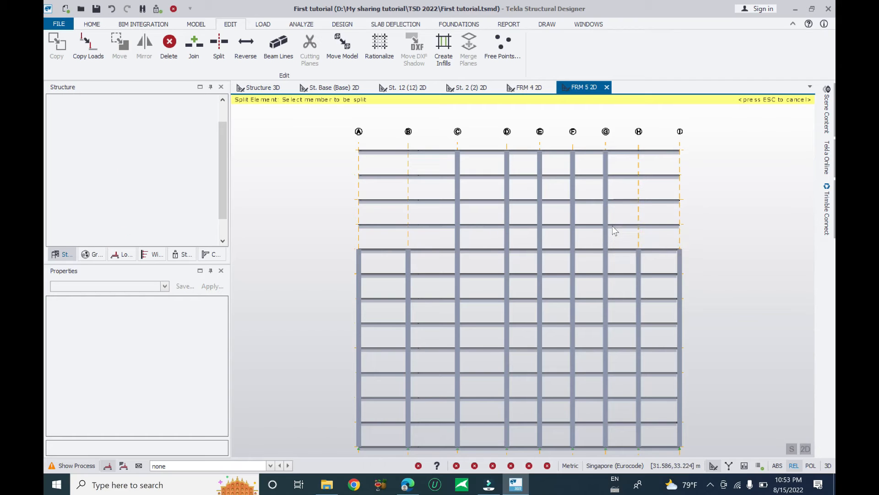
pyautogui.click(616, 226)
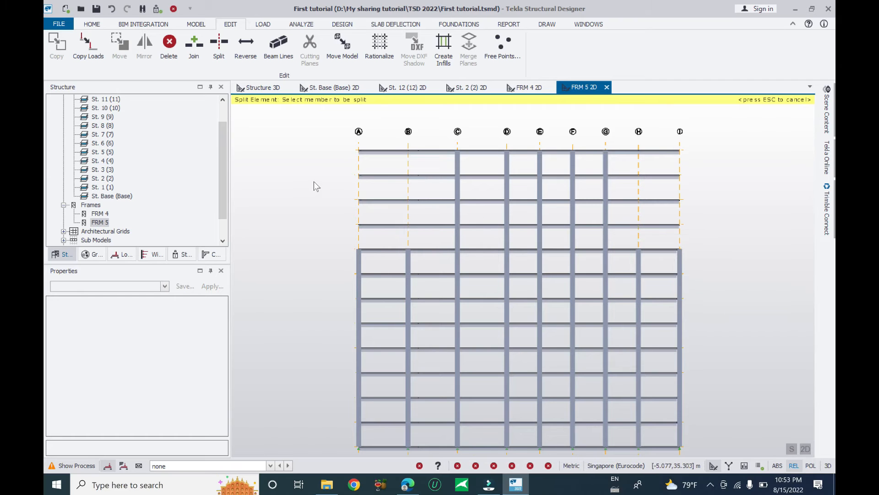
pyautogui.press('Escape')
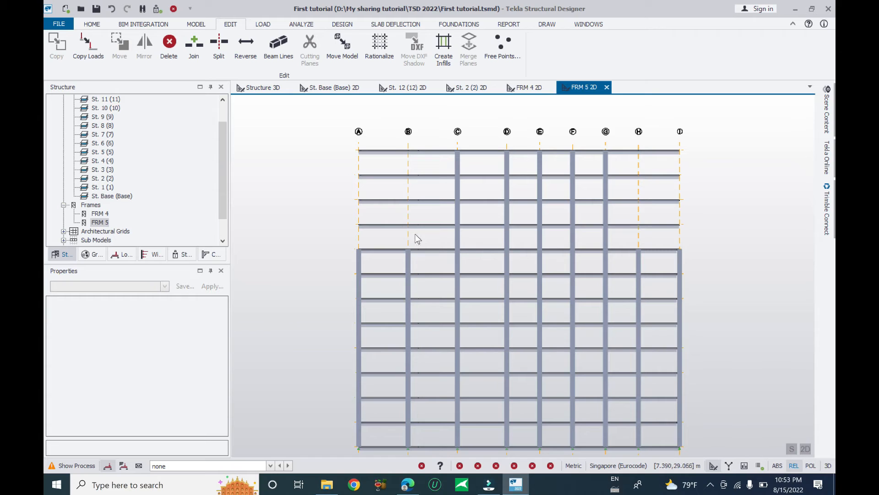
# Review the source setting of each level in the construction levels table and close it without changes.
pyautogui.scroll(1, 100, 184)
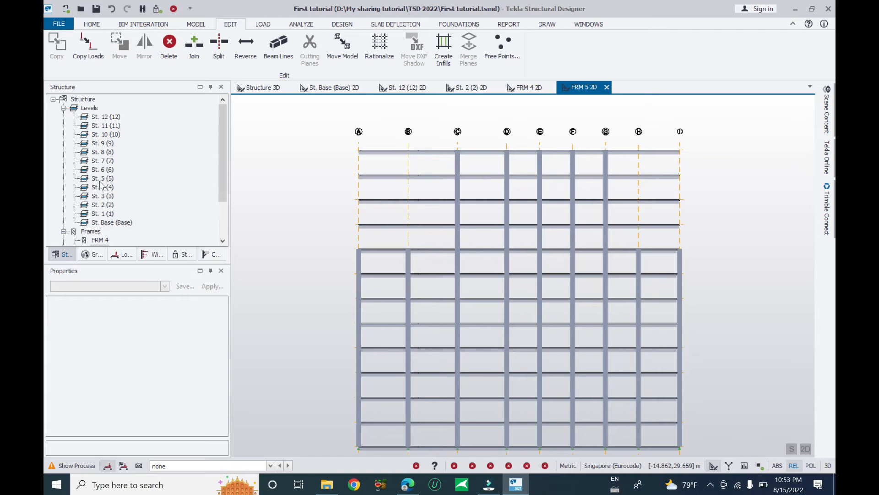
pyautogui.rightClick(88, 110)
pyautogui.click(107, 118)
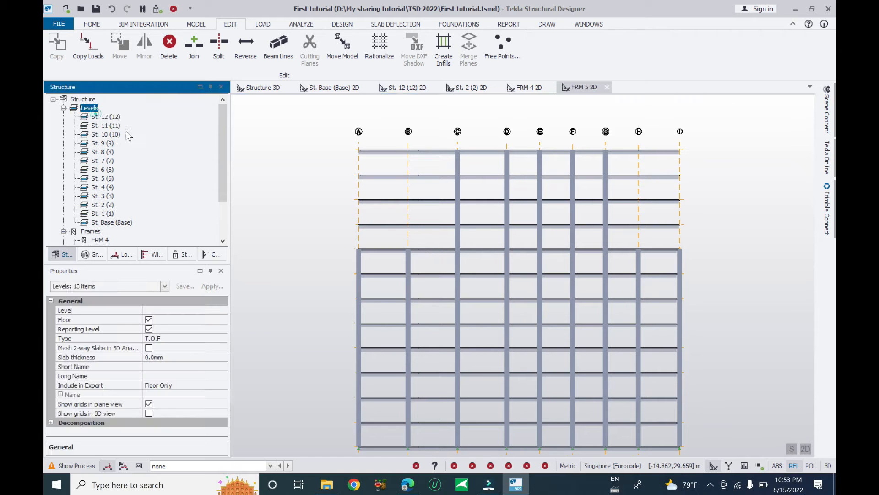
pyautogui.moveTo(450, 171); pyautogui.dragTo(297, 84)
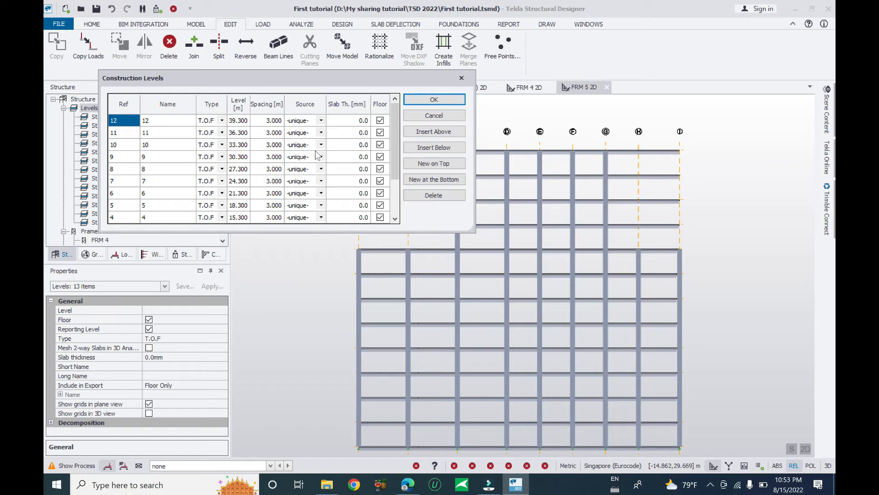
pyautogui.moveTo(308, 82); pyautogui.dragTo(287, 190)
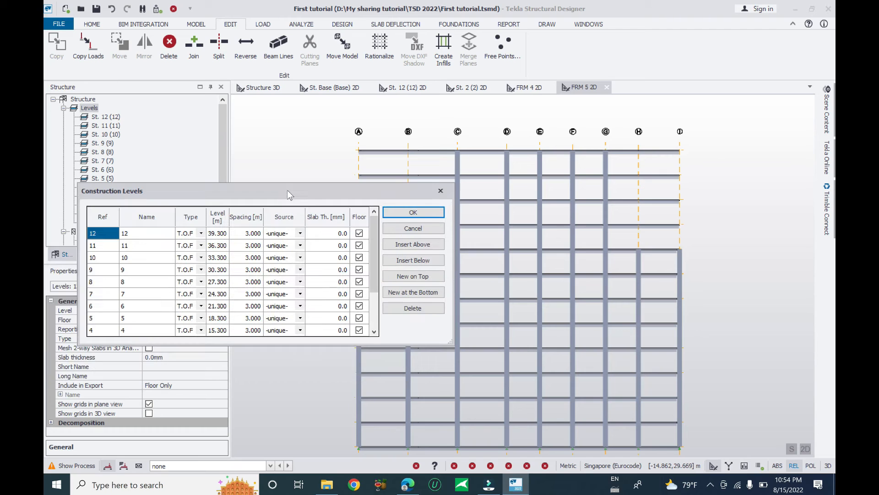
pyautogui.click(441, 191)
pyautogui.moveTo(422, 236)
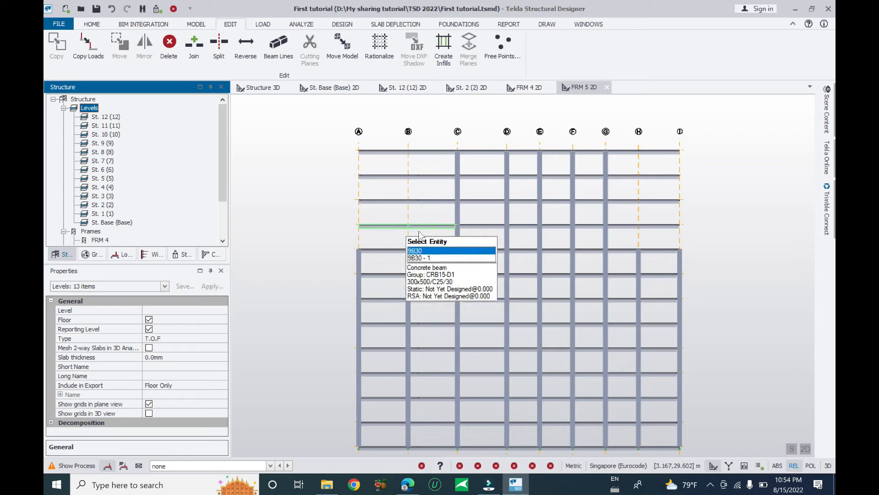
pyautogui.moveTo(422, 235); pyautogui.dragTo(327, 130)
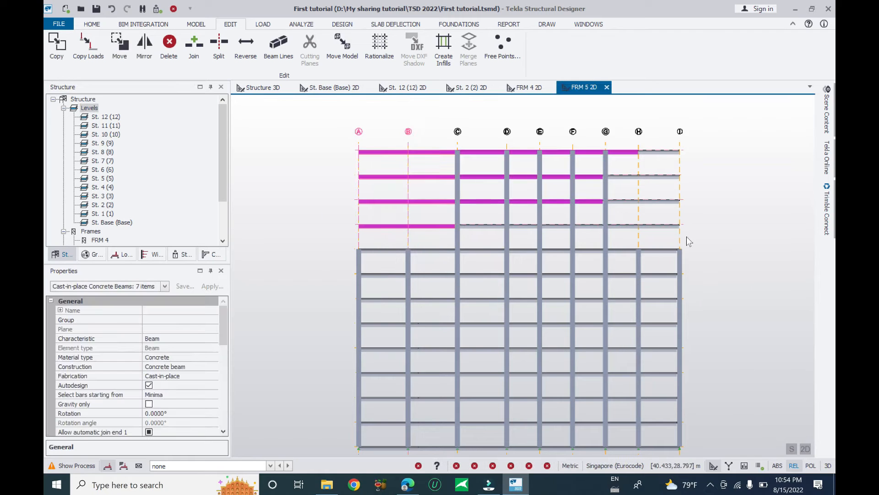
pyautogui.press('Escape')
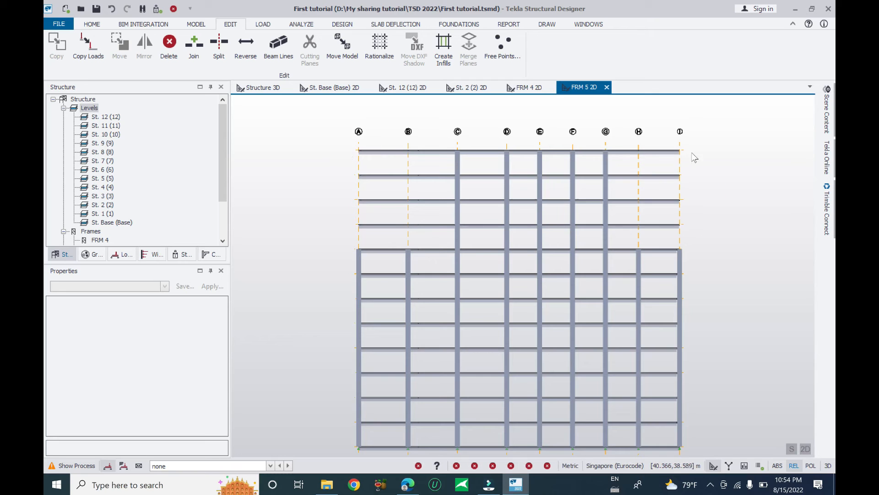
# Hide the grid and construction lines, select the outer beams on levels 9 to 12 and delete them with their slab panels.
pyautogui.click(827, 92)
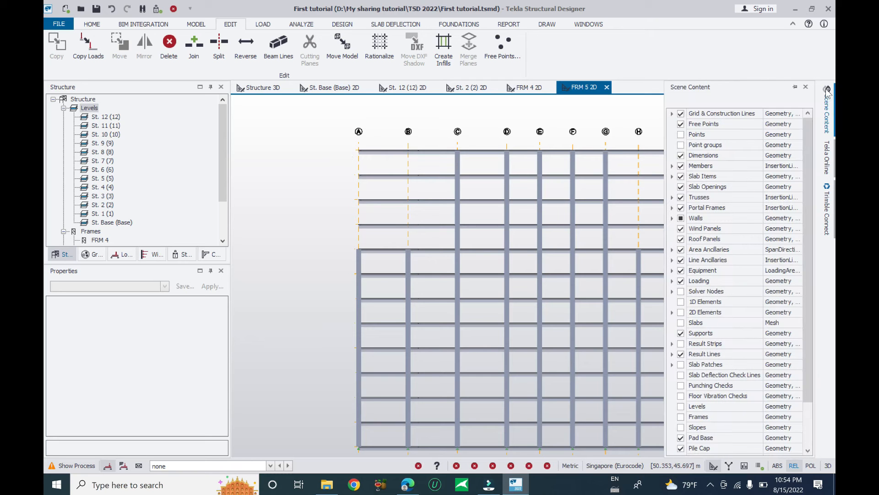
pyautogui.click(681, 115)
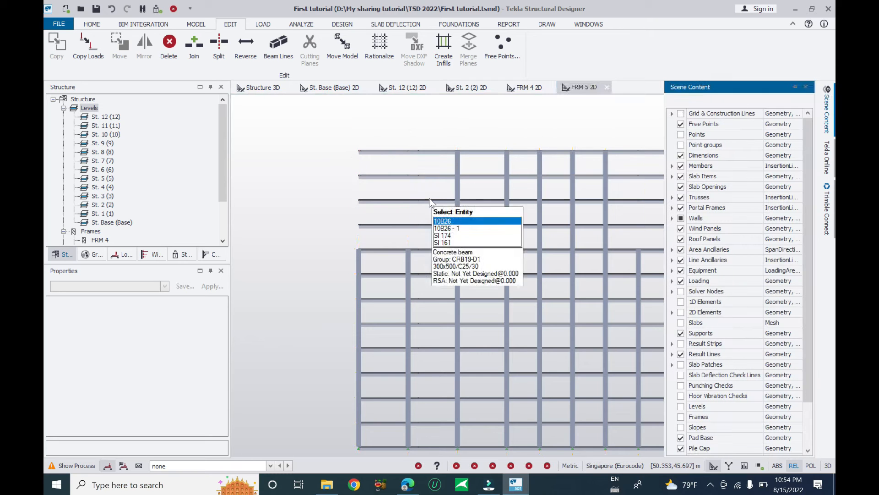
pyautogui.moveTo(425, 235); pyautogui.dragTo(345, 135)
pyautogui.moveTo(686, 236); pyautogui.dragTo(619, 134)
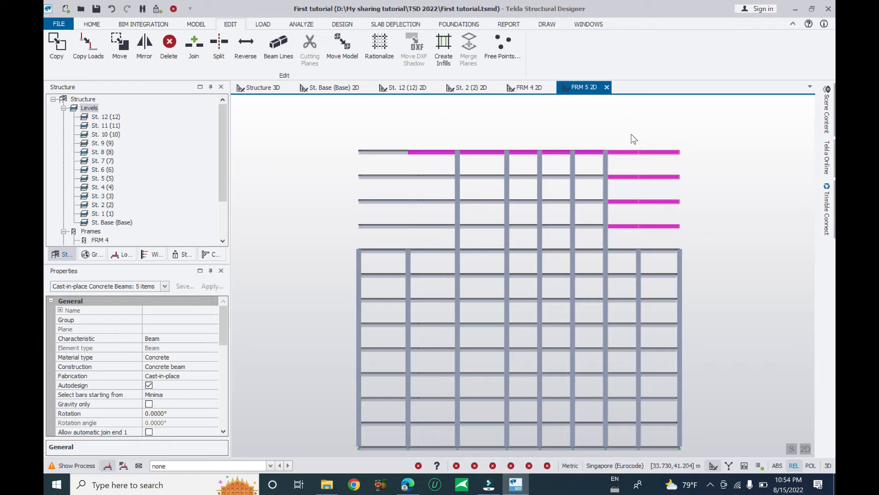
pyautogui.click(174, 8)
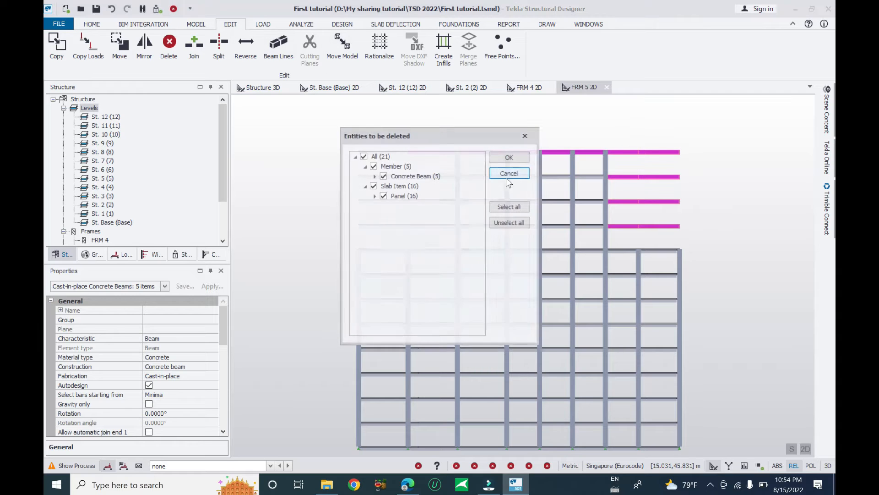
pyautogui.click(509, 157)
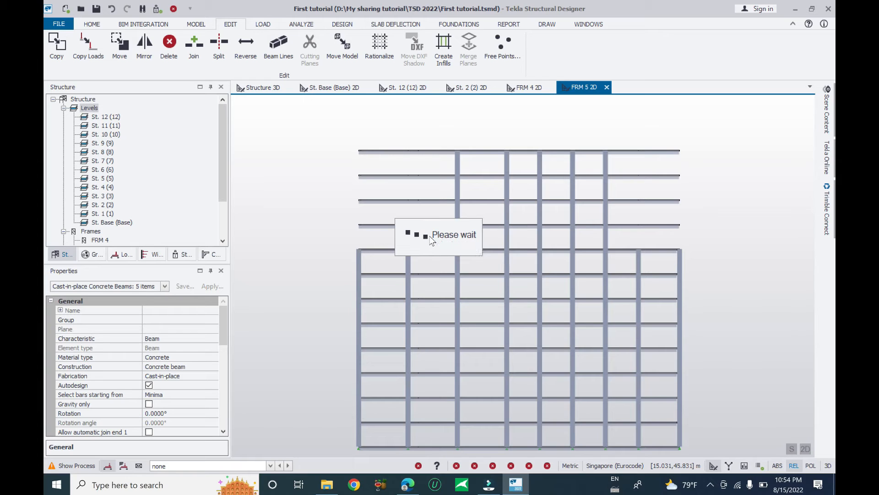
# Delete the outer beams between grid lines A and C on levels 9 to 12 in frame FRM 5, with their slab panels.
pyautogui.moveTo(438, 235); pyautogui.dragTo(333, 133)
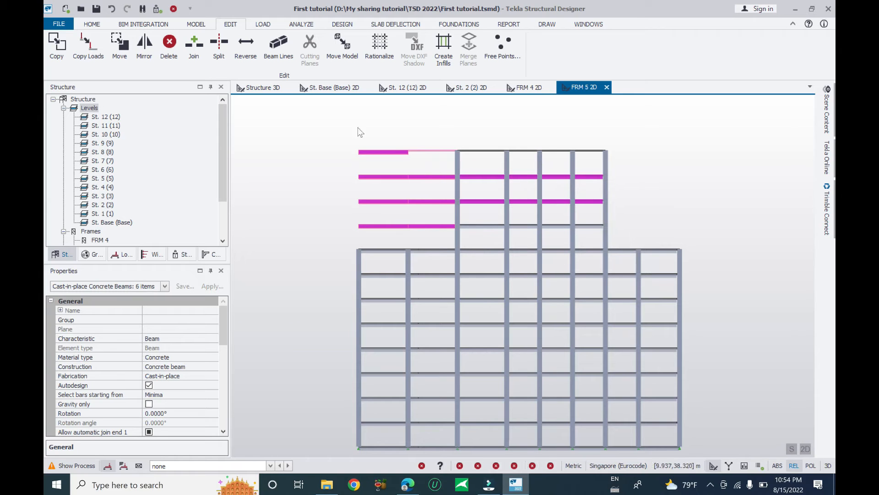
pyautogui.moveTo(472, 356)
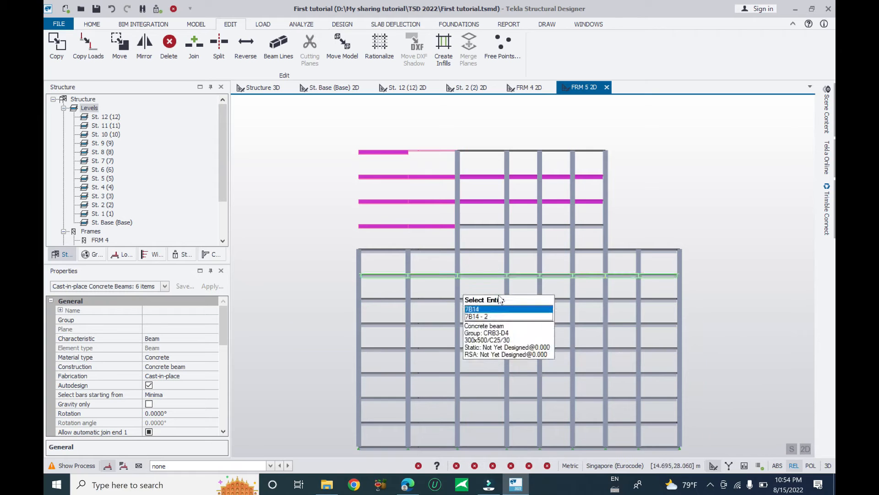
pyautogui.moveTo(404, 255)
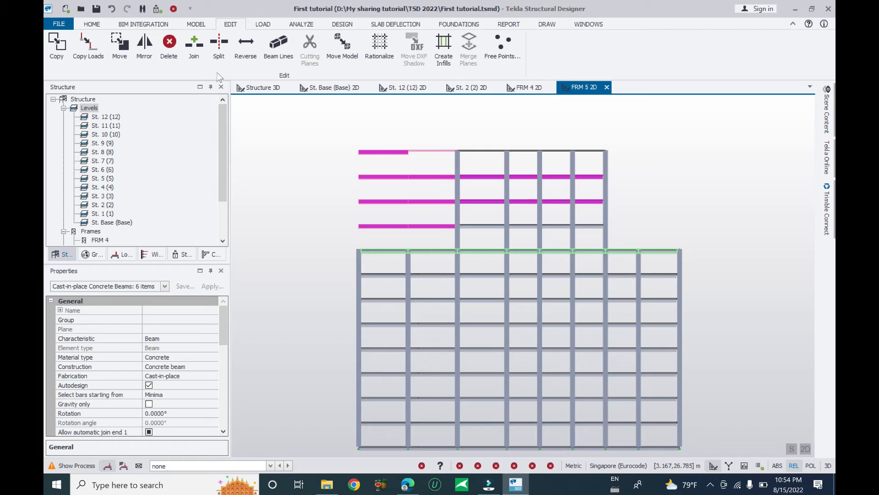
pyautogui.click(169, 44)
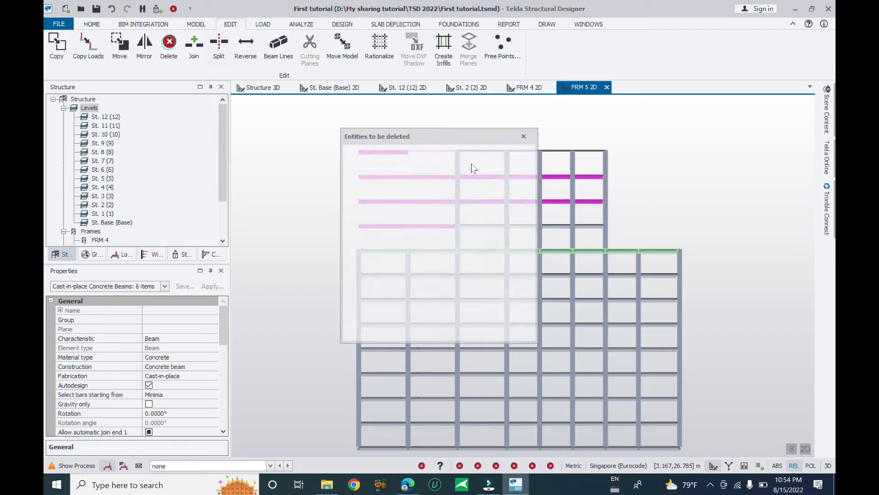
pyautogui.click(509, 157)
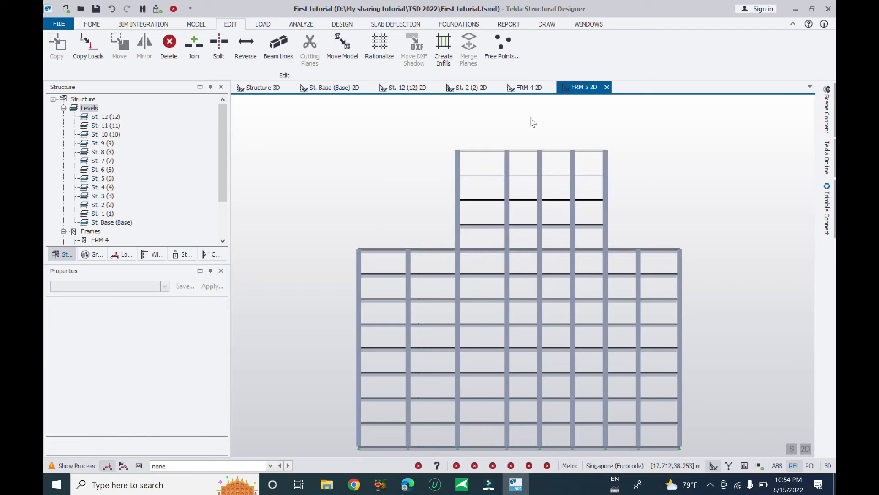
# In frame FRM 4, split the continuous beams on levels 10 and 9 in the spans B–C and H–I.
pyautogui.click(531, 87)
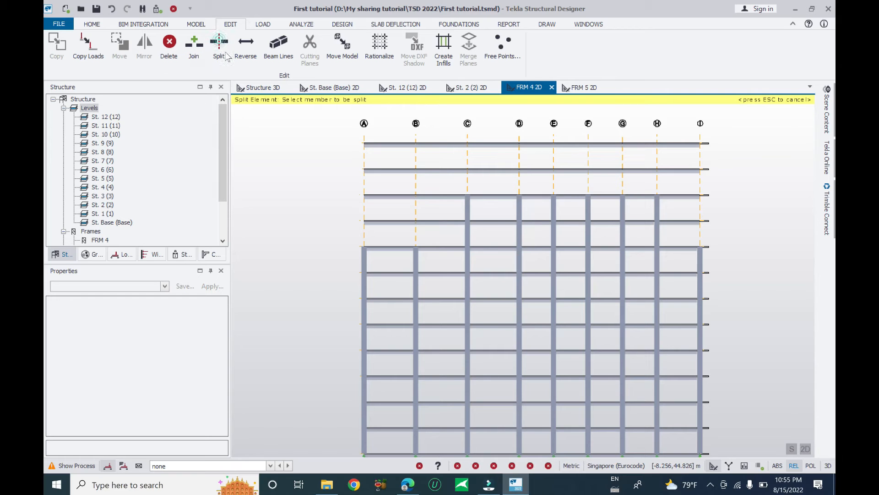
pyautogui.click(443, 197)
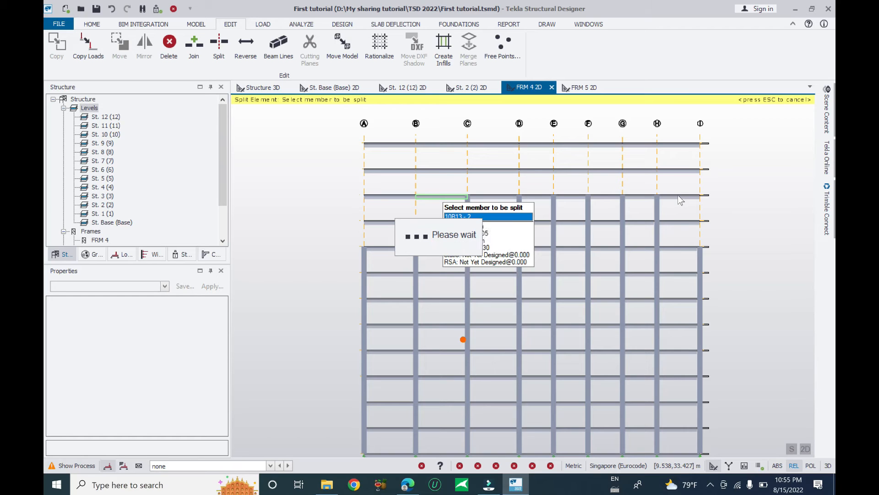
pyautogui.click(679, 198)
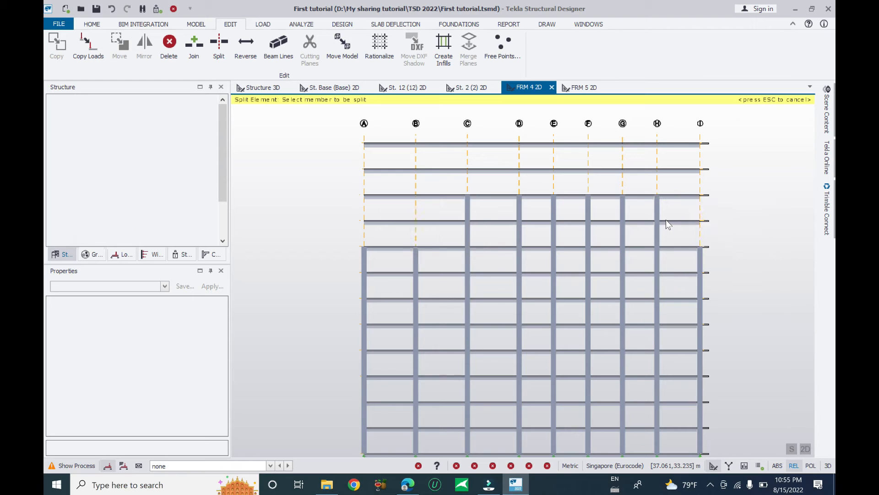
pyautogui.press('Escape')
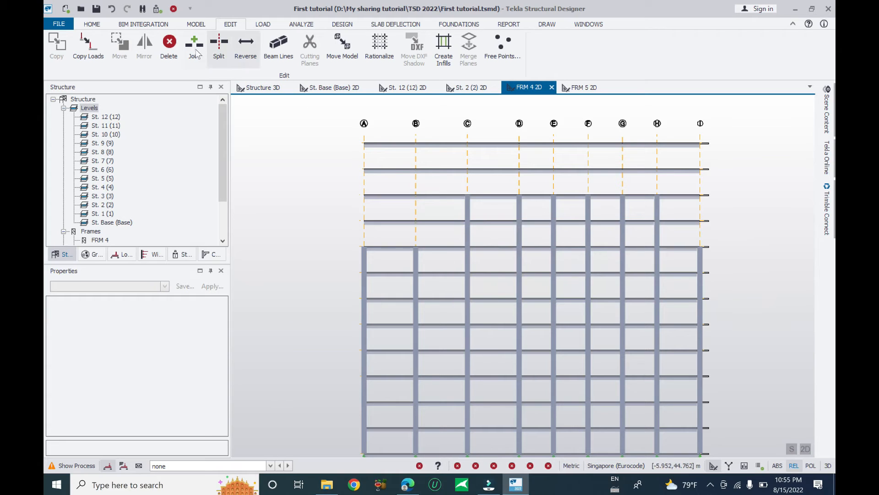
pyautogui.click(218, 45)
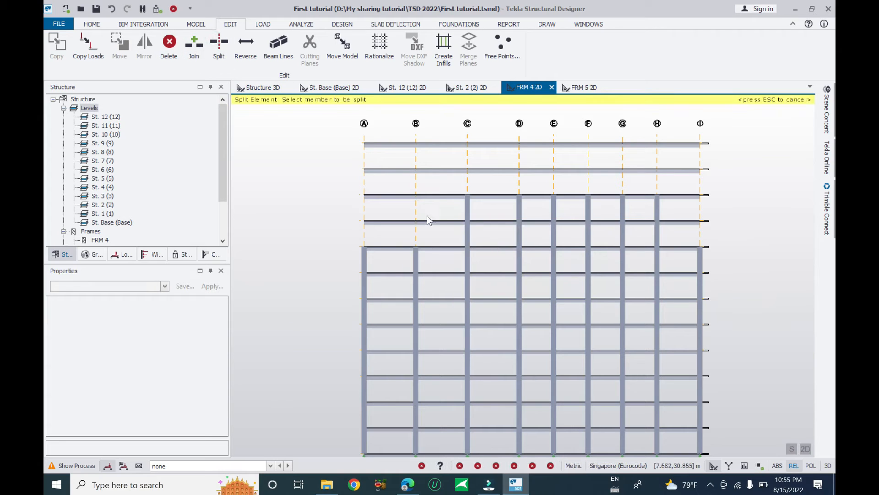
pyautogui.click(442, 239)
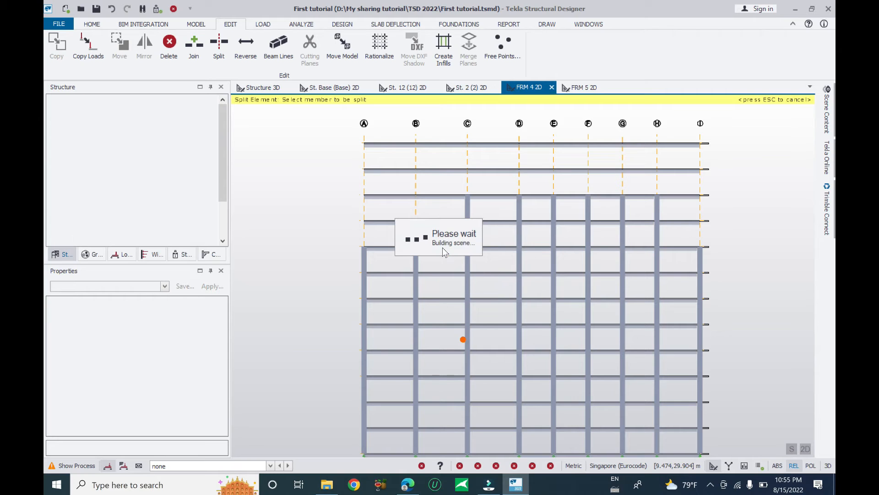
pyautogui.press('Escape')
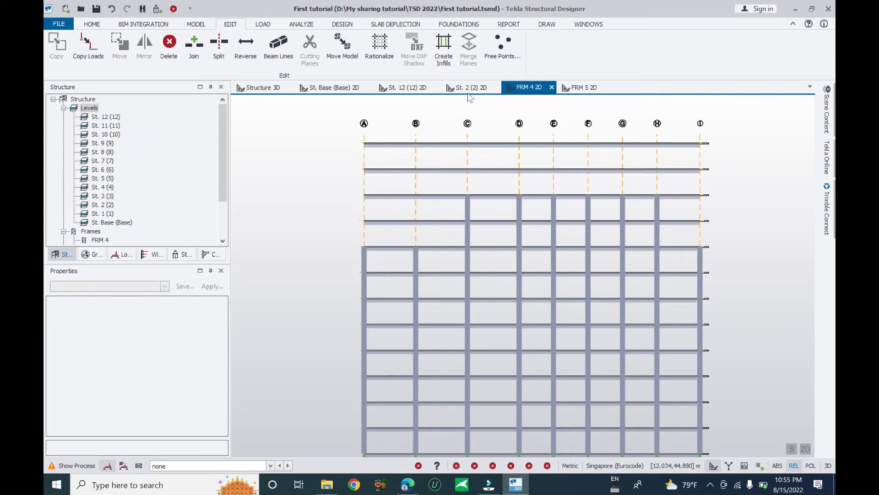
# Hide the grid and construction lines and delete the outer beams beyond grid line H on levels 9 to 12 with their slab panels.
pyautogui.moveTo(826, 110)
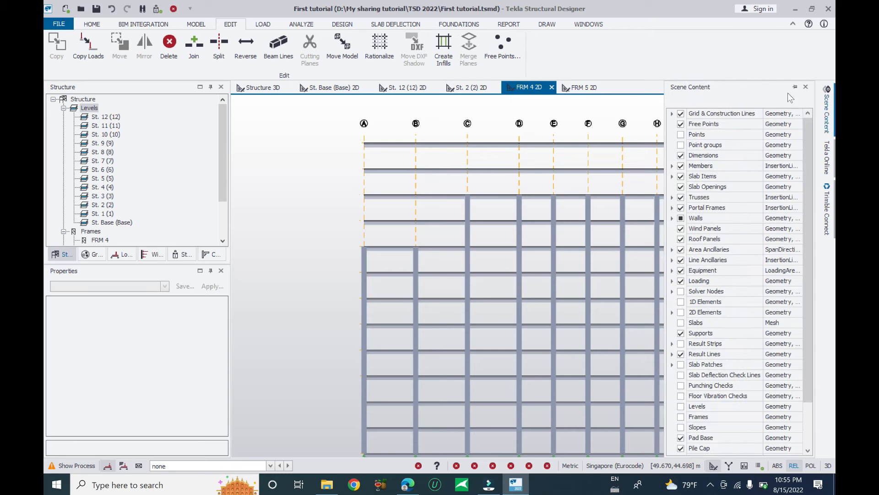
pyautogui.click(681, 113)
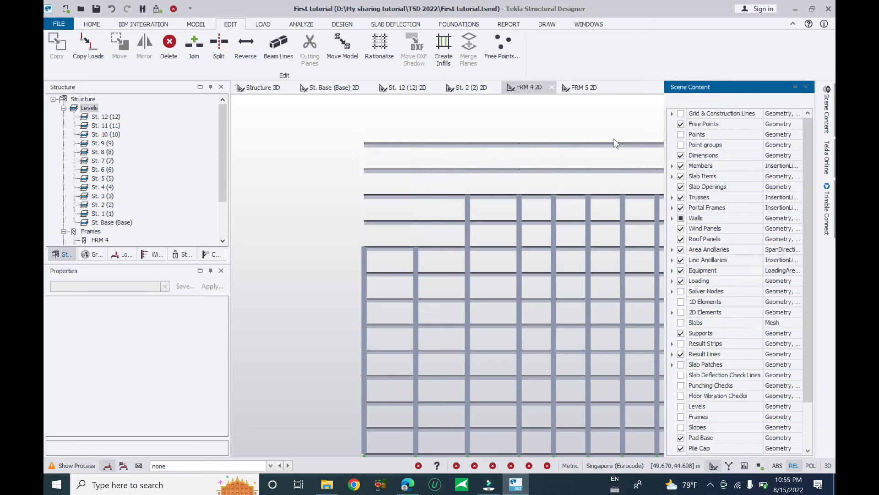
pyautogui.moveTo(442, 229); pyautogui.dragTo(331, 133)
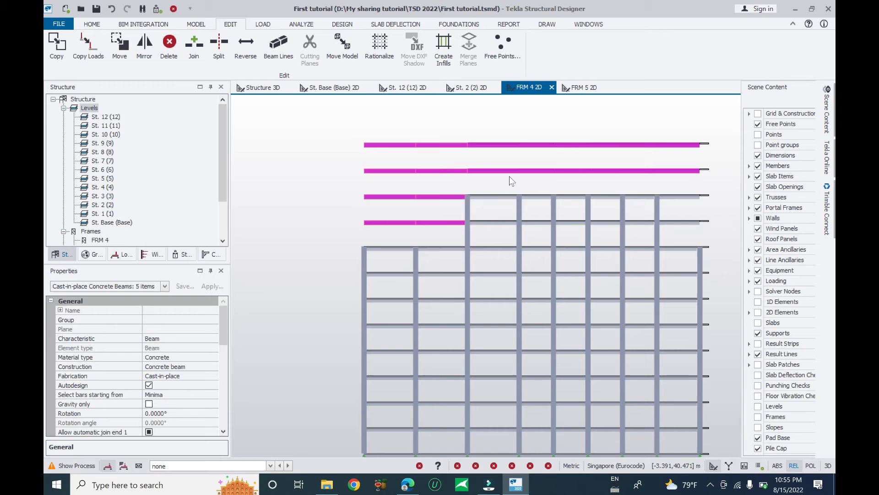
pyautogui.moveTo(712, 237); pyautogui.dragTo(675, 140)
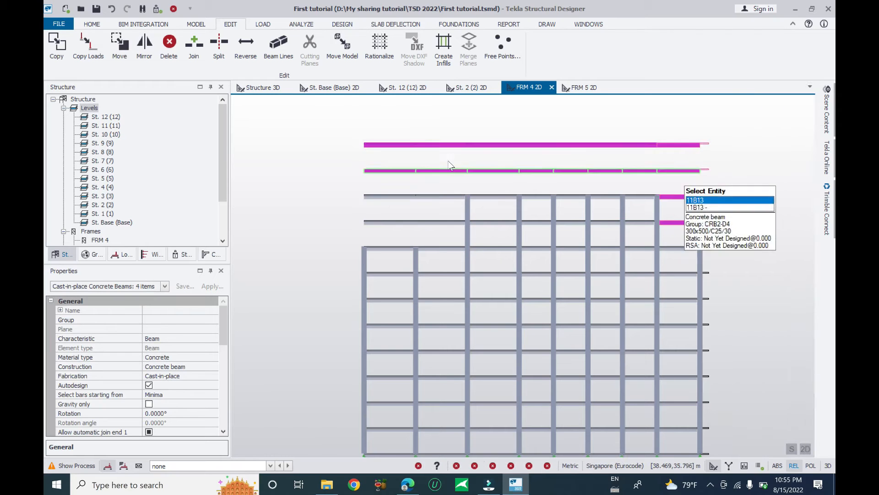
pyautogui.click(169, 43)
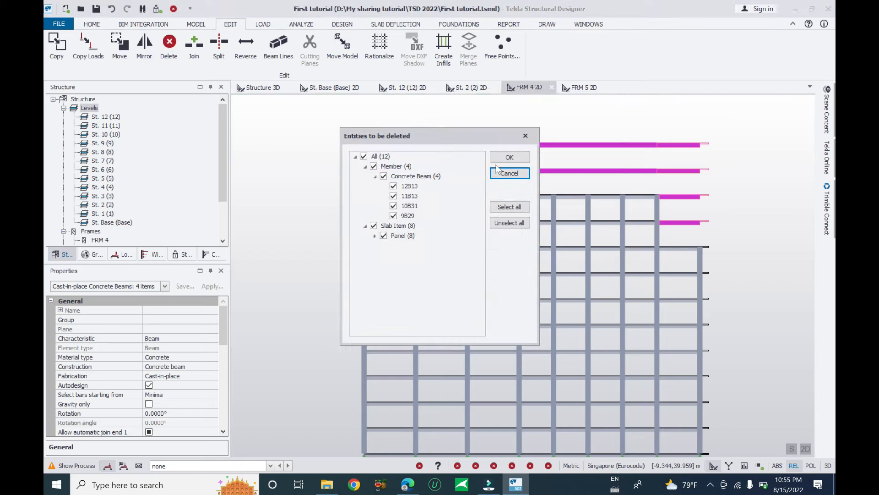
pyautogui.click(503, 157)
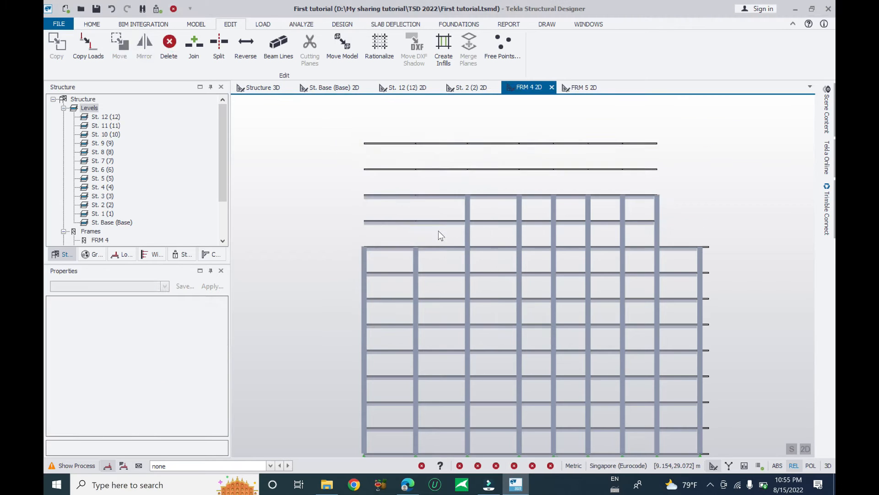
# Delete the remaining beams and slab panels between grid lines A and C on levels 9 to 12 of frame FRM 4.
pyautogui.moveTo(442, 233); pyautogui.dragTo(349, 149)
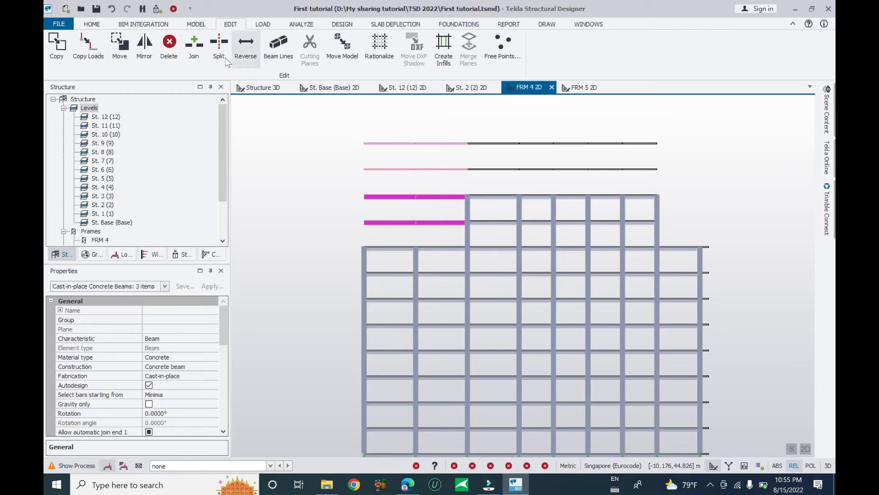
pyautogui.click(169, 43)
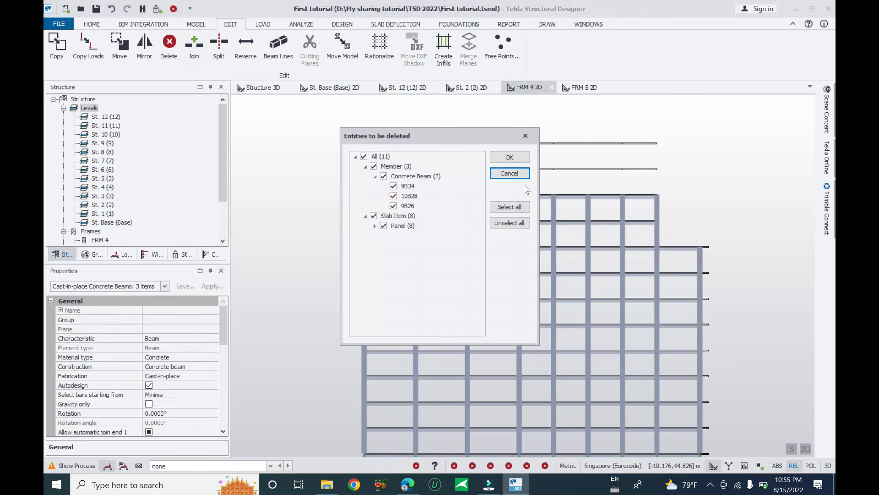
pyautogui.click(509, 157)
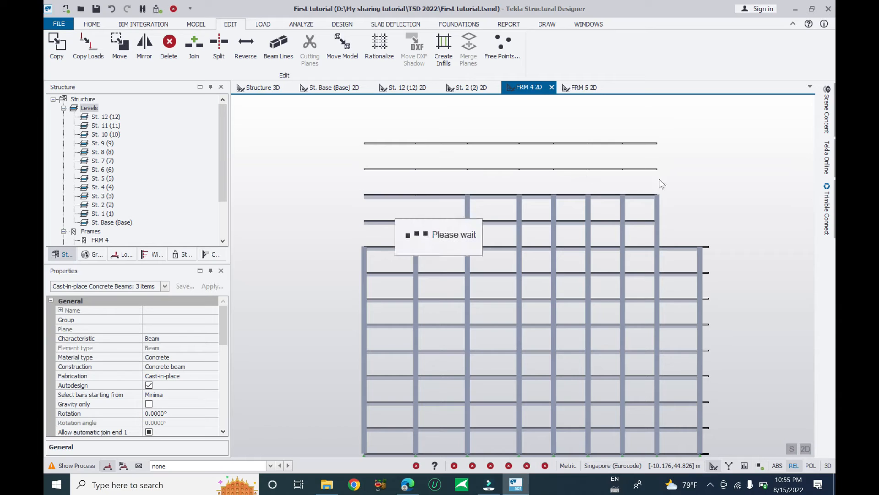
# Delete the slab panels left on levels 11 and 12 between grid lines C and H in frame FRM 4.
pyautogui.moveTo(451, 122); pyautogui.dragTo(666, 189)
pyautogui.click(168, 50)
pyautogui.click(521, 174)
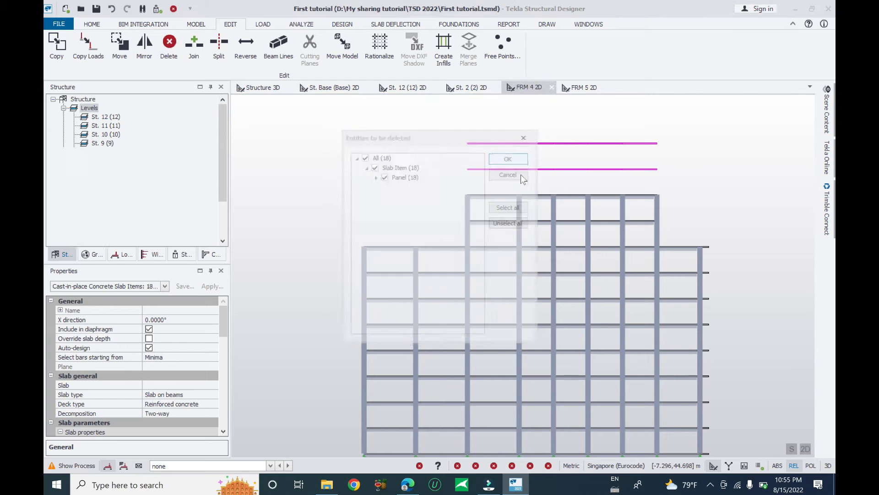
# Examine the upper storeys and the frame planes at grid lines 4 and 5 in the 3D structure view.
pyautogui.click(262, 87)
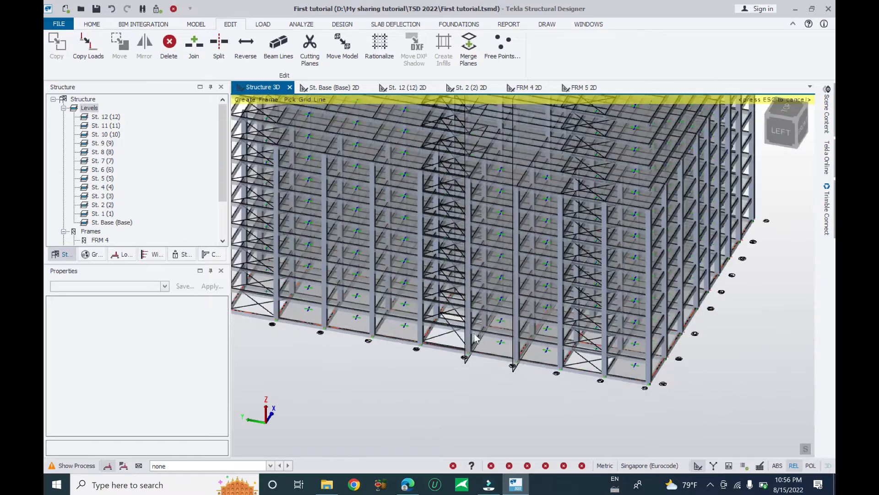
pyautogui.scroll(-3, 474, 334)
pyautogui.moveTo(589, 285); pyautogui.dragTo(507, 174, button='right')
pyautogui.scroll(2, 563, 212)
pyautogui.moveTo(593, 222); pyautogui.dragTo(629, 227, button='right')
pyautogui.scroll(4, 631, 231)
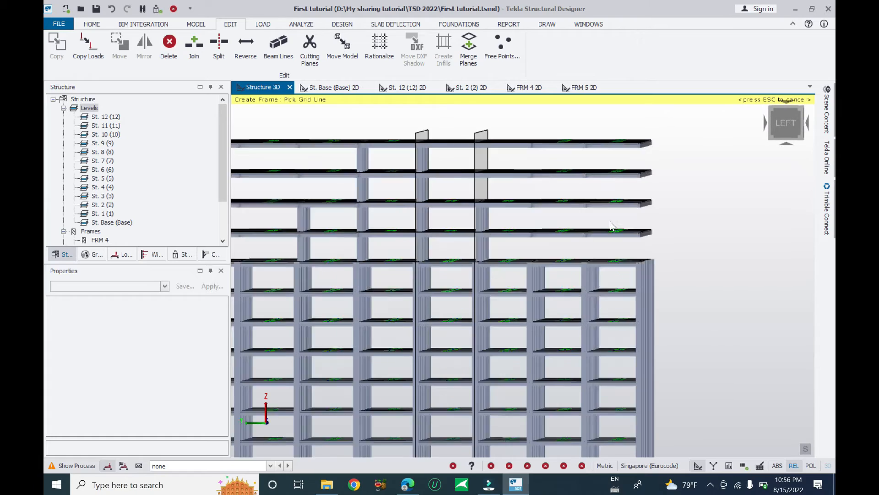
pyautogui.moveTo(520, 249)
pyautogui.mouseDown(button='right')
pyautogui.moveTo(510, 255)
pyautogui.moveTo(532, 244)
pyautogui.mouseUp(button='right')
pyautogui.scroll(-2, 531, 242)
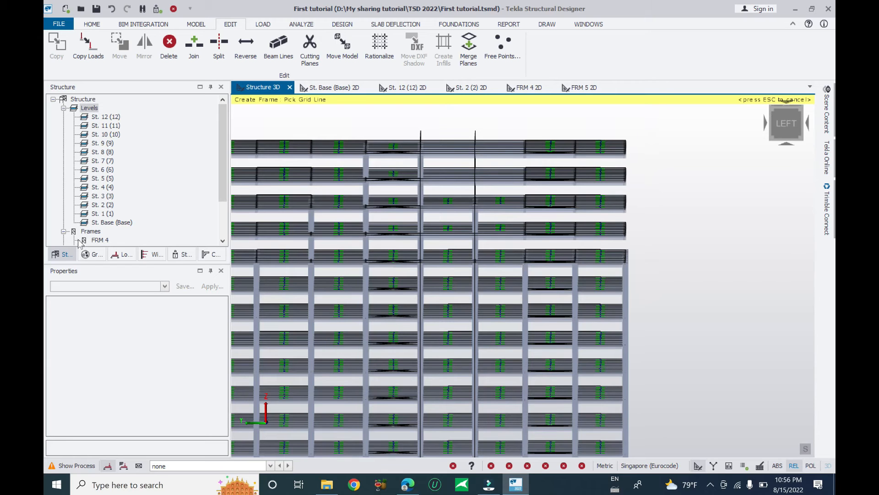
pyautogui.scroll(-1, 80, 242)
pyautogui.scroll(-2, 652, 206)
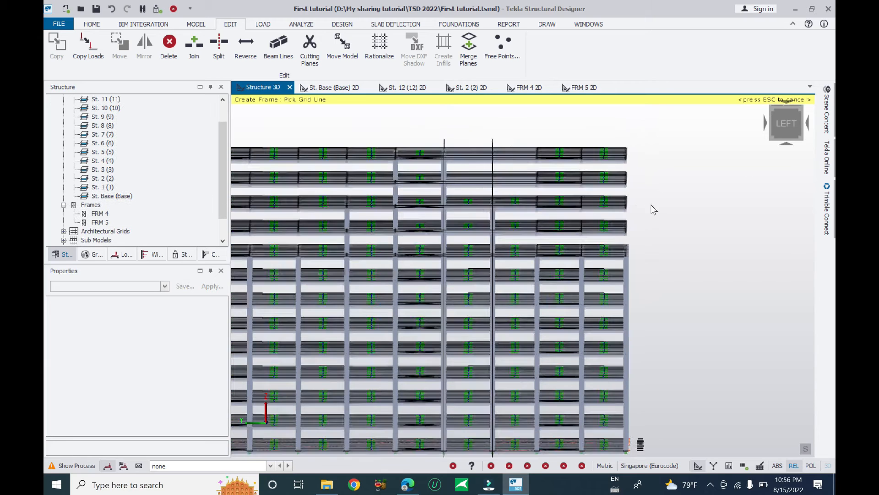
pyautogui.moveTo(664, 267); pyautogui.dragTo(609, 293, button='right')
pyautogui.moveTo(447, 263); pyautogui.dragTo(519, 135, button='middle')
pyautogui.scroll(3, 546, 362)
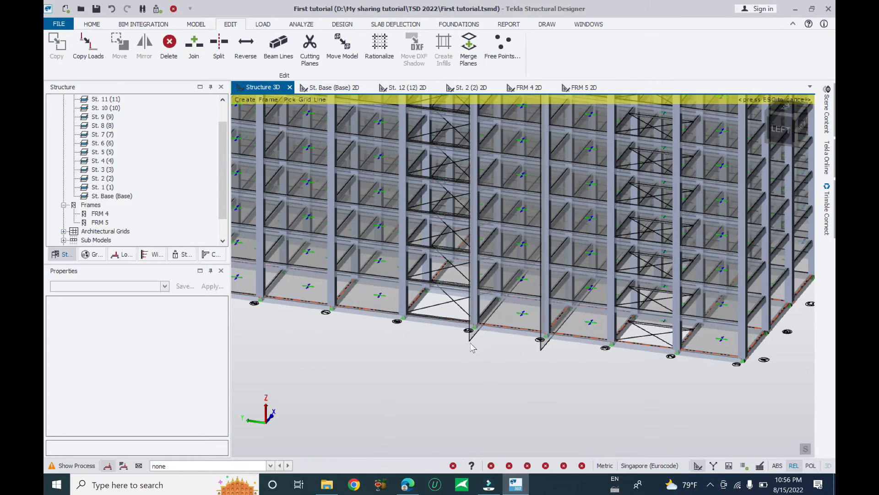
pyautogui.scroll(-3, 557, 347)
pyautogui.scroll(4, 523, 374)
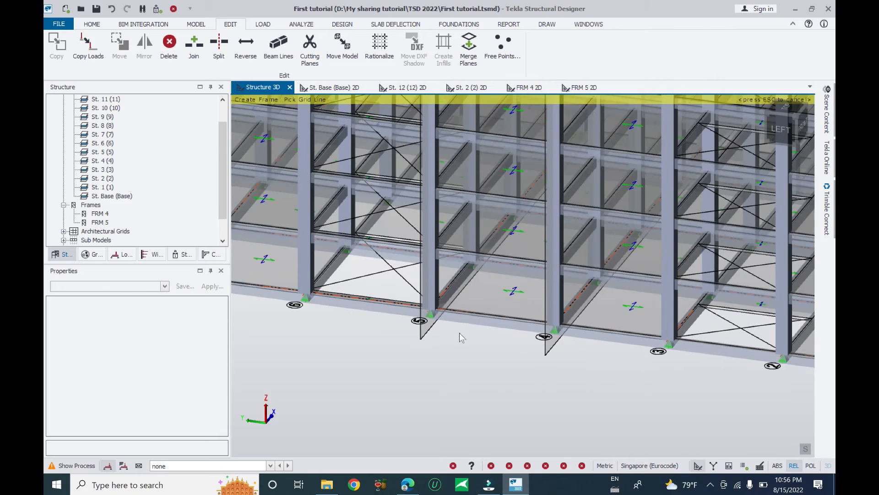
pyautogui.scroll(-2, 474, 317)
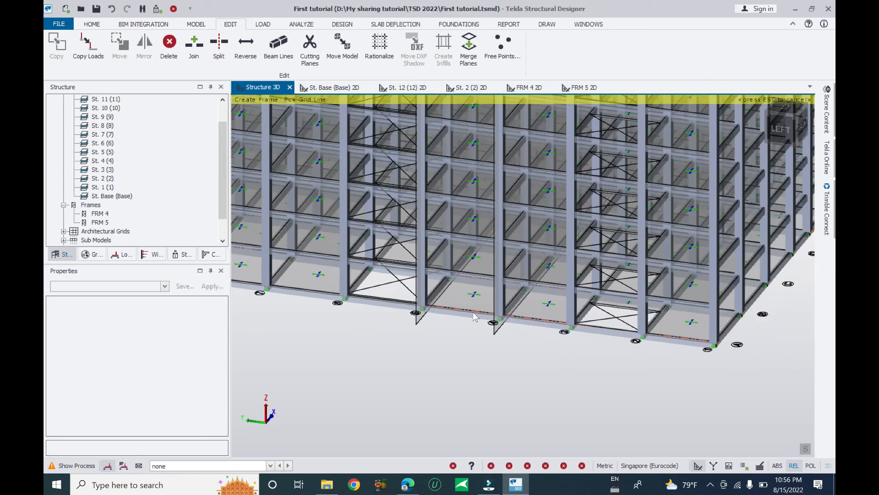
# Hide the frames in the 3D structure view and leave the Create Frame command.
pyautogui.click(827, 106)
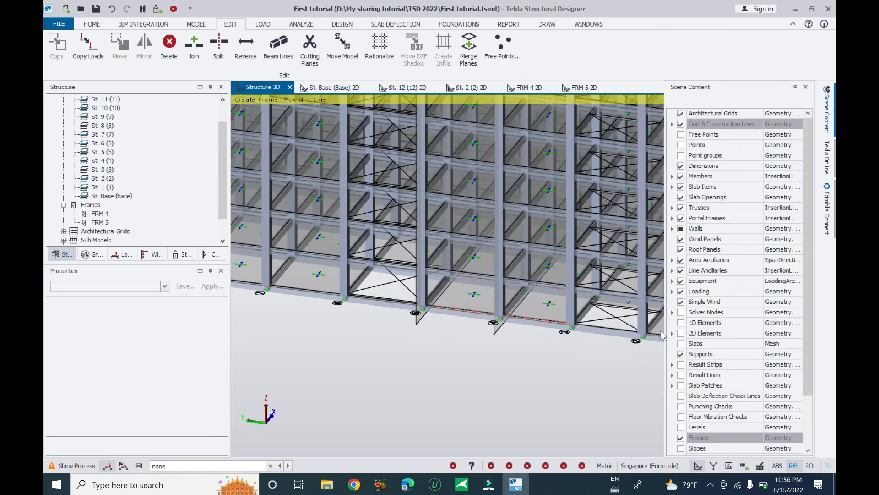
pyautogui.scroll(-2, 703, 389)
pyautogui.click(682, 380)
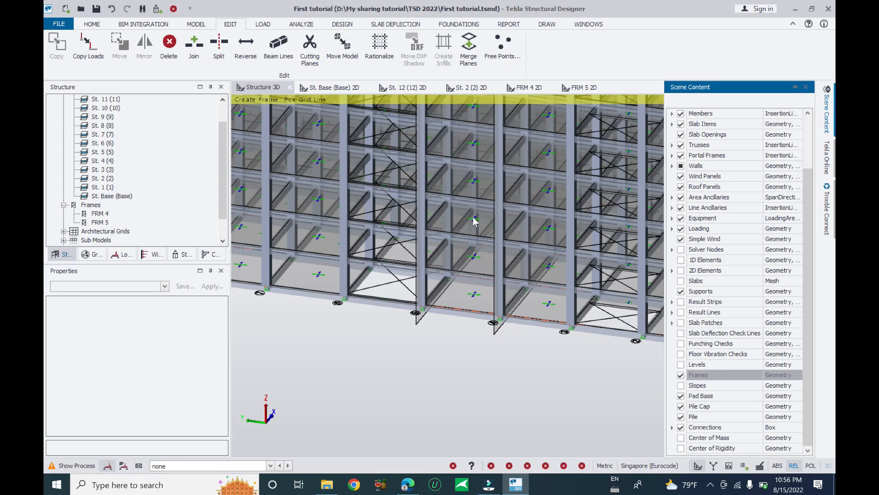
pyautogui.press('Escape')
# From the left side of the 3D model, delete the beams, slab panels and slab openings between grid lines 4 and 1 on levels 9 to 12.
pyautogui.scroll(-5, 457, 379)
pyautogui.scroll(2, 578, 398)
pyautogui.moveTo(577, 398)
pyautogui.mouseDown(button='right')
pyautogui.moveTo(543, 428)
pyautogui.moveTo(601, 386)
pyautogui.moveTo(566, 403)
pyautogui.moveTo(551, 369)
pyautogui.moveTo(584, 355)
pyautogui.mouseUp(button='right')
pyautogui.scroll(3, 483, 380)
pyautogui.scroll(-2, 526, 397)
pyautogui.scroll(-3, 548, 370)
pyautogui.scroll(2, 591, 229)
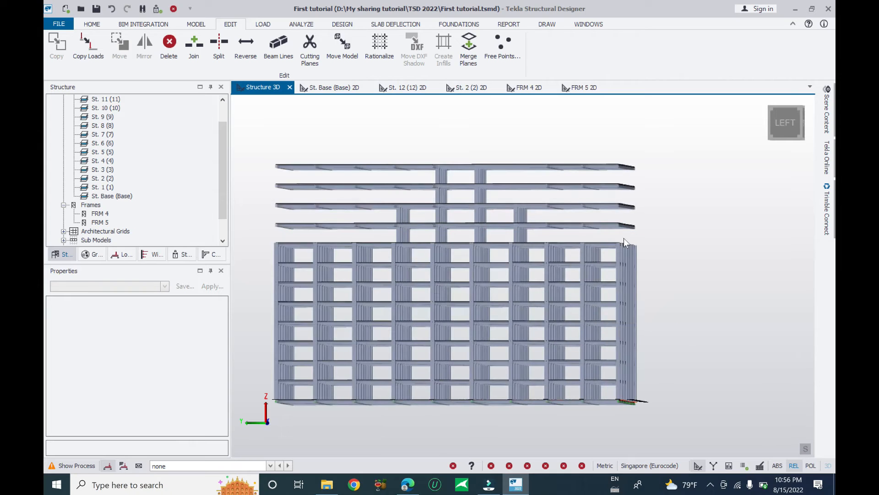
pyautogui.moveTo(637, 232); pyautogui.dragTo(540, 147)
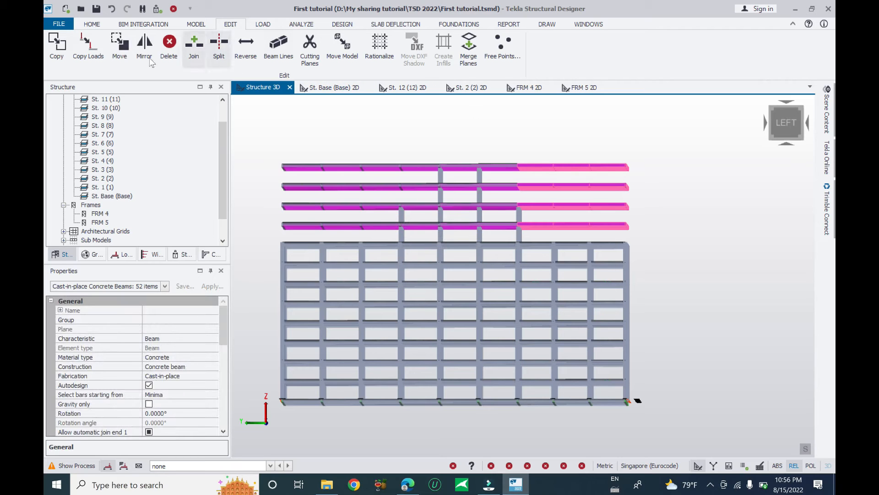
pyautogui.click(169, 45)
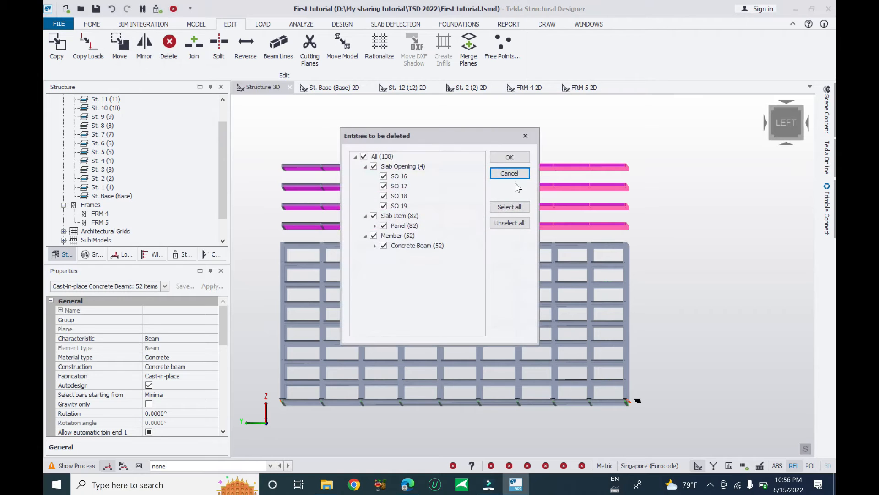
pyautogui.click(510, 158)
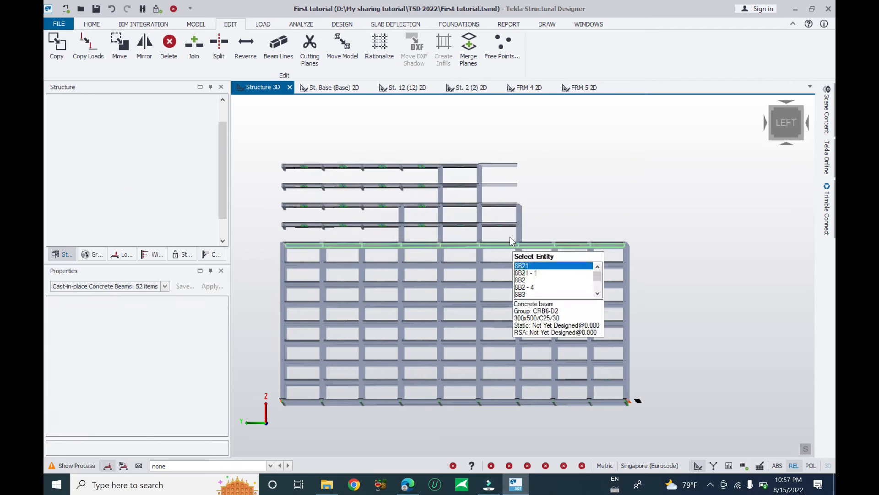
# In the left view, delete the beams and slab items projecting past the tower columns at the high-Y end of levels 9 to 12.
pyautogui.moveTo(385, 231); pyautogui.dragTo(246, 145)
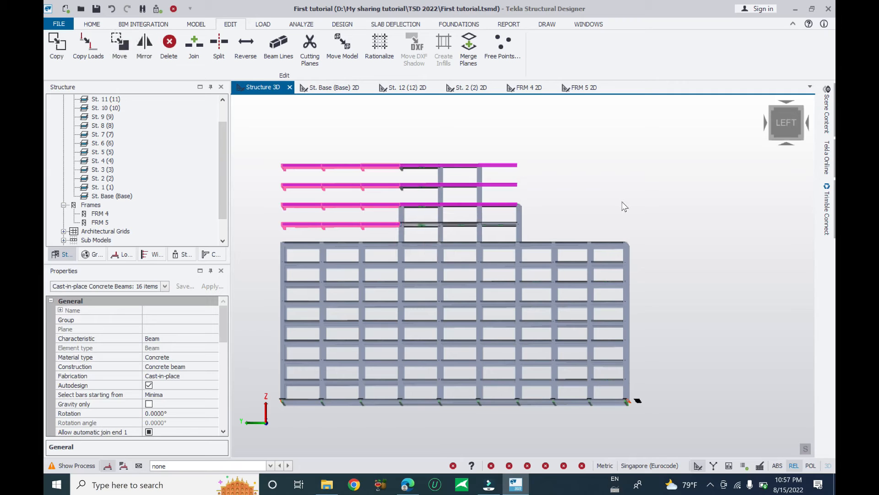
pyautogui.moveTo(521, 223)
pyautogui.click(168, 46)
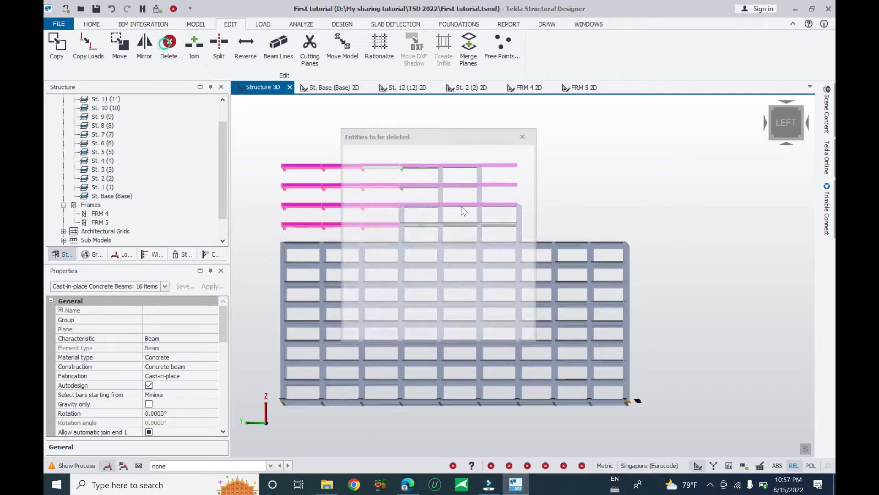
pyautogui.click(515, 160)
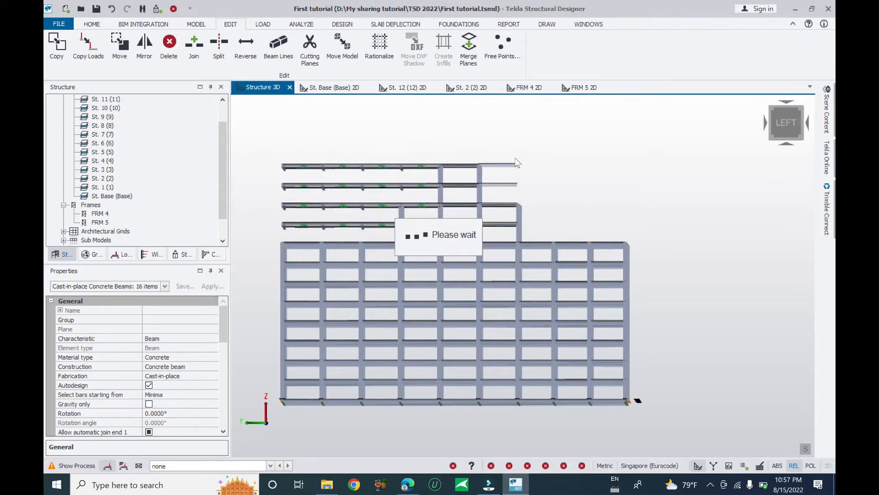
# Delete beams 12B16 and 11B16 together with the slab panels overhanging the tower on levels 11 and 12.
pyautogui.moveTo(586, 222)
pyautogui.mouseDown(button='middle')
pyautogui.moveTo(572, 240)
pyautogui.moveTo(531, 248)
pyautogui.moveTo(539, 220)
pyautogui.moveTo(586, 223)
pyautogui.mouseUp(button='middle')
pyautogui.scroll(4, 417, 185)
pyautogui.moveTo(444, 212); pyautogui.dragTo(440, 208, button='middle')
pyautogui.moveTo(370, 123); pyautogui.dragTo(368, 125)
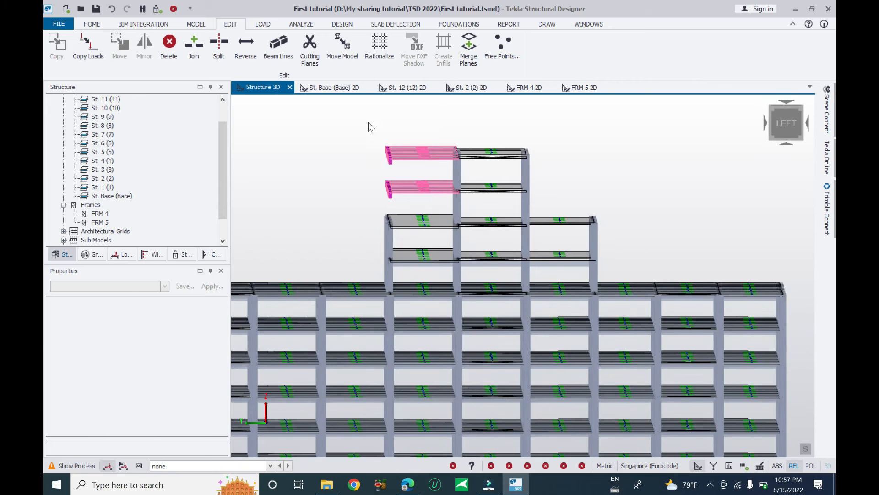
pyautogui.press('Delete')
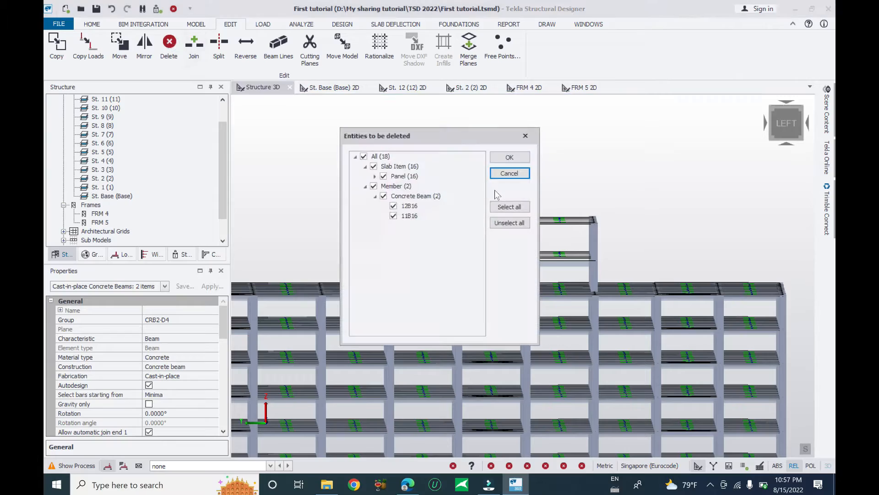
pyautogui.click(520, 161)
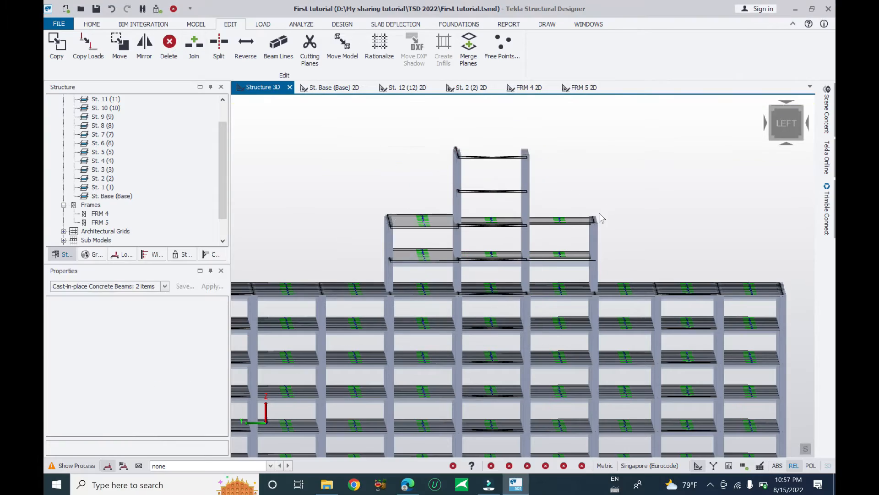
# In the front view, delete the overhanging beams, slab panels and openings on levels 9 to 12, including the two slabs protruding on levels 9 and 10.
pyautogui.moveTo(635, 222); pyautogui.dragTo(342, 216, button='middle')
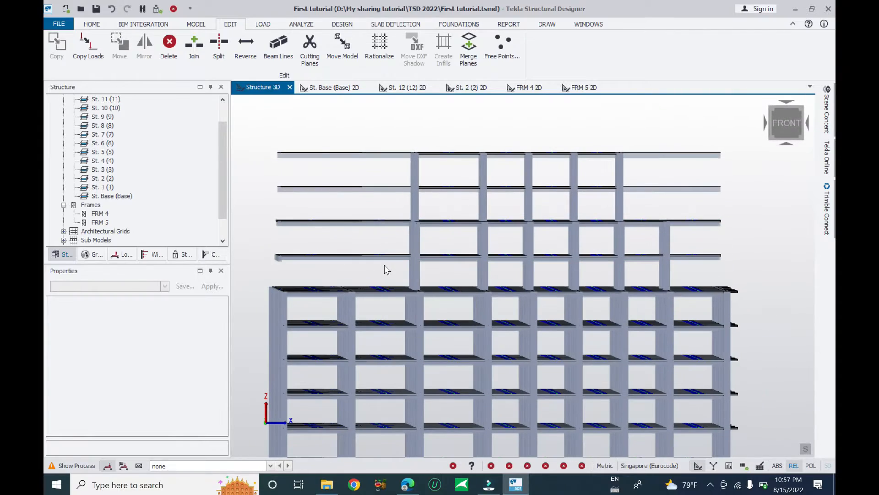
pyautogui.moveTo(384, 266); pyautogui.dragTo(257, 140)
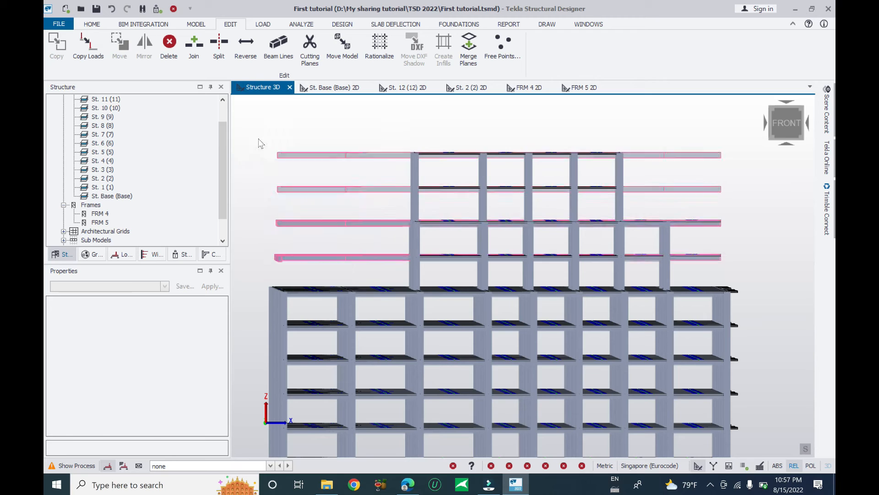
pyautogui.click(168, 45)
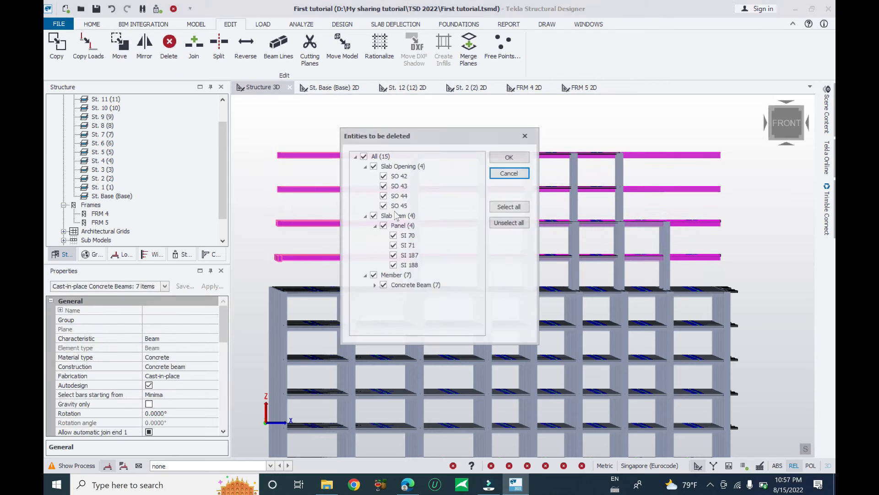
pyautogui.click(509, 158)
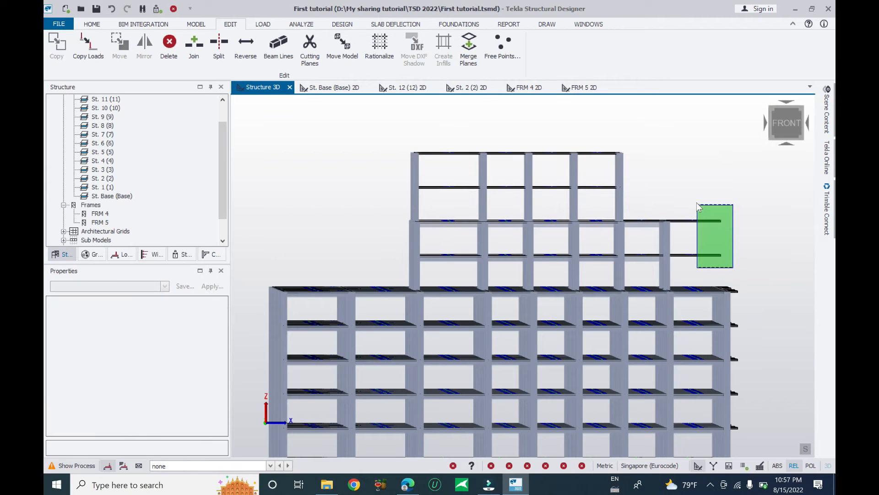
pyautogui.moveTo(692, 185); pyautogui.dragTo(692, 183)
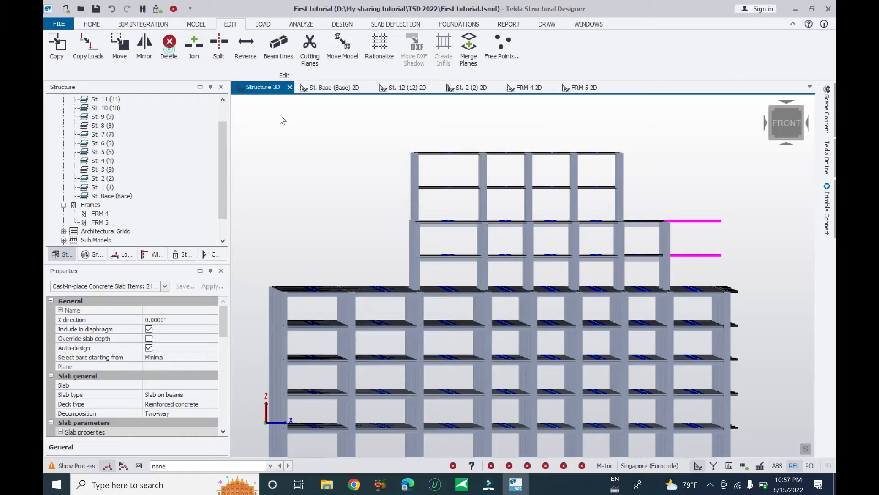
pyautogui.press('Delete')
pyautogui.click(509, 158)
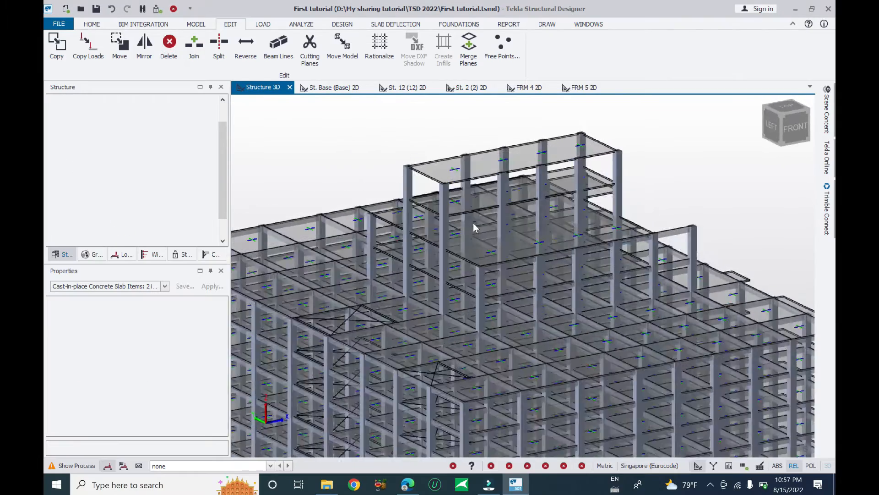
# Copy level 9 beam 9B32 from its end node to the levels above and to the column at 12.000, 28.500, 30.300.
pyautogui.moveTo(365, 214); pyautogui.dragTo(599, 211, button='middle')
pyautogui.scroll(3, 599, 211)
pyautogui.moveTo(551, 269)
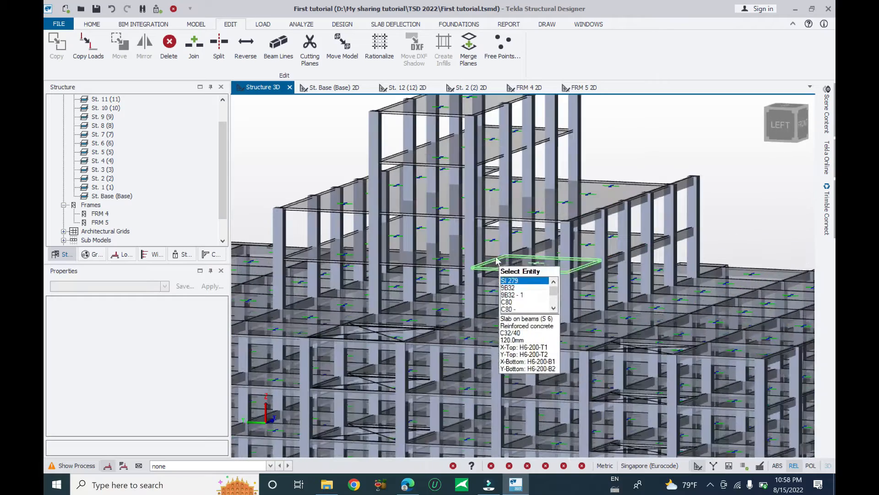
pyautogui.moveTo(613, 264)
pyautogui.mouseDown(button='middle')
pyautogui.moveTo(638, 259)
pyautogui.moveTo(643, 267)
pyautogui.moveTo(590, 267)
pyautogui.moveTo(624, 266)
pyautogui.moveTo(598, 263)
pyautogui.mouseUp(button='middle')
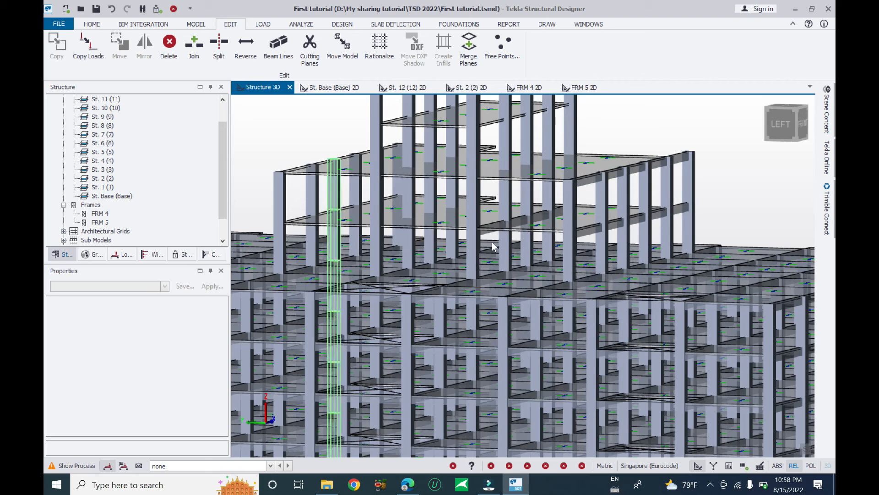
pyautogui.moveTo(622, 262); pyautogui.dragTo(596, 256, button='middle')
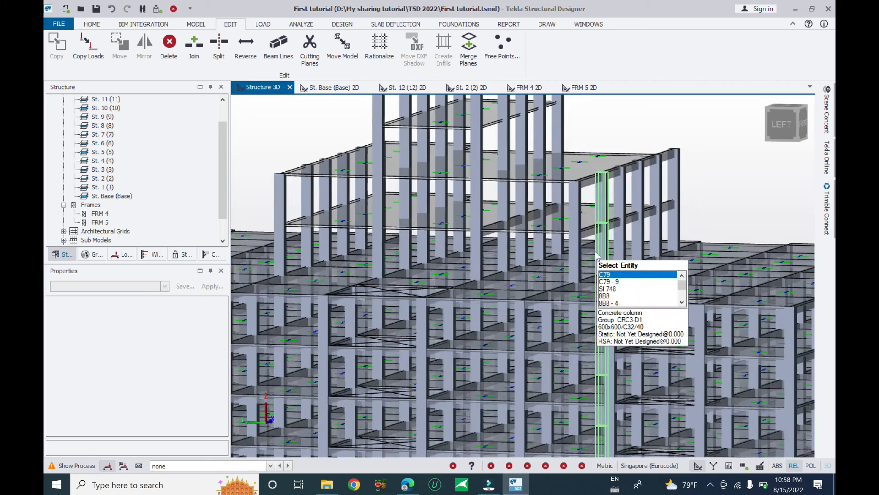
pyautogui.click(487, 239)
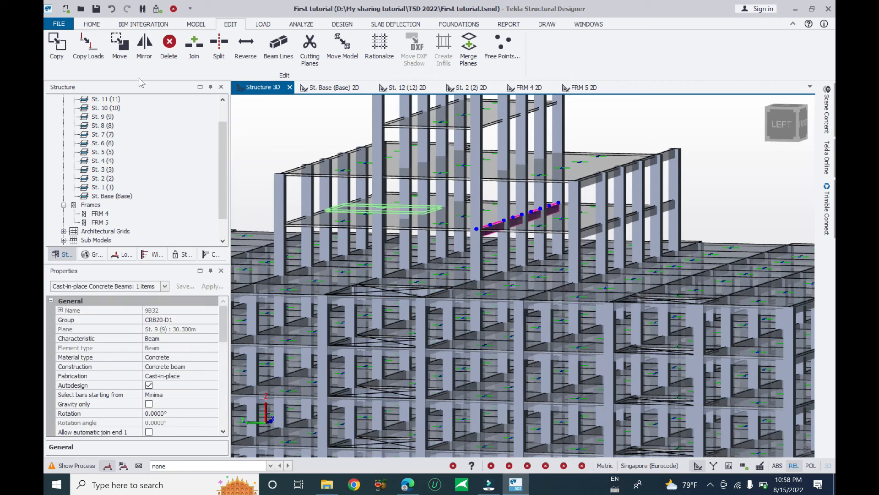
pyautogui.click(57, 46)
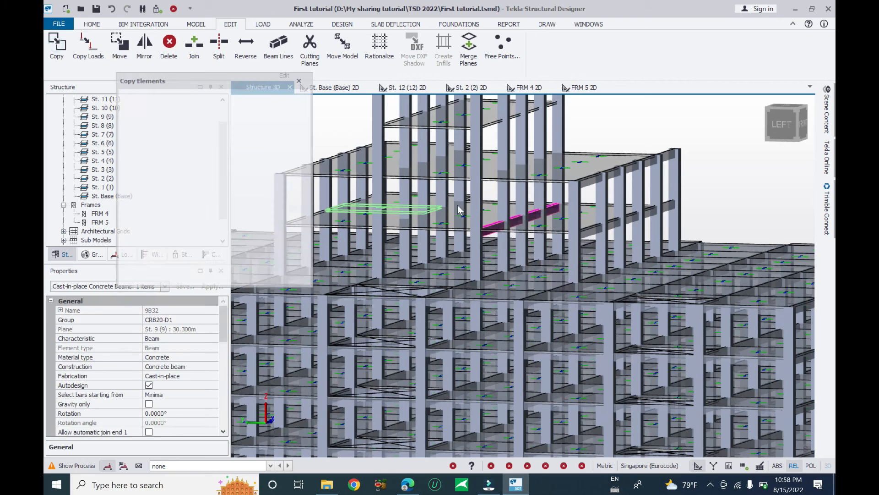
pyautogui.click(479, 232)
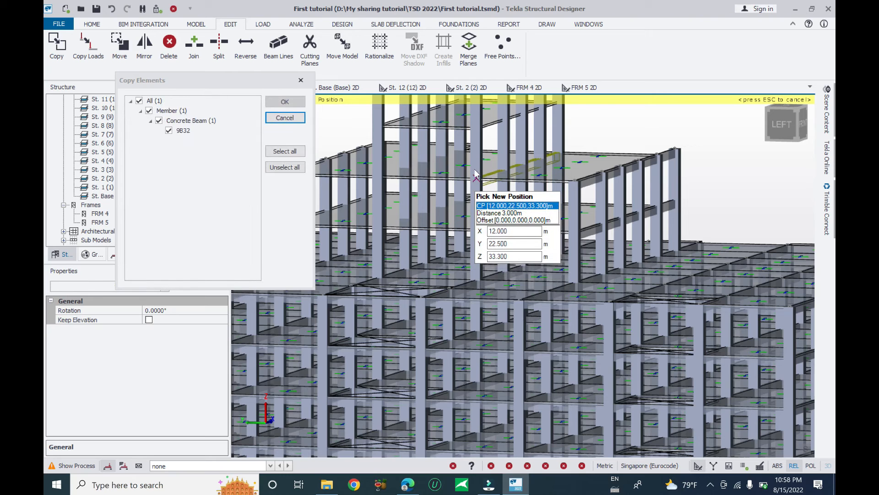
pyautogui.scroll(-2, 481, 183)
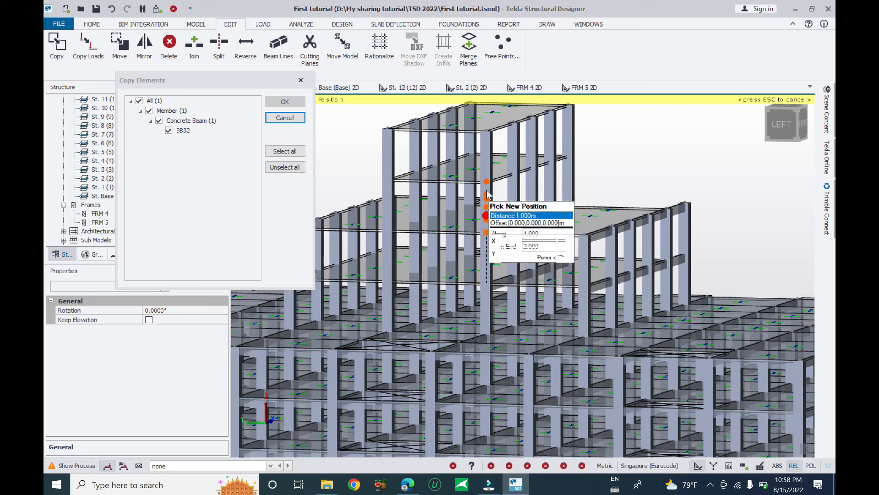
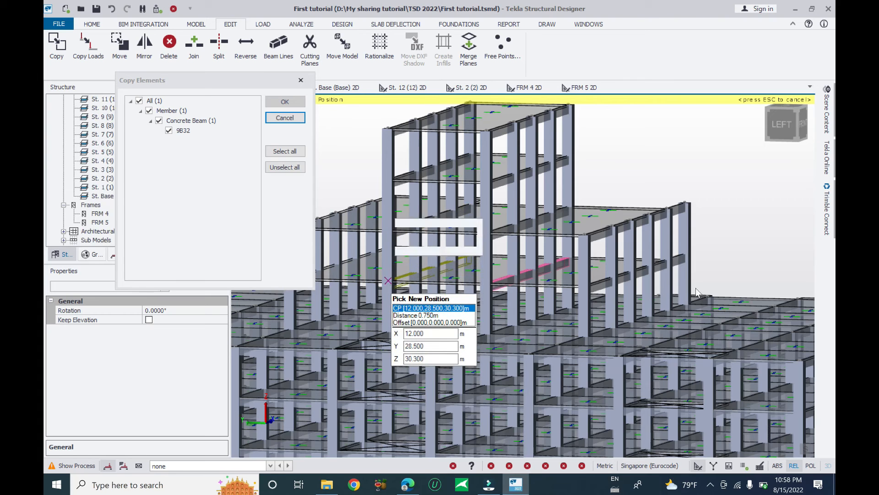
# Copy beam 9B32 to the outer column line at 12.000, 34.500, 33.300 and finish the copying.
pyautogui.moveTo(617, 280); pyautogui.dragTo(667, 239, button='middle')
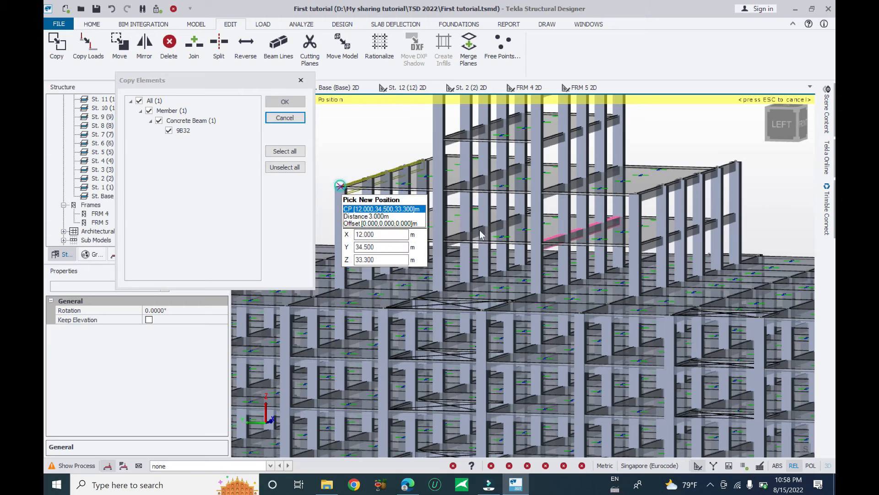
pyautogui.moveTo(717, 265); pyautogui.dragTo(583, 263, button='right')
pyautogui.scroll(-5, 583, 263)
pyautogui.press('Escape')
pyautogui.press('Escape')
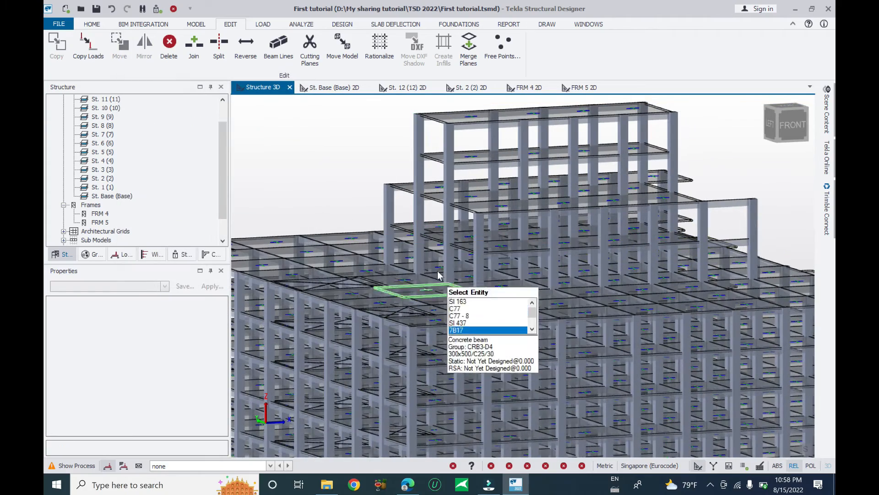
# Copy level 8 edge beam 8B21 from its corner node to the level 10 corner column at 12.000, 34.500, 33.300.
pyautogui.moveTo(378, 263); pyautogui.dragTo(414, 286, button='right')
pyautogui.moveTo(341, 285); pyautogui.dragTo(441, 243, button='middle')
pyautogui.scroll(-1, 459, 273)
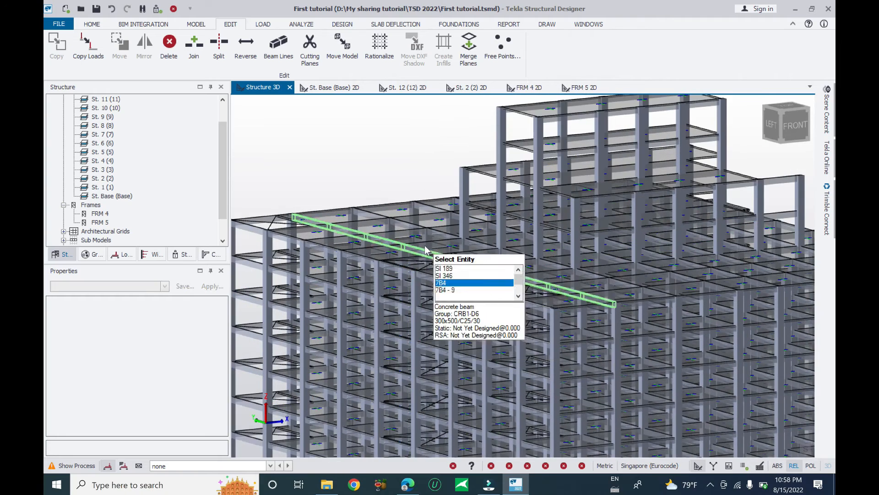
pyautogui.scroll(1, 366, 245)
pyautogui.click(284, 211)
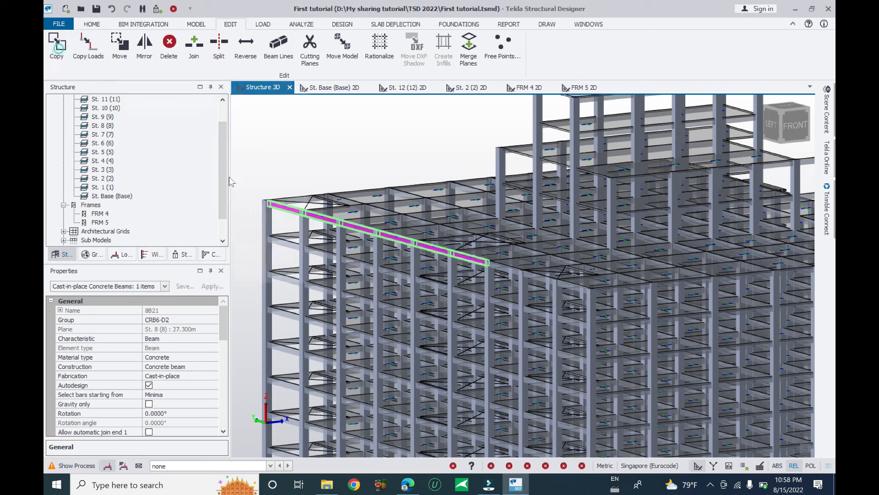
pyautogui.hotkey('ctrl', 'c')
pyautogui.moveTo(240, 86); pyautogui.dragTo(169, 124)
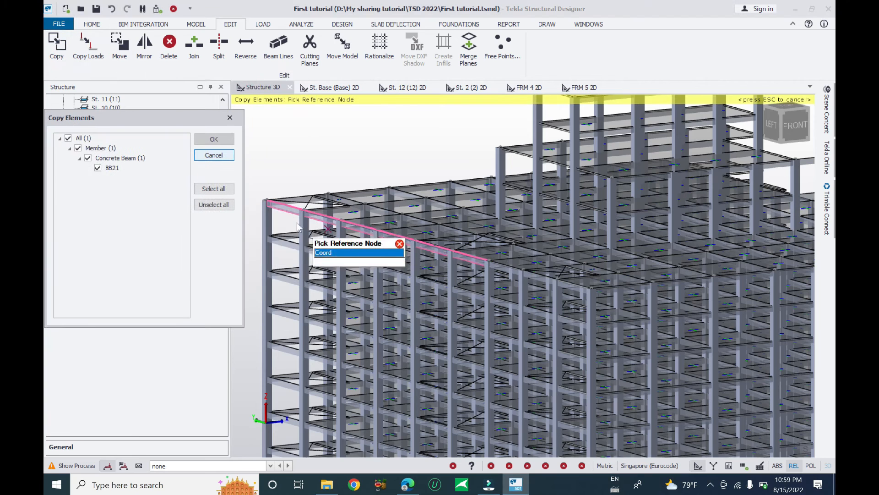
pyautogui.click(267, 200)
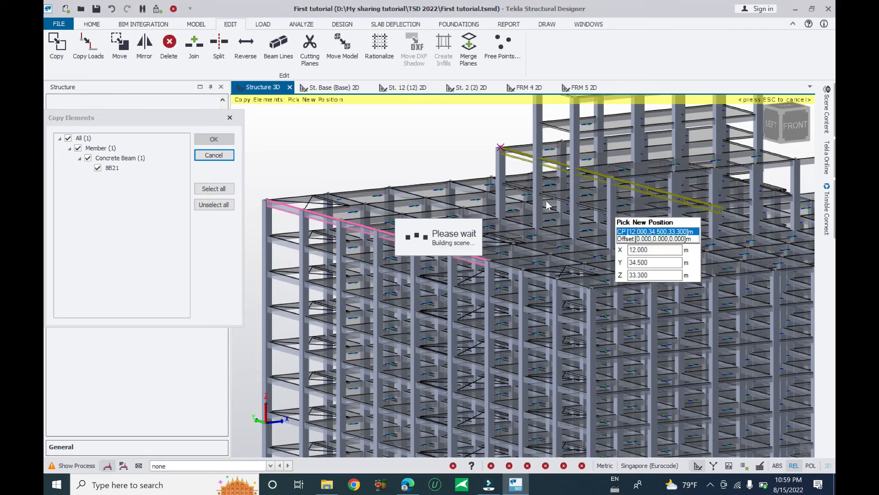
pyautogui.scroll(5, 664, 206)
pyautogui.scroll(-6, 661, 195)
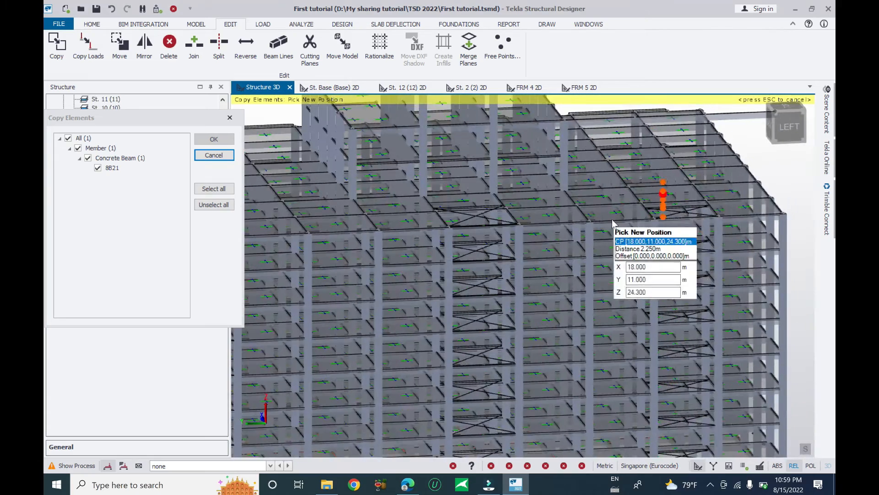
pyautogui.click(627, 190)
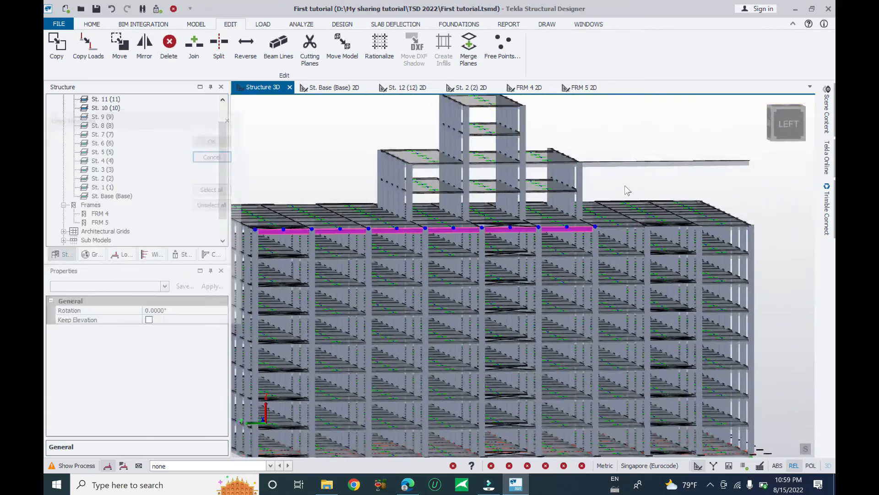
pyautogui.click(719, 171)
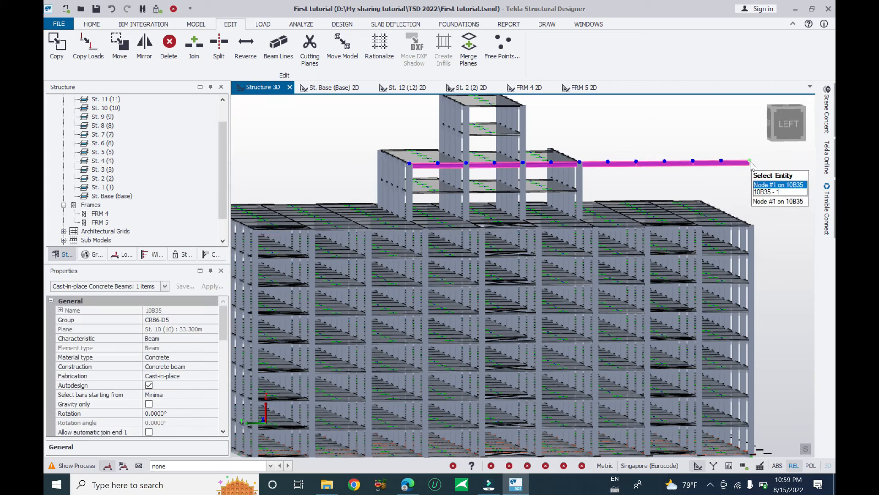
pyautogui.moveTo(686, 169); pyautogui.dragTo(749, 159, button='middle')
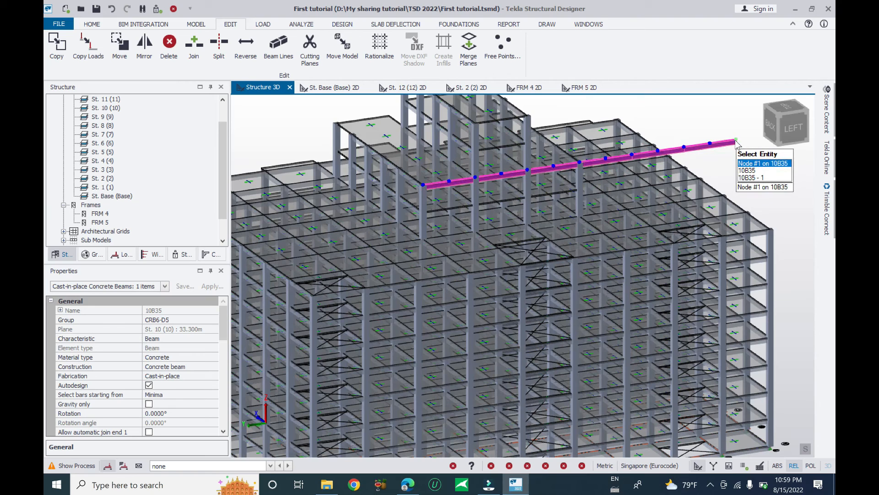
pyautogui.click(736, 141)
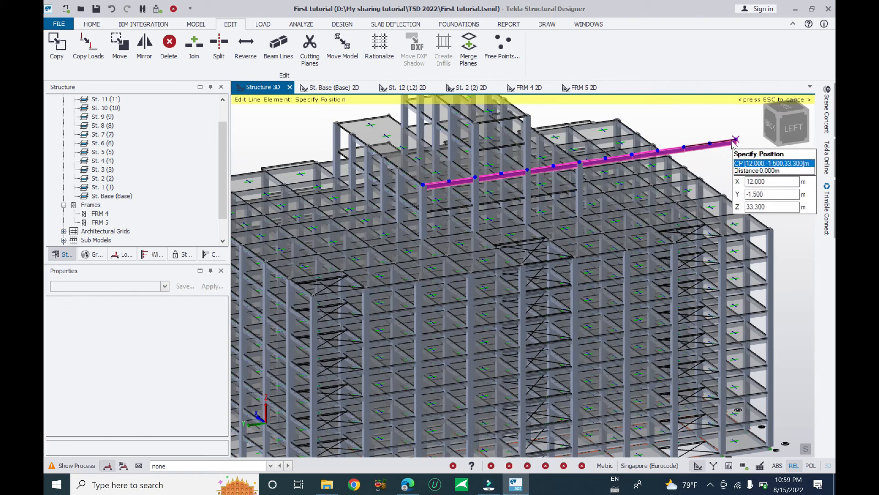
pyautogui.press('Escape')
pyautogui.press('Escape')
# Split the copied level 10 edge beam at the joint one bay beyond the outer tower column.
pyautogui.scroll(3, 713, 150)
pyautogui.moveTo(674, 152); pyautogui.dragTo(690, 152, button='middle')
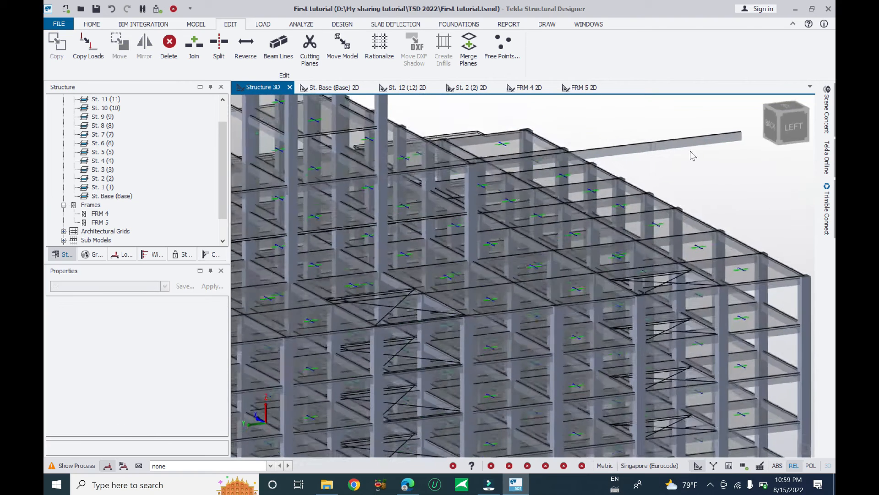
pyautogui.scroll(-2, 692, 156)
pyautogui.moveTo(313, 107)
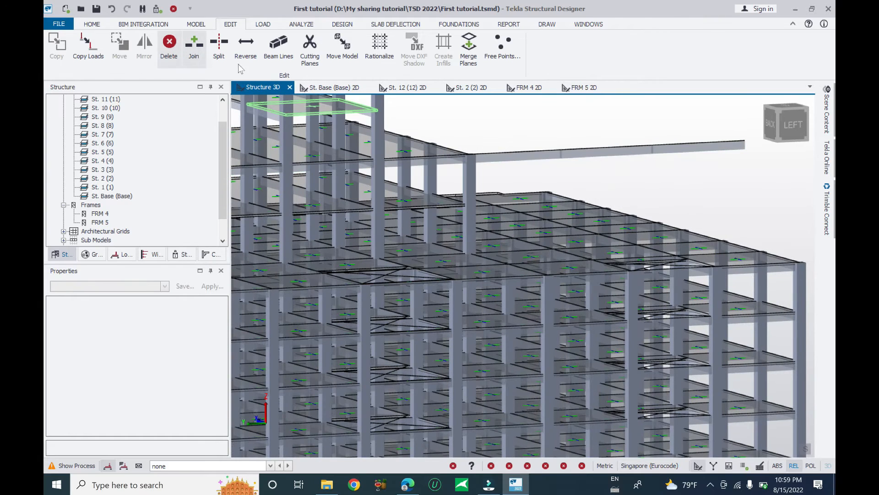
pyautogui.click(219, 44)
pyautogui.moveTo(561, 154)
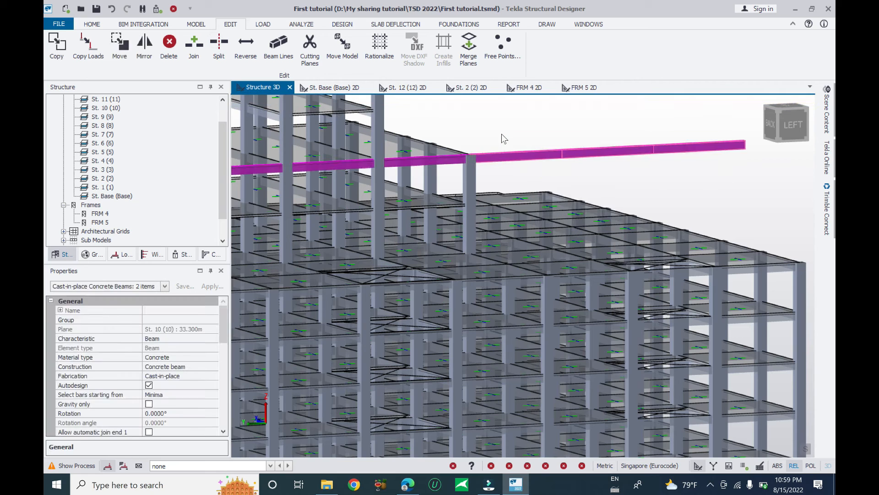
pyautogui.press('Escape')
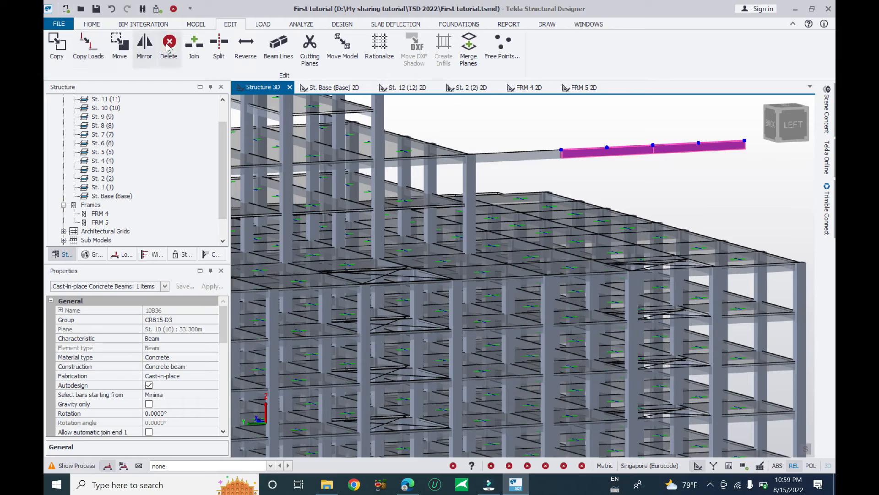
pyautogui.click(500, 157)
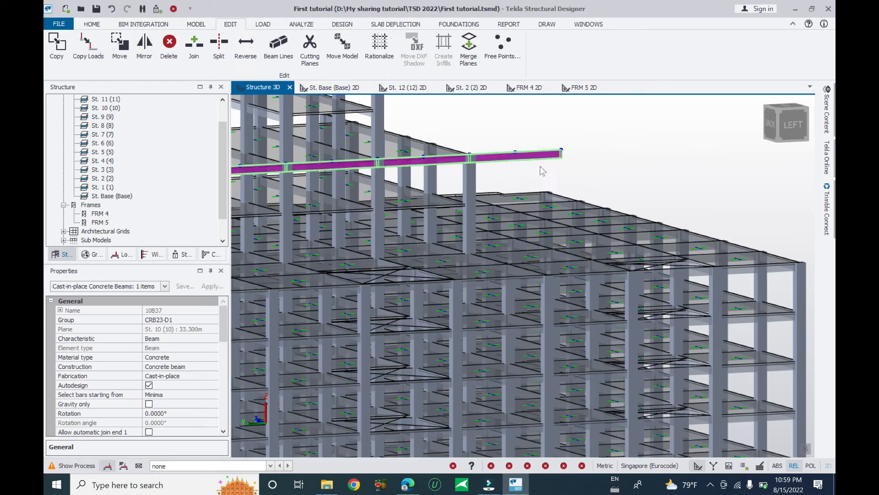
pyautogui.moveTo(514, 165); pyautogui.dragTo(544, 166, button='right')
pyautogui.click(501, 153)
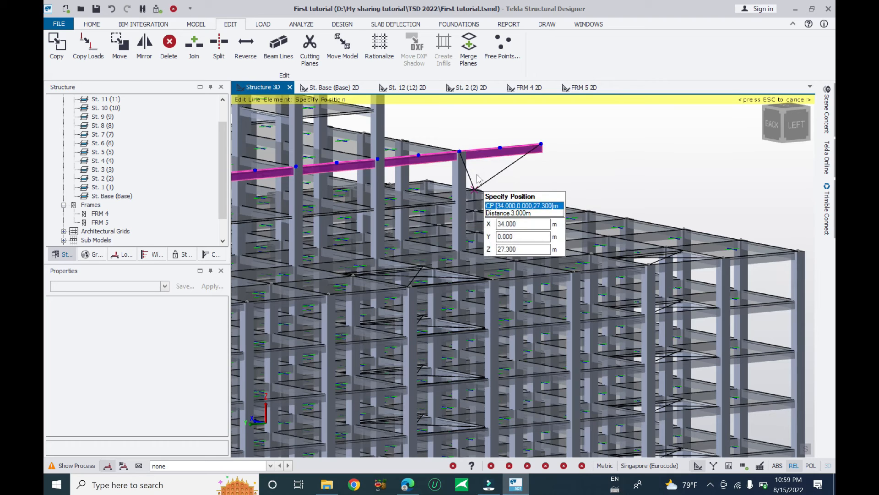
pyautogui.press('Escape')
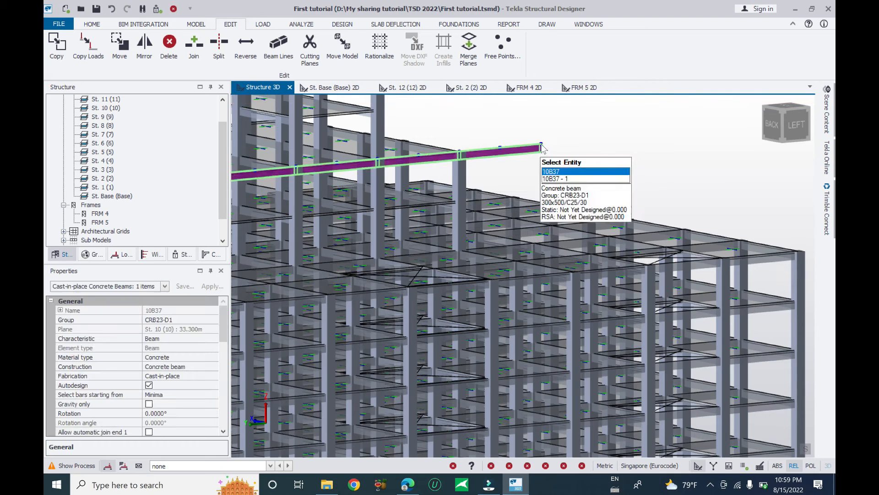
pyautogui.click(541, 145)
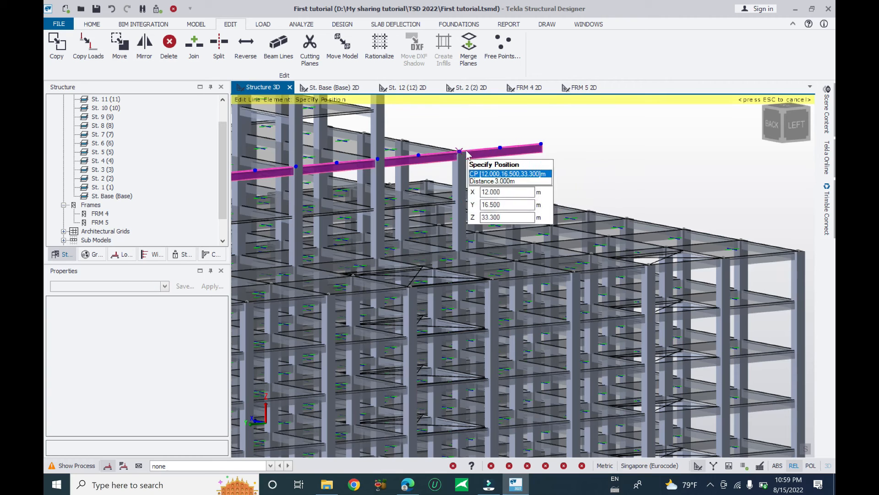
pyautogui.press('Escape')
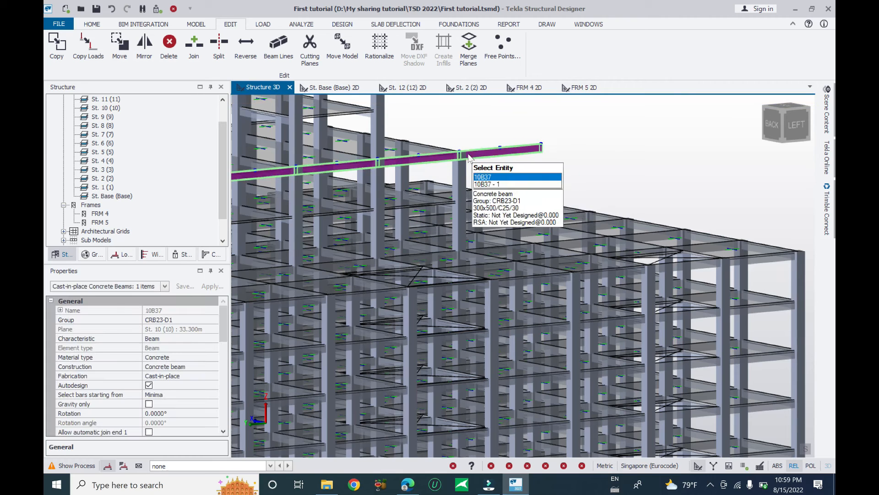
pyautogui.press('Escape')
# Shorten level 10 beam 10B37 by moving its overhanging end node back to the column at 12.000, 16.500, 33.300.
pyautogui.click(536, 150)
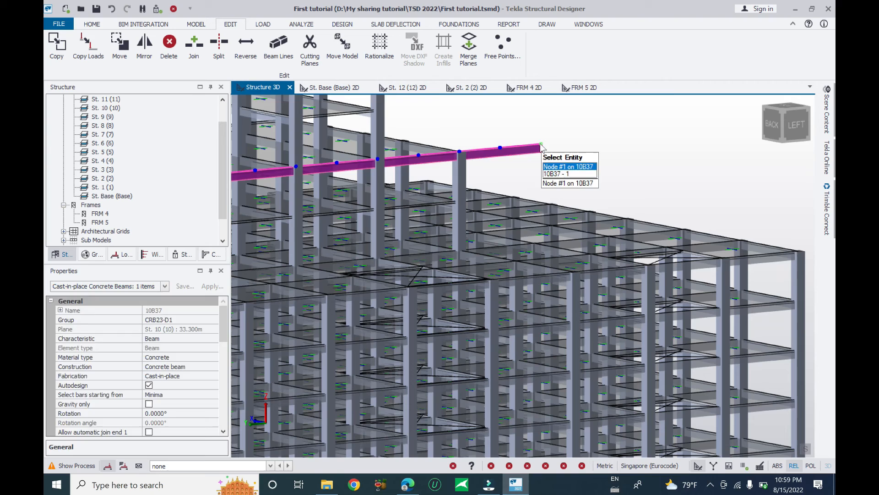
pyautogui.click(540, 145)
pyautogui.press('Escape')
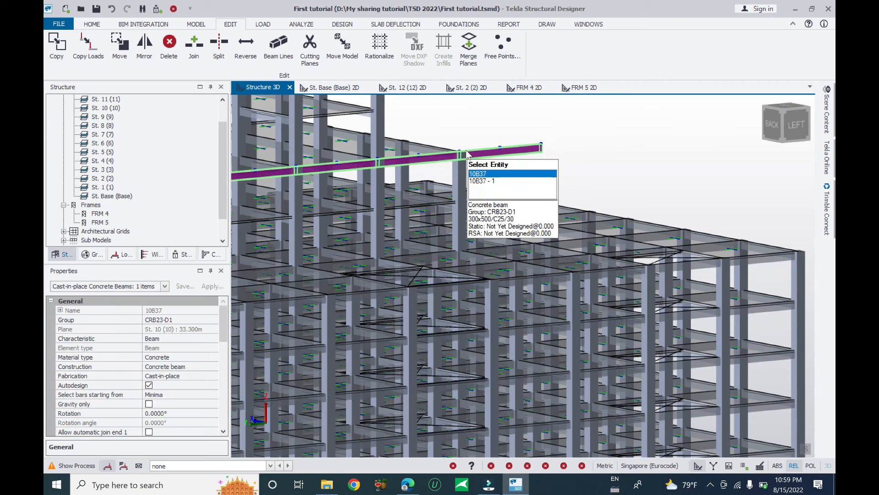
pyautogui.click(541, 145)
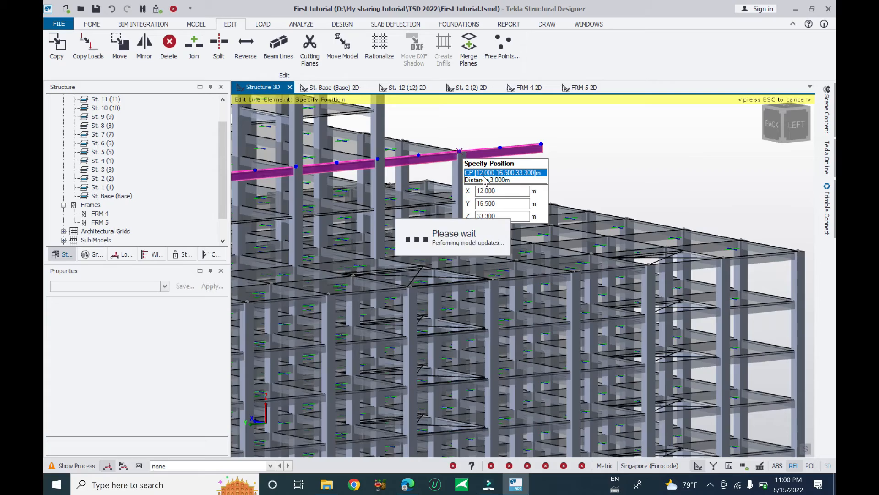
pyautogui.click(485, 180)
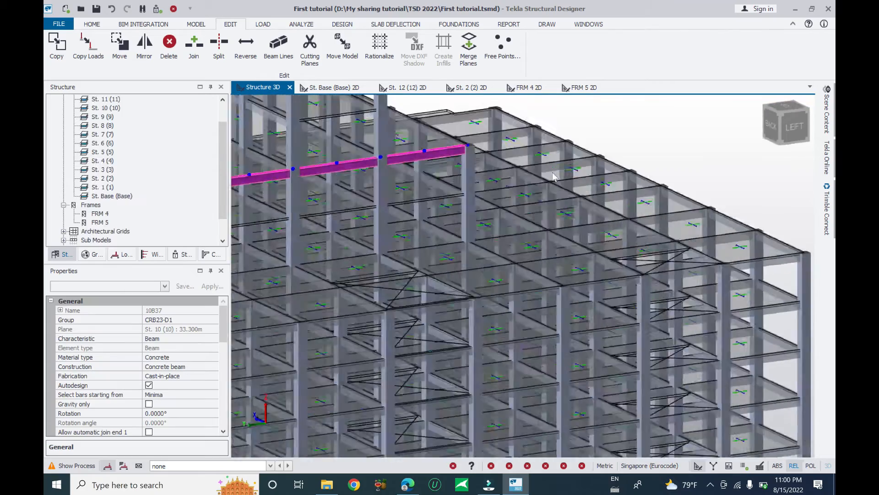
# Copy level 10 beam 10B37 from its inner end node at 12.000, 16.500, 33.300 to the level 11 column at 12.000, 22.500, 36.300.
pyautogui.keyDown('shift'); pyautogui.moveTo(553, 176); pyautogui.dragTo(465, 210, button='middle'); pyautogui.keyUp('shift')
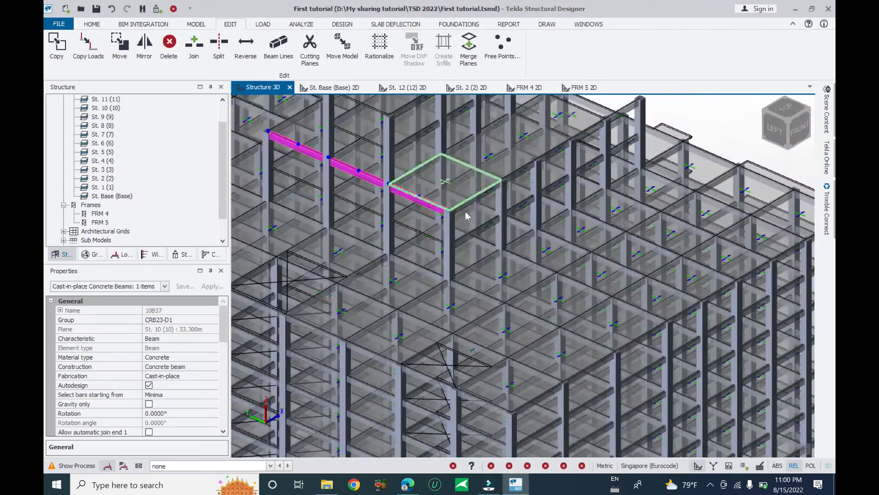
pyautogui.keyDown('shift'); pyautogui.moveTo(448, 243); pyautogui.dragTo(328, 177, button='middle'); pyautogui.keyUp('shift')
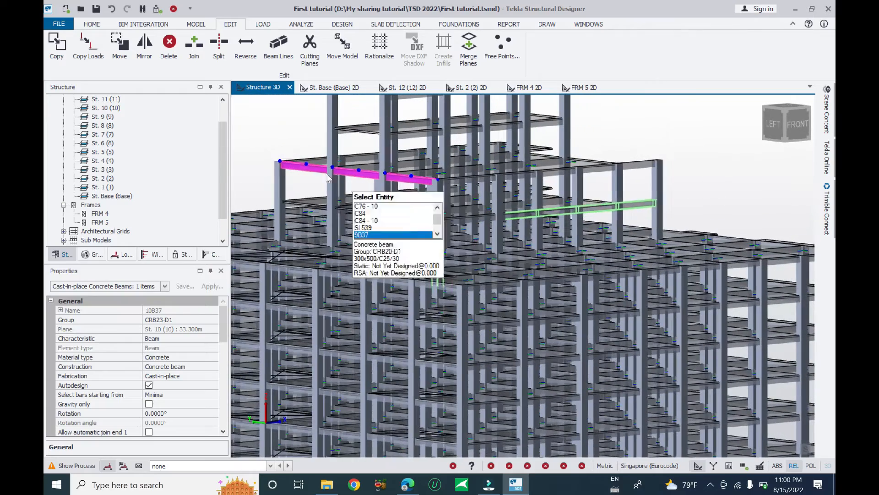
pyautogui.click(56, 51)
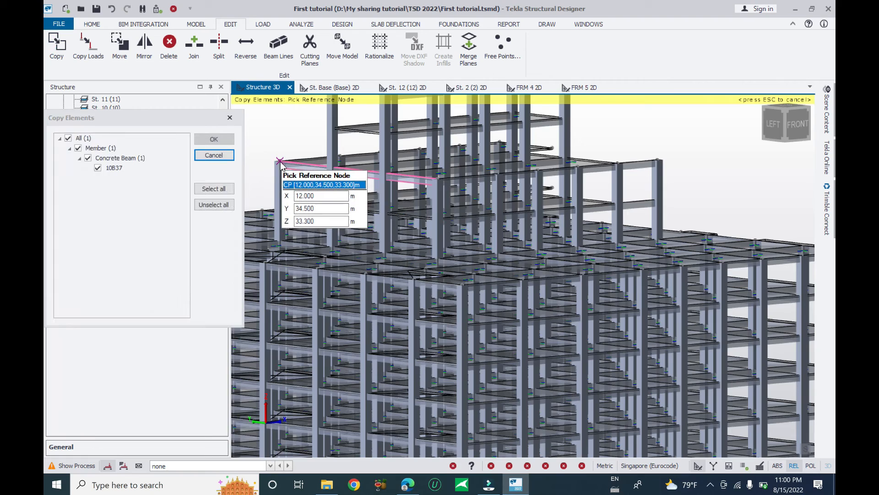
pyautogui.keyDown('shift'); pyautogui.moveTo(291, 176); pyautogui.dragTo(339, 193, button='middle'); pyautogui.keyUp('shift')
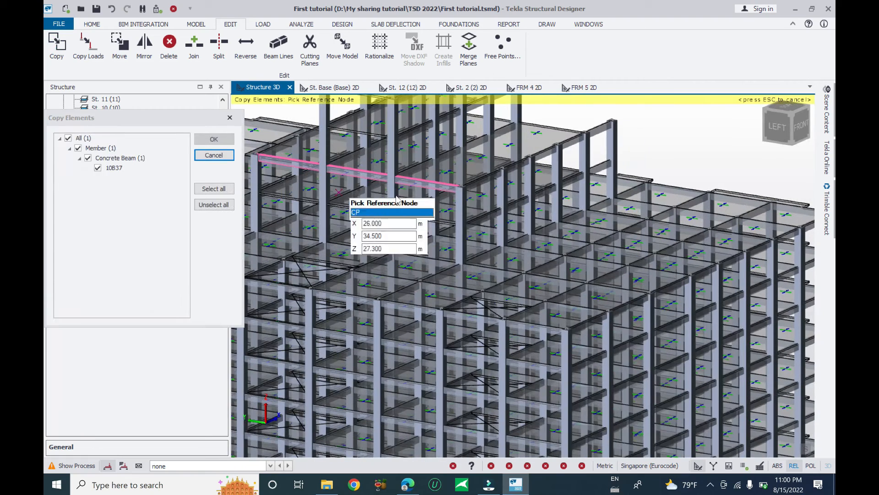
pyautogui.click(461, 187)
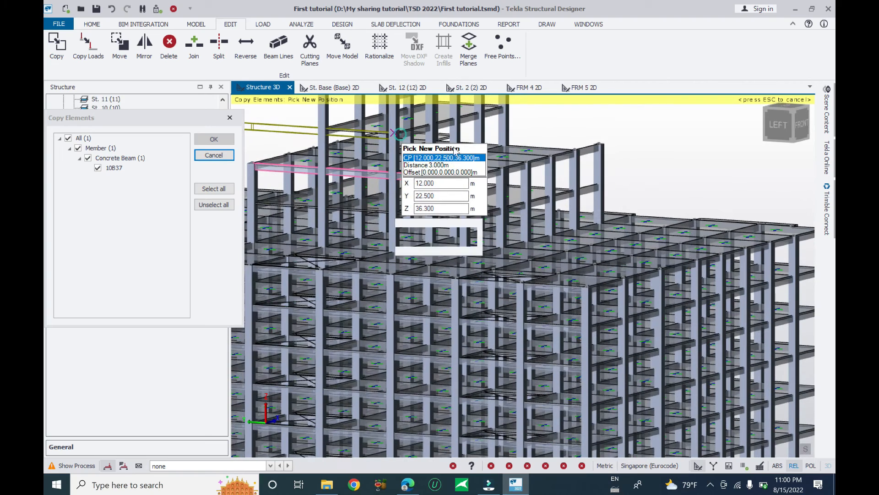
pyautogui.scroll(3, 454, 151)
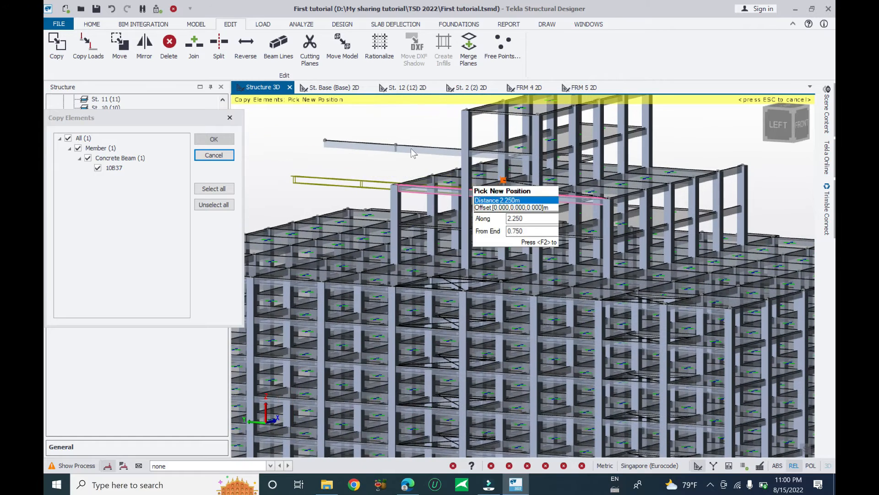
# Try to pull copied level 11 beam 11B30 back to the column at 12.000, 28.500, 36.300, and undo the edit.
pyautogui.click(413, 153)
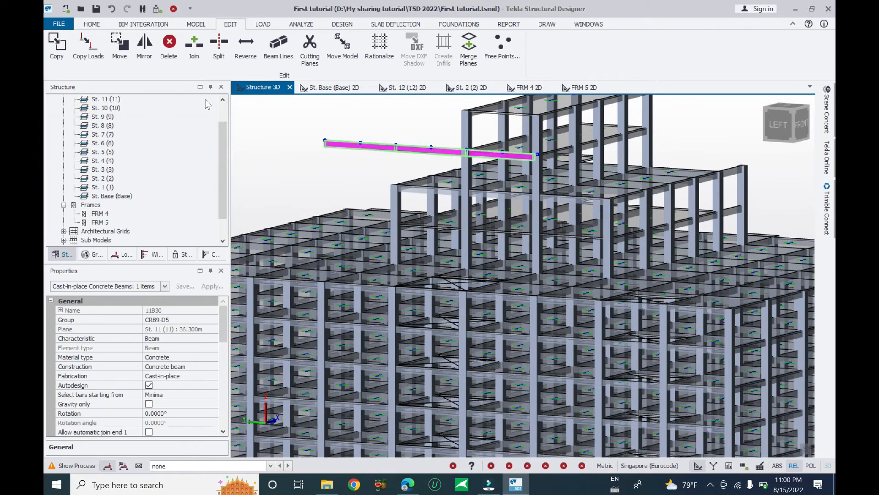
pyautogui.moveTo(397, 151)
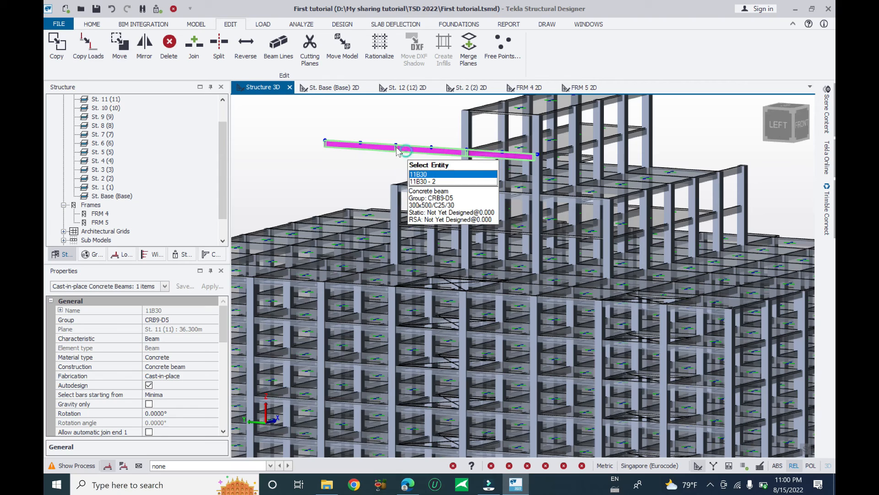
pyautogui.click(448, 158)
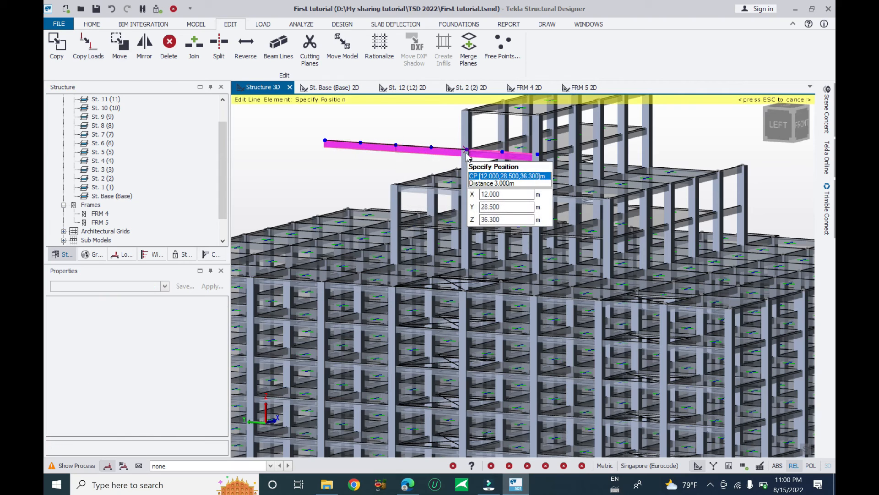
pyautogui.click(467, 154)
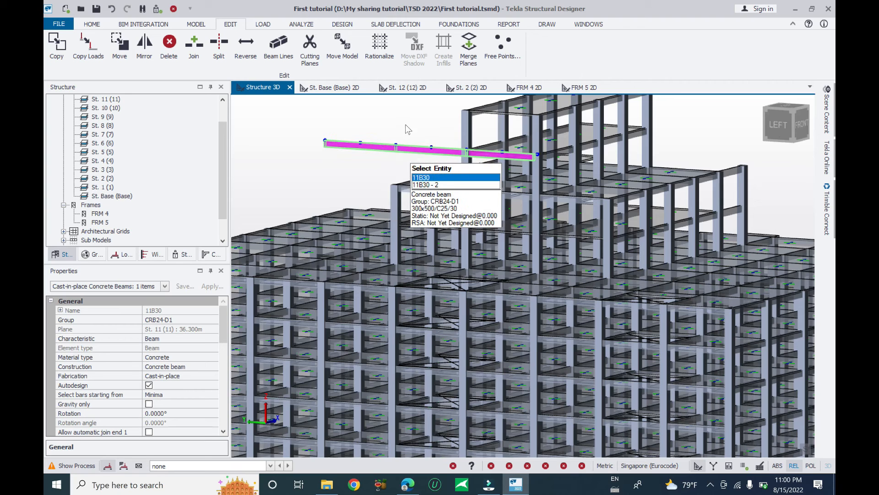
pyautogui.hotkey('ctrl', 'z')
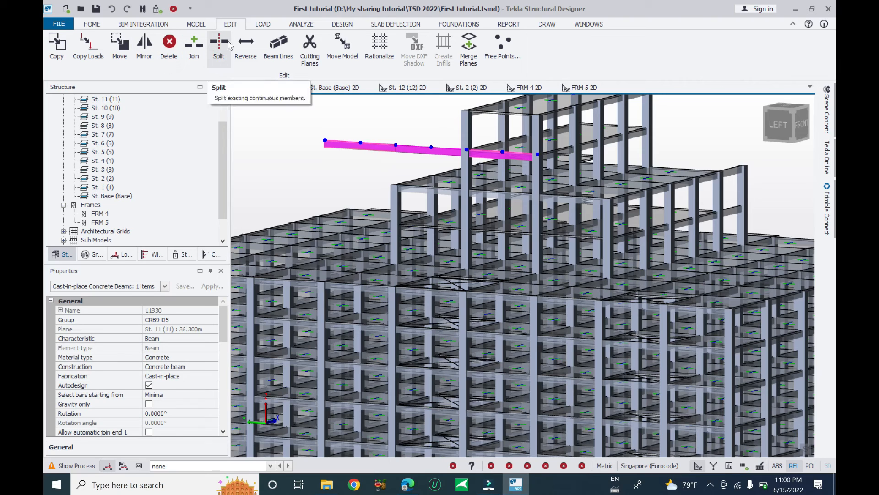
# Split the copied level 11 beam at the joint one bay beyond the outer tower column.
pyautogui.click(423, 148)
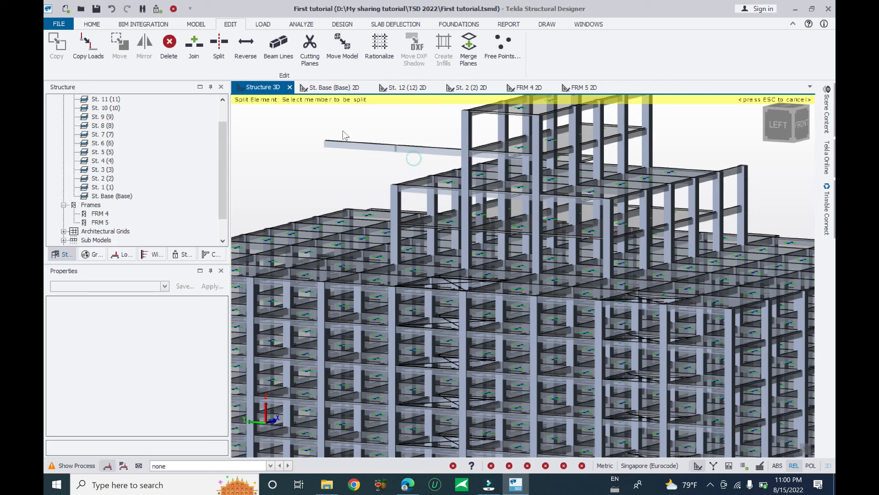
pyautogui.press('Escape')
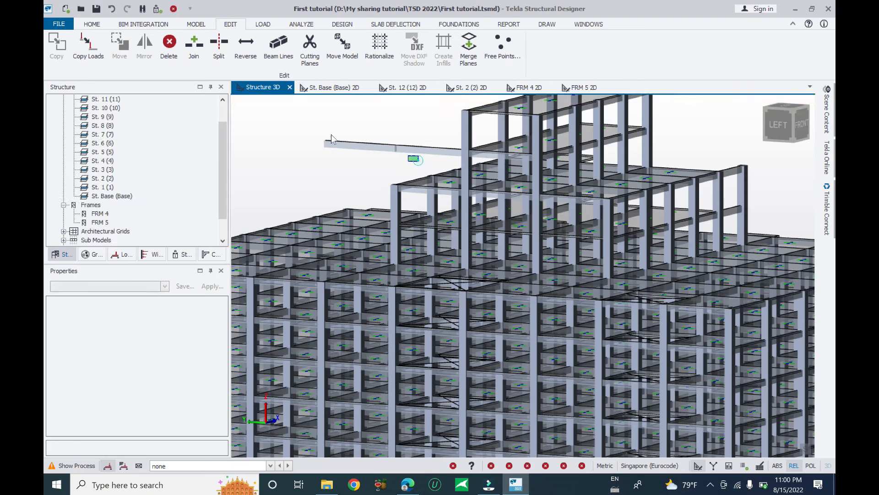
pyautogui.moveTo(331, 139); pyautogui.dragTo(297, 124)
pyautogui.press('Escape')
pyautogui.click(421, 149)
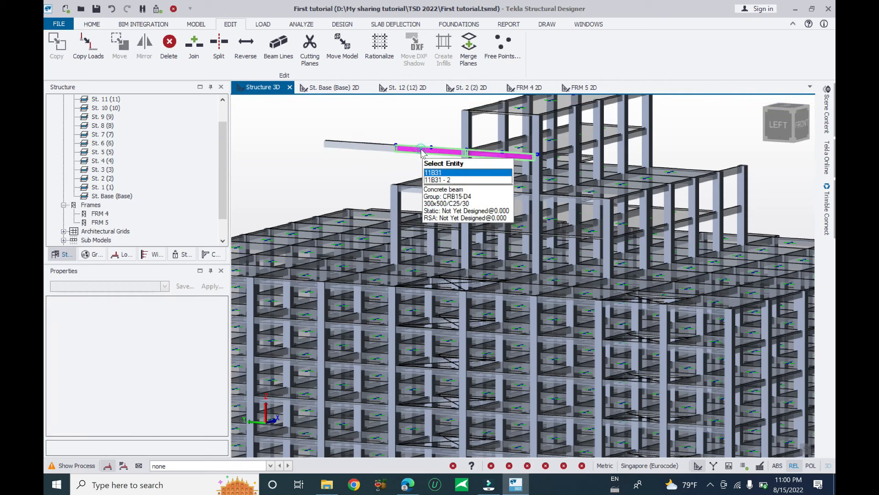
pyautogui.click(366, 144)
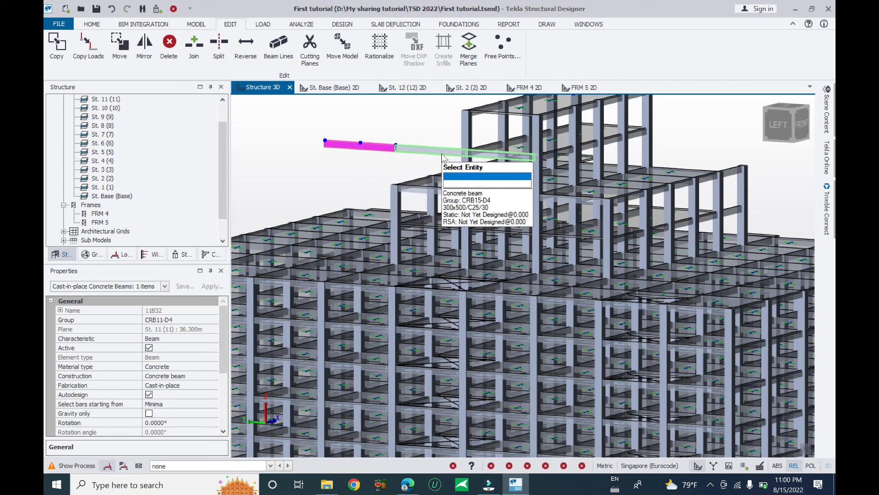
pyautogui.press('Escape')
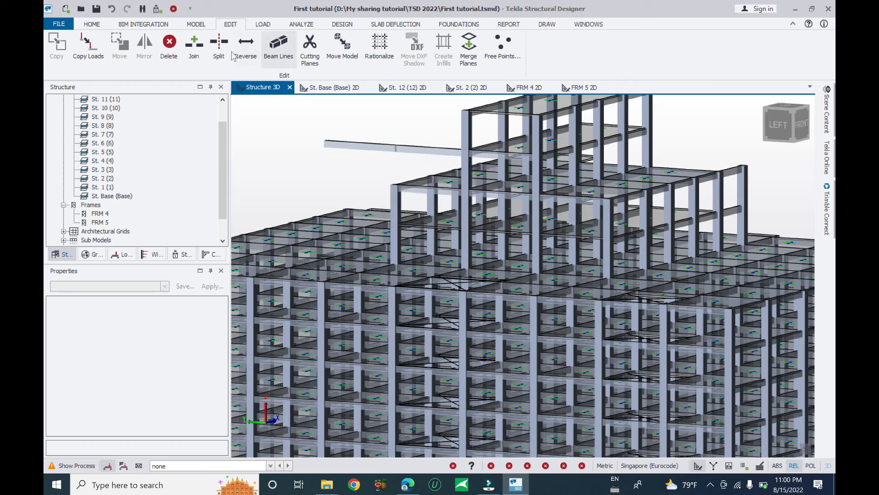
# Split the remaining two-bay level 11 beam at the outer tower column at 12.000, 28.500, 36.300.
pyautogui.click(200, 50)
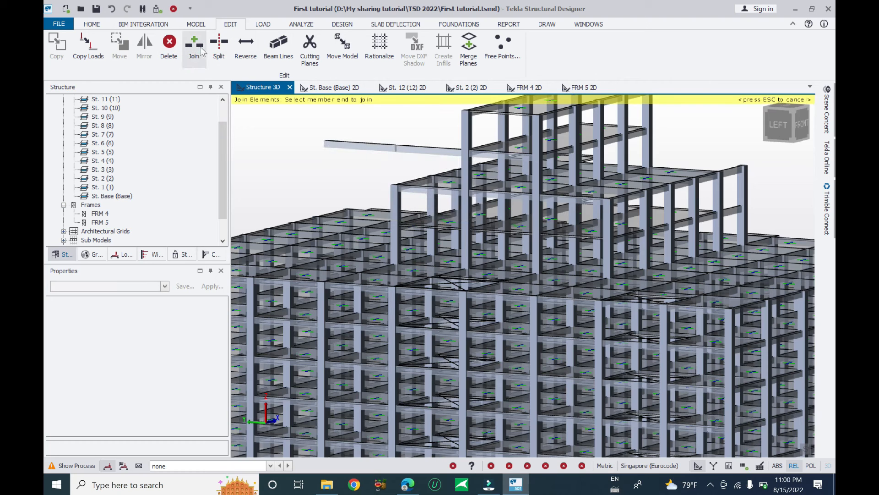
pyautogui.click(217, 43)
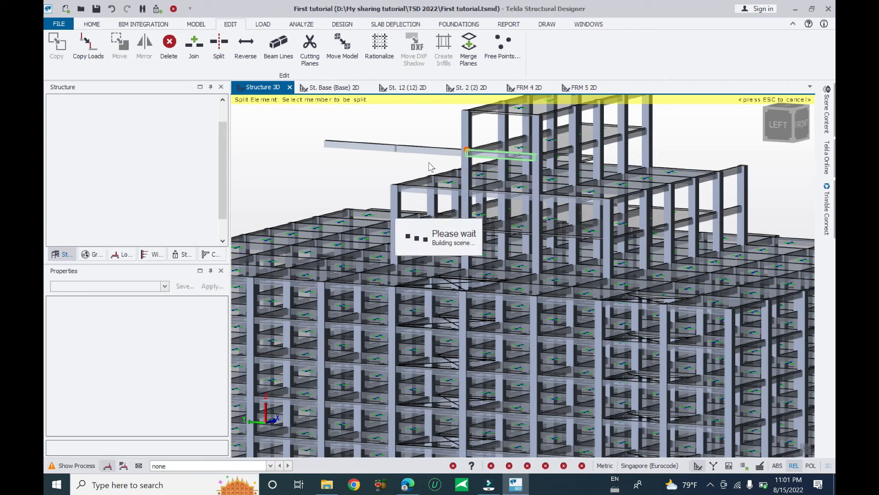
pyautogui.press('Escape')
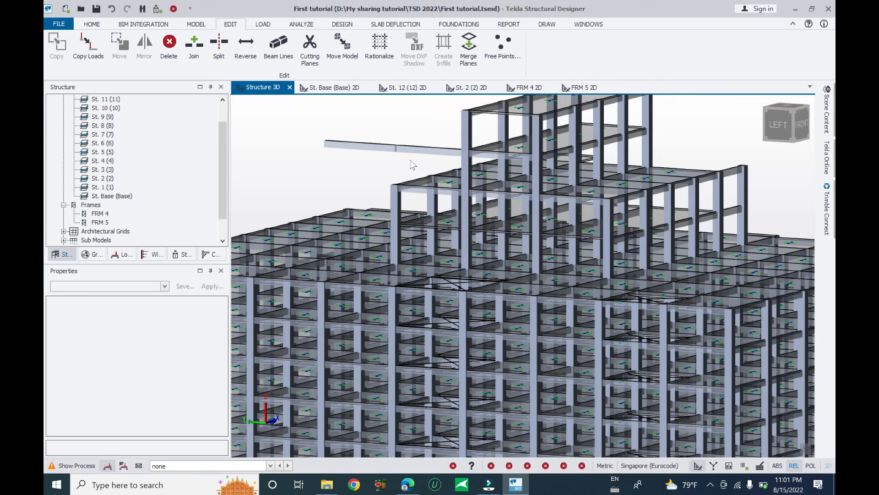
# Delete the two overhanging level 11 beams 11B34 and 11B32 outside the tower column.
pyautogui.click(314, 131)
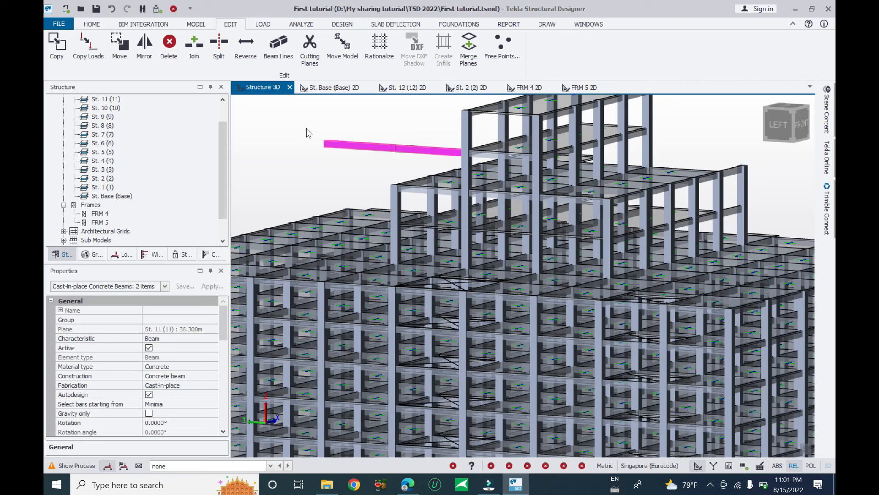
pyautogui.click(169, 49)
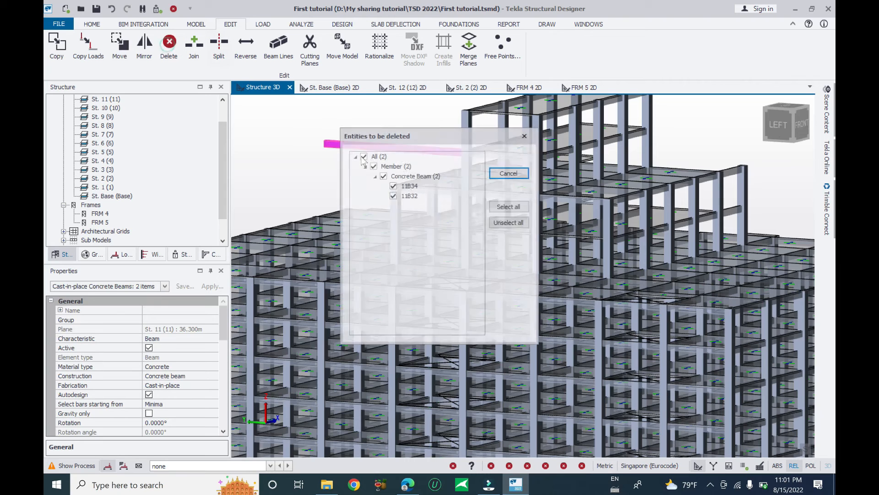
pyautogui.click(509, 159)
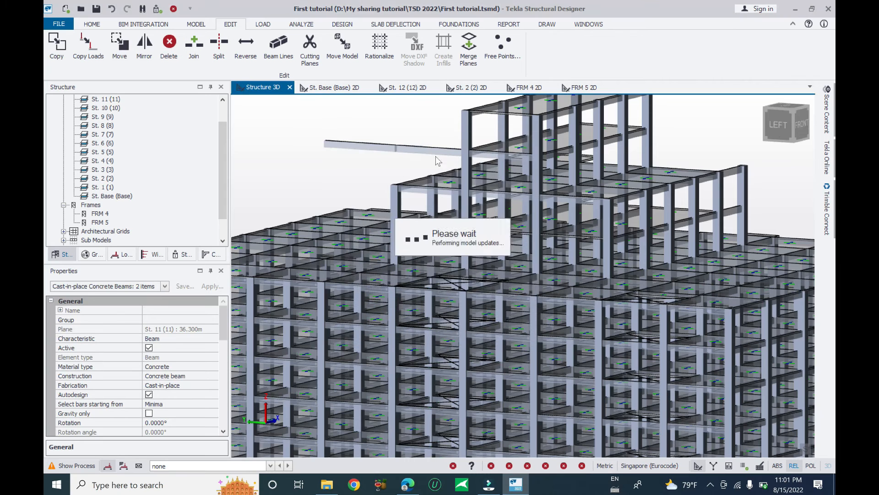
pyautogui.press('Escape')
# Copy level 11 edge beam 11B33 from its outer column node to the column top at 12.000, 28.500, 39.300.
pyautogui.moveTo(392, 173); pyautogui.dragTo(664, 192, button='right')
pyautogui.click(685, 194)
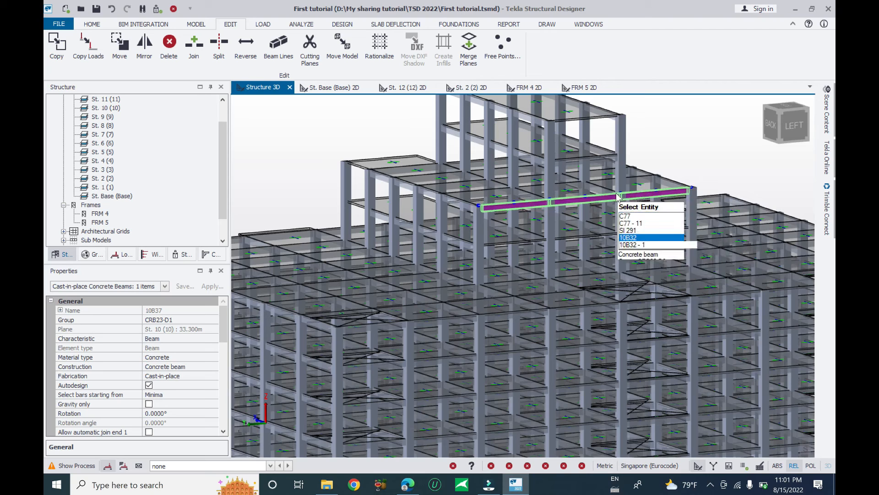
pyautogui.moveTo(693, 172); pyautogui.dragTo(471, 161, button='right')
pyautogui.moveTo(605, 171); pyautogui.dragTo(564, 172, button='middle')
pyautogui.moveTo(564, 172); pyautogui.dragTo(440, 182, button='right')
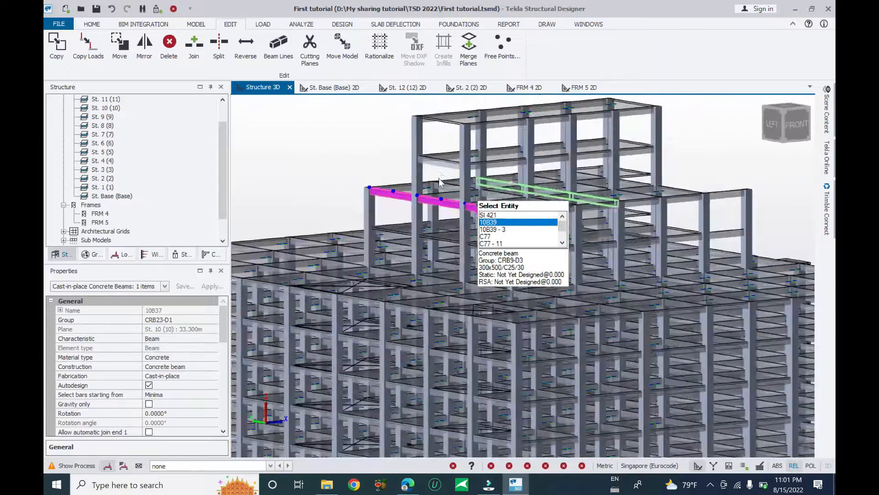
pyautogui.press('Escape')
pyautogui.click(433, 161)
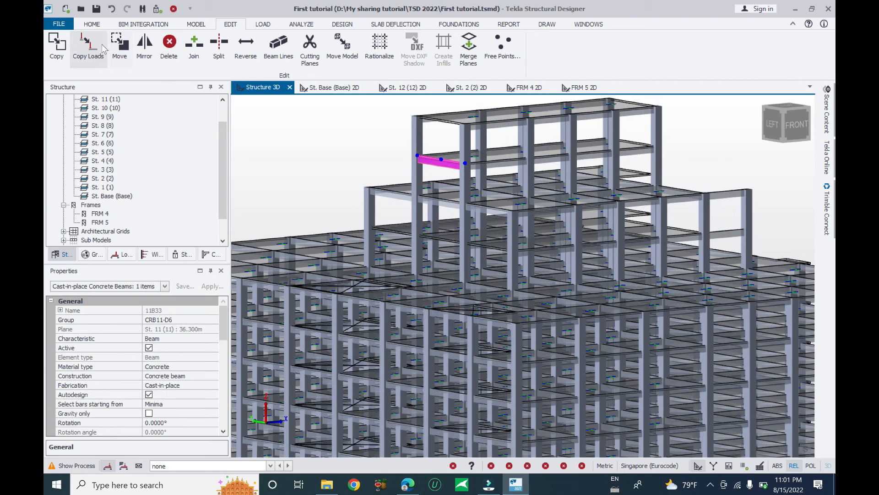
pyautogui.click(418, 156)
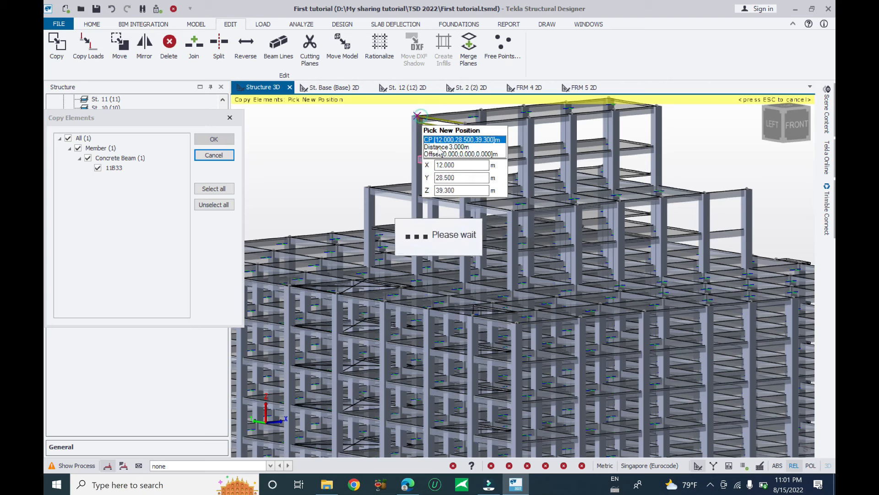
pyautogui.click(438, 148)
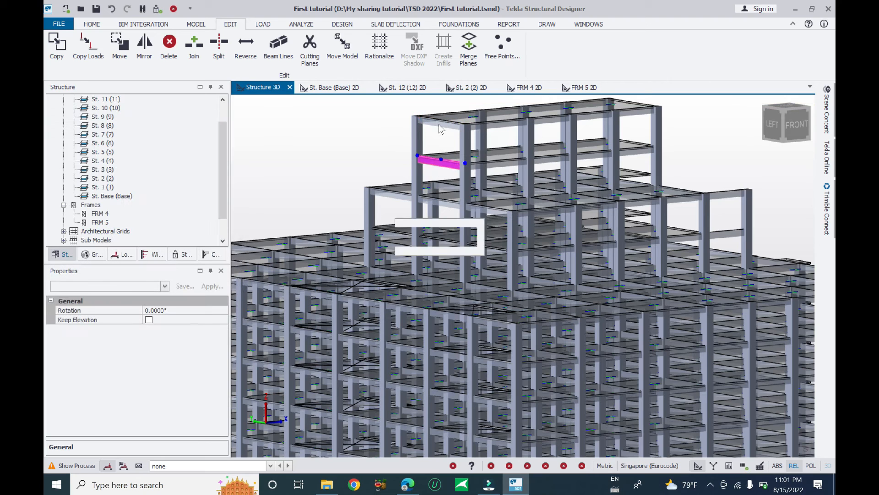
pyautogui.click(442, 147)
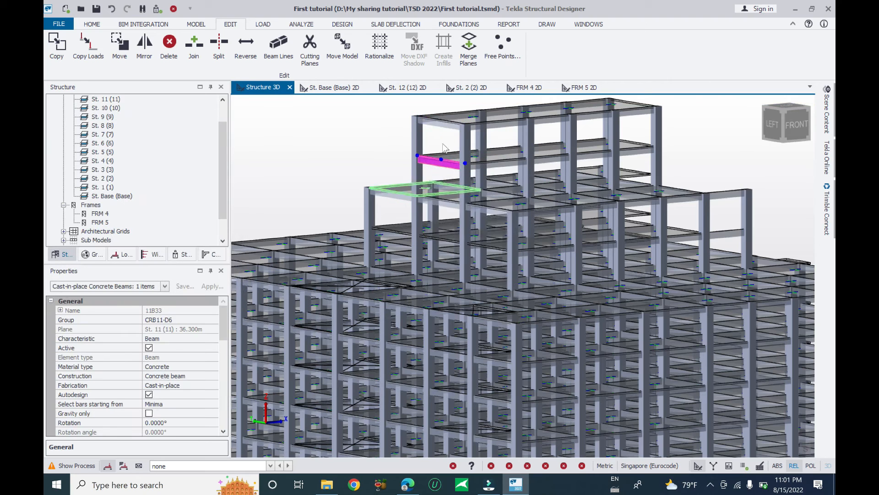
pyautogui.keyDown('ctrl'); pyautogui.click(437, 122); pyautogui.keyUp('ctrl')
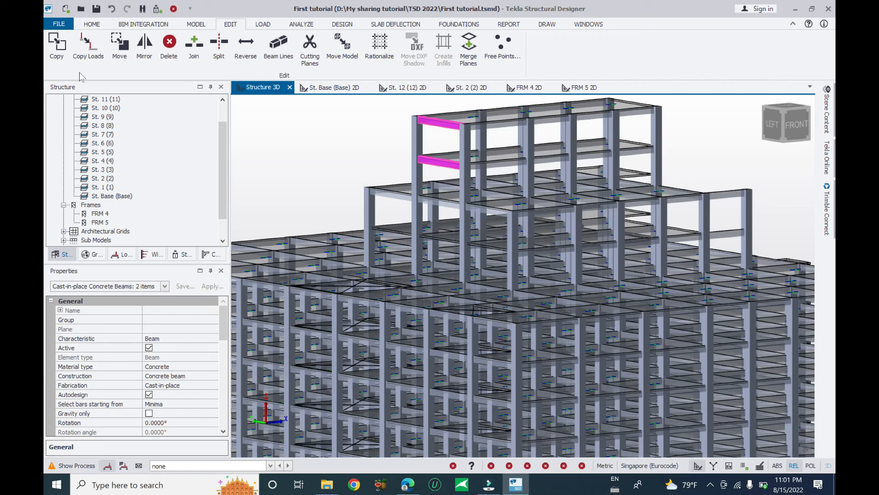
pyautogui.click(64, 55)
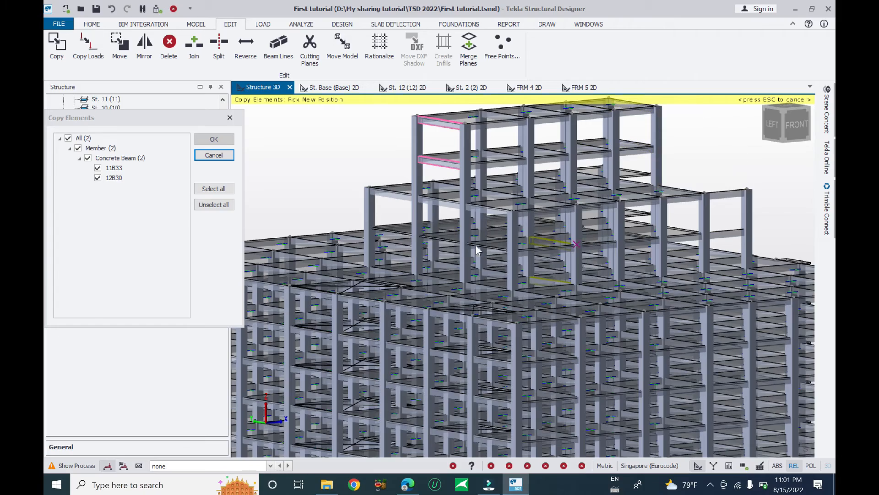
pyautogui.press('Escape')
pyautogui.press('Escape')
# Examine the stepped tower from other sides in 3D, and check the framing on the level 11 and level 12 plans.
pyautogui.scroll(-10, 464, 278)
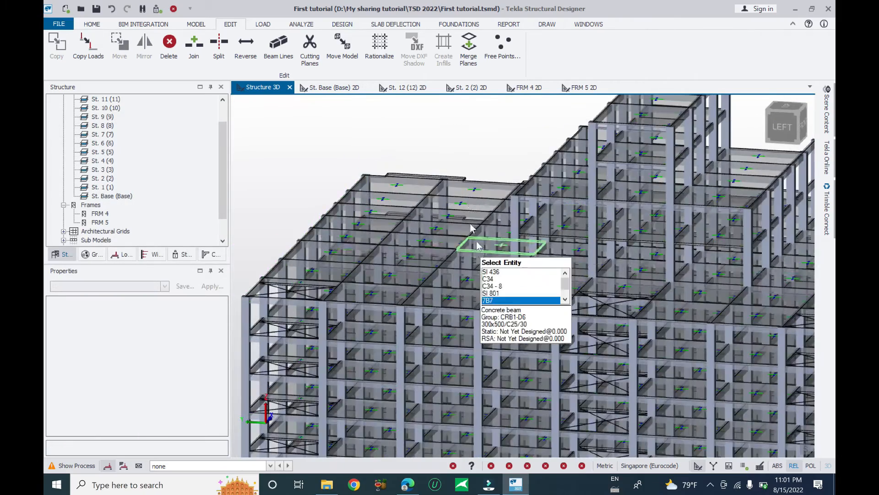
pyautogui.moveTo(710, 332); pyautogui.dragTo(443, 325, button='right')
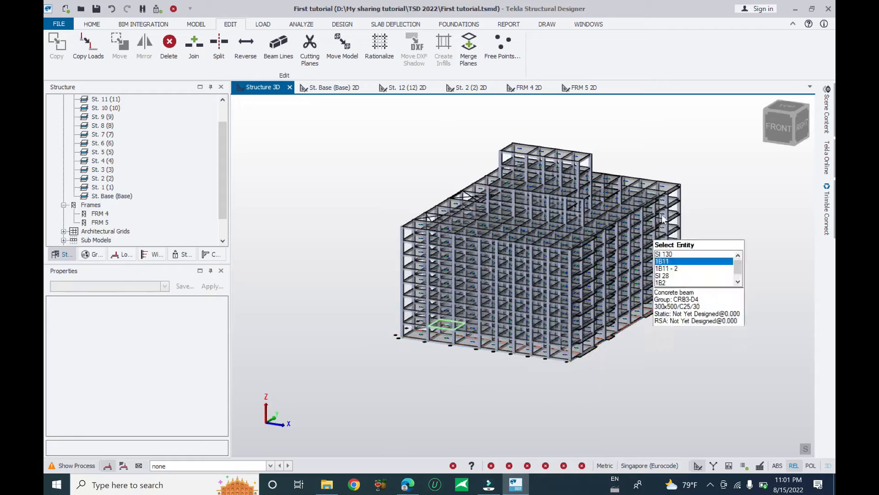
pyautogui.scroll(7, 643, 199)
pyautogui.moveTo(598, 201); pyautogui.dragTo(422, 150, button='right')
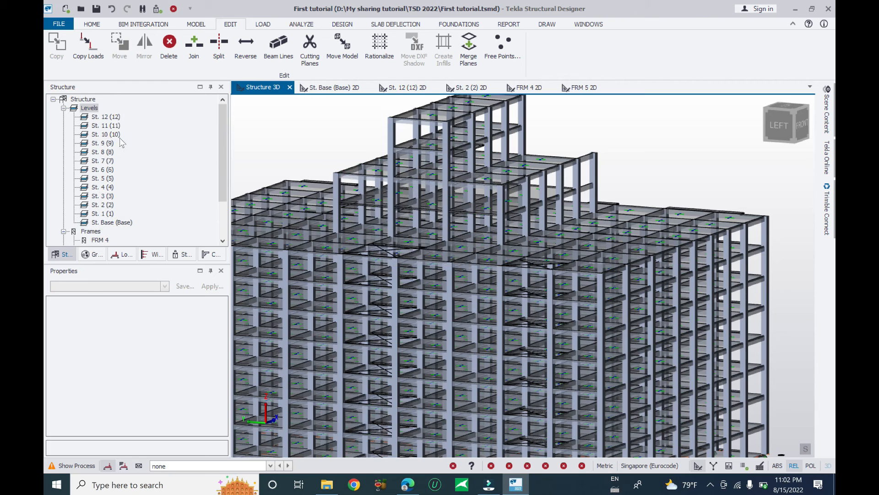
pyautogui.click(113, 126)
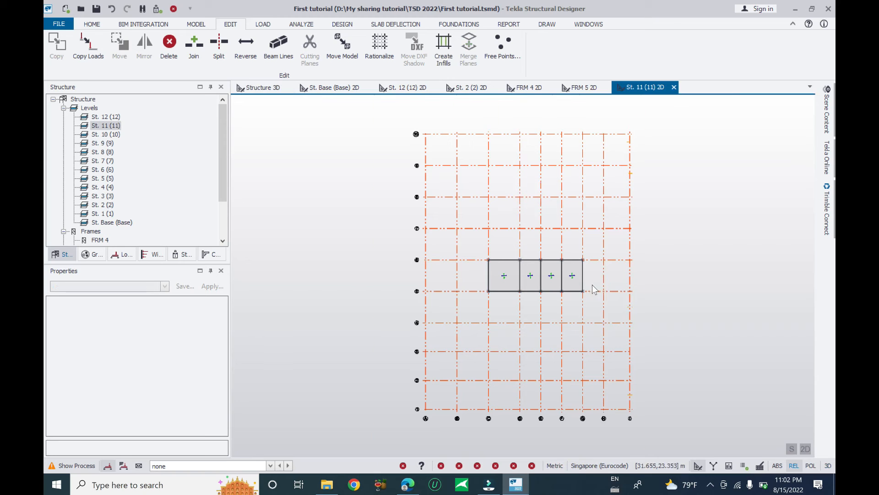
pyautogui.click(100, 118)
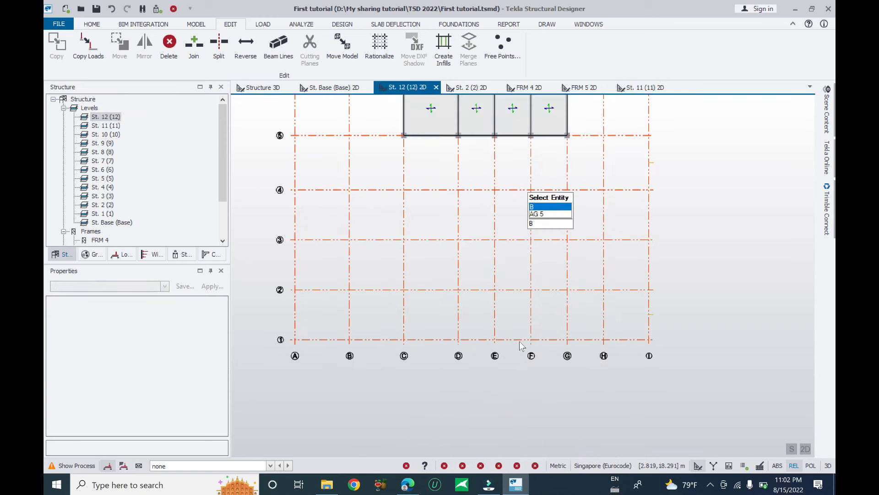
pyautogui.moveTo(524, 185); pyautogui.dragTo(517, 345, button='middle')
# On the level 10 plan, delete overhanging slab panel SI 772 between grids G and H and grids 6 and 7.
pyautogui.click(106, 134)
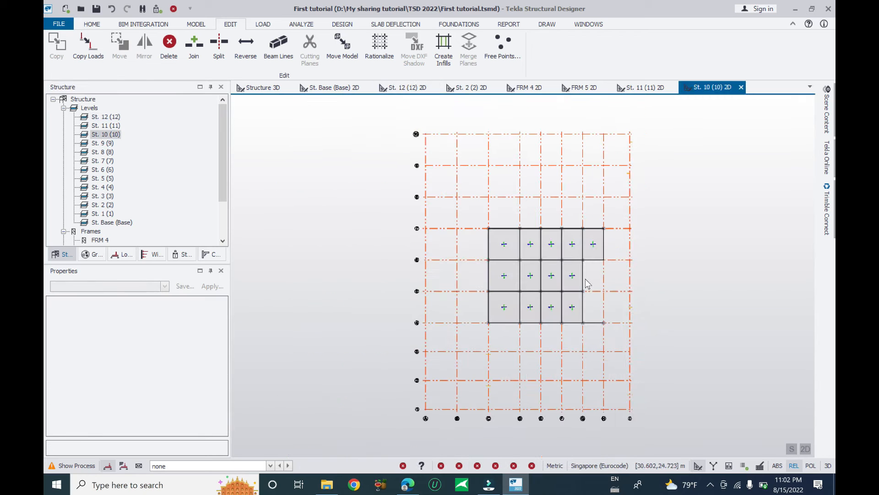
pyautogui.scroll(5, 608, 256)
pyautogui.scroll(-5, 606, 288)
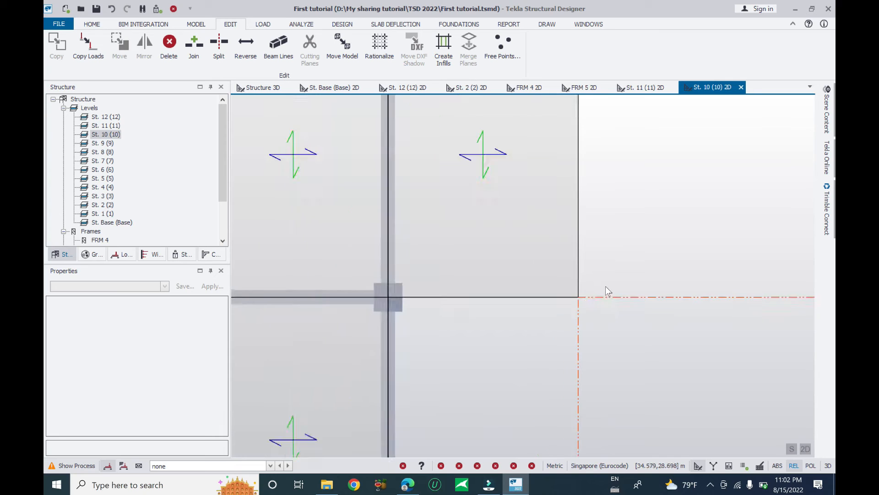
pyautogui.click(567, 243)
pyautogui.scroll(-1, 567, 244)
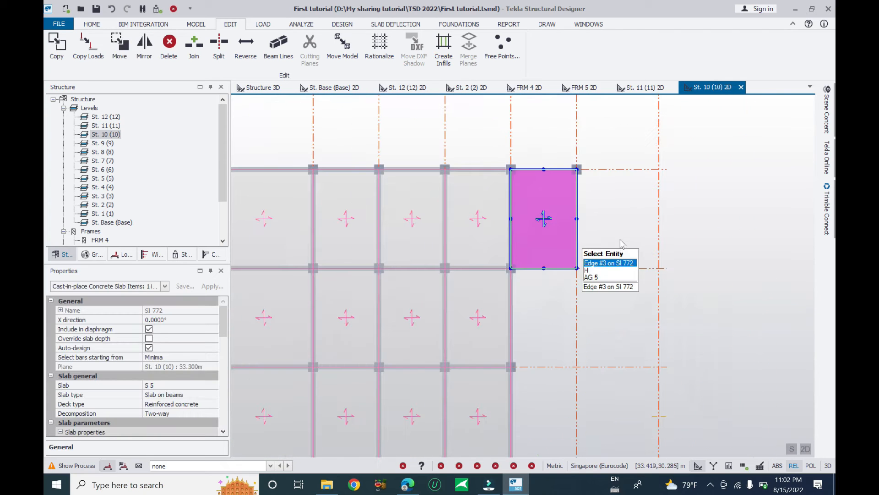
pyautogui.moveTo(614, 250); pyautogui.dragTo(613, 150, button='middle')
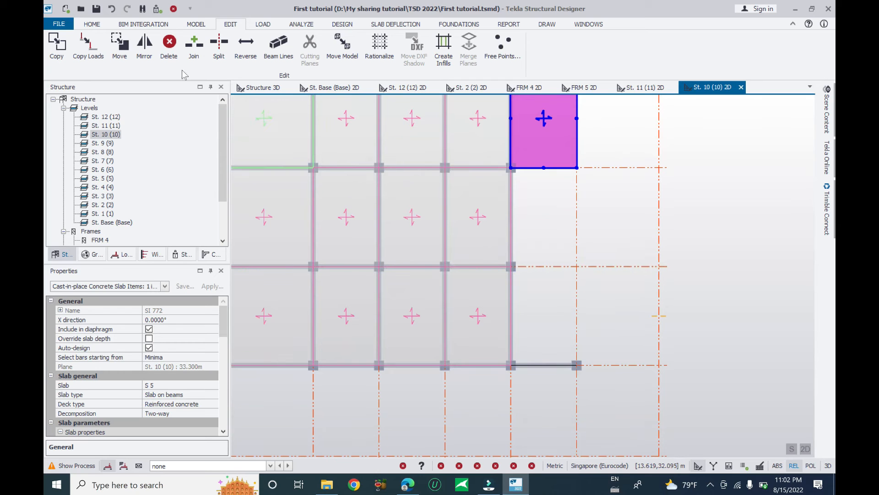
pyautogui.click(162, 44)
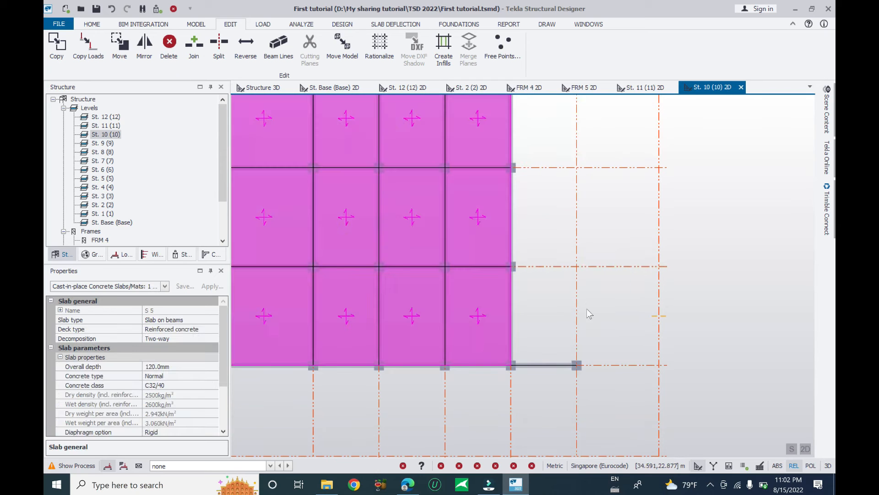
# Extend level 10 beam 10B34 along grid 7 from its end at grid G to the column at 34.000, 34.500.
pyautogui.scroll(-2, 587, 313)
pyautogui.scroll(1, 573, 368)
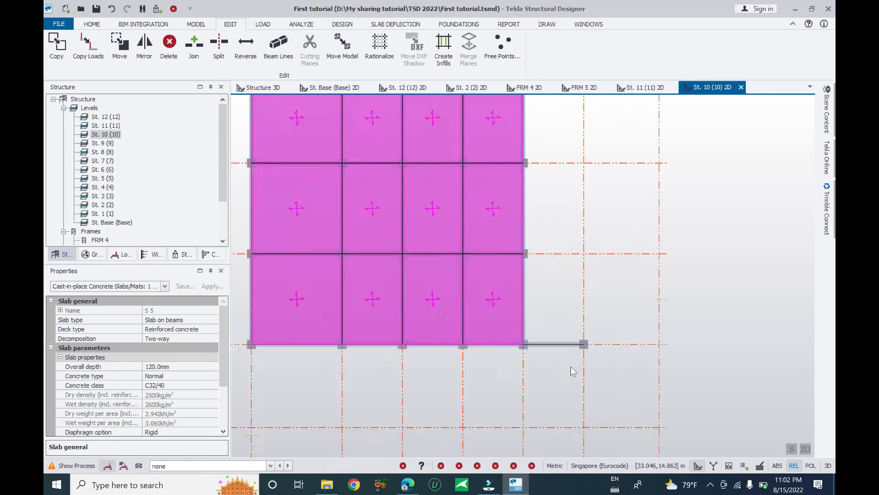
pyautogui.scroll(-1, 569, 367)
pyautogui.scroll(3, 533, 141)
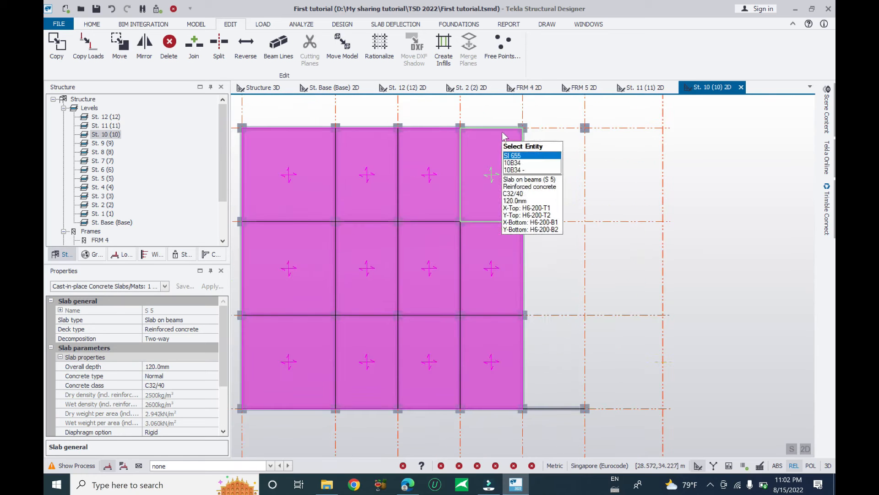
pyautogui.click(528, 139)
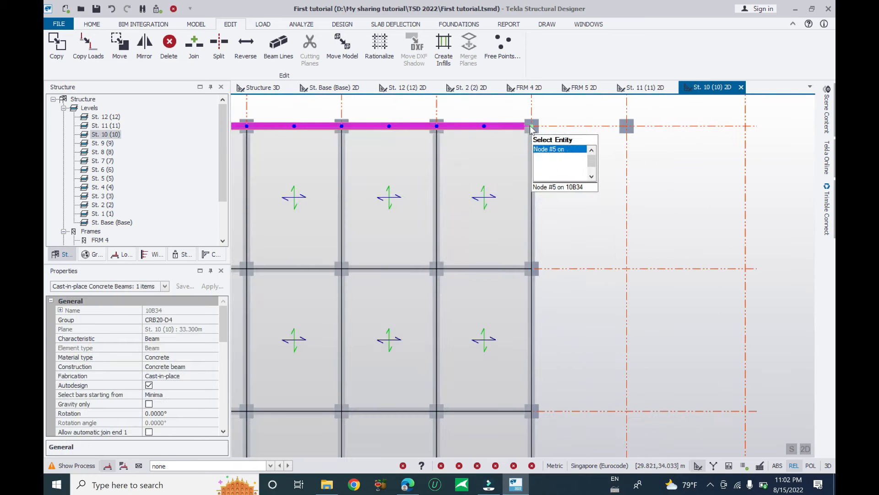
pyautogui.click(531, 128)
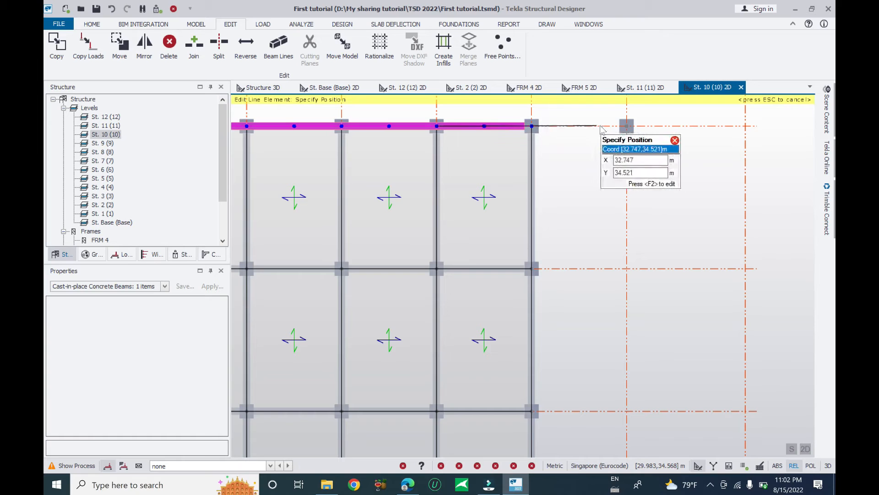
pyautogui.click(627, 127)
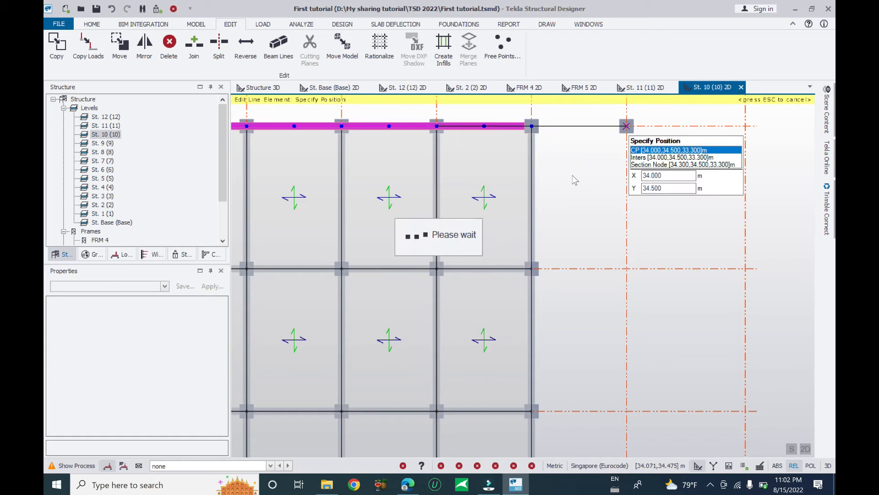
pyautogui.scroll(-2, 583, 183)
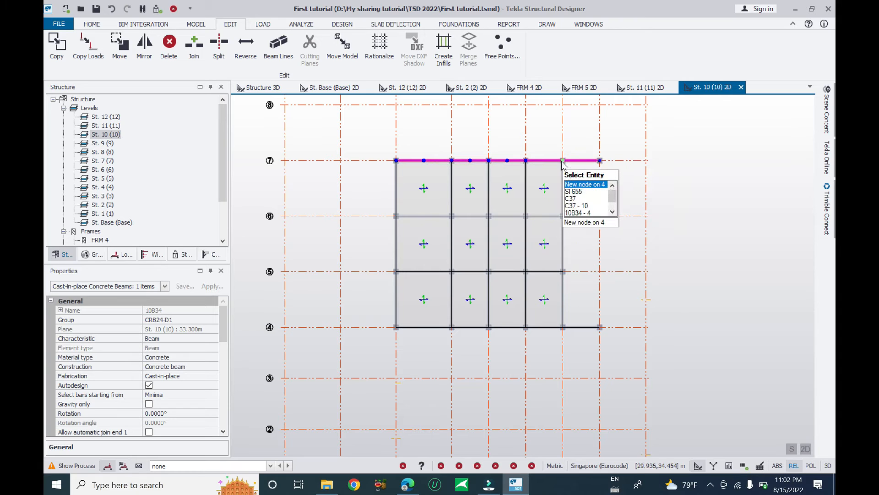
pyautogui.press('Escape')
# Return to the 3D structure view and examine the whole building with its stepped upper storeys.
pyautogui.click(258, 86)
pyautogui.moveTo(597, 207); pyautogui.dragTo(601, 188, button='right')
pyautogui.scroll(-3, 600, 186)
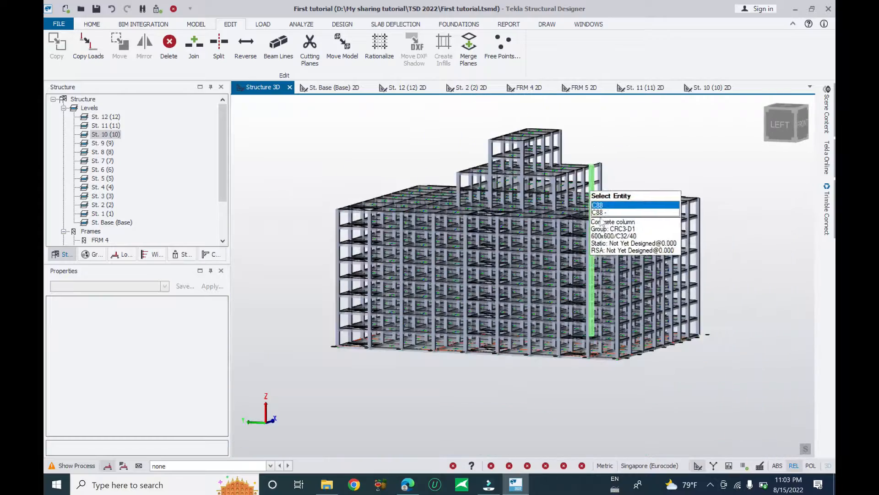
# Try to copy the concrete beam 10B37 at the setback edge of level St. 10 to another node of the frame.
pyautogui.moveTo(660, 294); pyautogui.dragTo(639, 298, button='right')
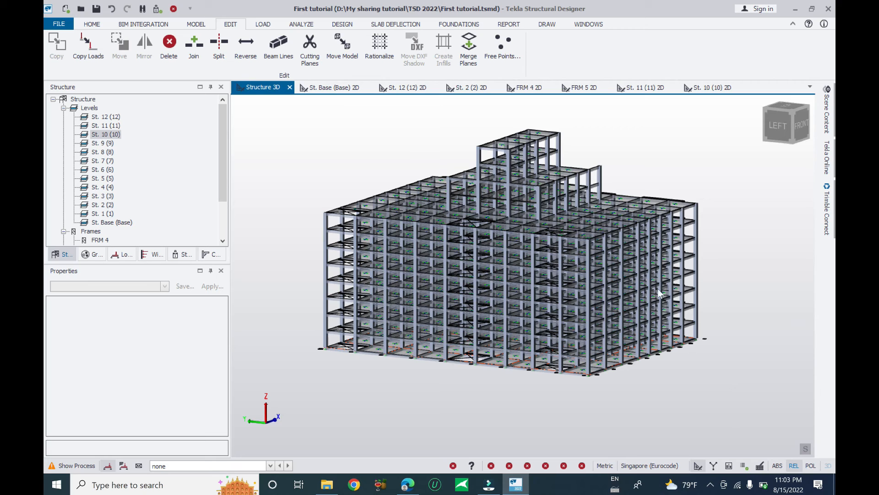
pyautogui.scroll(4, 564, 152)
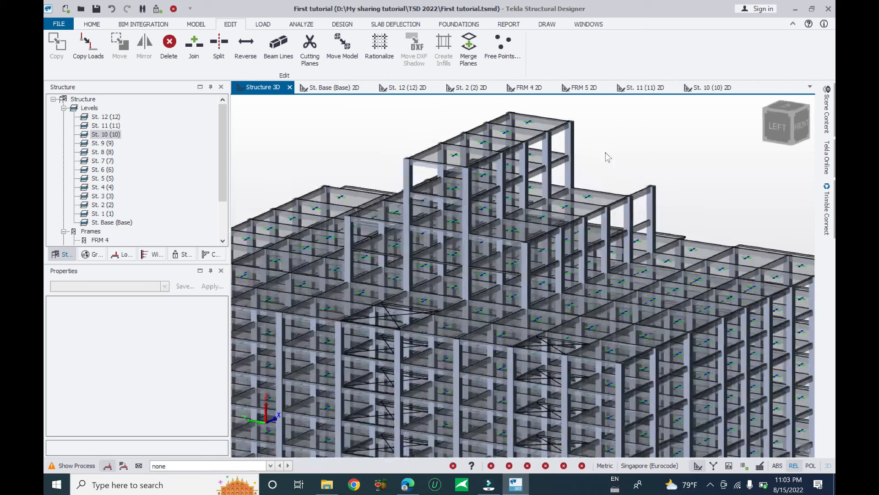
pyautogui.moveTo(606, 157); pyautogui.dragTo(614, 137, button='right')
pyautogui.click(506, 235)
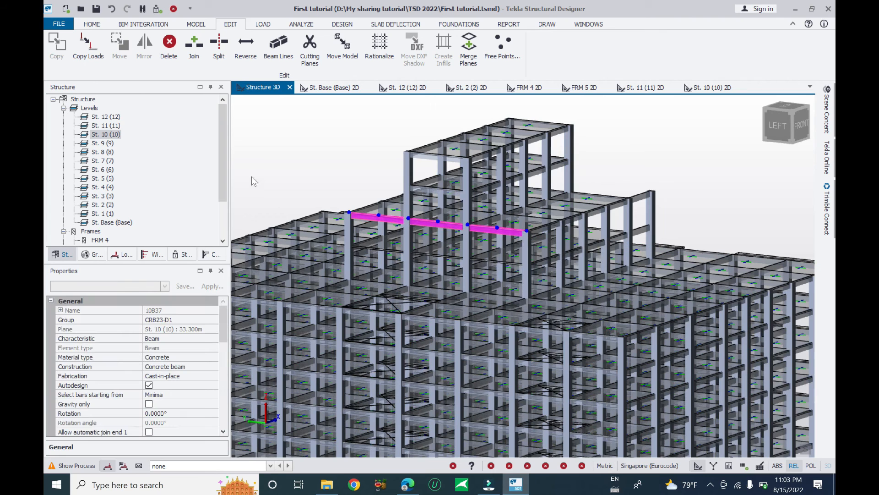
pyautogui.click(57, 45)
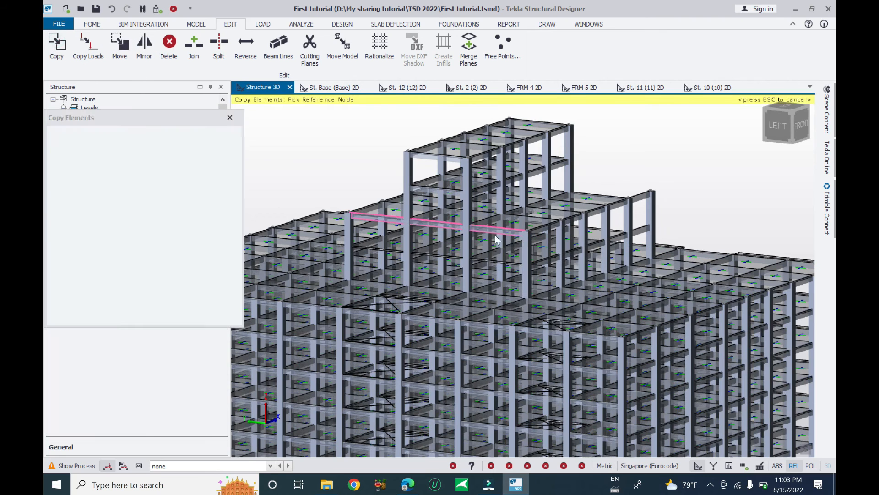
pyautogui.click(526, 231)
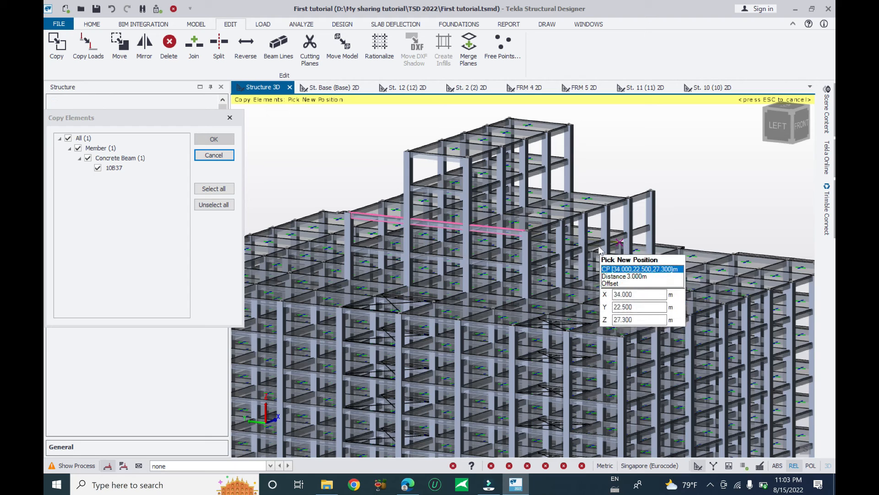
pyautogui.press('Escape')
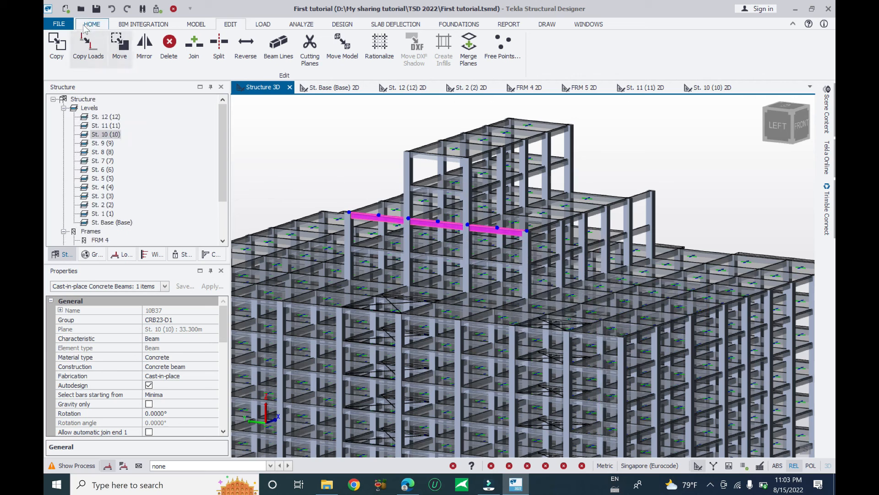
pyautogui.click(58, 48)
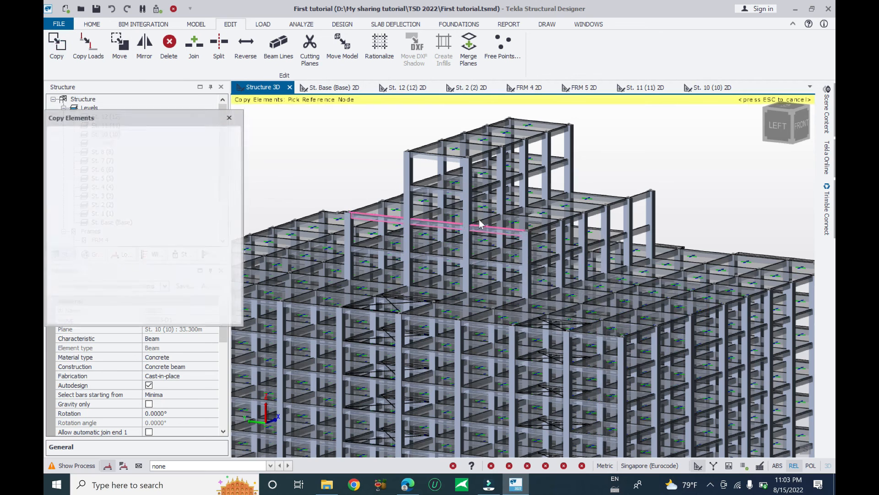
pyautogui.click(616, 240)
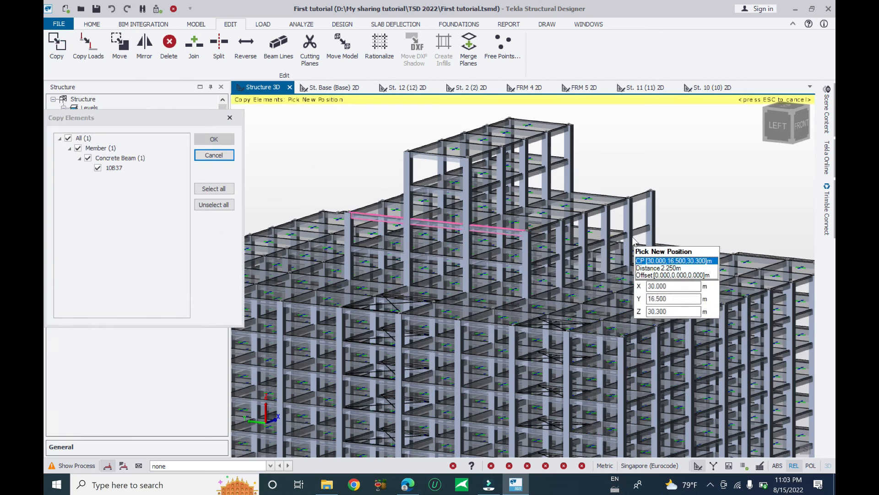
pyautogui.click(632, 235)
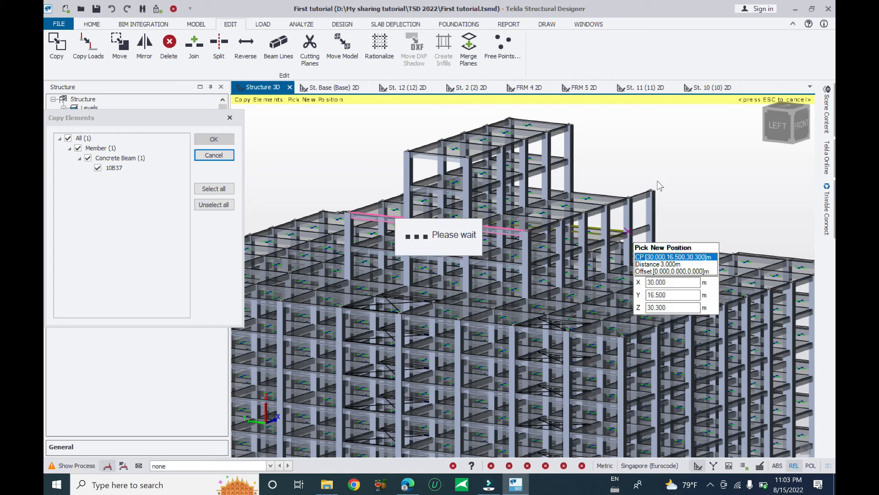
pyautogui.press('Escape')
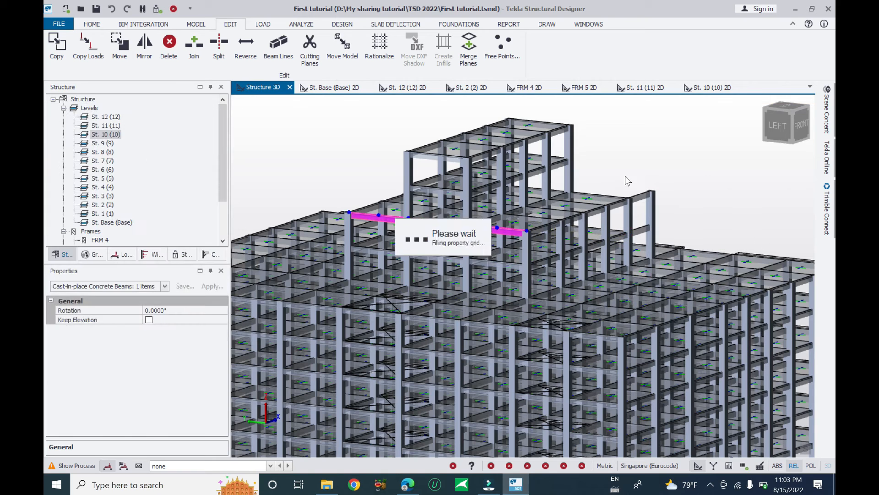
# Clear the beam selection and save the model file.
pyautogui.scroll(-2, 600, 150)
pyautogui.scroll(-3, 544, 140)
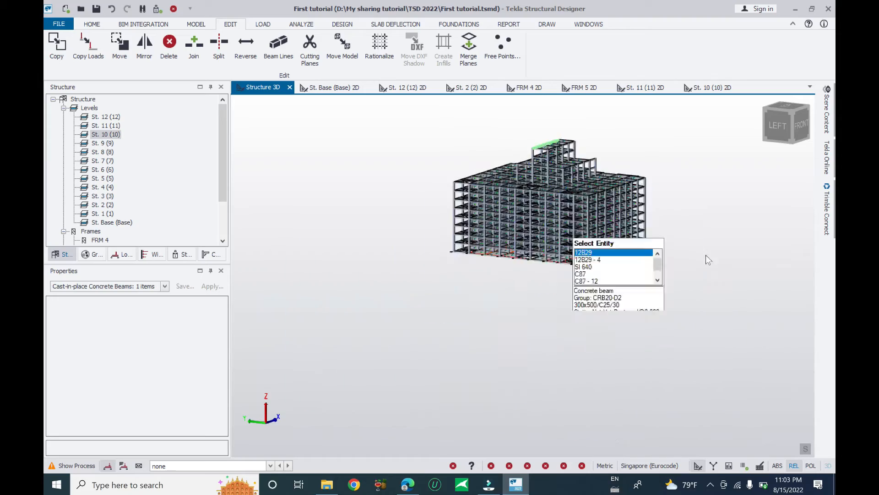
pyautogui.scroll(1, 616, 216)
pyautogui.moveTo(688, 218); pyautogui.dragTo(569, 253, button='middle')
pyautogui.press('Escape')
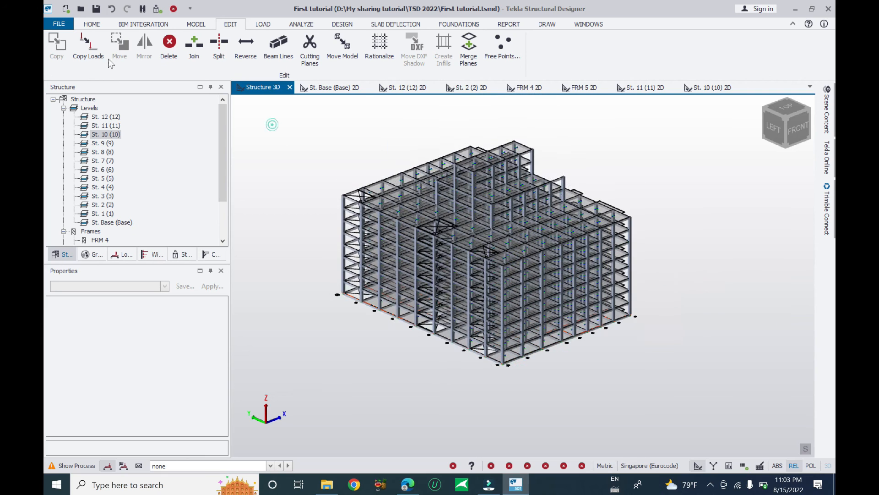
pyautogui.click(60, 23)
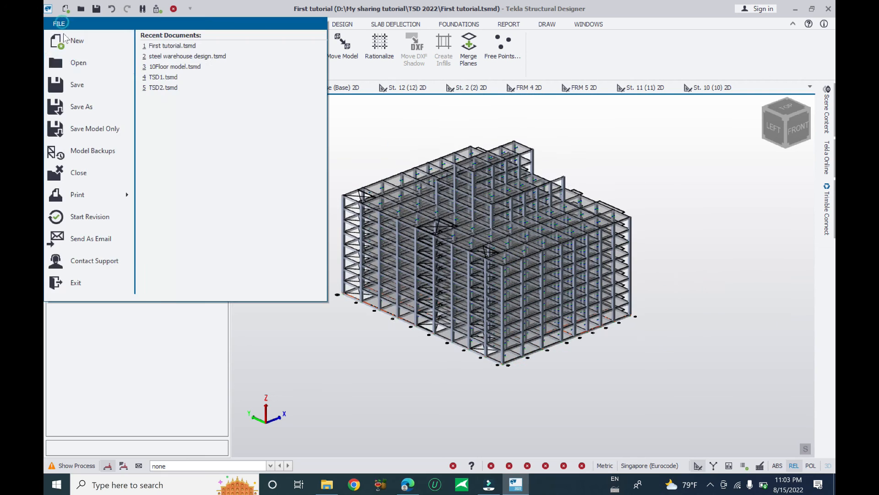
pyautogui.click(80, 87)
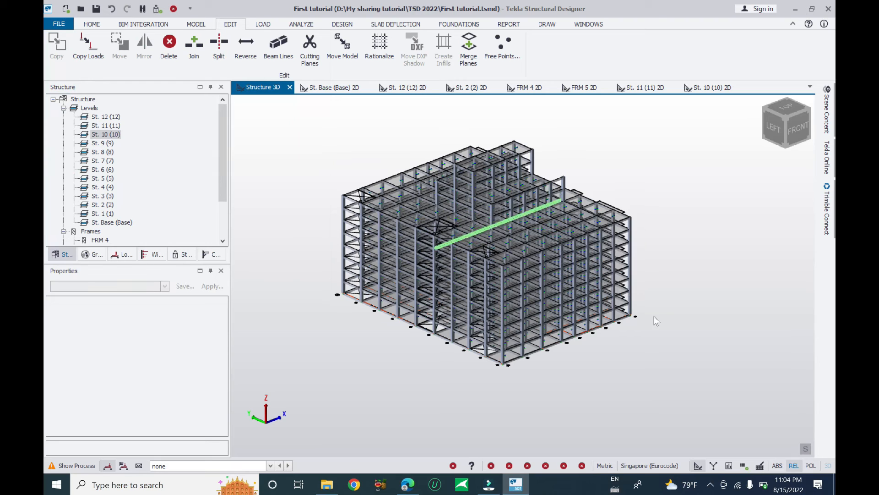
# Open the 2D elevation of frame FRM 5 and examine its beam and column layout.
pyautogui.scroll(-1, 62, 142)
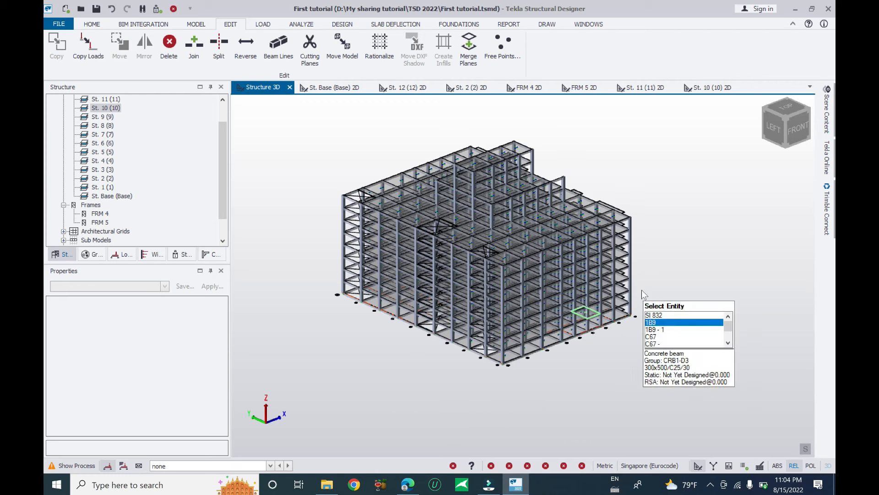
pyautogui.moveTo(678, 328); pyautogui.dragTo(670, 324, button='middle')
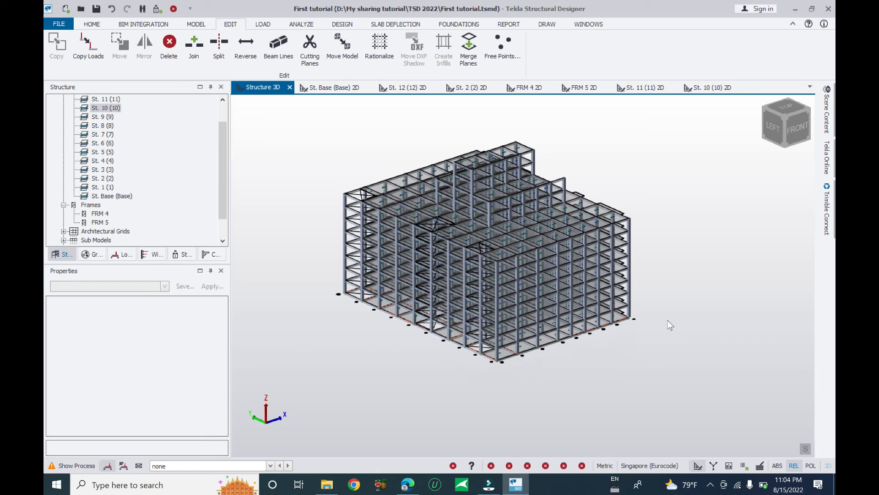
pyautogui.doubleClick(100, 223)
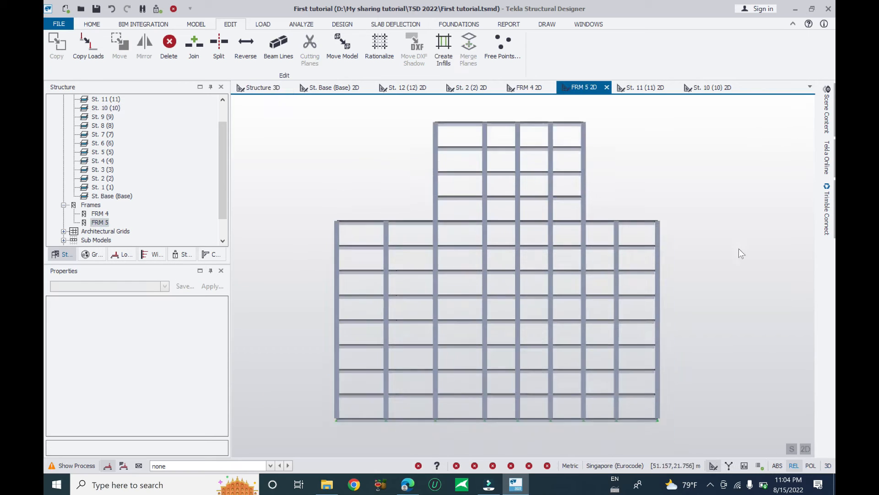
pyautogui.scroll(2, 547, 210)
pyautogui.moveTo(548, 211); pyautogui.dragTo(537, 221, button='middle')
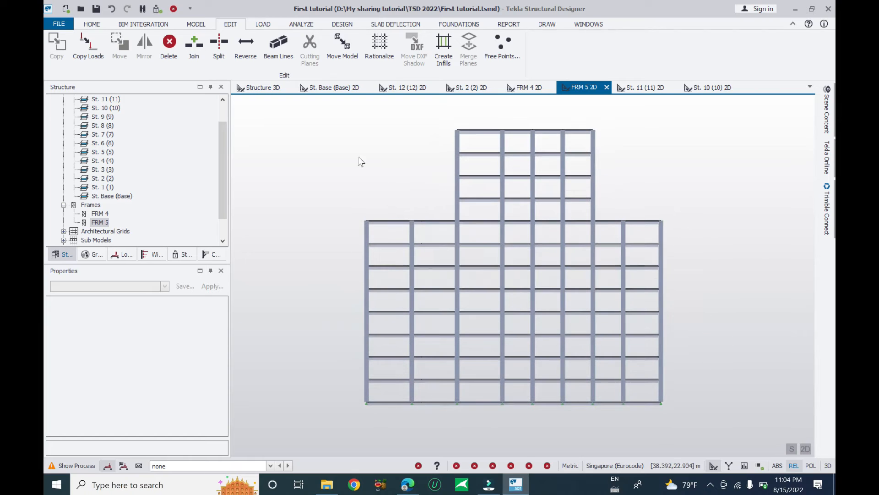
pyautogui.rightClick(351, 141)
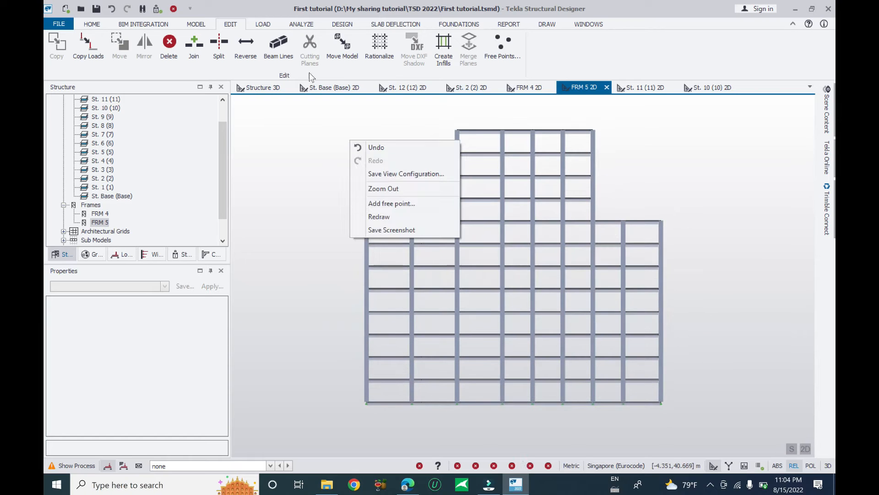
pyautogui.click(373, 108)
pyautogui.moveTo(655, 166); pyautogui.dragTo(647, 167, button='middle')
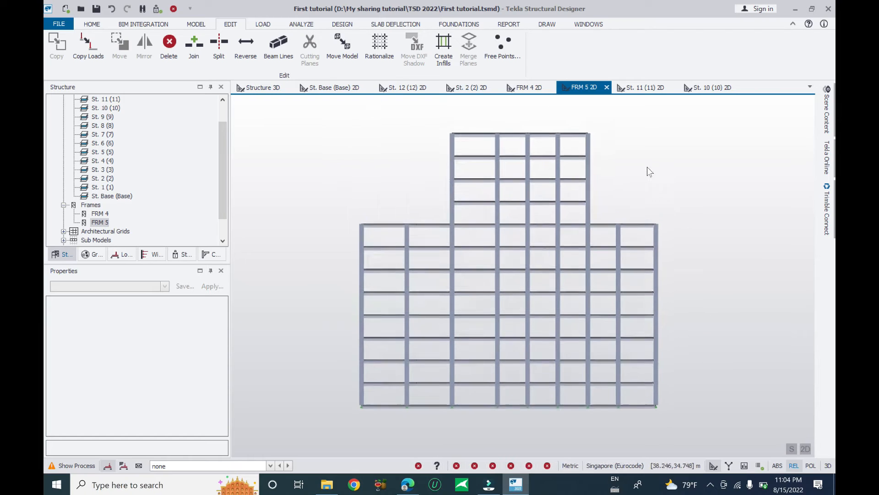
# Show the grid and construction lines in the FRM 5 elevation and hide them again.
pyautogui.click(827, 110)
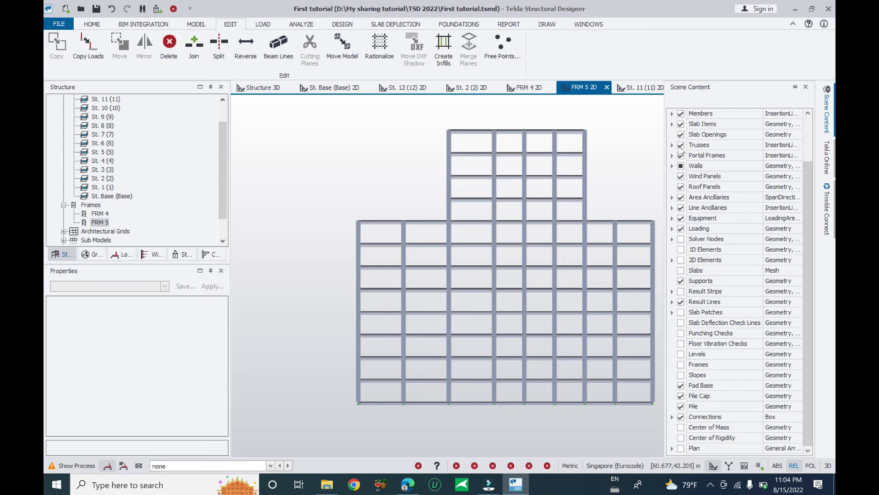
pyautogui.scroll(2, 680, 148)
pyautogui.click(681, 124)
pyautogui.click(681, 114)
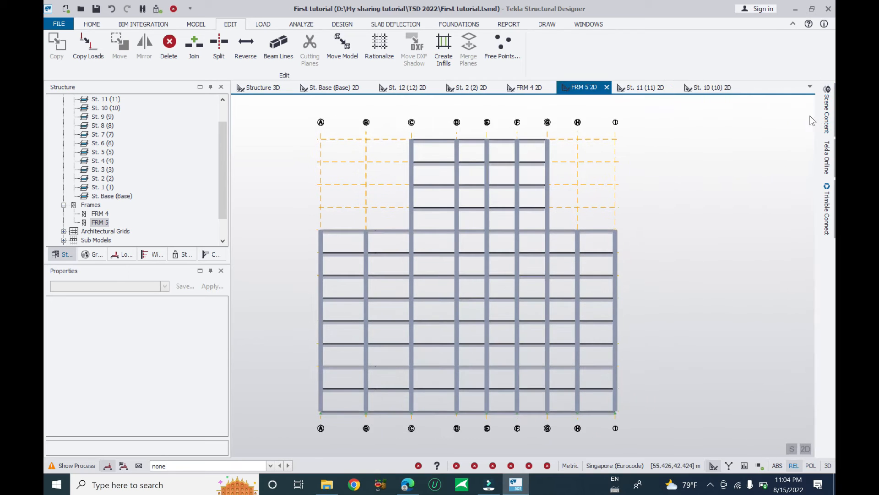
pyautogui.moveTo(822, 120)
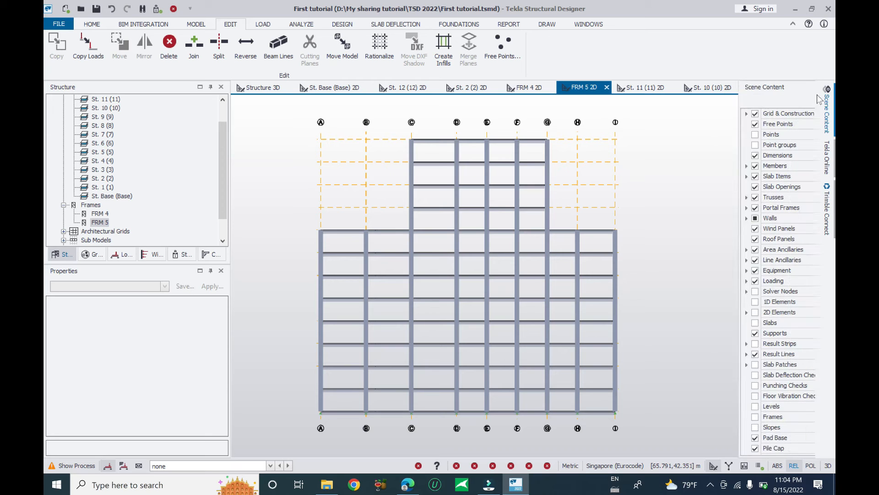
pyautogui.click(681, 113)
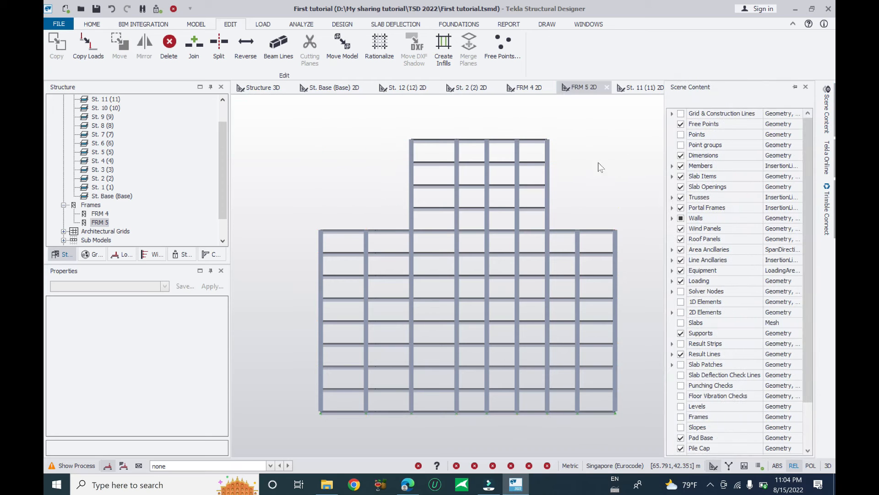
# Return to the 3D view of the structure and save the model again.
pyautogui.click(259, 88)
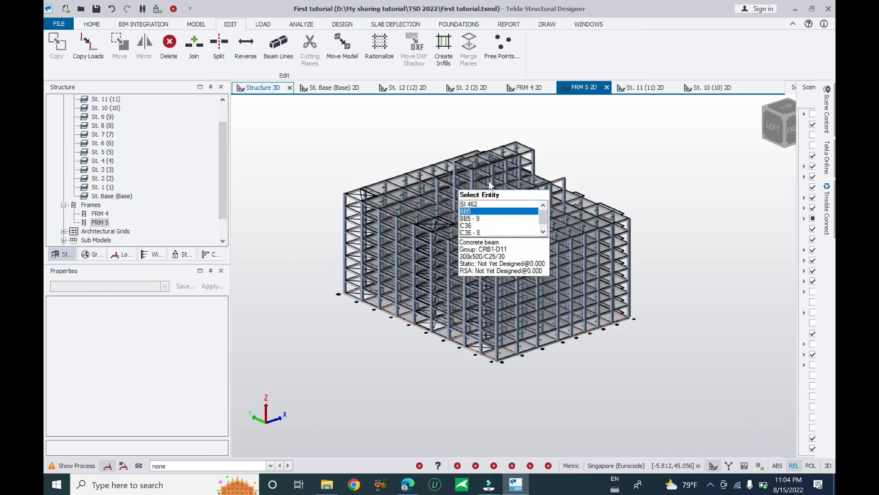
pyautogui.moveTo(571, 363); pyautogui.dragTo(673, 302, button='right')
pyautogui.click(59, 24)
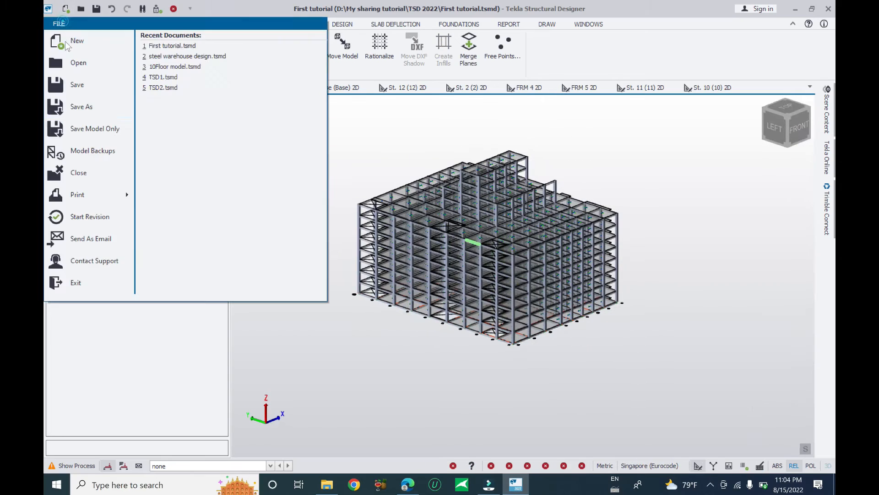
pyautogui.click(78, 85)
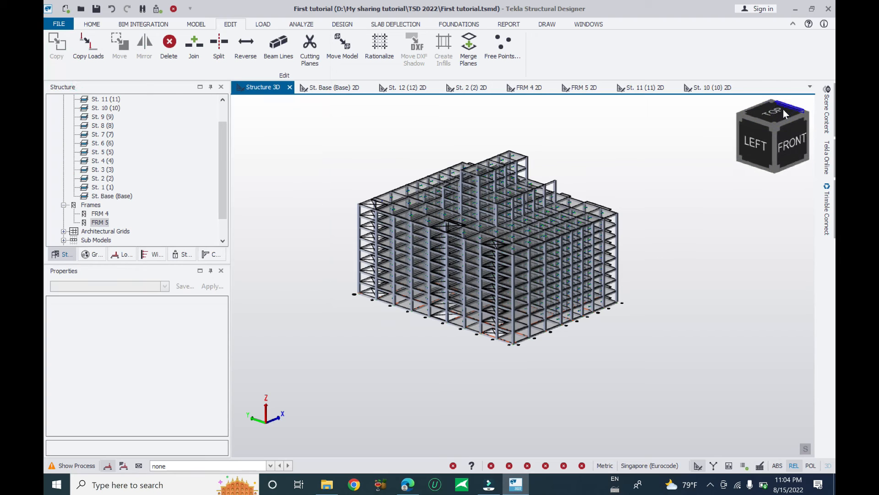
# Switch to the 2D plan view of level St. Base (Base).
pyautogui.click(338, 88)
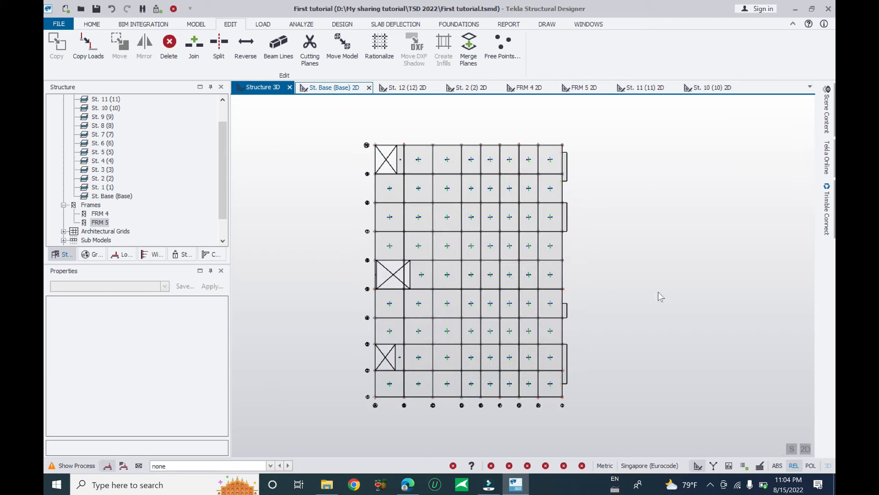
pyautogui.scroll(3, 413, 134)
pyautogui.scroll(-2, 423, 128)
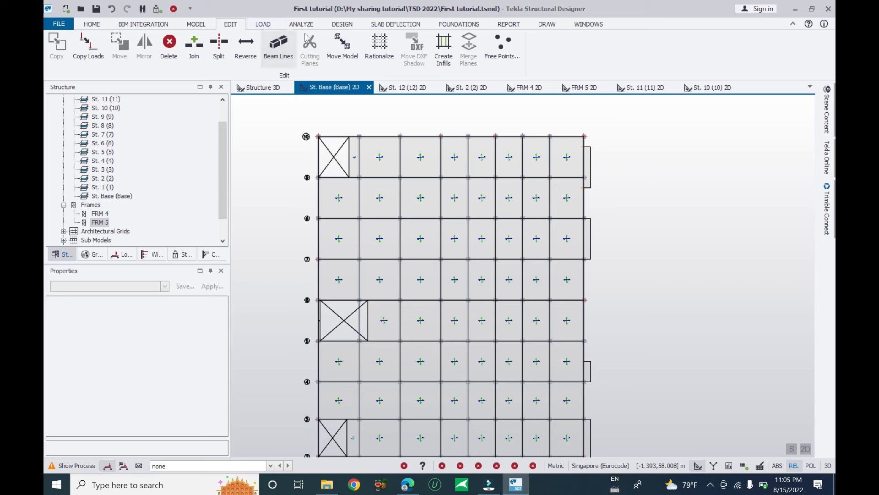
pyautogui.click(344, 24)
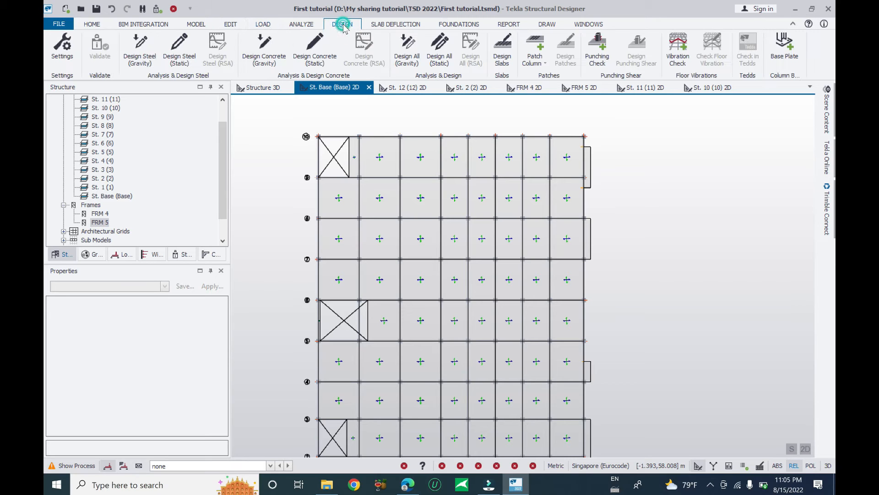
pyautogui.click(305, 26)
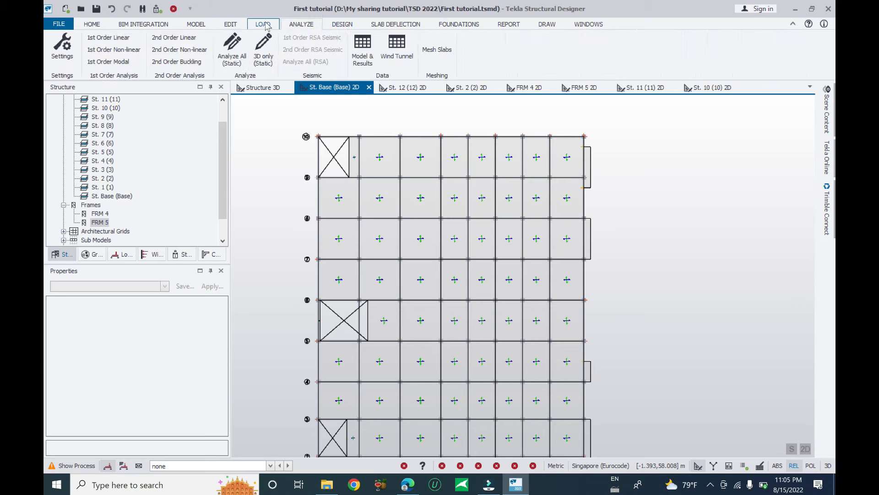
pyautogui.click(196, 24)
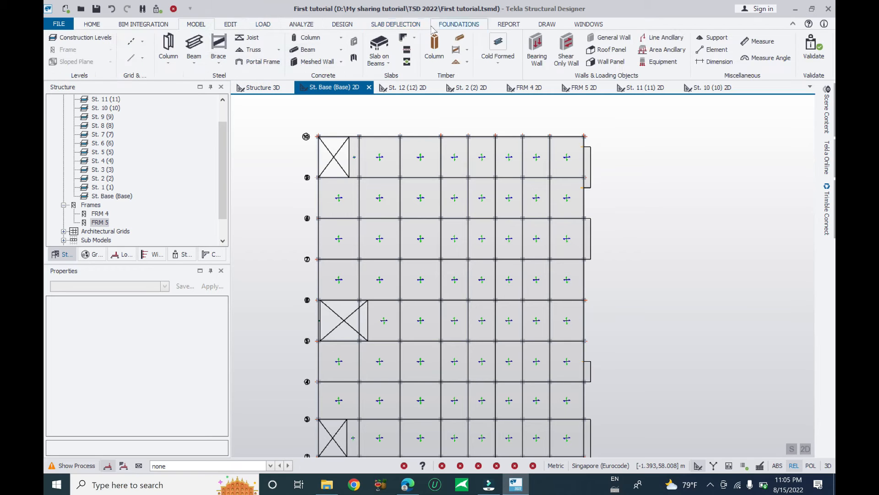
# Start creating isolated pad bases under columns and set their concrete class to C30/37.
pyautogui.click(460, 26)
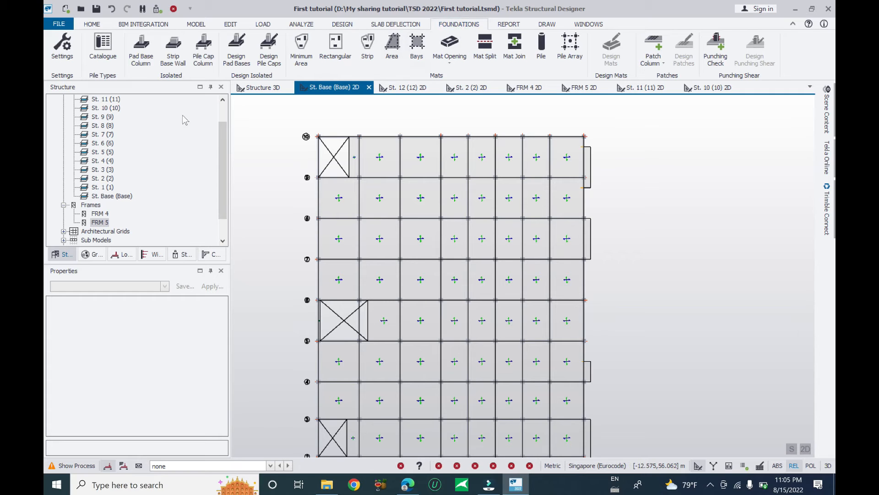
pyautogui.moveTo(693, 251); pyautogui.dragTo(688, 222, button='middle')
pyautogui.scroll(-1, 563, 204)
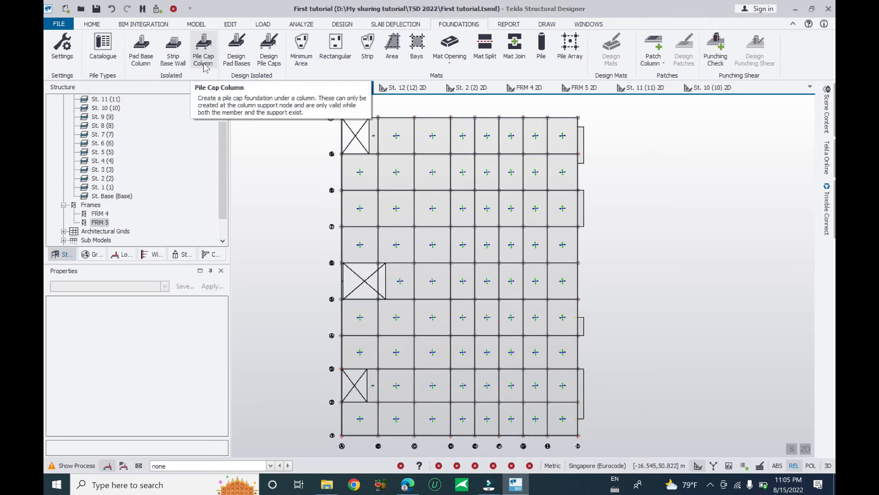
pyautogui.click(141, 47)
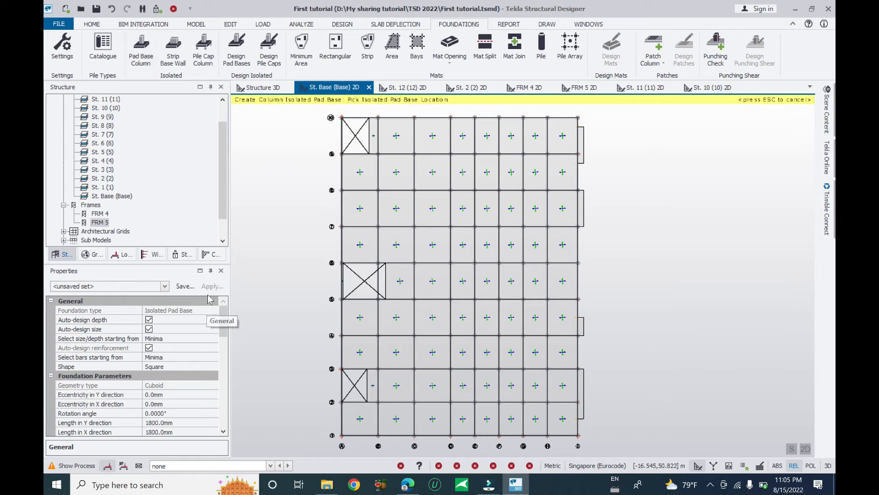
pyautogui.moveTo(224, 321); pyautogui.dragTo(224, 337)
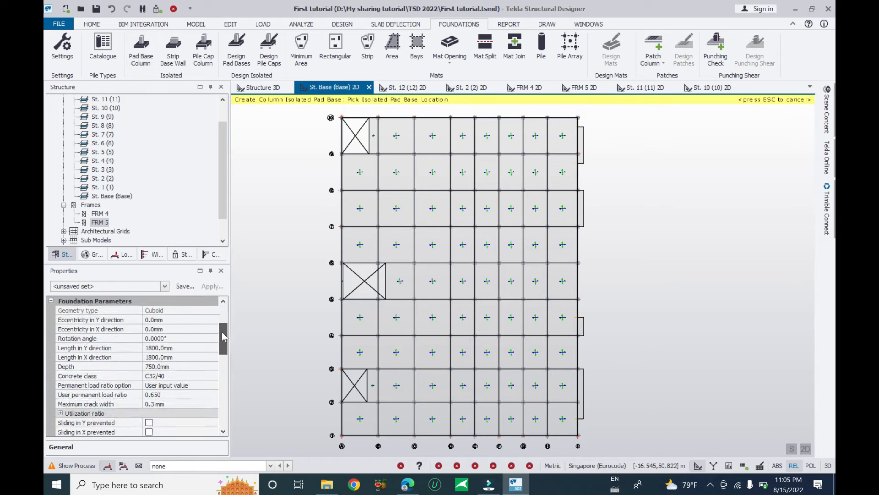
pyautogui.click(160, 348)
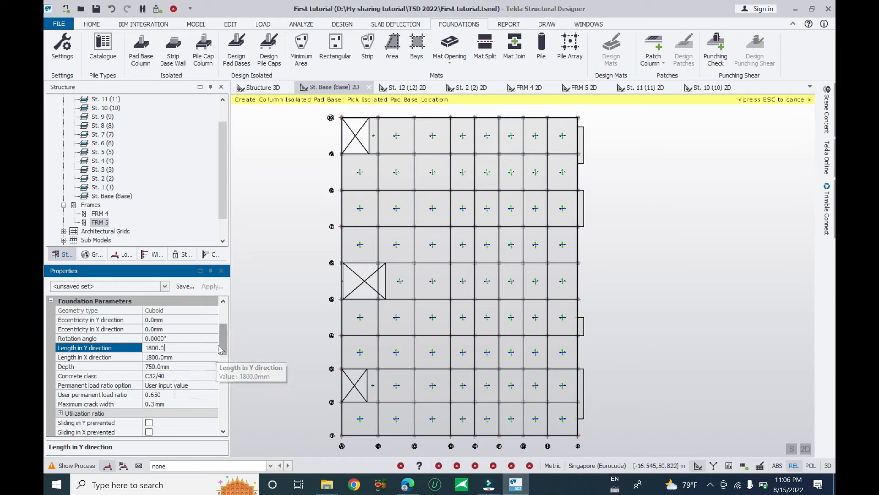
pyautogui.click(79, 368)
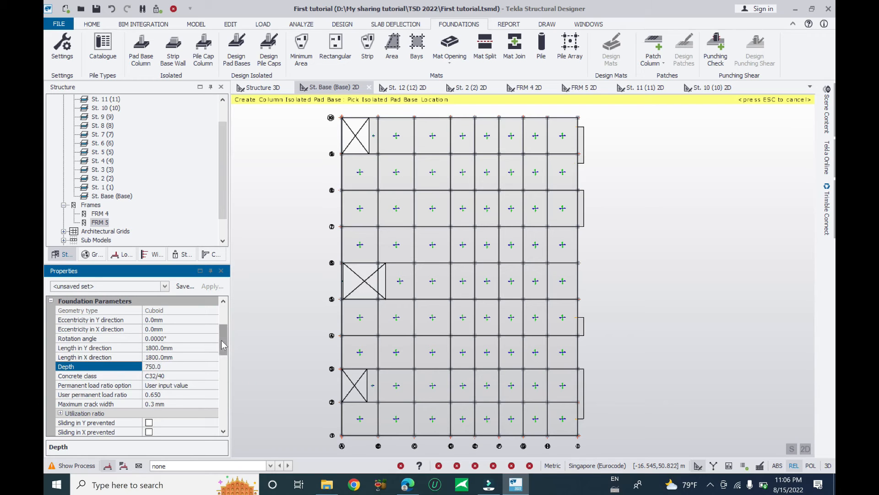
pyautogui.scroll(-1, 222, 344)
pyautogui.click(192, 360)
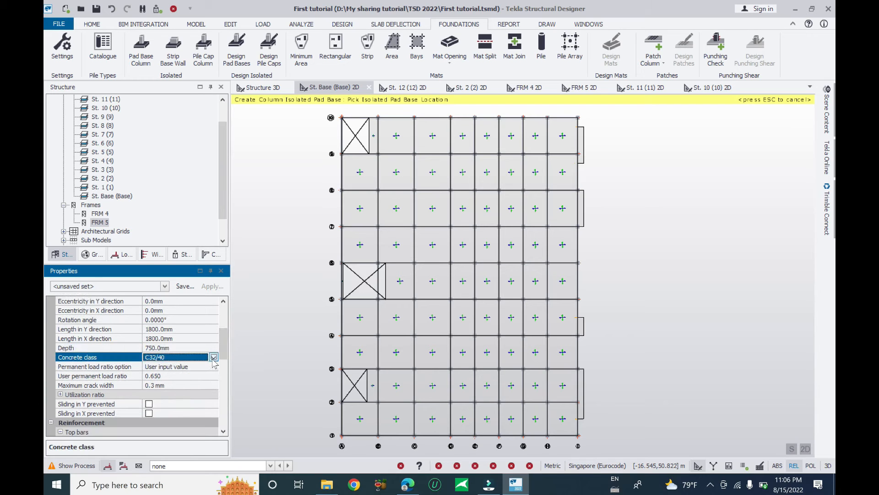
pyautogui.click(214, 357)
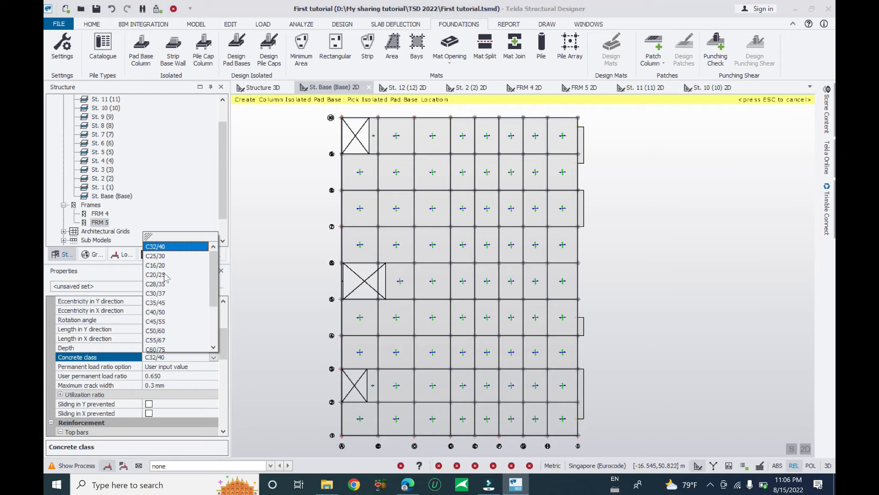
pyautogui.click(158, 293)
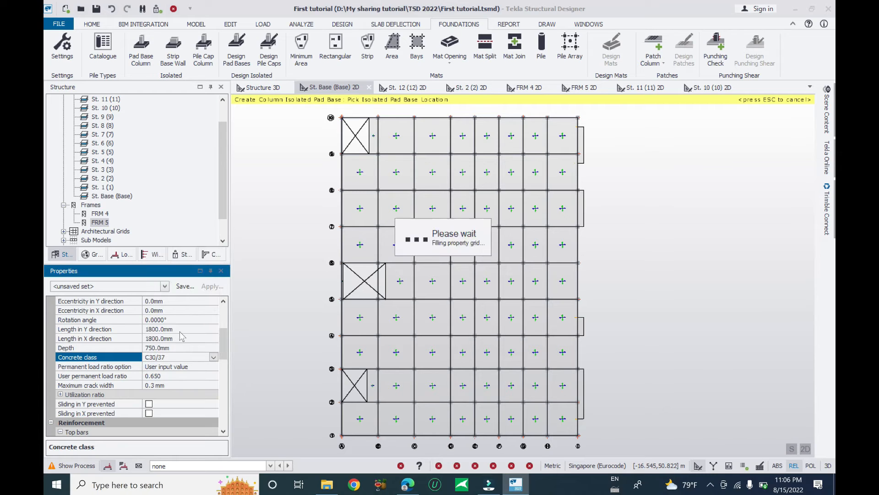
# Examine the pad base's permanent load ratio, crack width, utilization ratio and sliding options.
pyautogui.moveTo(224, 348); pyautogui.dragTo(224, 360)
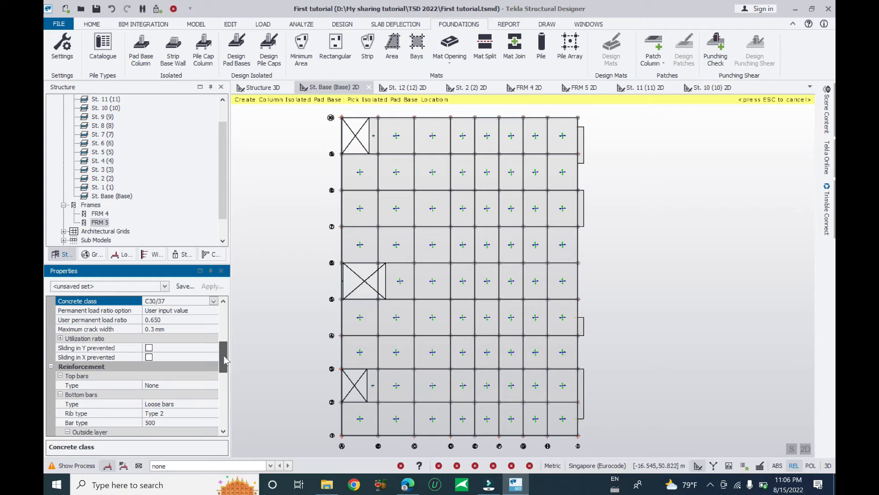
pyautogui.click(106, 320)
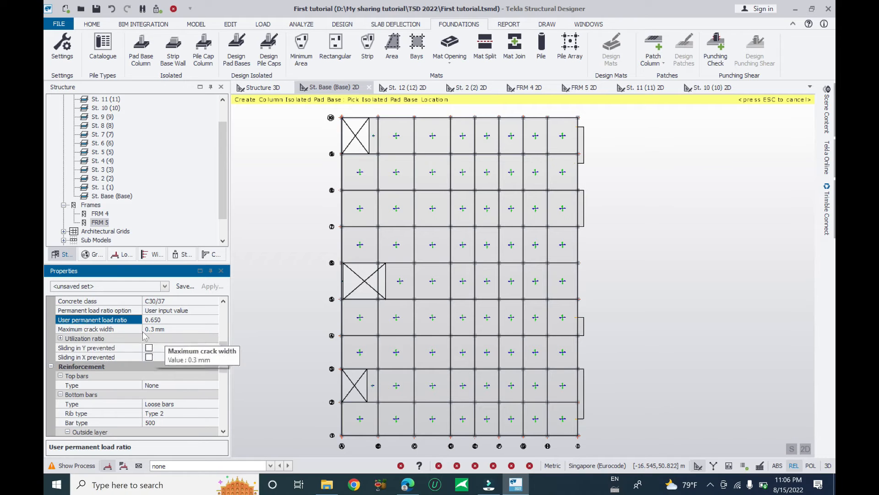
pyautogui.click(78, 339)
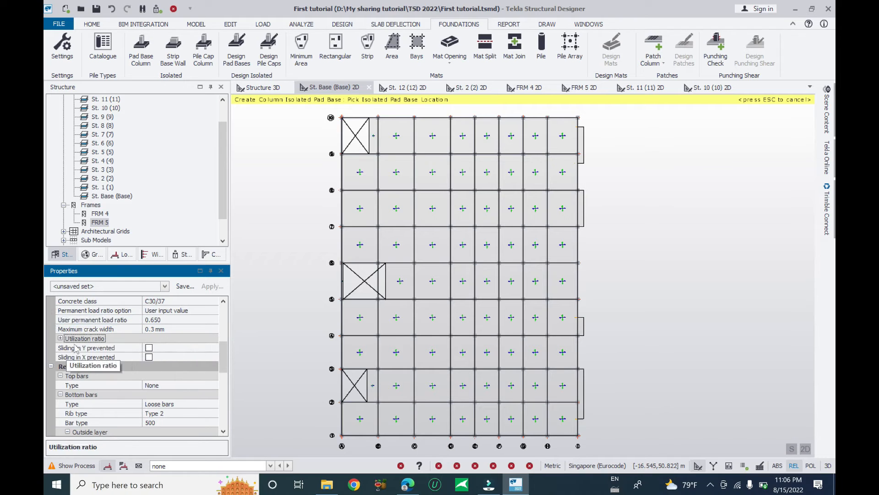
pyautogui.click(60, 338)
pyautogui.scroll(-1, 160, 358)
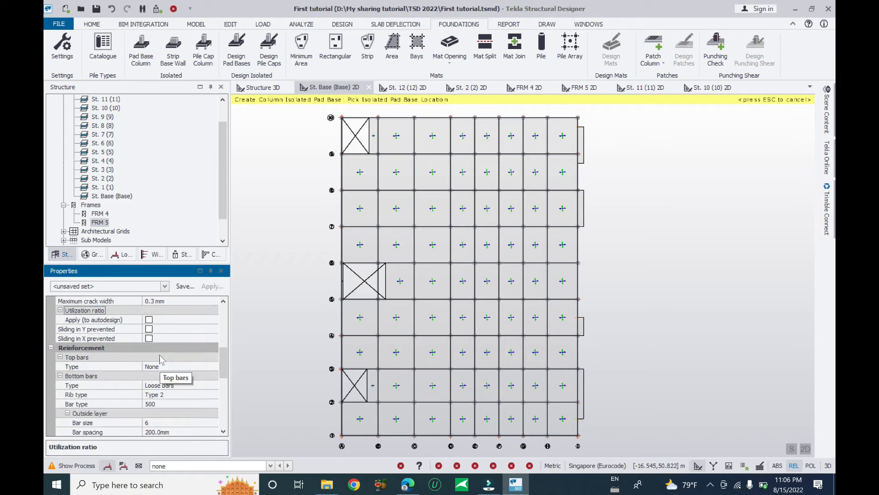
pyautogui.scroll(-1, 162, 359)
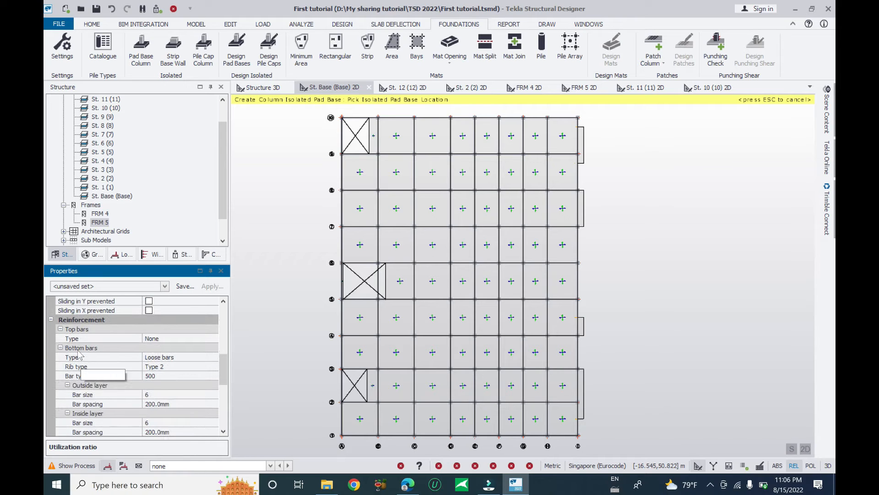
pyautogui.scroll(2, 123, 359)
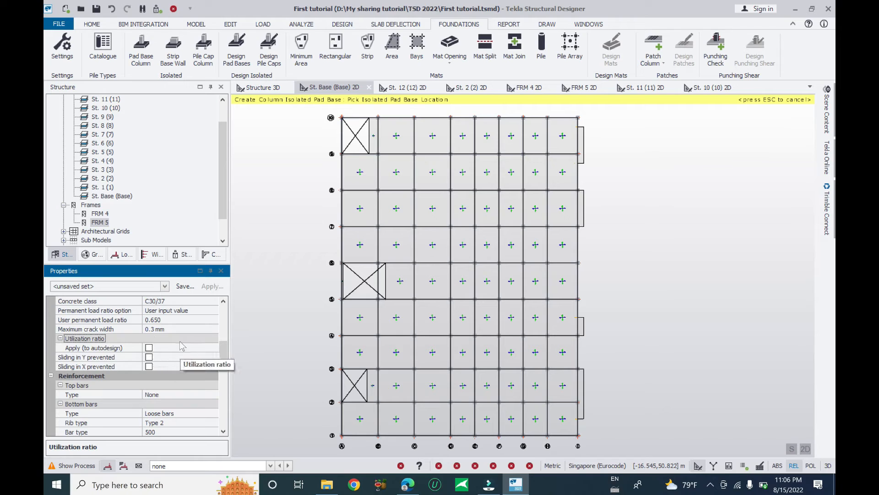
pyautogui.click(148, 349)
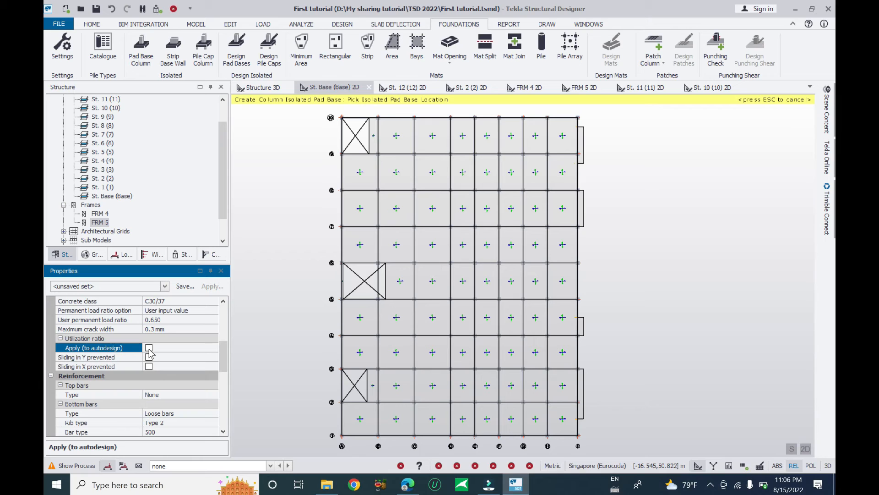
pyautogui.moveTo(226, 358); pyautogui.dragTo(226, 348)
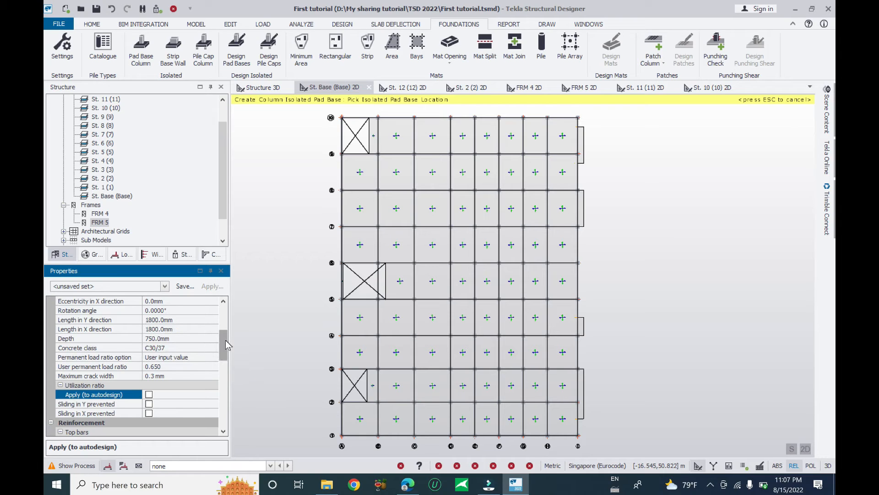
pyautogui.moveTo(224, 346); pyautogui.dragTo(224, 349)
pyautogui.scroll(-1, 224, 357)
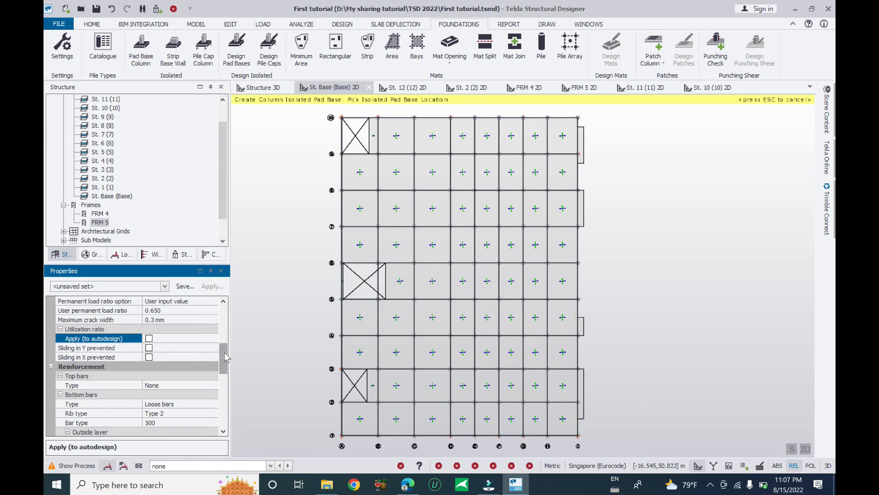
pyautogui.scroll(-2, 225, 357)
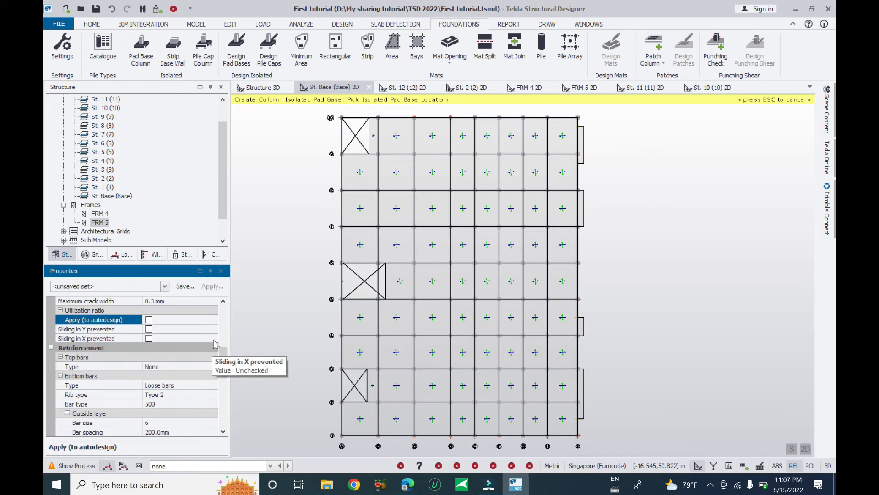
# Review the bottom bar reinforcement settings and the bar types available for the pad base.
pyautogui.moveTo(224, 359)
pyautogui.mouseDown()
pyautogui.moveTo(225, 382)
pyautogui.moveTo(223, 373)
pyautogui.mouseUp()
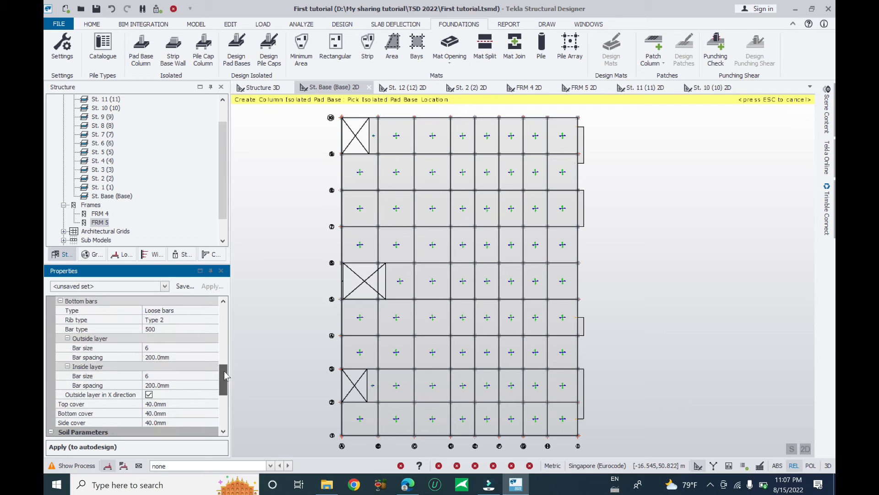
pyautogui.click(211, 330)
pyautogui.click(213, 329)
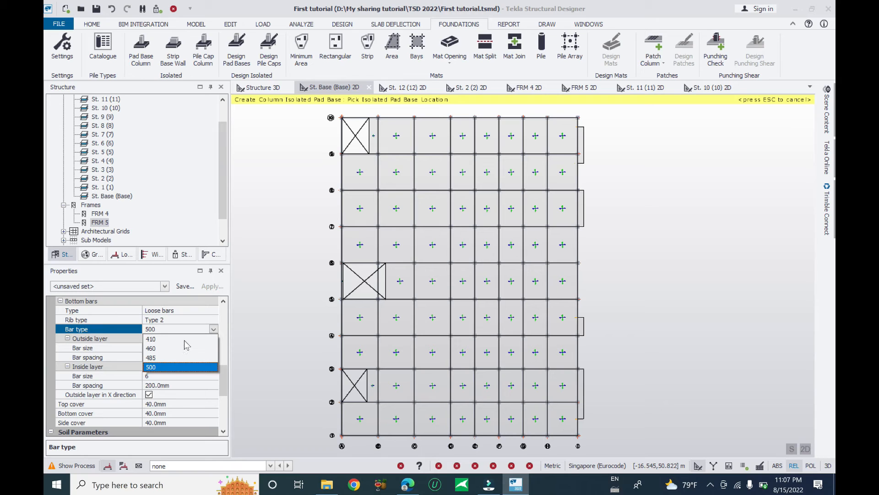
pyautogui.click(223, 327)
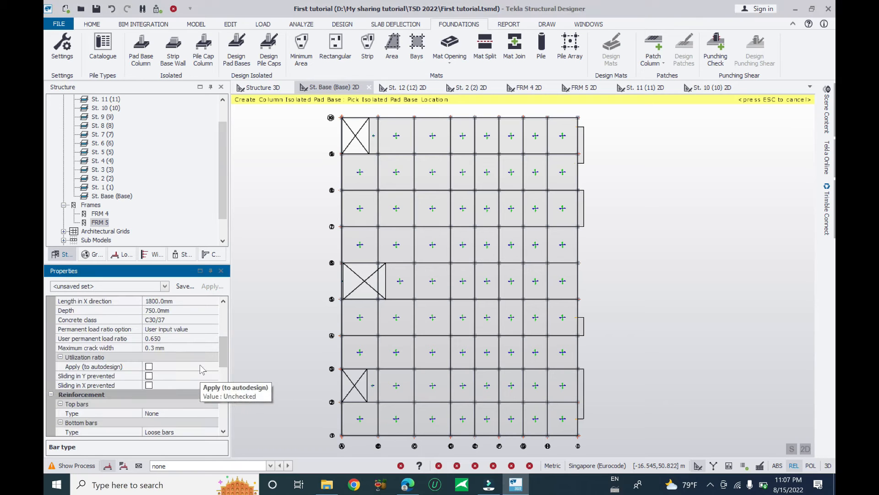
pyautogui.scroll(-5, 183, 394)
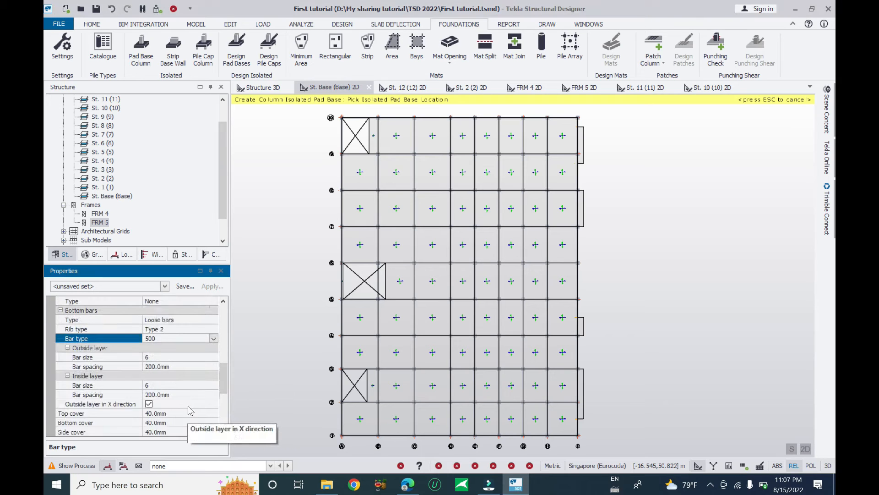
# Set the pad base's top, bottom and side concrete cover to 50 mm each.
pyautogui.scroll(-2, 188, 398)
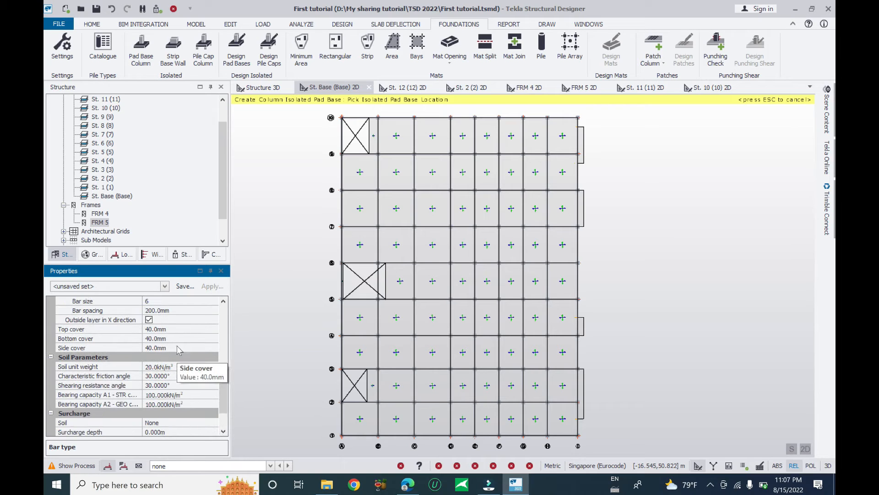
pyautogui.click(174, 330)
pyautogui.write('50')
pyautogui.press('Tab')
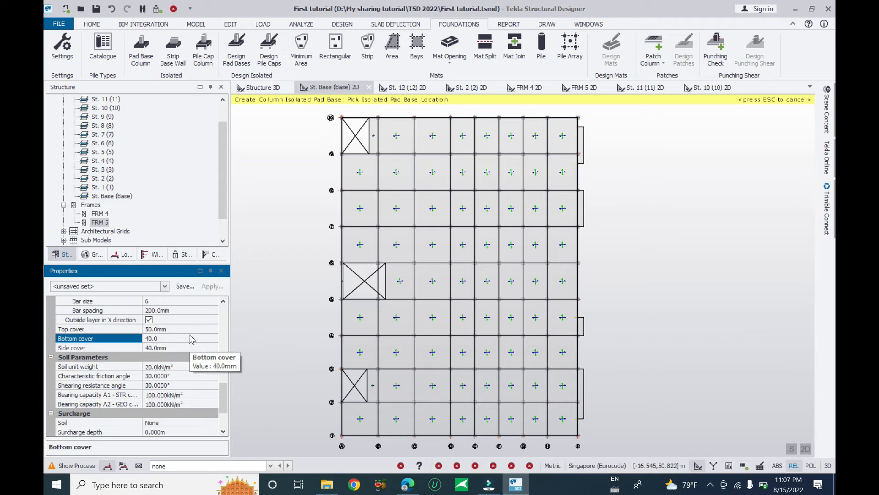
pyautogui.write('50')
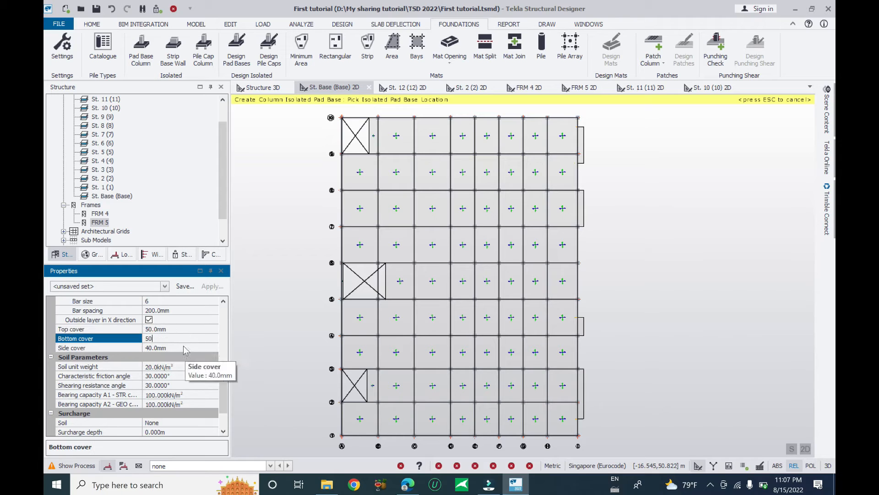
pyautogui.press('Tab')
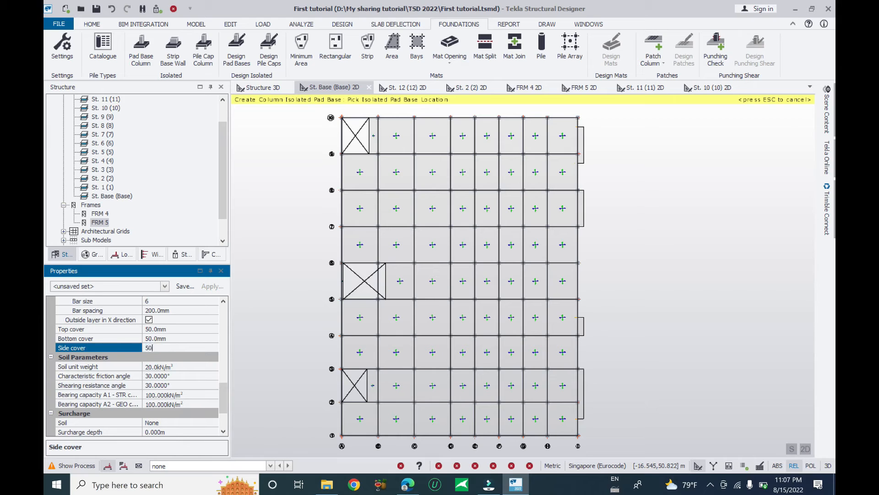
pyautogui.write('50')
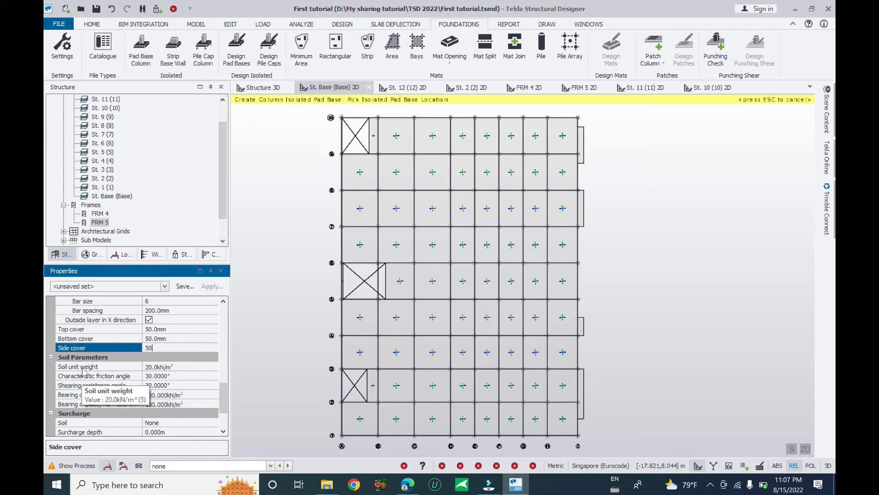
pyautogui.write('.0')
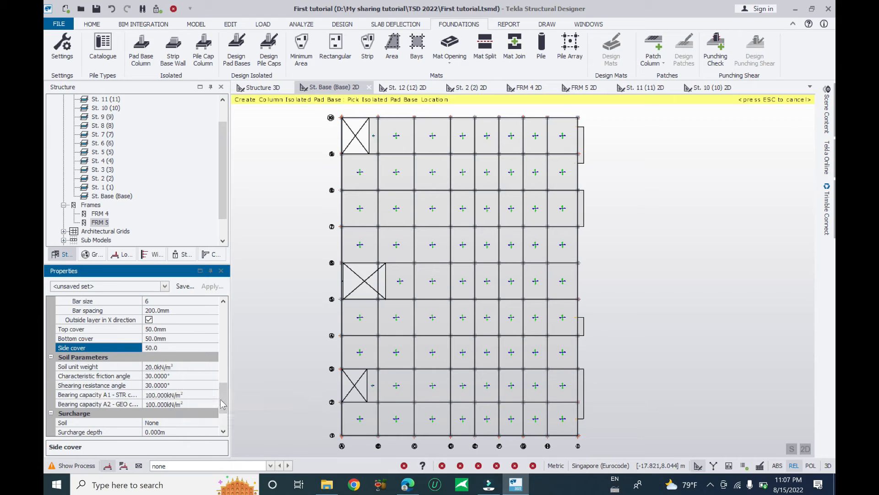
# Set the soil bearing capacity for both A1 - STR and A2 - GEO combinations to 150 kN/m².
pyautogui.click(181, 396)
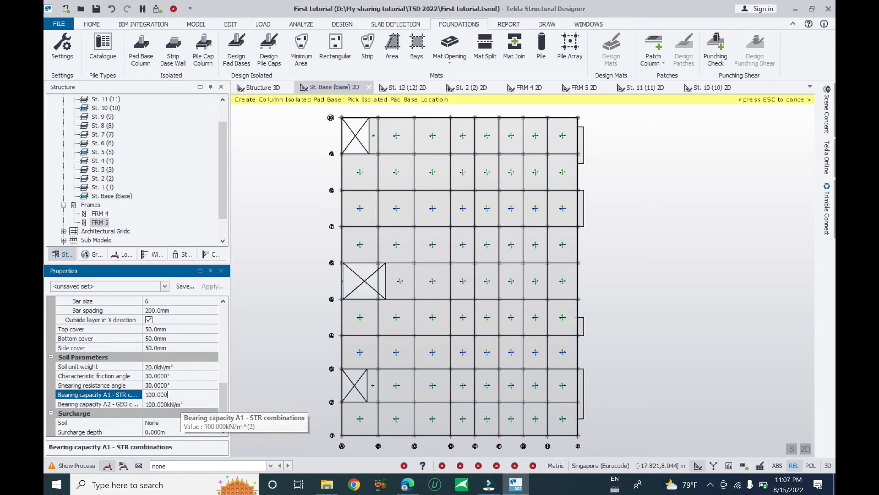
pyautogui.doubleClick(161, 394)
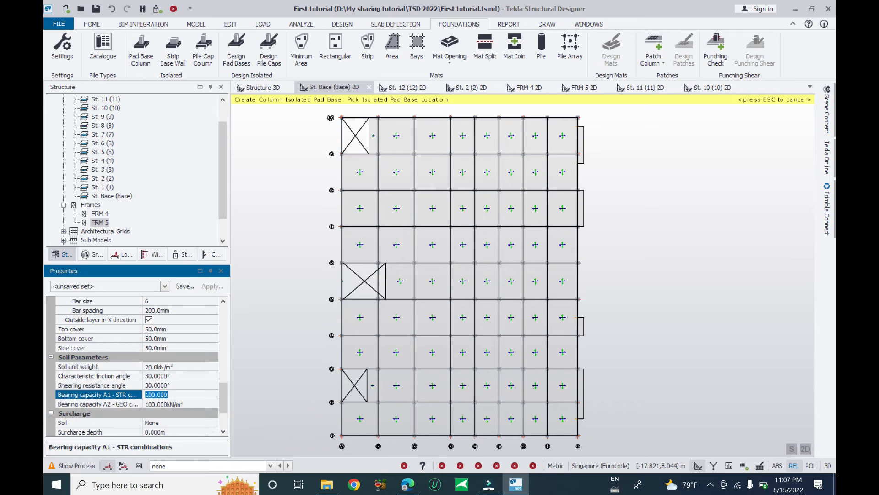
pyautogui.write('150')
pyautogui.press('Tab')
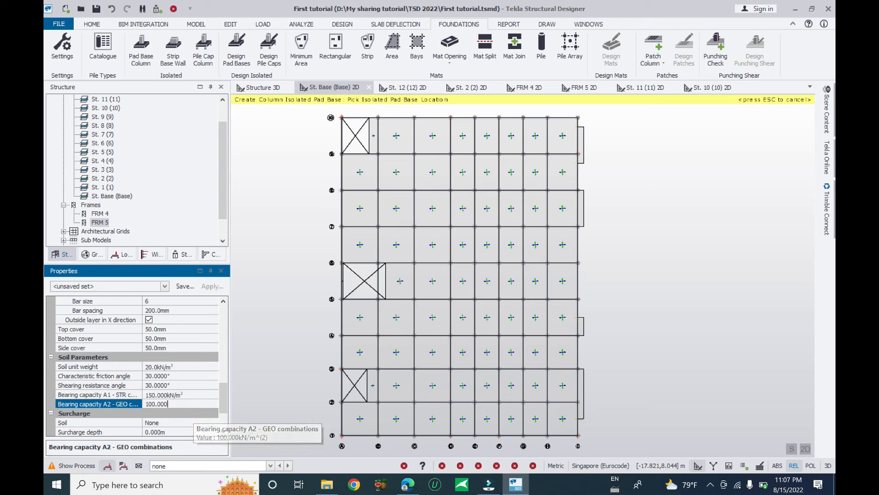
pyautogui.write('15')
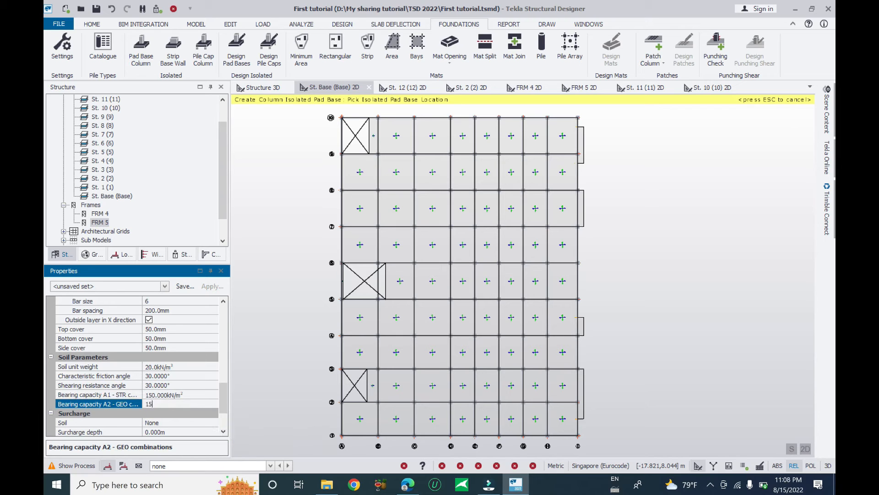
pyautogui.write('0')
pyautogui.click(194, 396)
pyautogui.scroll(-1, 375, 212)
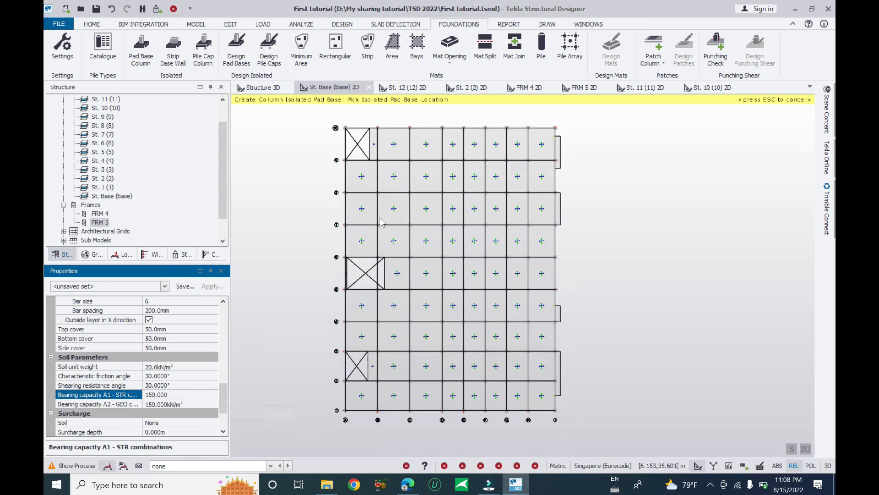
pyautogui.click(363, 150)
pyautogui.scroll(2, 363, 149)
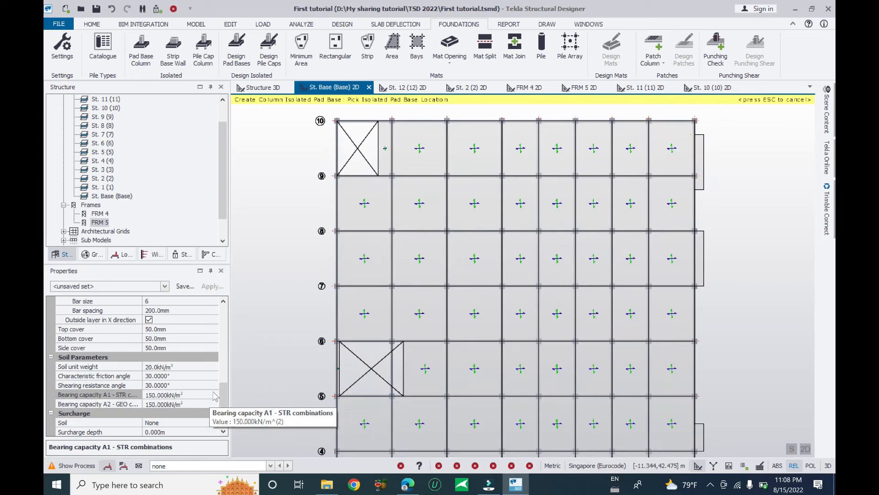
# Place isolated pad bases under the first two columns along gridline 10, starting from the corner column beside the slab opening.
pyautogui.moveTo(222, 399); pyautogui.dragTo(224, 317)
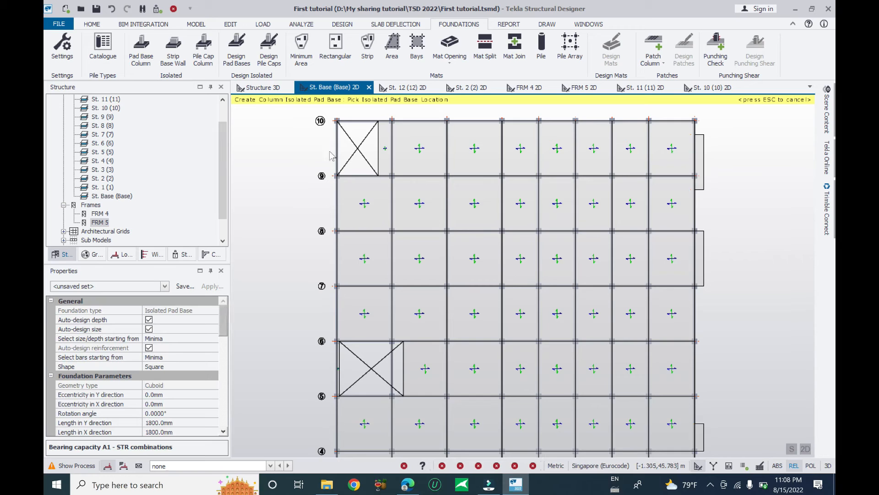
pyautogui.moveTo(335, 142); pyautogui.dragTo(341, 187, button='middle')
pyautogui.scroll(5, 343, 191)
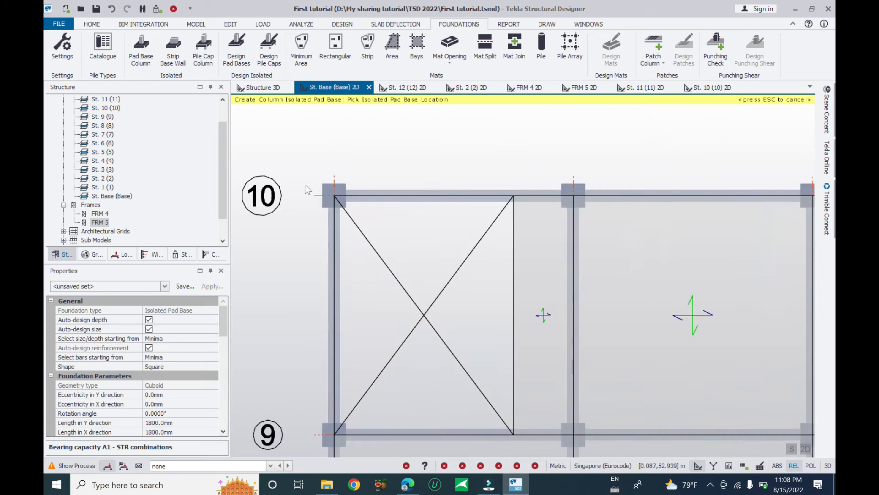
pyautogui.scroll(-2, 319, 197)
pyautogui.click(359, 236)
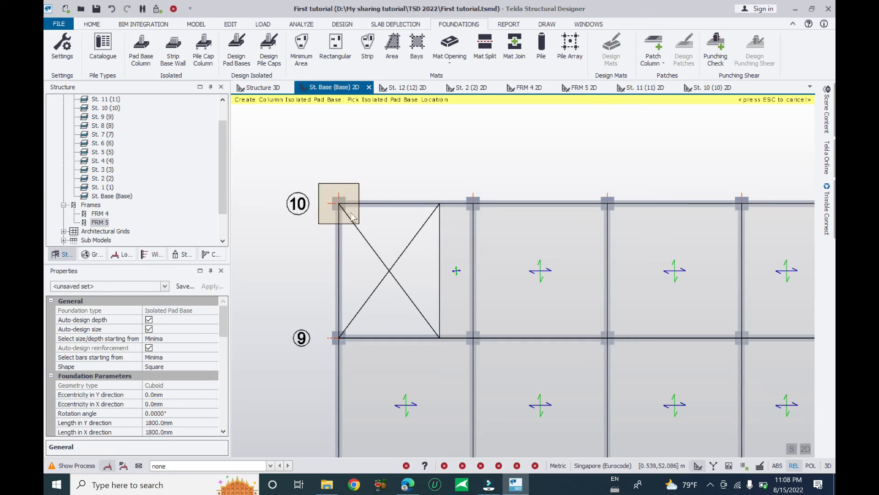
pyautogui.scroll(-3, 351, 210)
pyautogui.moveTo(370, 249); pyautogui.dragTo(357, 212, button='middle')
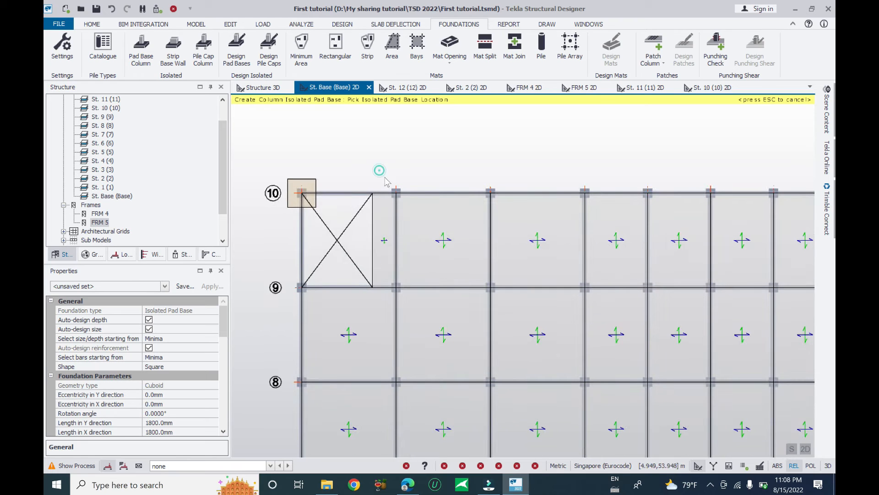
pyautogui.click(415, 219)
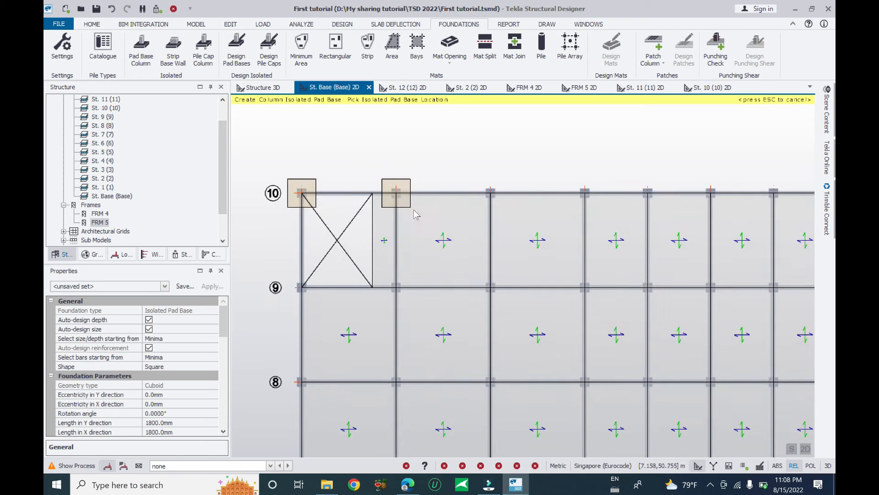
# Place isolated pad bases under all the remaining columns of the base level plan at once.
pyautogui.scroll(-3, 413, 210)
pyautogui.scroll(-1, 412, 160)
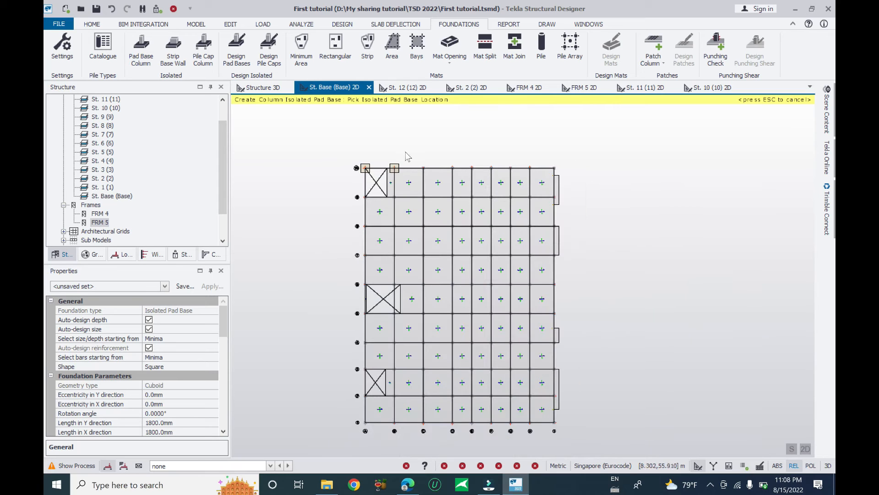
pyautogui.moveTo(357, 154); pyautogui.dragTo(569, 427)
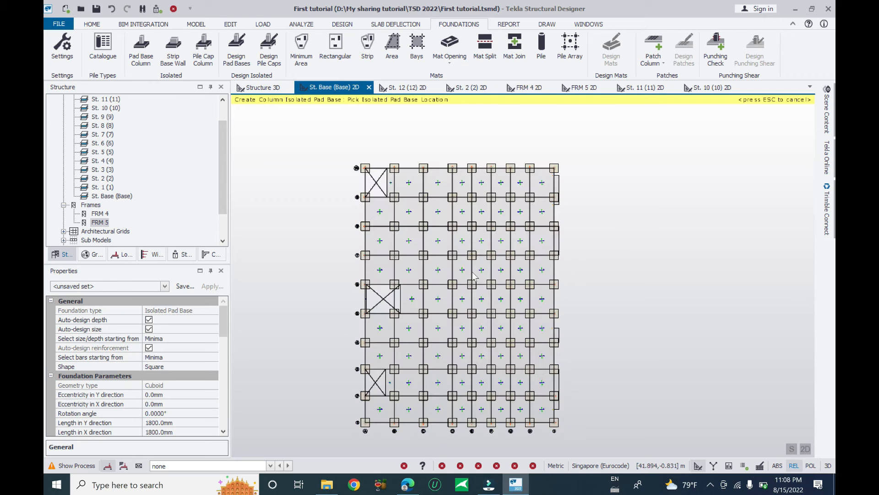
# Inspect the pad bases under the building's columns in the 3D structure view.
pyautogui.click(255, 87)
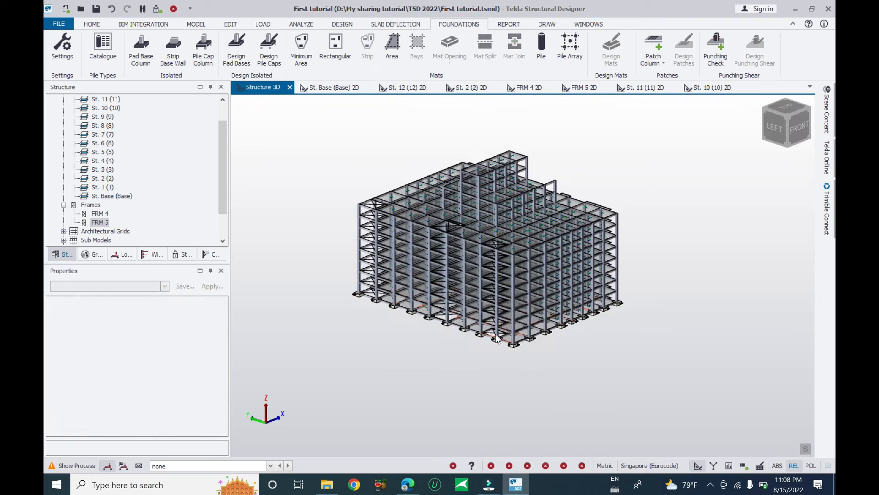
pyautogui.scroll(10, 570, 369)
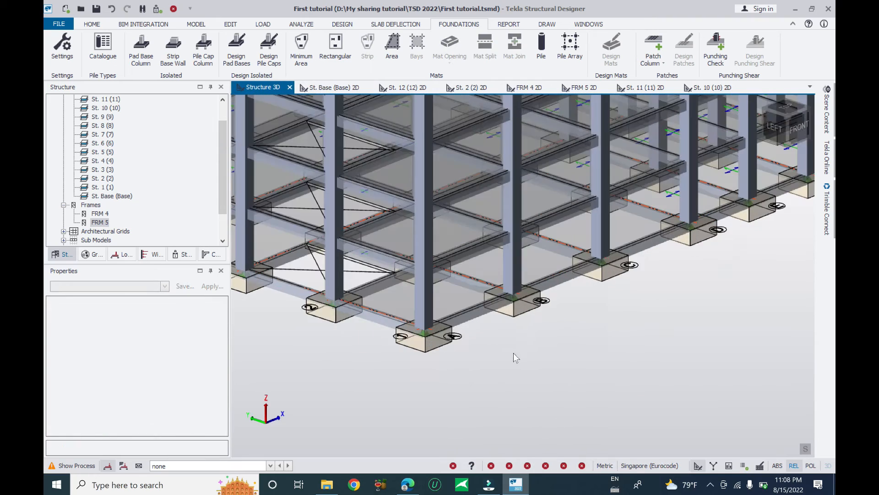
pyautogui.scroll(-10, 591, 325)
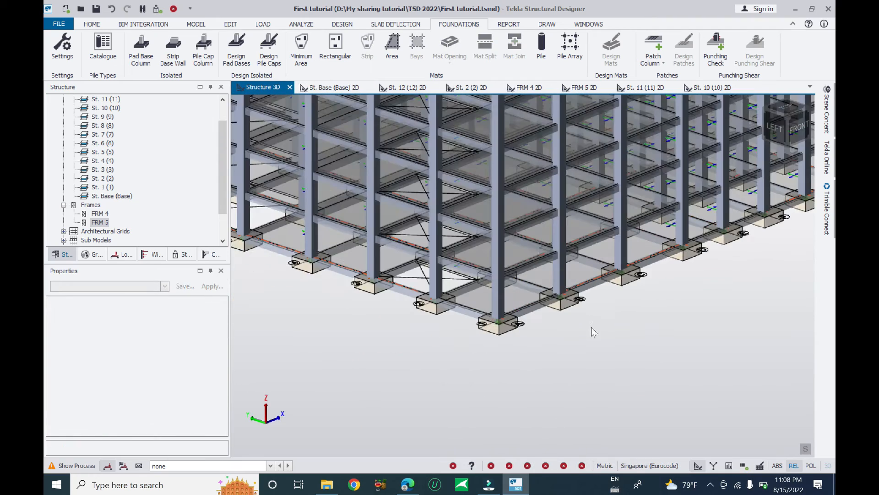
pyautogui.moveTo(607, 366); pyautogui.dragTo(228, 251, button='right')
pyautogui.moveTo(565, 306); pyautogui.dragTo(630, 361, button='right')
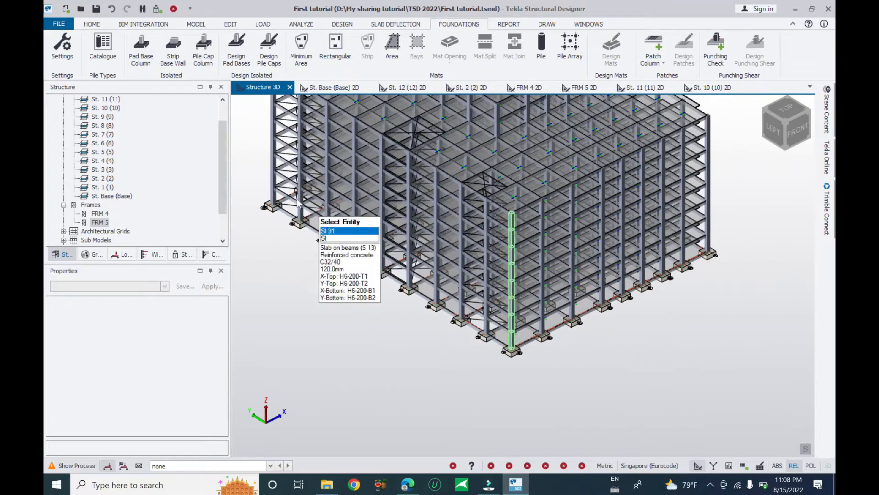
pyautogui.moveTo(429, 260); pyautogui.dragTo(443, 318, button='middle')
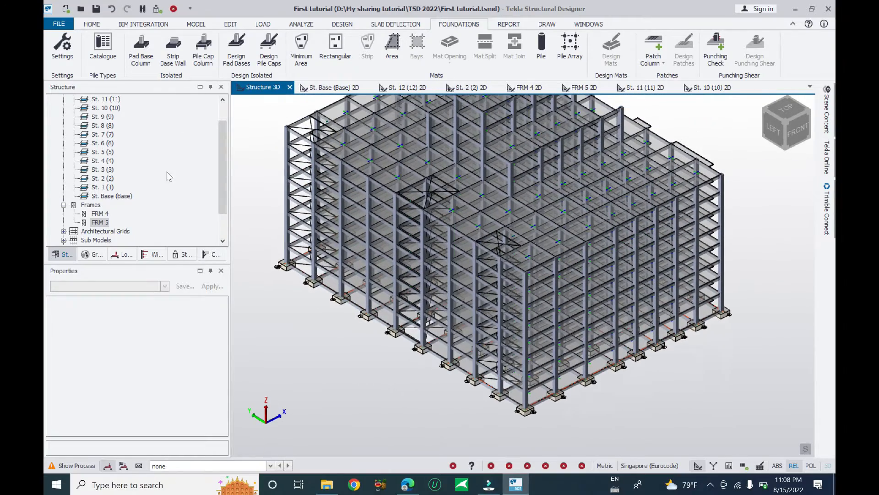
# Return to the base level plan and undo the placement of the pad bases under the columns.
pyautogui.click(331, 88)
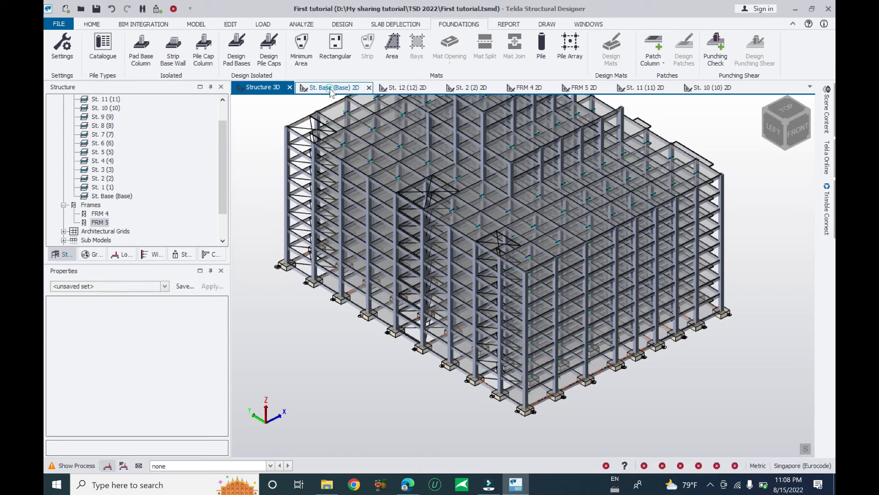
pyautogui.moveTo(605, 281); pyautogui.dragTo(604, 268, button='middle')
pyautogui.scroll(1, 437, 163)
pyautogui.moveTo(697, 285); pyautogui.dragTo(650, 243, button='middle')
pyautogui.scroll(-2, 551, 235)
pyautogui.scroll(6, 540, 367)
pyautogui.scroll(-5, 551, 418)
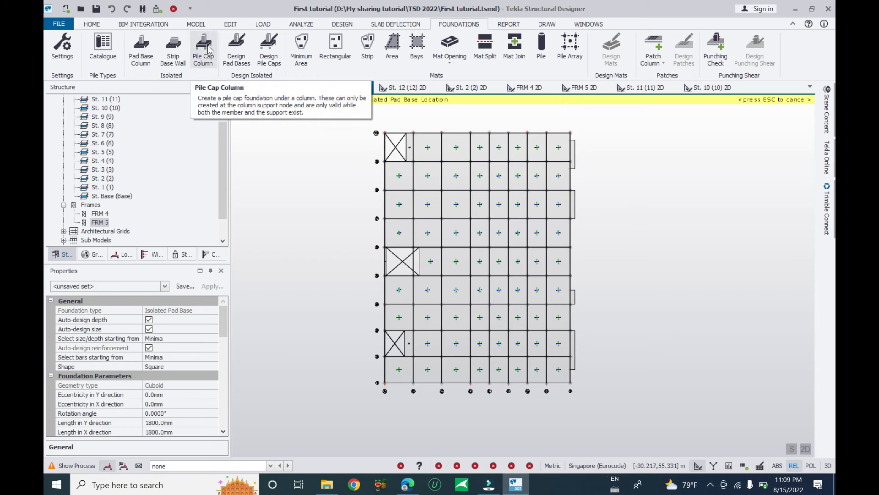
# Add a new pile type named D30cm with Driven installation to the pile catalogue.
pyautogui.click(98, 45)
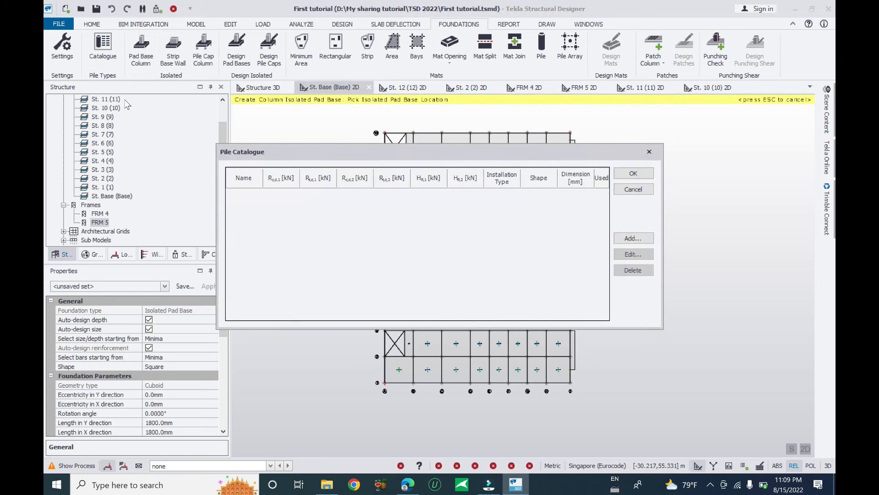
pyautogui.click(632, 239)
pyautogui.click(354, 205)
pyautogui.click(504, 202)
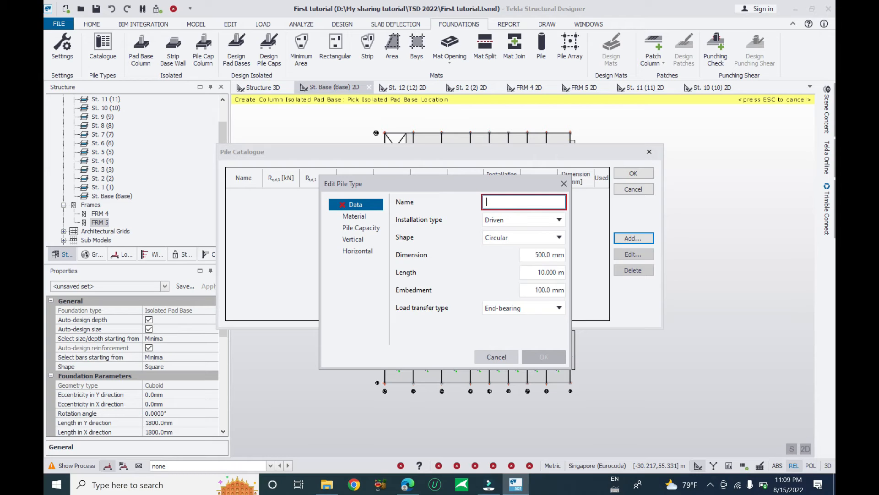
pyautogui.click(536, 221)
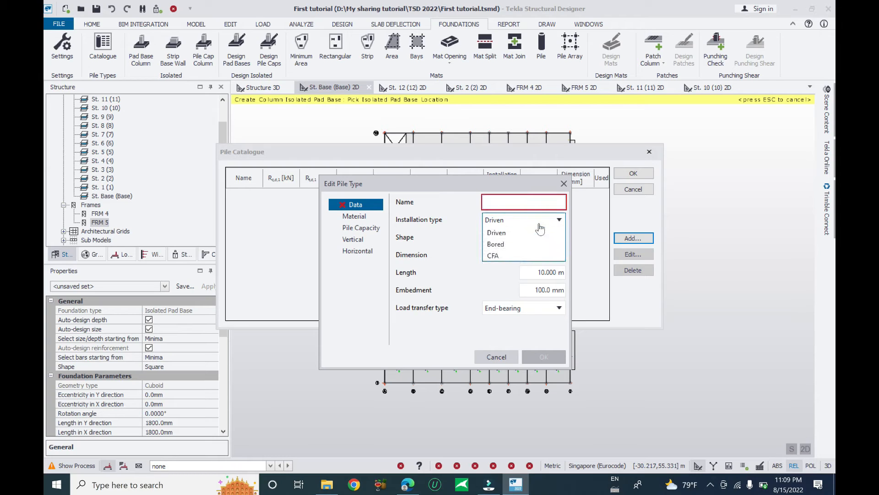
pyautogui.click(461, 233)
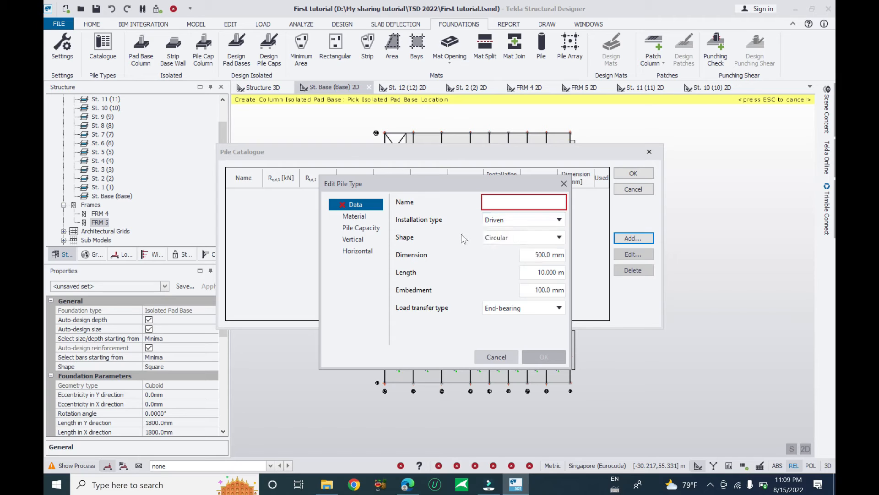
pyautogui.click(508, 202)
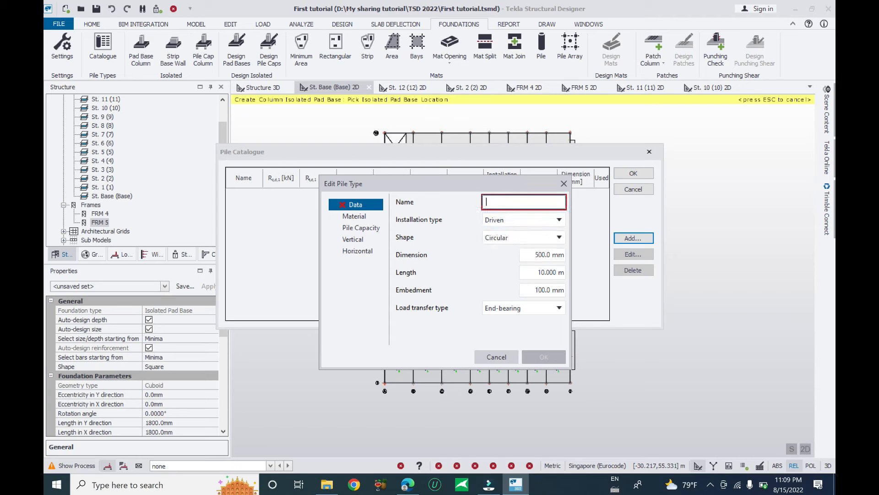
pyautogui.write('D30cm')
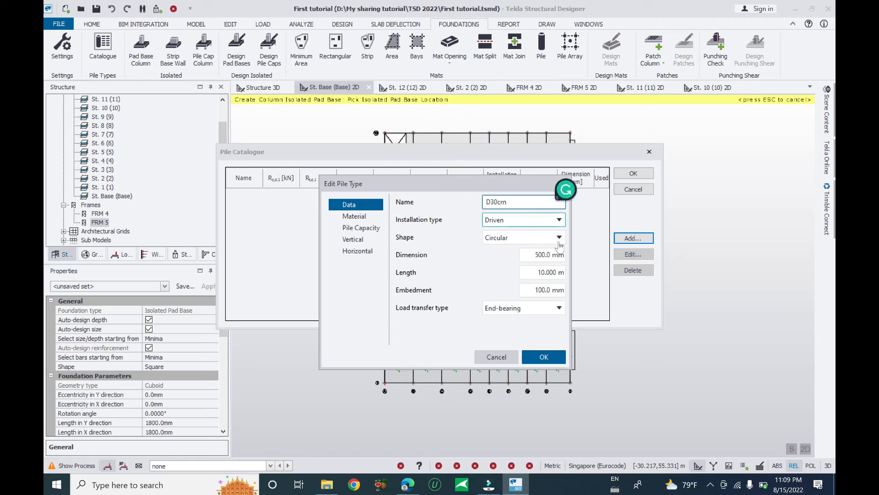
# Make the D30cm pile Square, with a dimension of 300 mm and a length of 6 m.
pyautogui.click(537, 238)
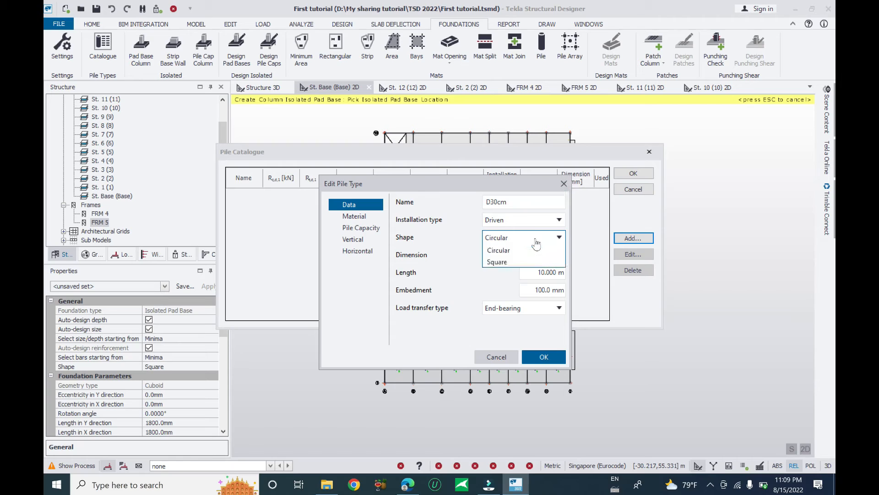
pyautogui.click(501, 263)
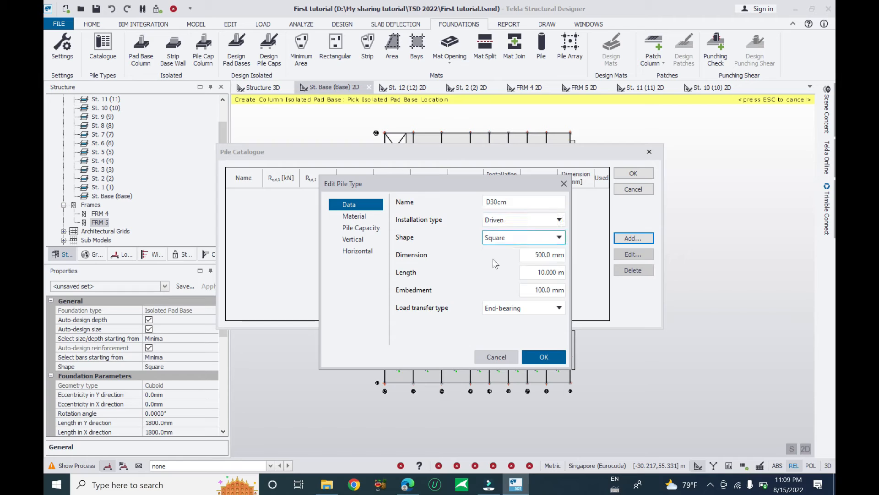
pyautogui.click(545, 257)
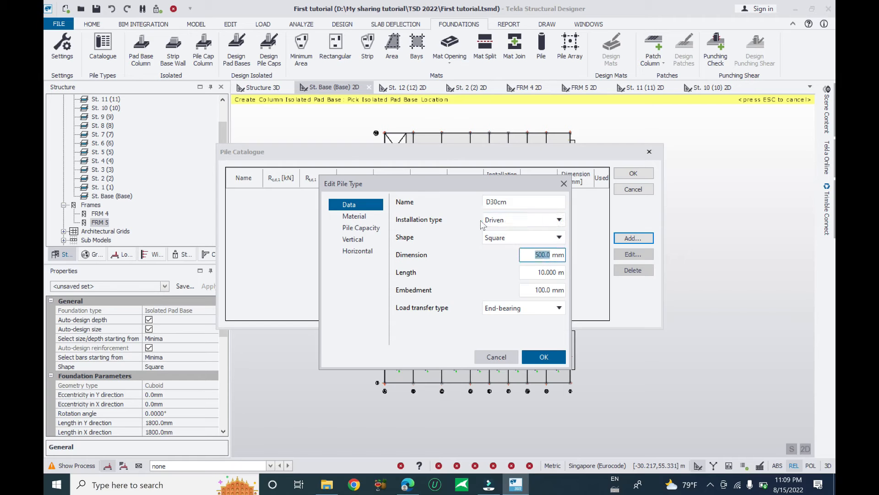
pyautogui.write('300')
pyautogui.click(547, 272)
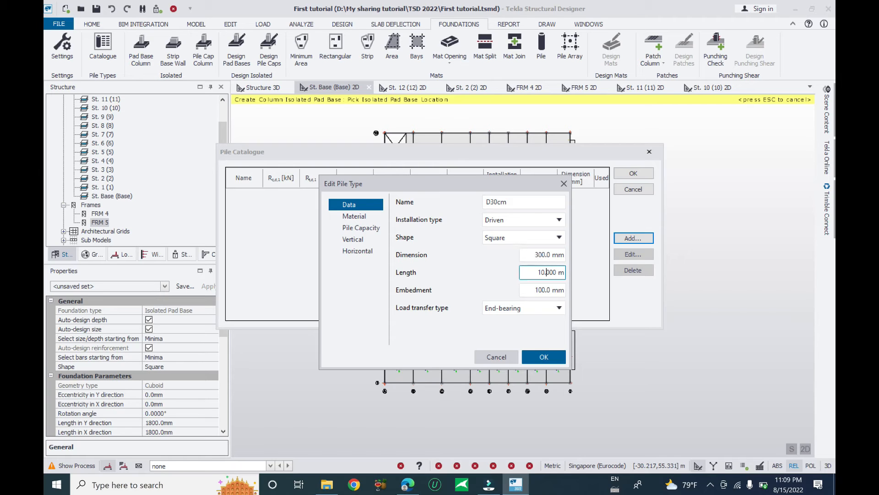
pyautogui.doubleClick(560, 274)
pyautogui.write('6')
pyautogui.click(548, 290)
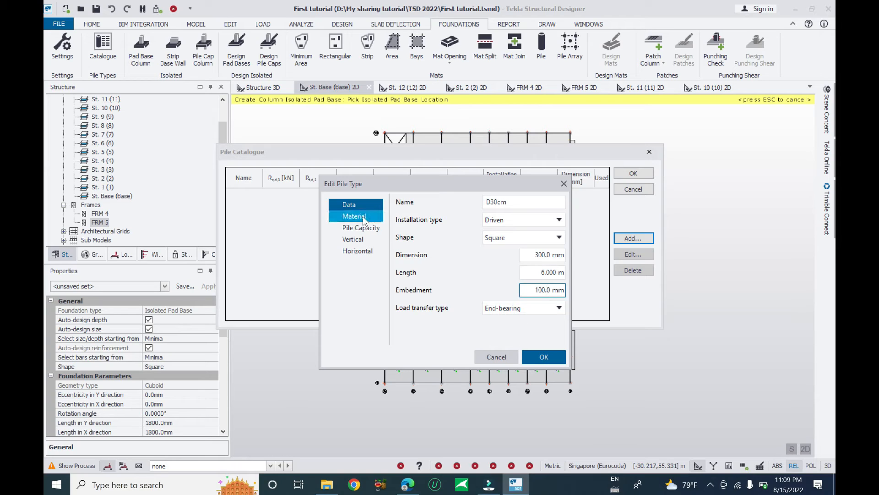
# Review the pile's material data and set its GEO axial compressive and tensile resistances to 200 kN each.
pyautogui.click(354, 215)
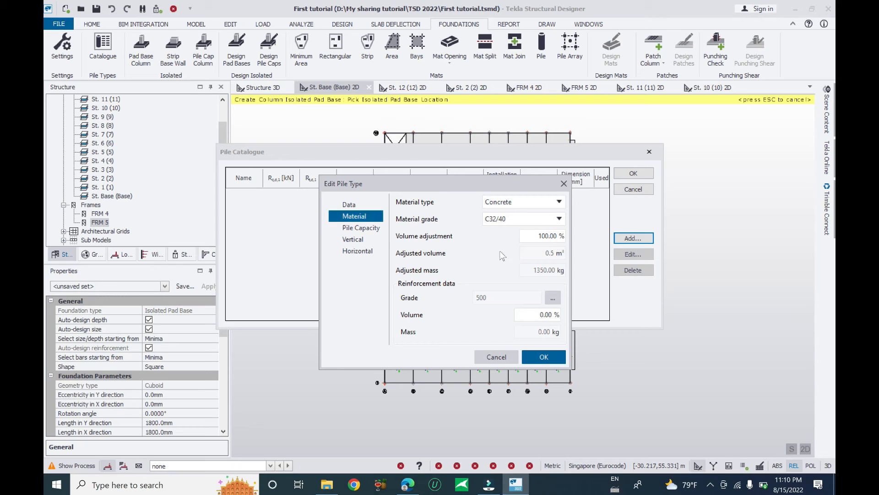
pyautogui.click(362, 228)
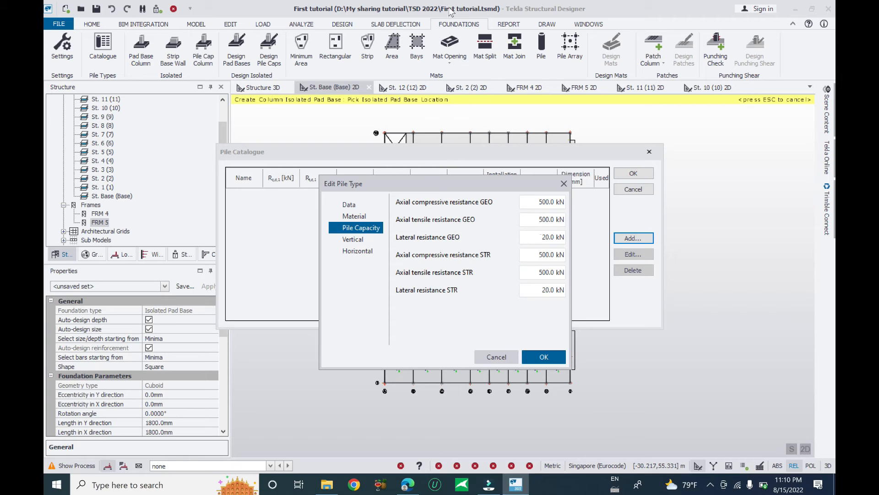
pyautogui.moveTo(489, 183); pyautogui.dragTo(431, 183)
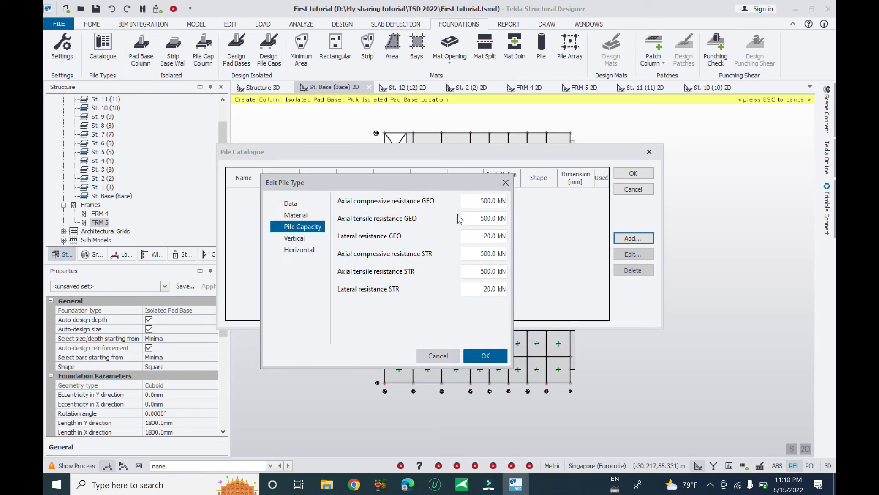
pyautogui.doubleClick(486, 201)
pyautogui.click(487, 201)
pyautogui.write('200')
pyautogui.write('2')
pyautogui.write('00')
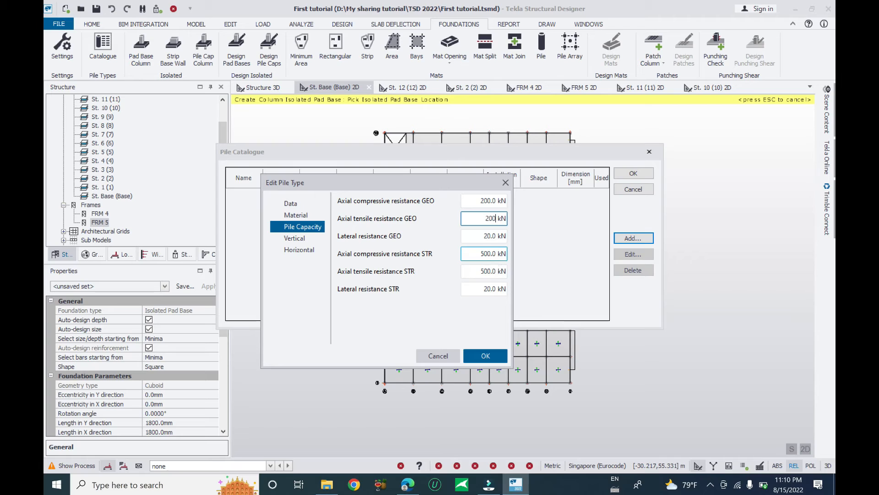
pyautogui.click(484, 235)
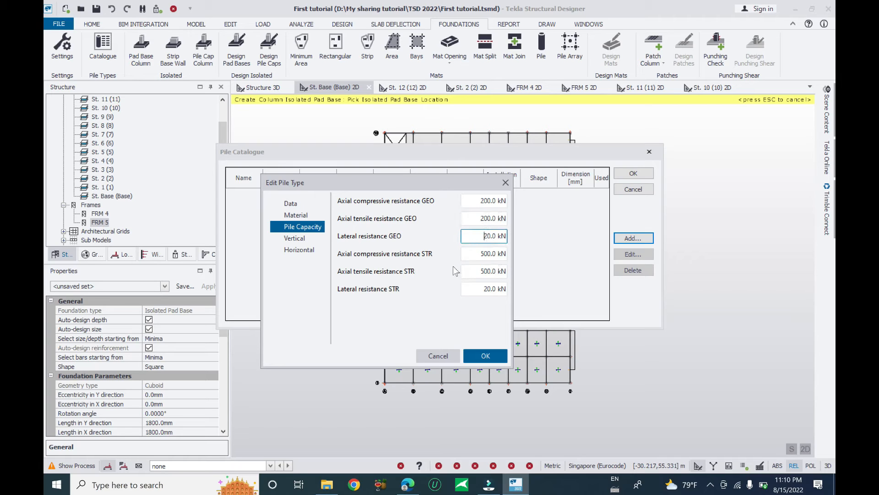
# Set the pile's STR axial compressive resistance to 200 kN and its STR axial tensile resistance to 5 kN.
pyautogui.press('Tab')
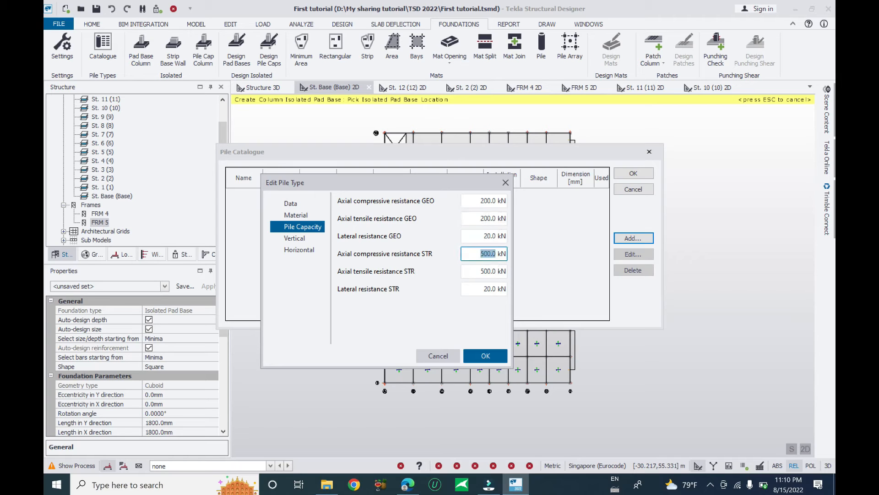
pyautogui.write('200')
pyautogui.press('Tab')
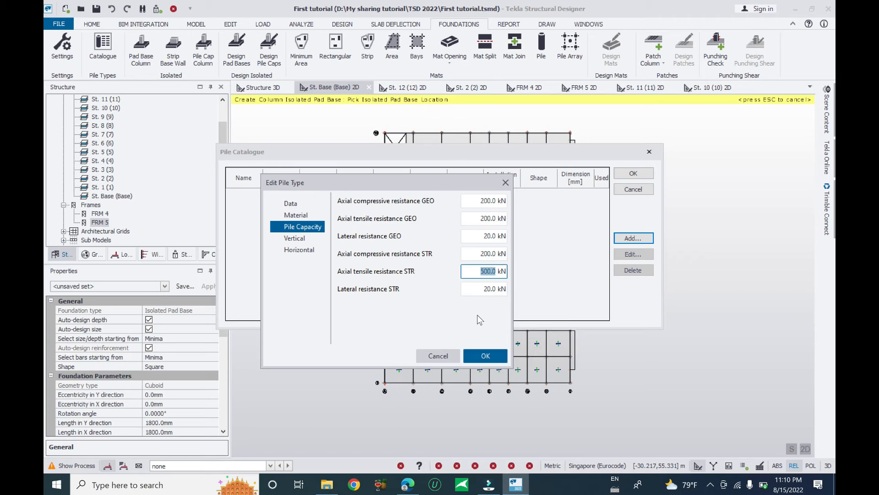
pyautogui.write('5')
pyautogui.click(485, 288)
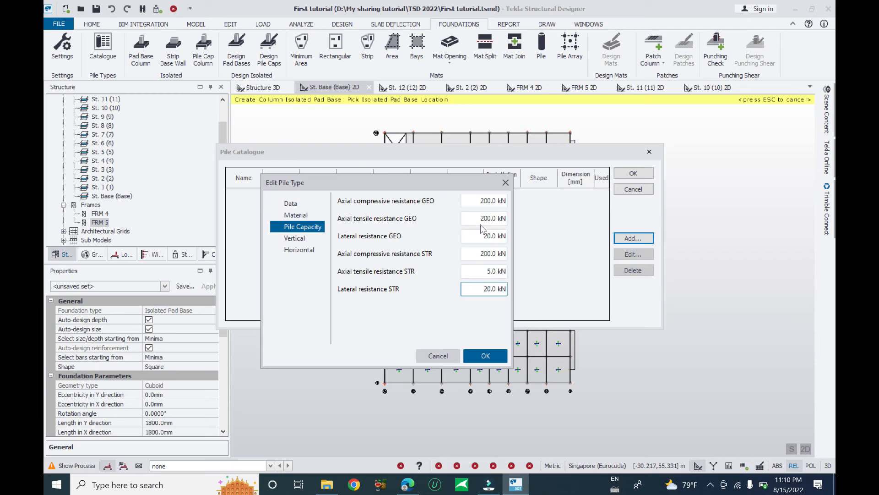
# Examine the linearity options and spring stiffness for the pile's vertical behaviour.
pyautogui.click(298, 238)
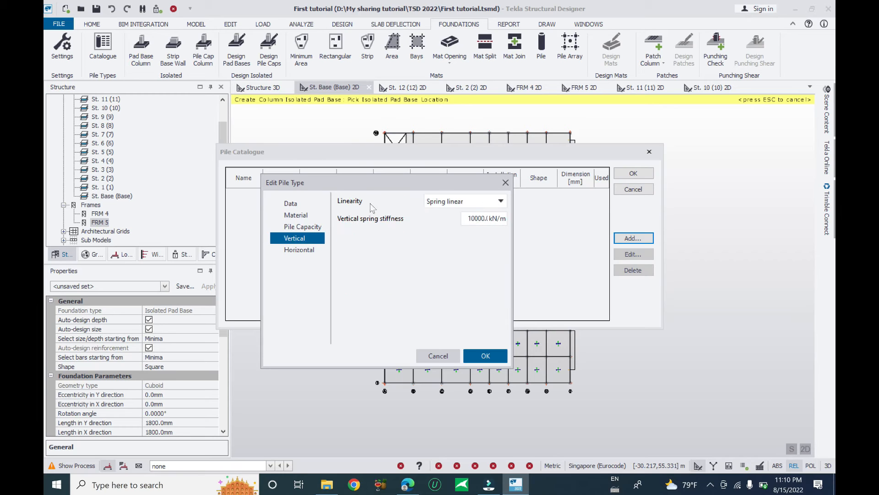
pyautogui.click(485, 202)
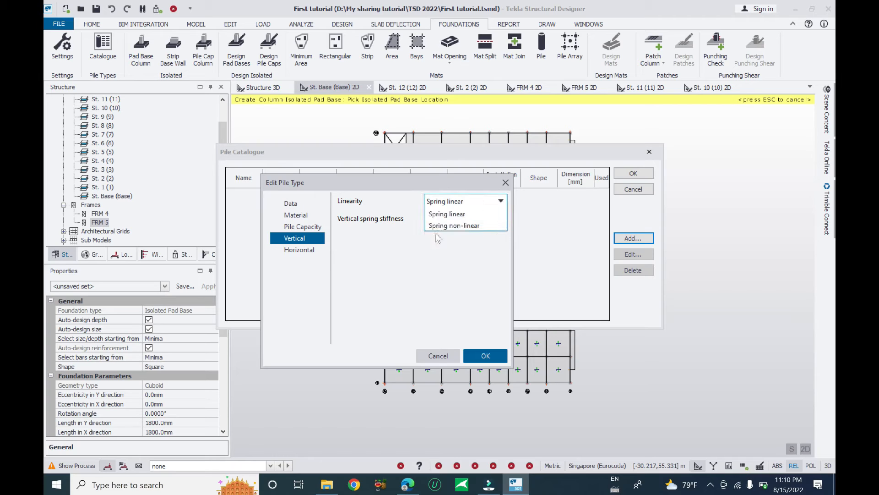
pyautogui.click(402, 260)
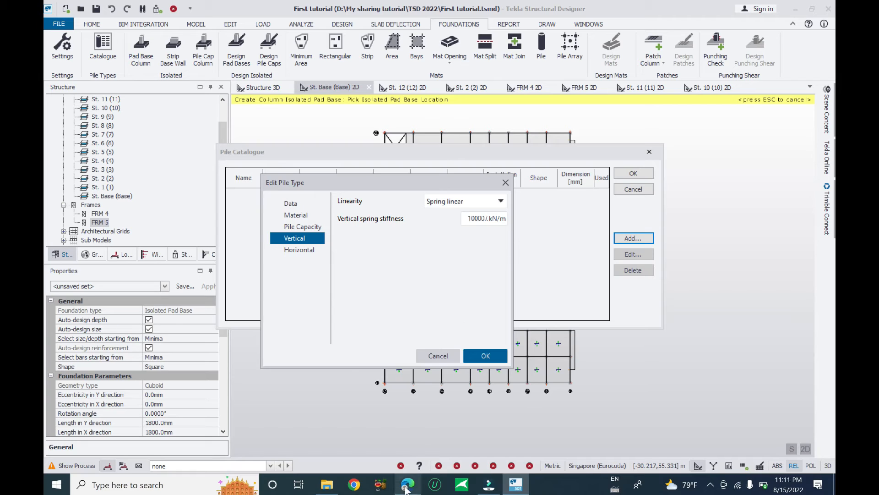
# Switch to Microsoft Edge, go to youtube.com and open the channel's own video list.
pyautogui.moveTo(407, 479)
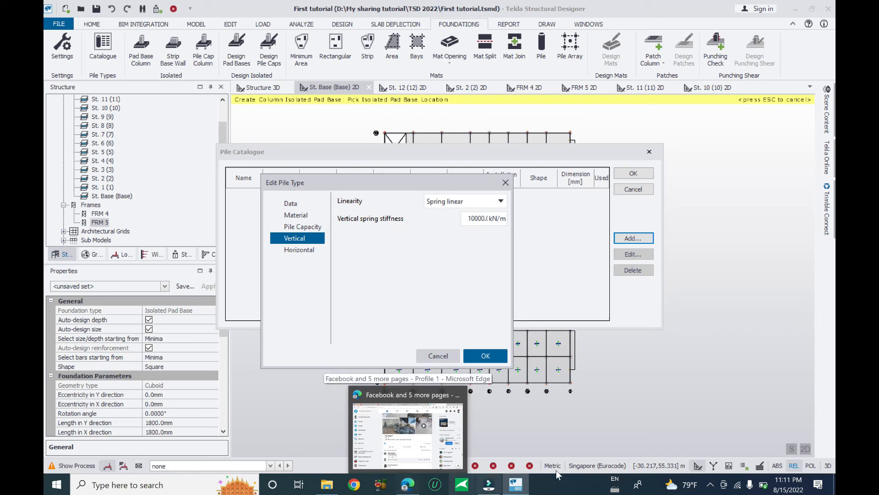
pyautogui.rightClick(408, 484)
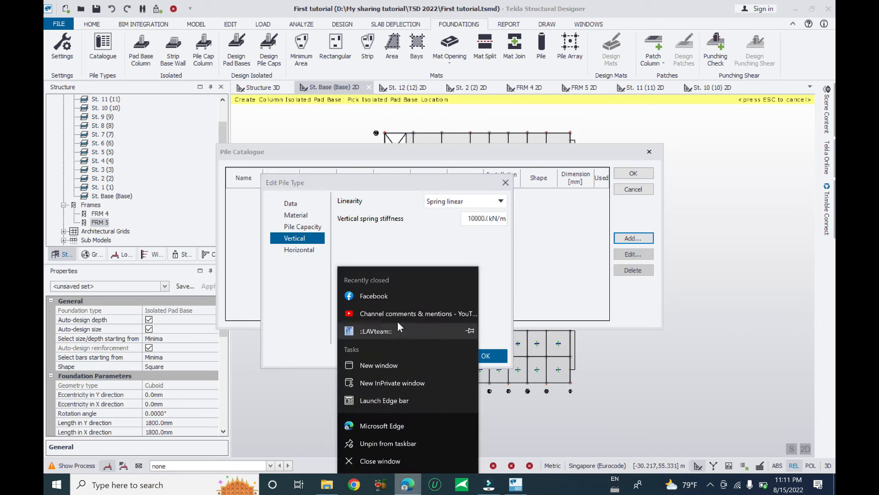
pyautogui.click(402, 426)
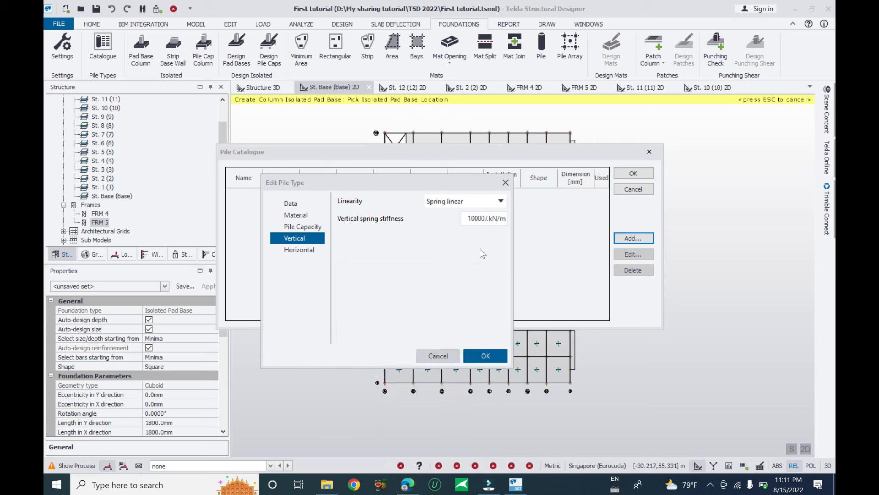
pyautogui.doubleClick(667, 16)
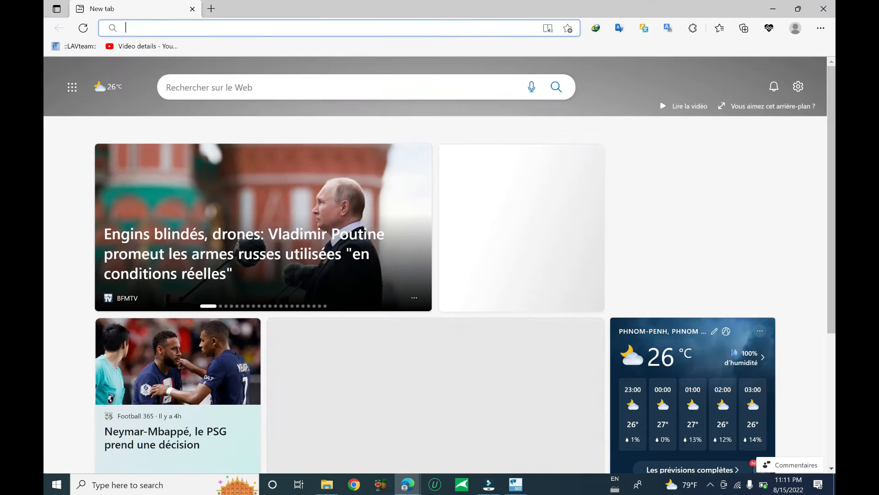
pyautogui.write('youtube.com')
pyautogui.press('Return')
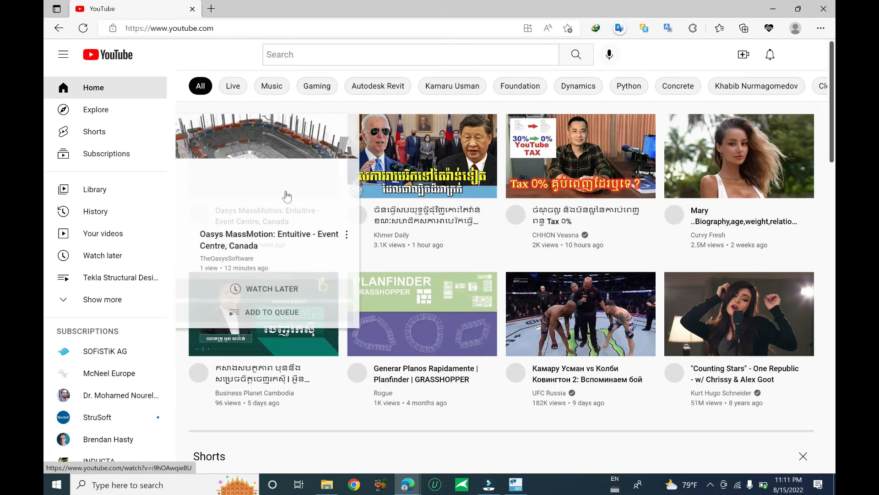
pyautogui.click(115, 234)
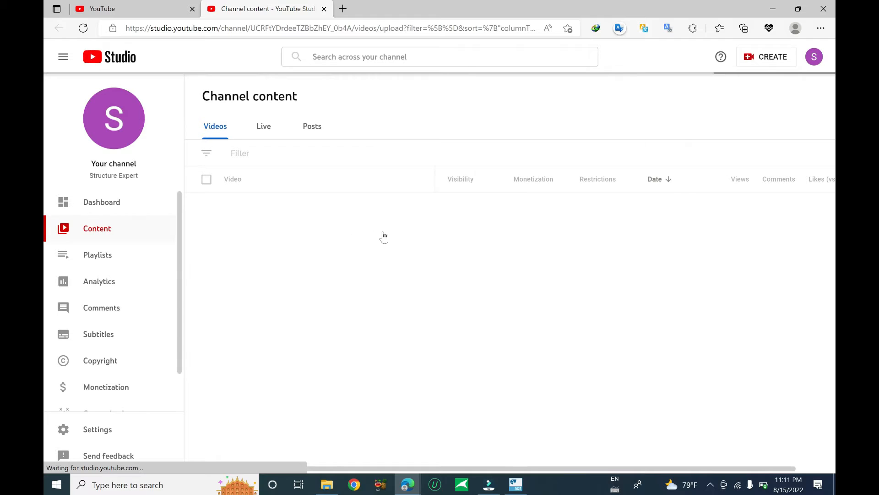
# Look through the channel's uploaded videos and show more rows per page.
pyautogui.scroll(-3, 425, 249)
pyautogui.scroll(-5, 417, 248)
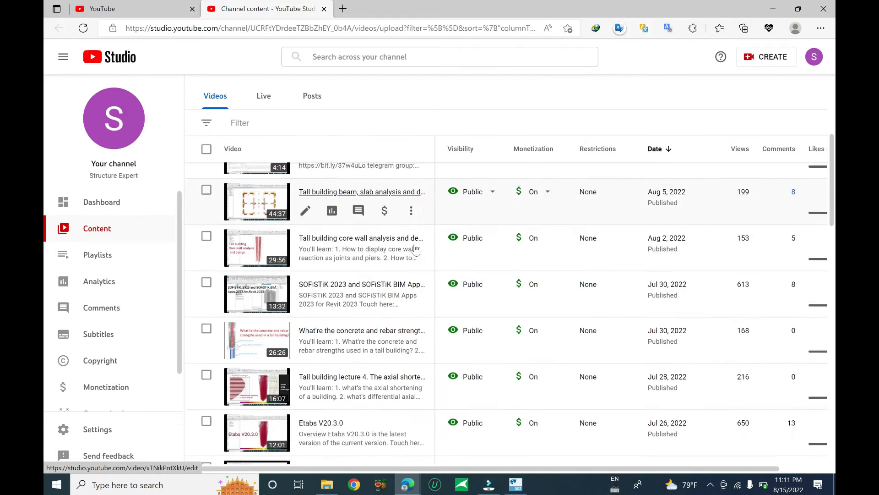
pyautogui.scroll(-5, 384, 275)
pyautogui.scroll(-8, 378, 283)
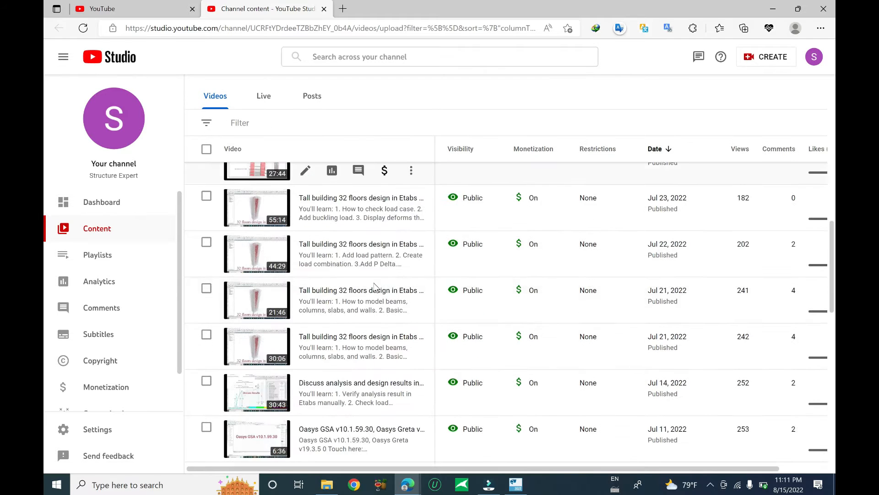
pyautogui.scroll(-3, 376, 286)
pyautogui.scroll(-2, 376, 288)
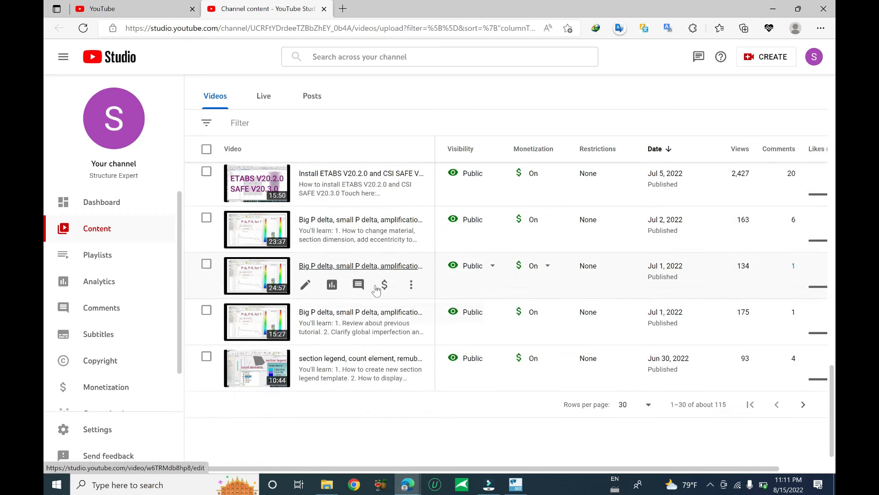
pyautogui.click(644, 406)
pyautogui.click(643, 409)
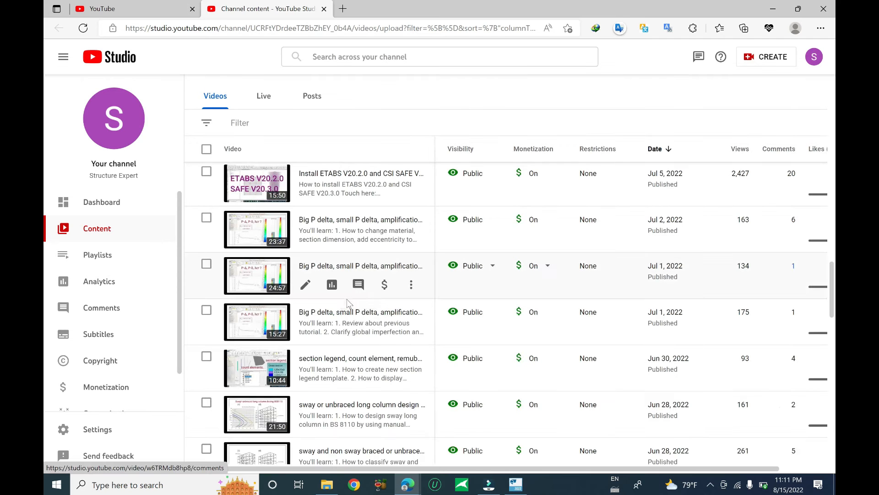
# Examine the extended list for the pile foundation and soil spring stiffness tutorials.
pyautogui.scroll(-7, 355, 285)
pyautogui.scroll(-5, 349, 304)
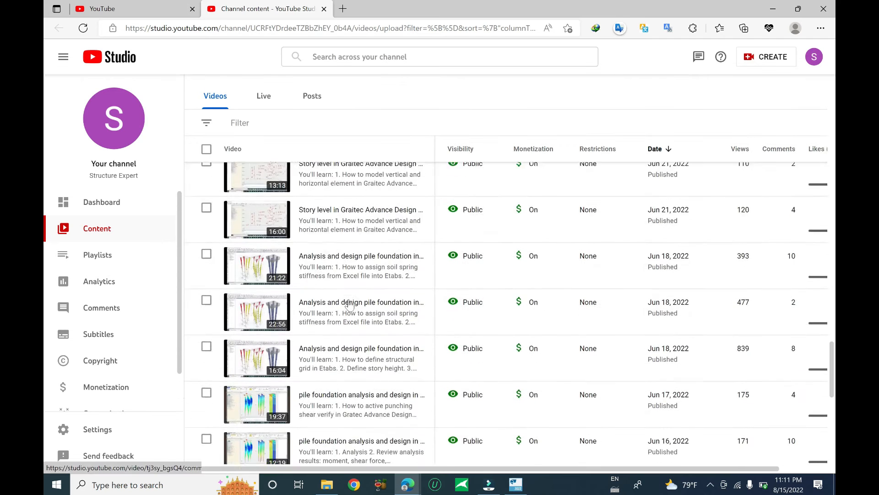
pyautogui.scroll(-1, 349, 305)
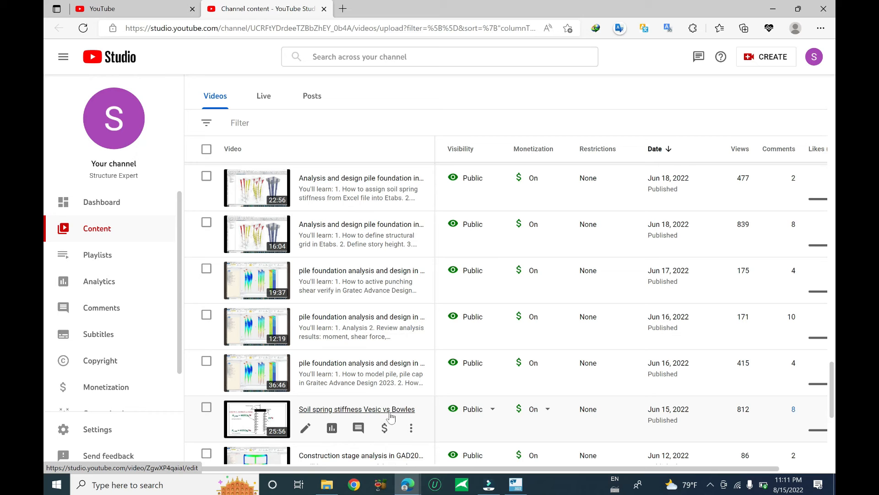
pyautogui.scroll(-1, 379, 403)
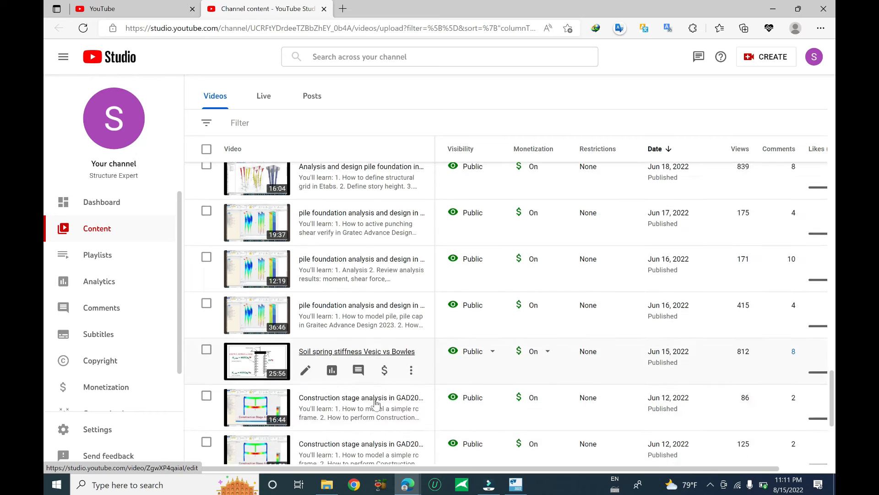
pyautogui.scroll(3, 379, 401)
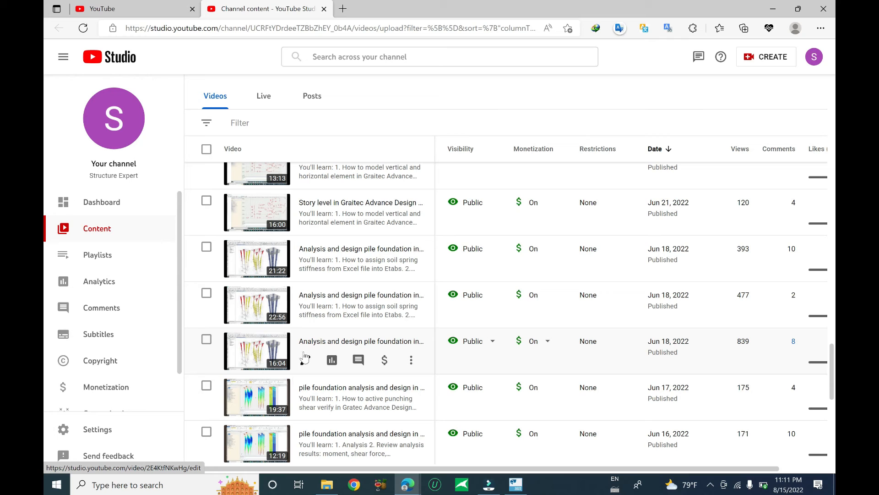
pyautogui.scroll(-2, 383, 356)
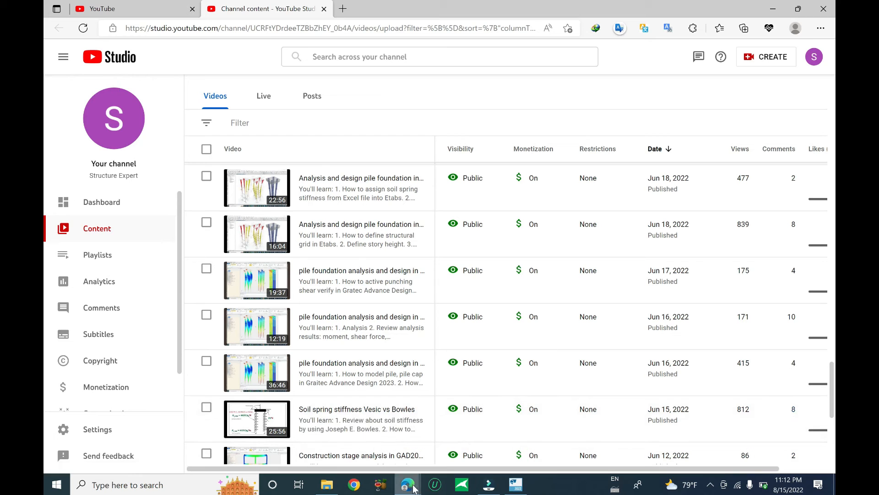
# Return to Tekla Structural Designer and set the pile's horizontal restraint to Spring linear.
pyautogui.click(516, 484)
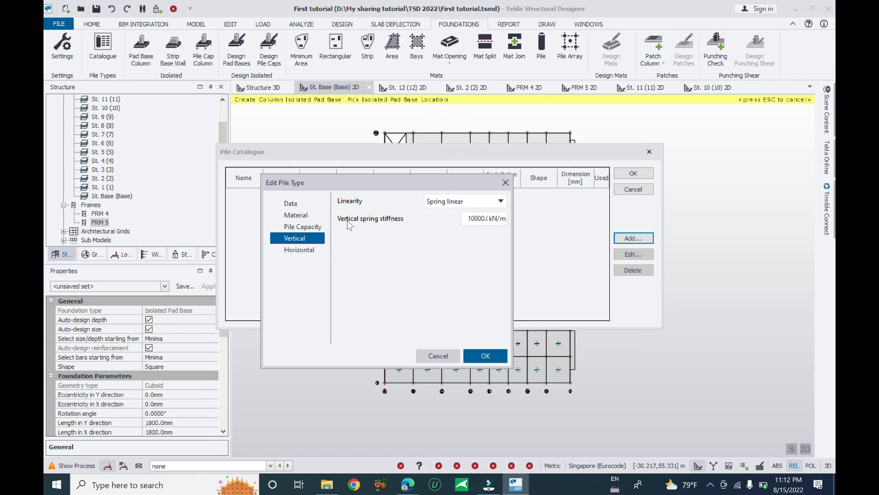
pyautogui.click(481, 219)
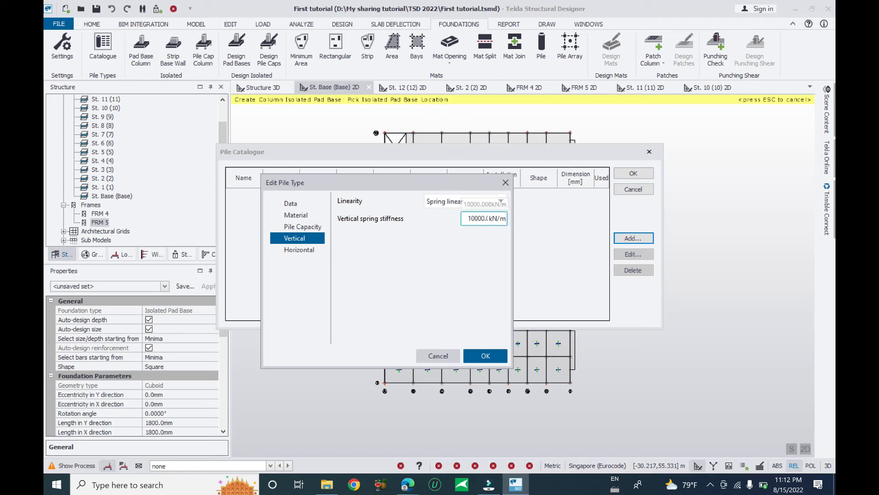
pyautogui.click(299, 249)
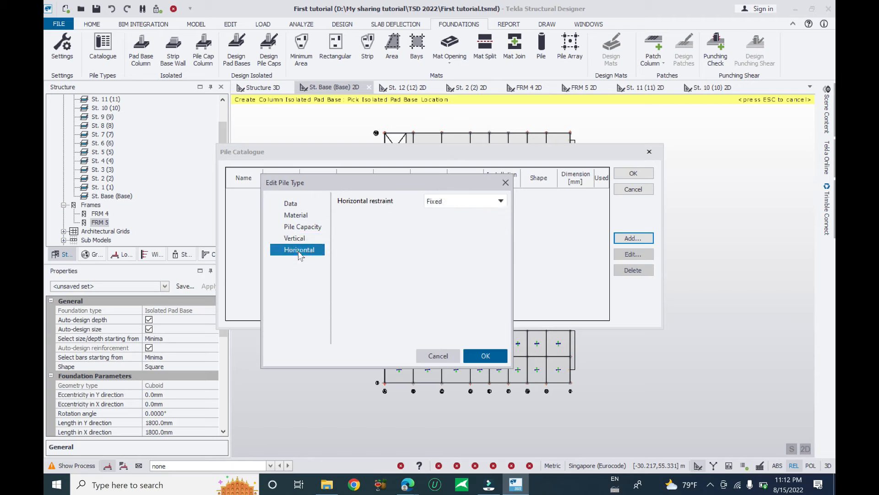
pyautogui.click(467, 203)
pyautogui.click(446, 224)
pyautogui.click(471, 218)
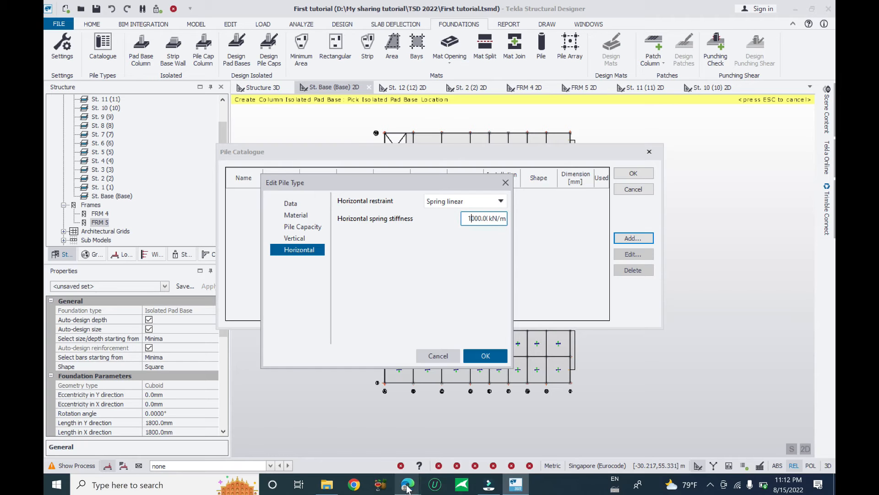
# Revisit the pile foundation videos in Microsoft Edge and return to Tekla Structural Designer.
pyautogui.moveTo(407, 488)
pyautogui.click(457, 460)
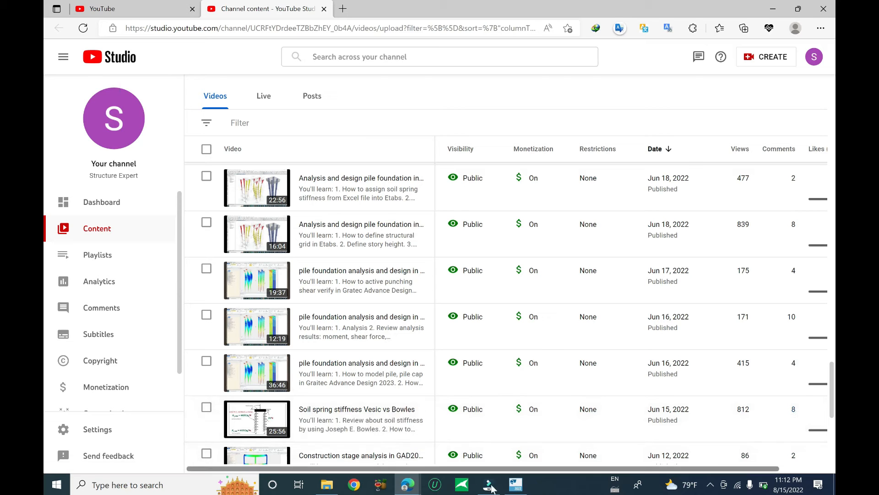
pyautogui.click(515, 484)
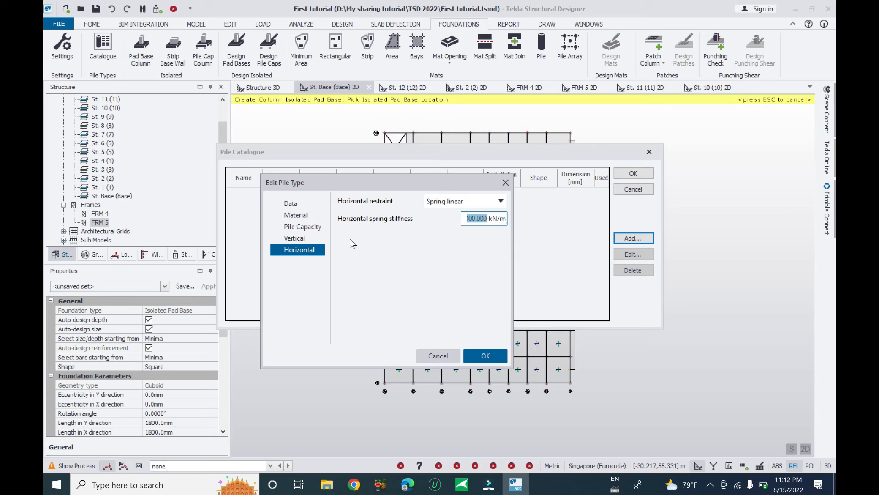
# Recheck the pile's vertical and horizontal spring settings and save the D30cm type in the pile catalogue.
pyautogui.click(301, 239)
pyautogui.click(471, 218)
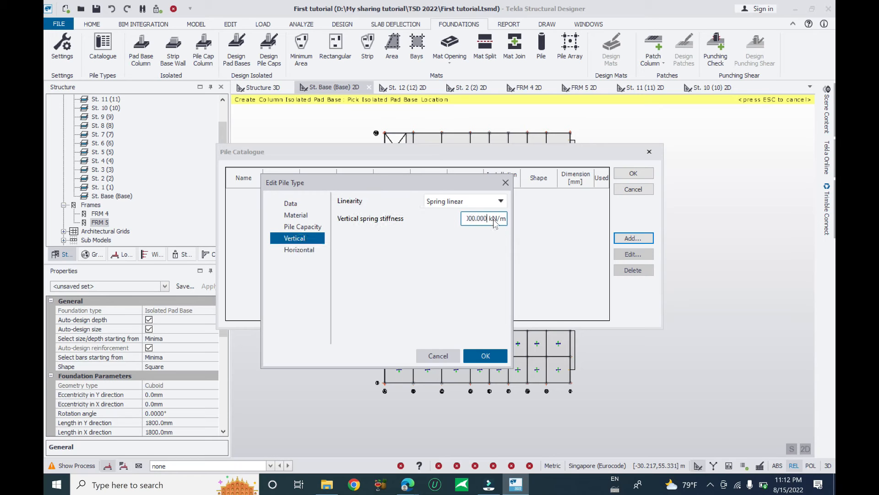
pyautogui.moveTo(493, 219); pyautogui.dragTo(417, 215)
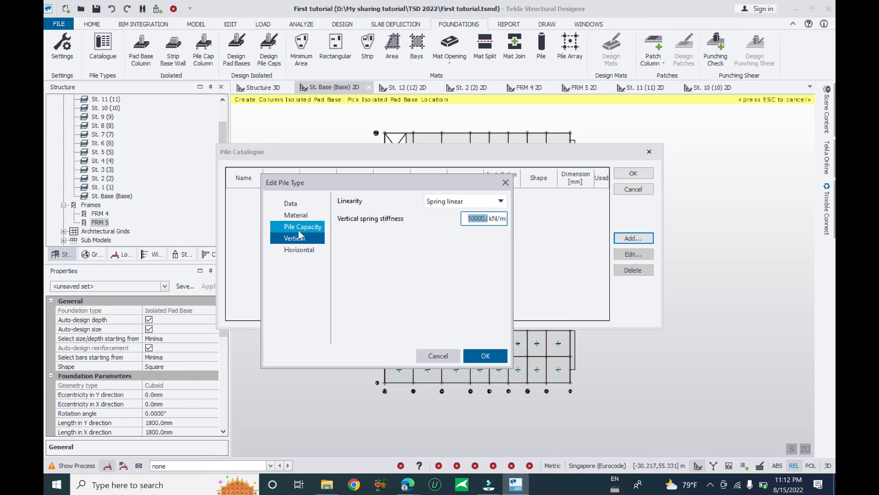
pyautogui.click(299, 250)
pyautogui.click(486, 357)
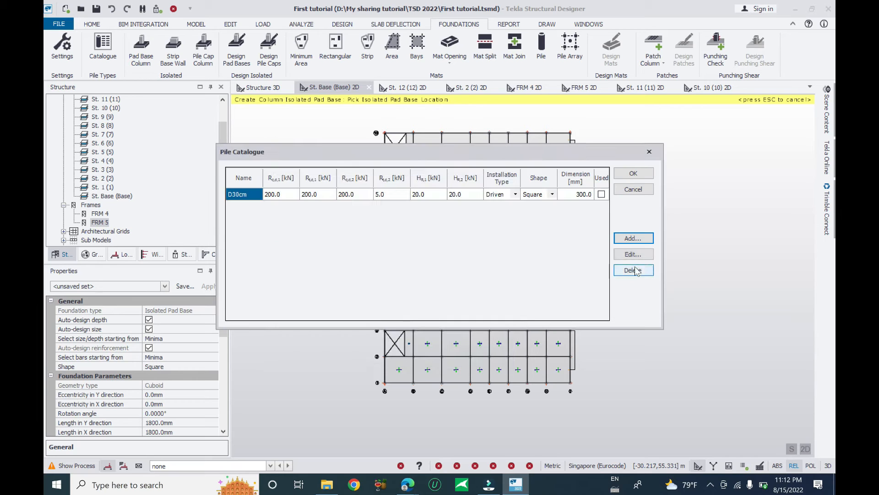
pyautogui.click(641, 175)
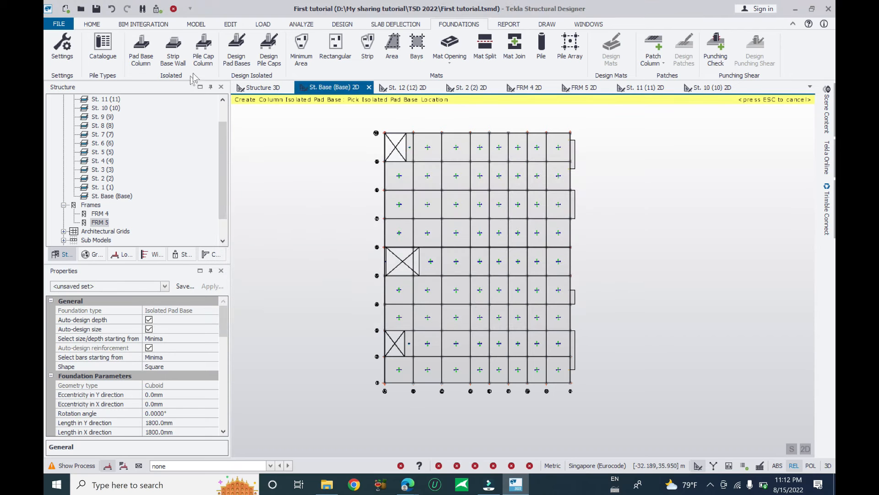
# Start an isolated column pile cap, review its pile properties and open its pile arrangement settings.
pyautogui.click(204, 48)
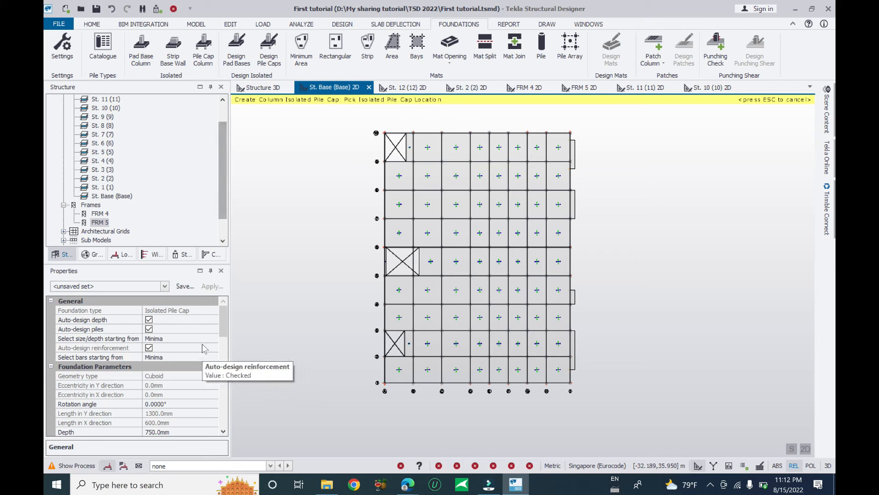
pyautogui.scroll(-2, 220, 331)
pyautogui.moveTo(220, 332); pyautogui.dragTo(216, 357)
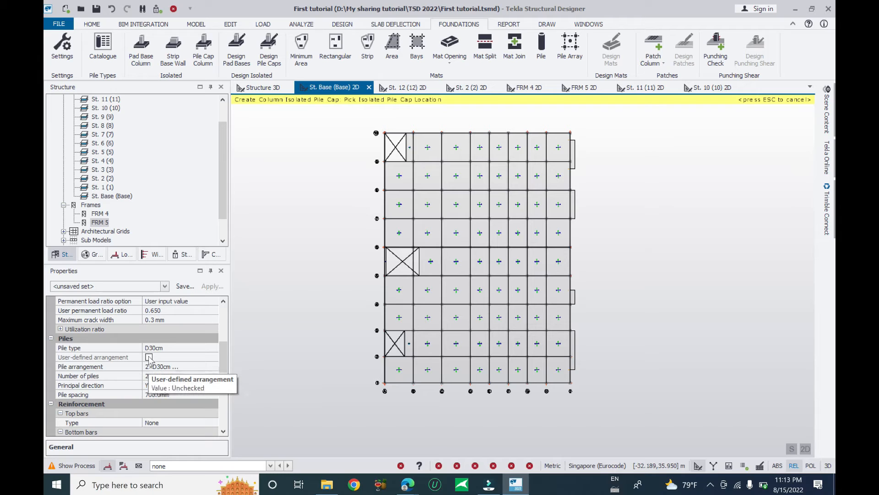
pyautogui.click(203, 365)
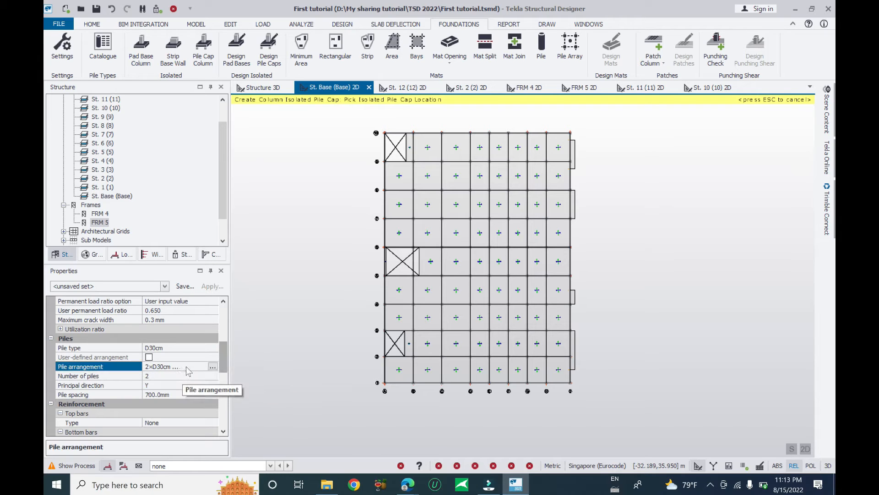
pyautogui.click(213, 366)
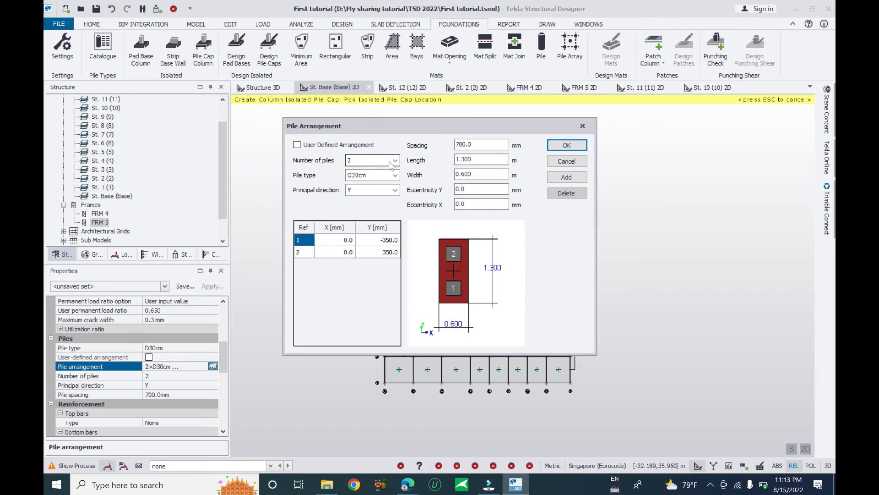
# Try an arrangement of 3 piles for the pile cap and discard the change.
pyautogui.click(371, 160)
pyautogui.click(362, 184)
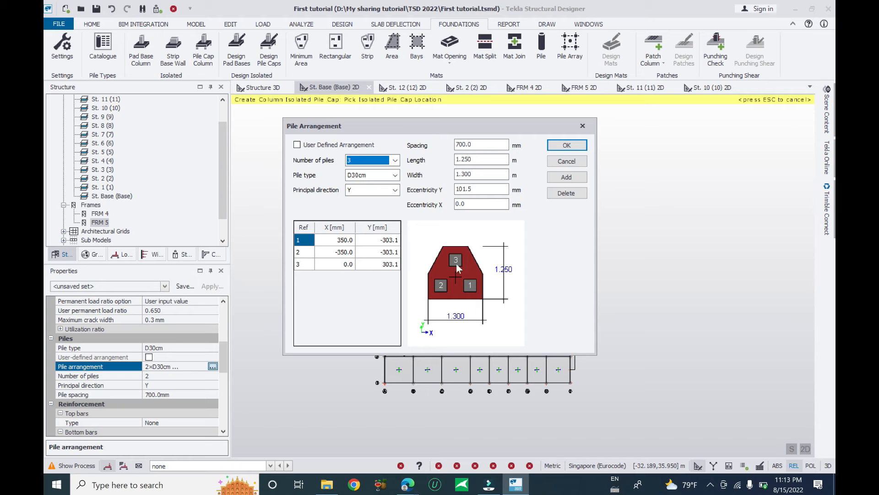
pyautogui.click(584, 127)
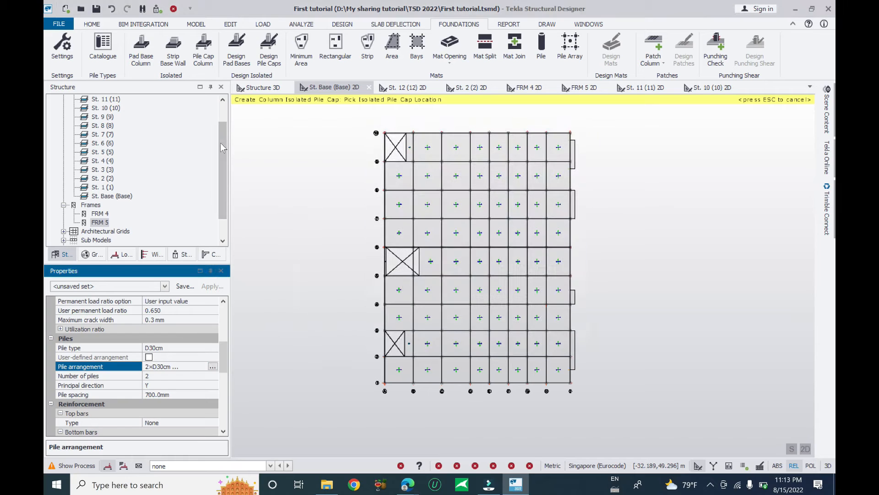
# Open the cast-in-place concrete foundation design settings and examine the general edge distance and bearing capacity options.
pyautogui.click(54, 49)
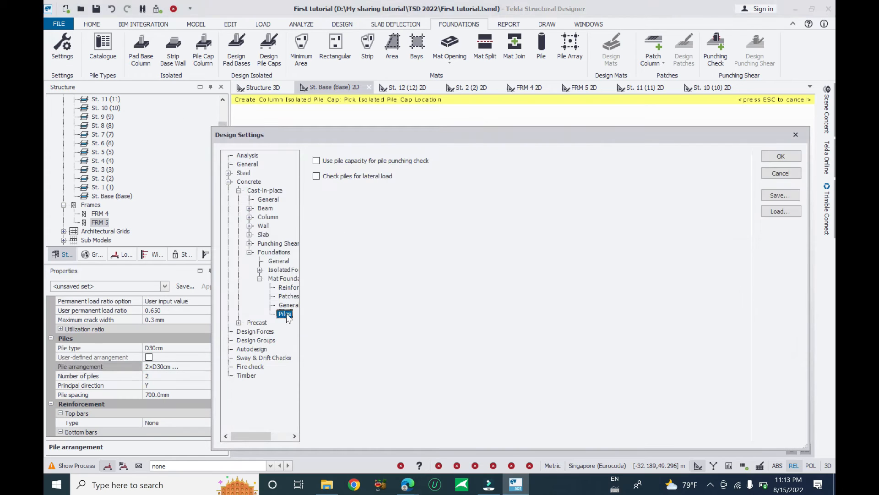
pyautogui.click(229, 182)
pyautogui.click(228, 182)
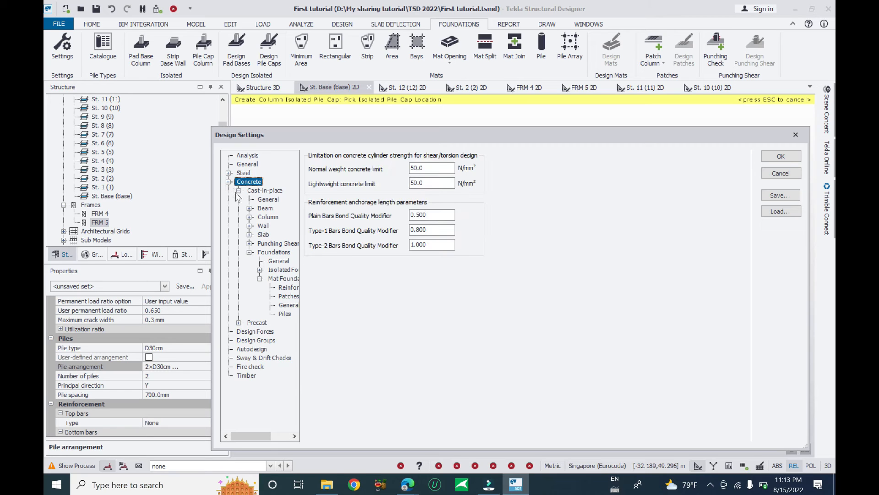
pyautogui.click(239, 191)
pyautogui.click(239, 191)
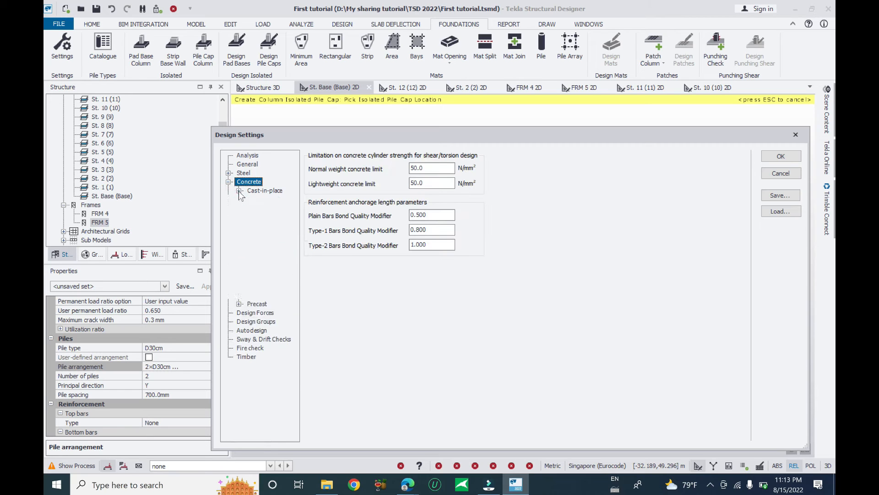
pyautogui.click(250, 252)
pyautogui.click(250, 252)
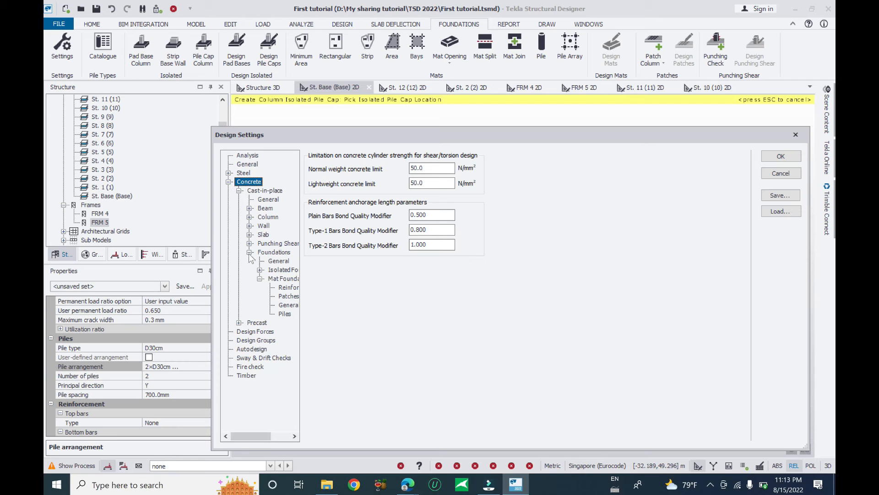
pyautogui.click(277, 261)
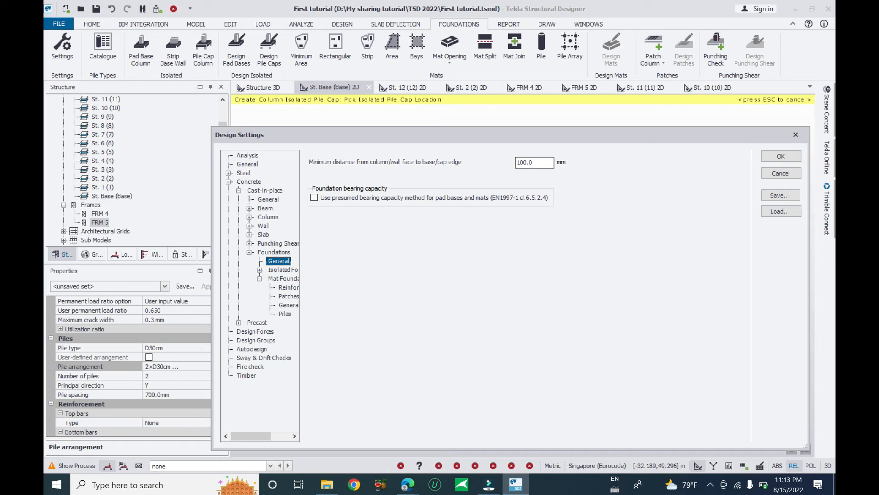
pyautogui.doubleClick(525, 162)
pyautogui.write('7')
pyautogui.write('1')
# Review the mat foundation design settings for piles, general parameters, patches and reinforcement layout.
pyautogui.click(283, 315)
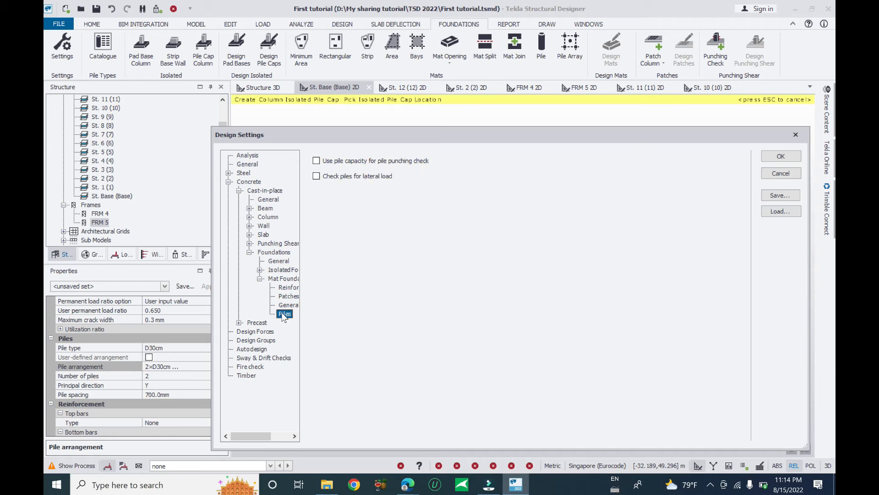
pyautogui.doubleClick(275, 271)
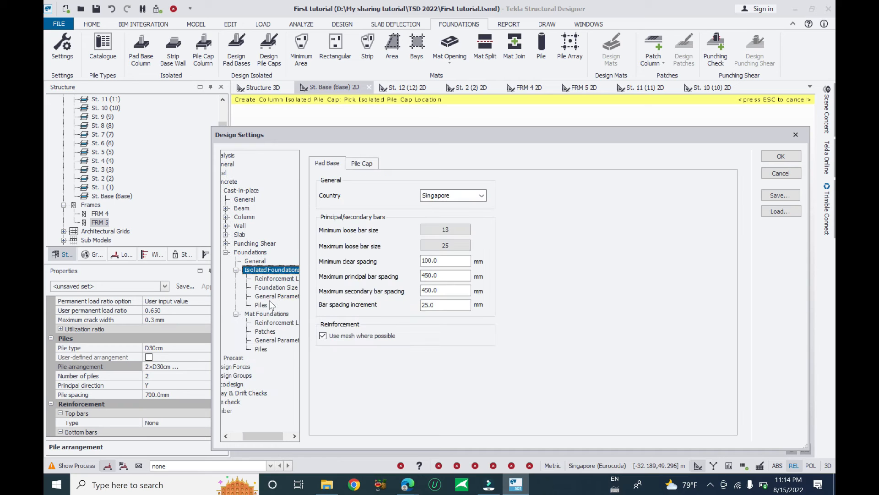
pyautogui.click(252, 350)
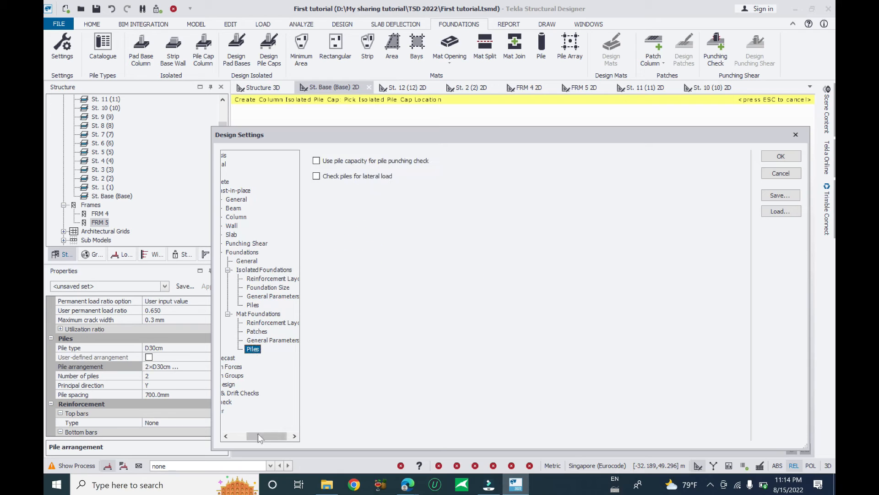
pyautogui.moveTo(258, 437); pyautogui.dragTo(254, 439)
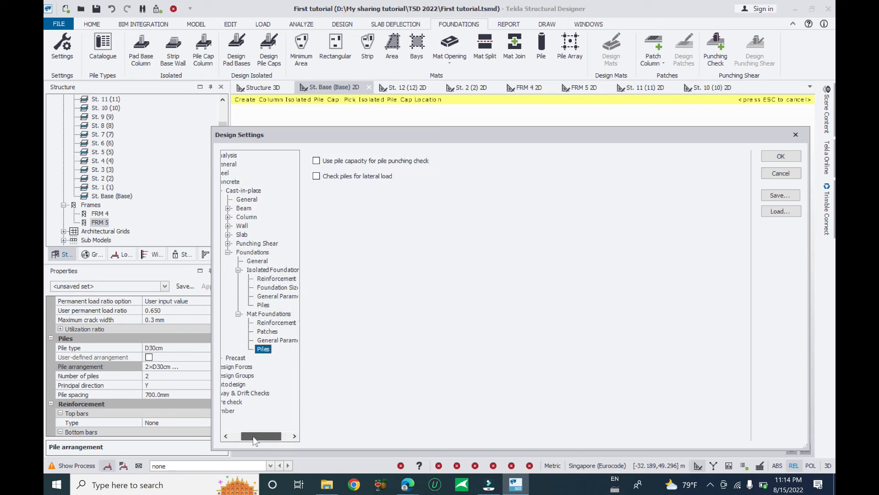
pyautogui.click(266, 341)
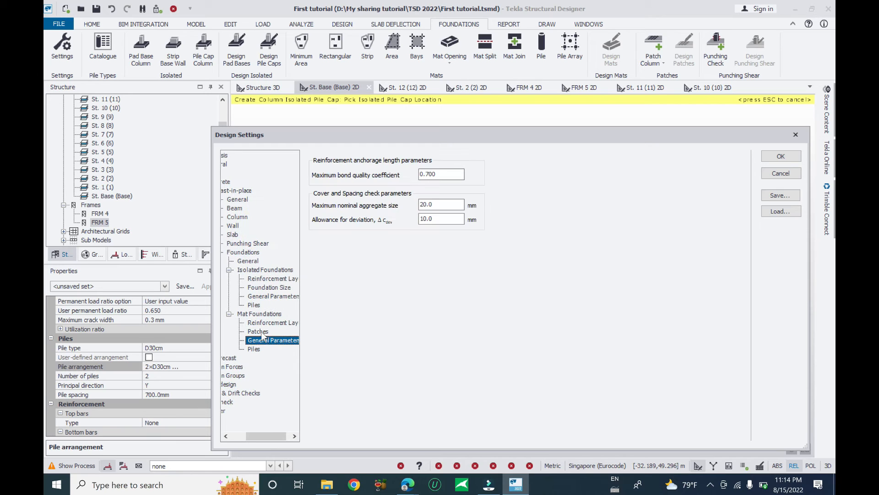
pyautogui.click(259, 333)
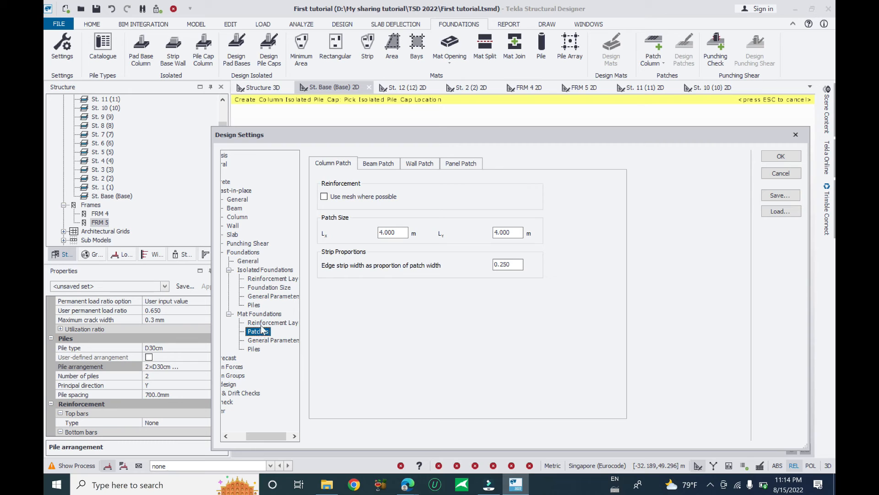
pyautogui.click(259, 322)
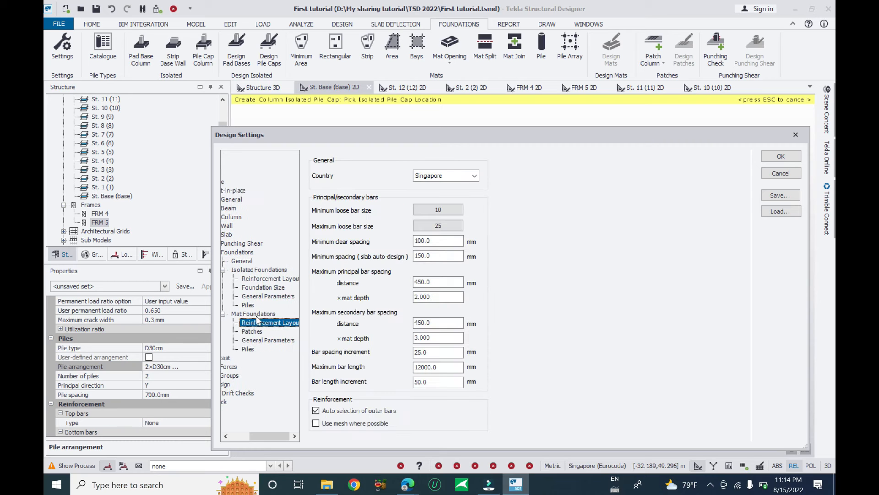
# Review the isolated foundation settings for reinforcement layout, pad base and pile cap sizes, and piles.
pyautogui.click(240, 252)
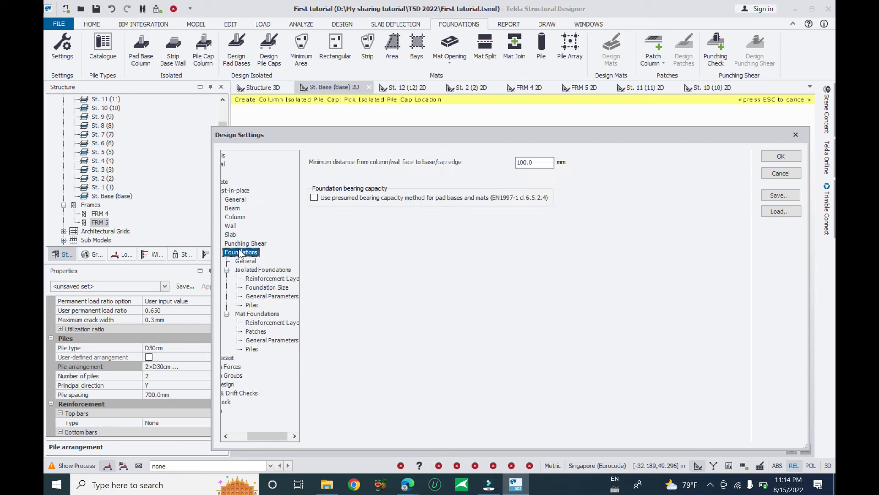
pyautogui.moveTo(268, 435)
pyautogui.mouseDown()
pyautogui.moveTo(254, 438)
pyautogui.moveTo(267, 432)
pyautogui.mouseUp()
pyautogui.click(238, 262)
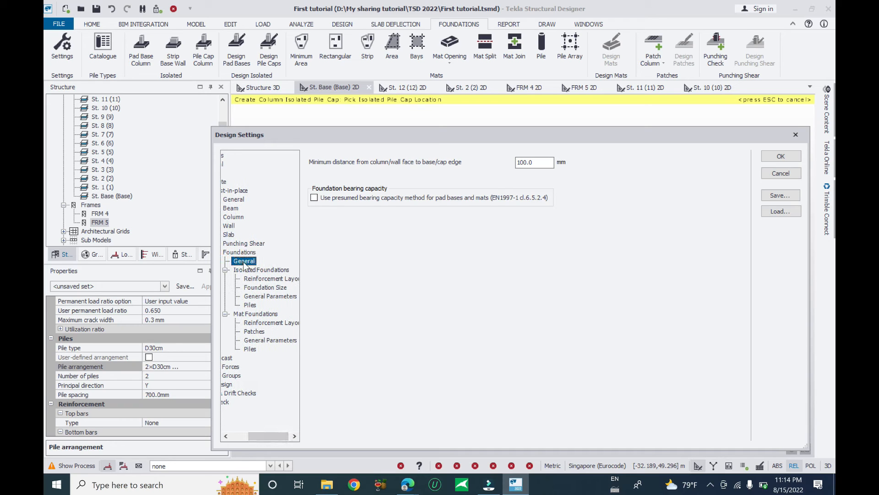
pyautogui.click(267, 279)
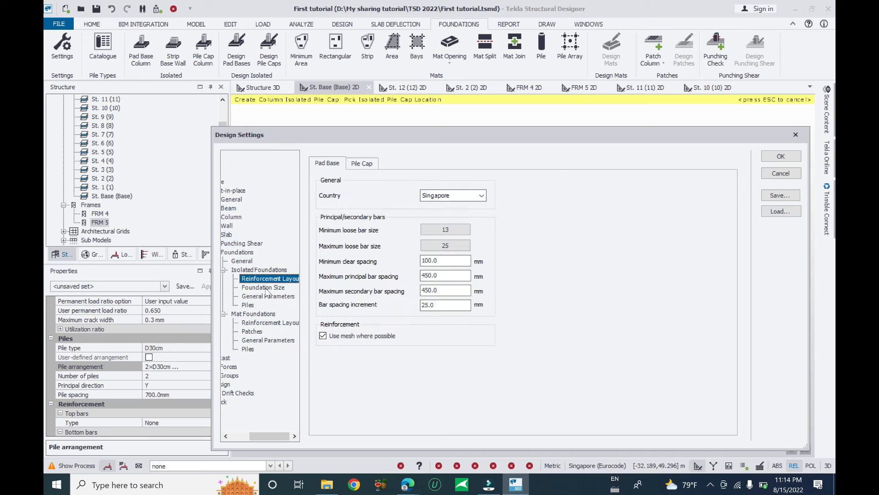
pyautogui.click(264, 289)
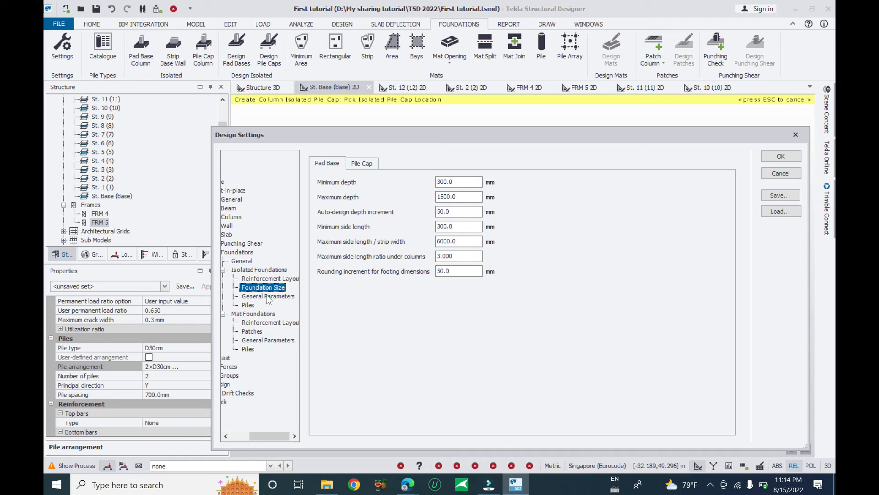
pyautogui.click(360, 163)
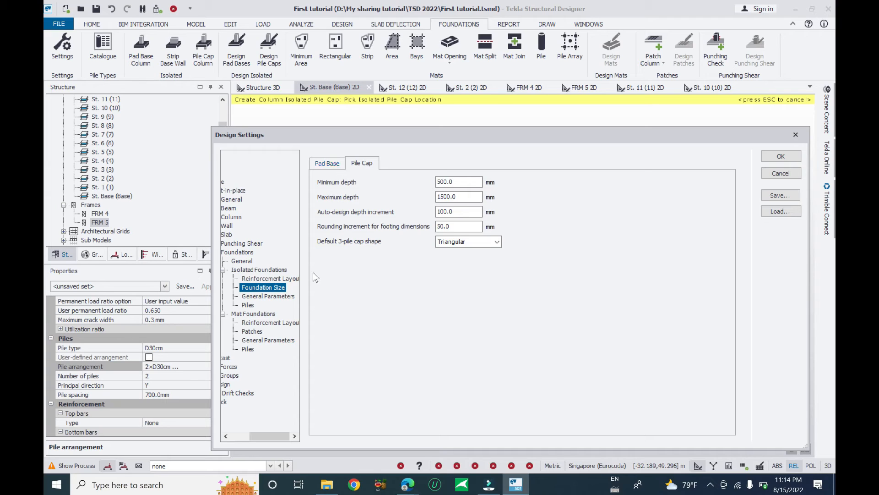
pyautogui.click(250, 306)
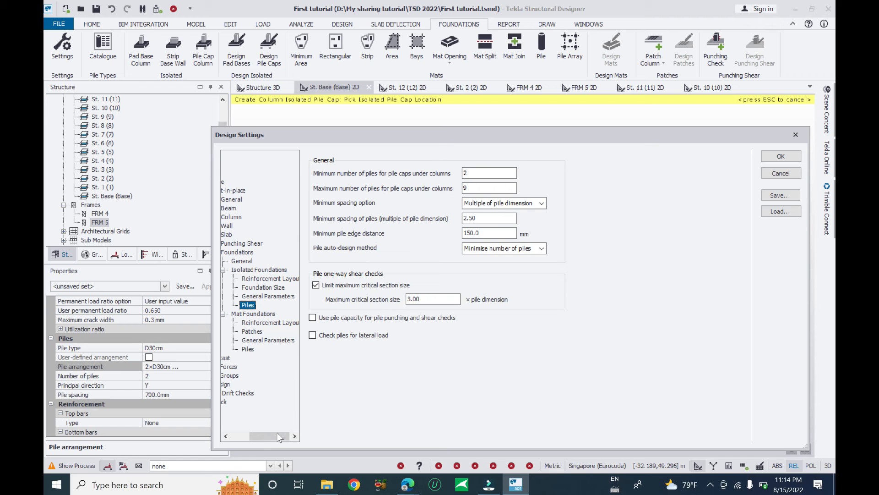
# Set the minimum number of piles for pile caps under columns to 1 and the maximum to 9.
pyautogui.moveTo(334, 137); pyautogui.dragTo(347, 119)
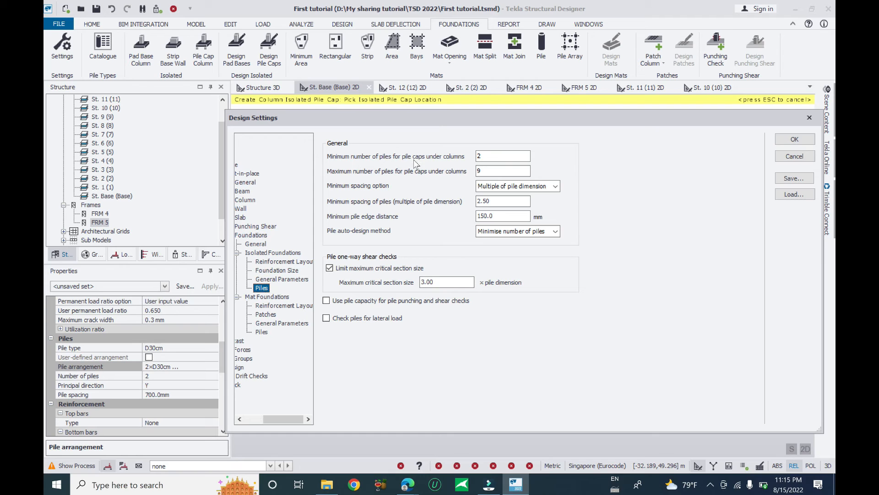
pyautogui.moveTo(493, 117); pyautogui.dragTo(482, 180)
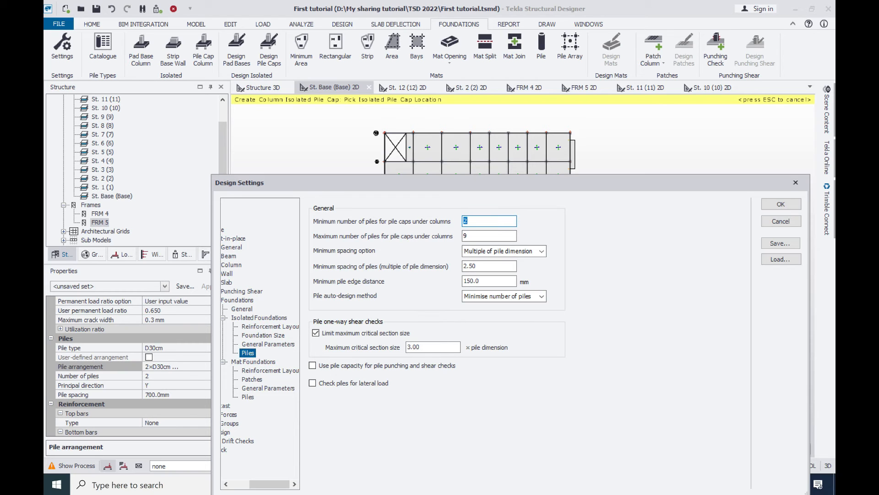
pyautogui.moveTo(473, 182); pyautogui.dragTo(520, 100)
pyautogui.press('Tab')
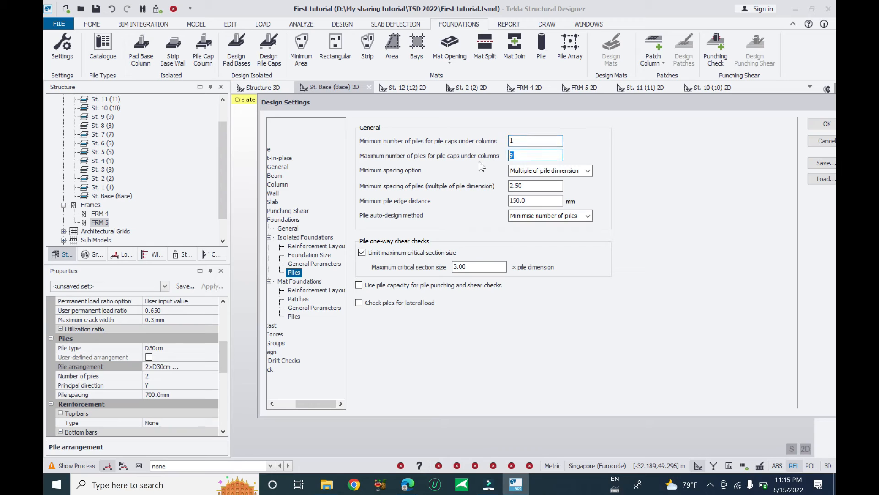
pyautogui.write('10')
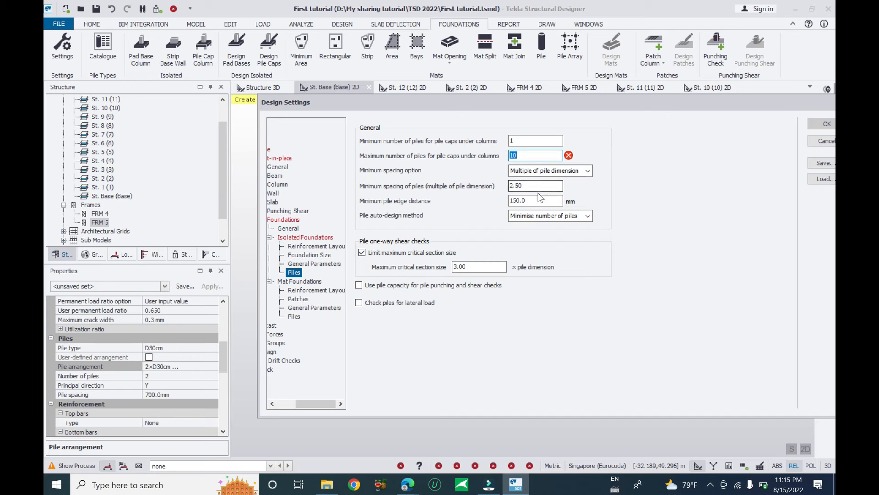
pyautogui.write('9')
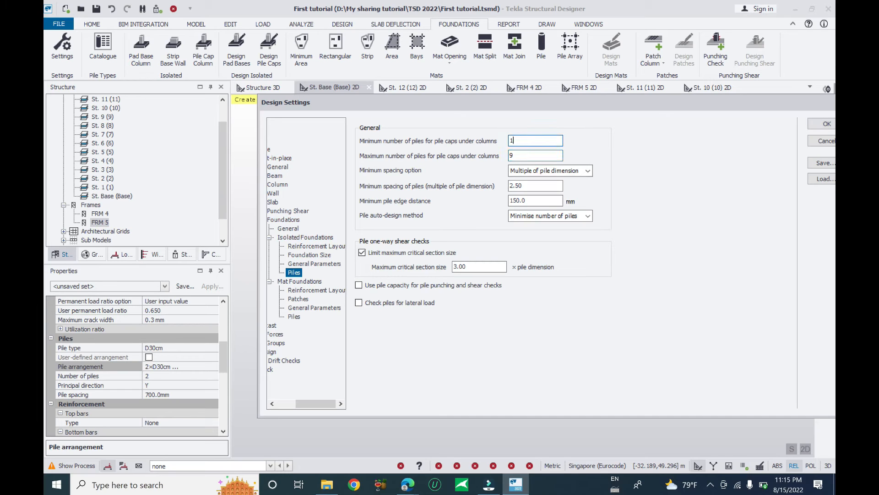
# Set the minimum spacing of isolated foundation piles to 3 times the pile dimension and apply the design settings.
pyautogui.moveTo(518, 105); pyautogui.dragTo(484, 157)
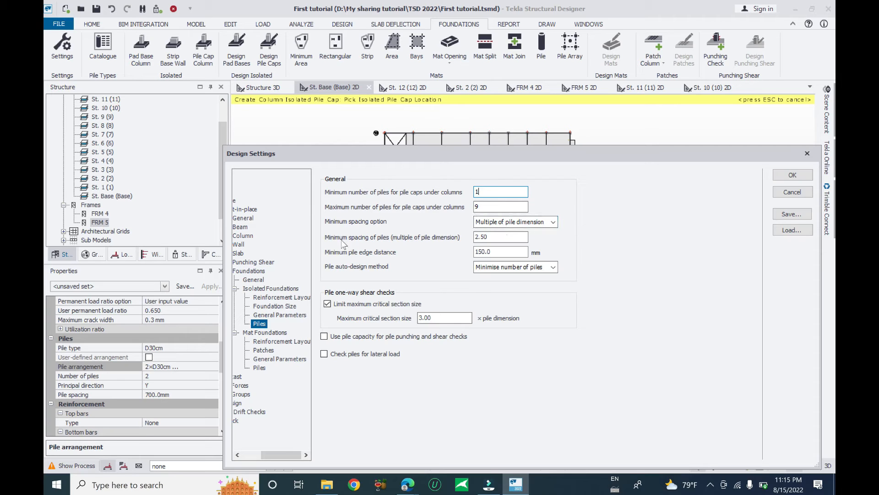
pyautogui.click(499, 237)
pyautogui.doubleClick(485, 236)
pyautogui.moveTo(518, 156); pyautogui.dragTo(605, 176)
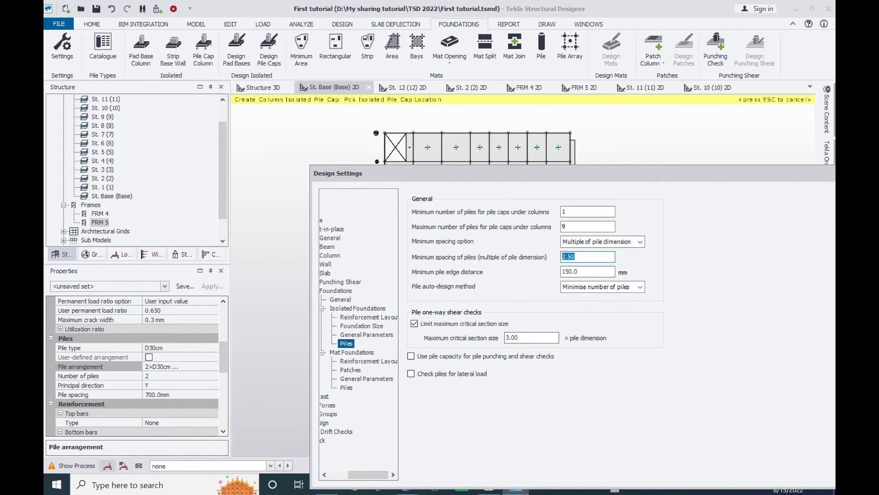
pyautogui.moveTo(613, 183); pyautogui.dragTo(515, 208)
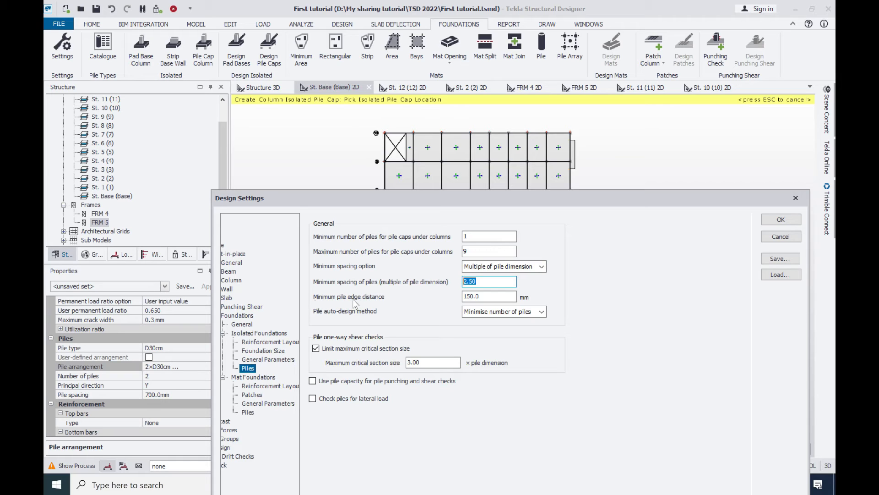
pyautogui.press('Tab')
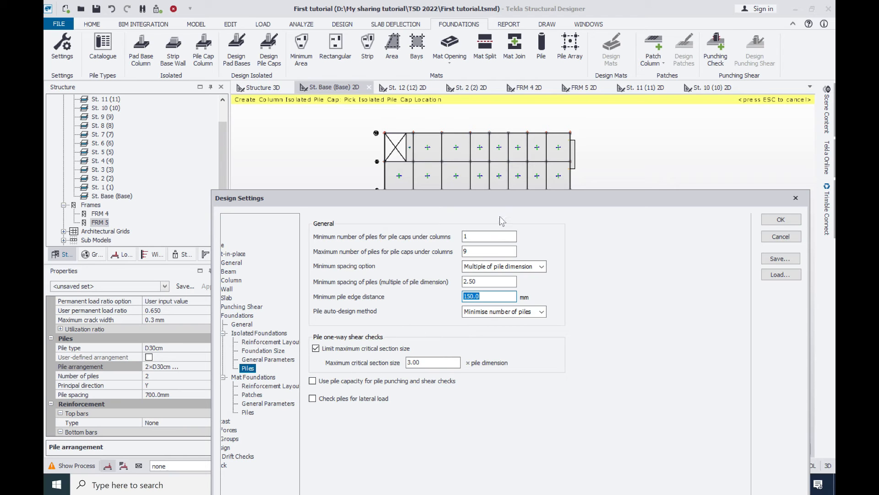
pyautogui.moveTo(516, 206); pyautogui.dragTo(498, 202)
pyautogui.hotkey('shift', 'Tab')
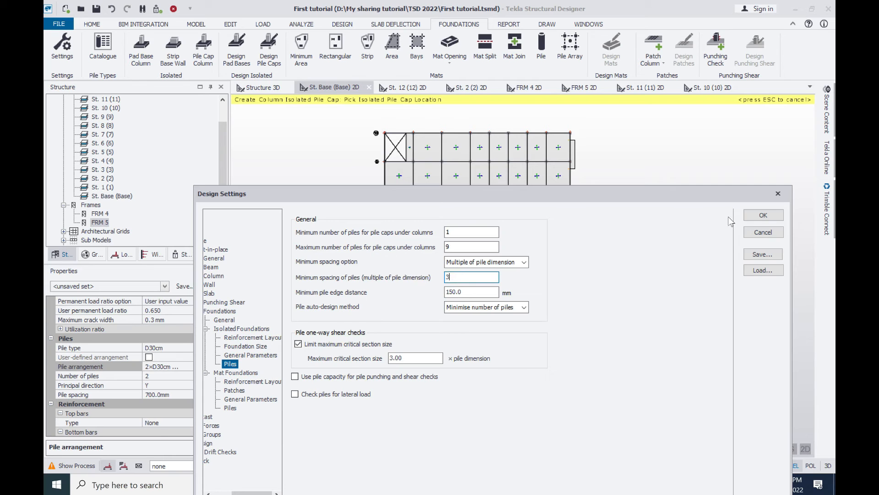
pyautogui.click(763, 214)
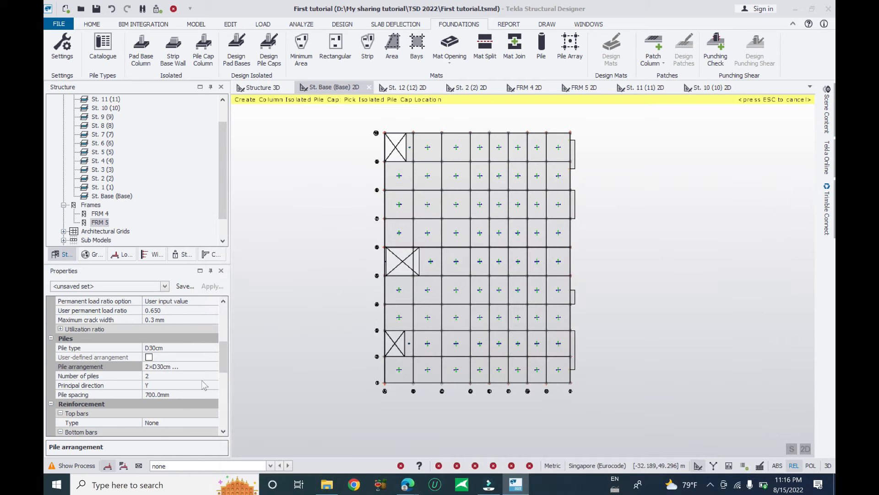
# Open the pile arrangement for the pile cap and preview one pile, then two piles, checking the spacing field.
pyautogui.click(201, 366)
pyautogui.click(213, 365)
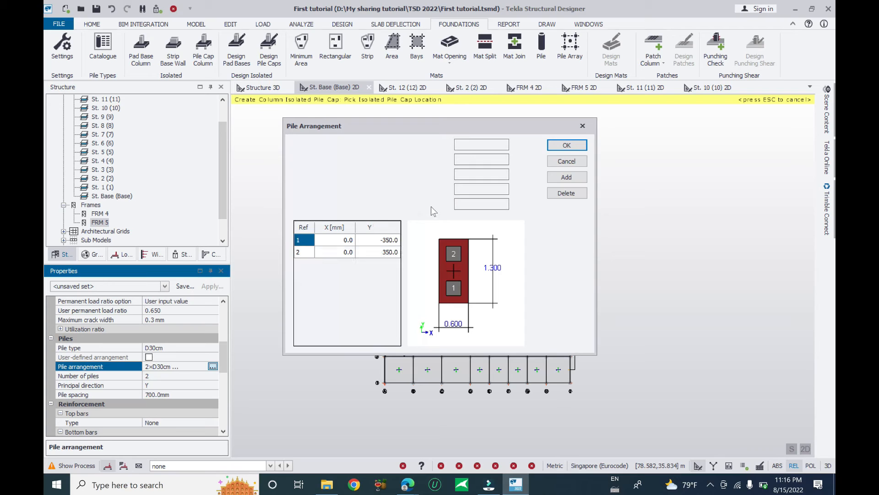
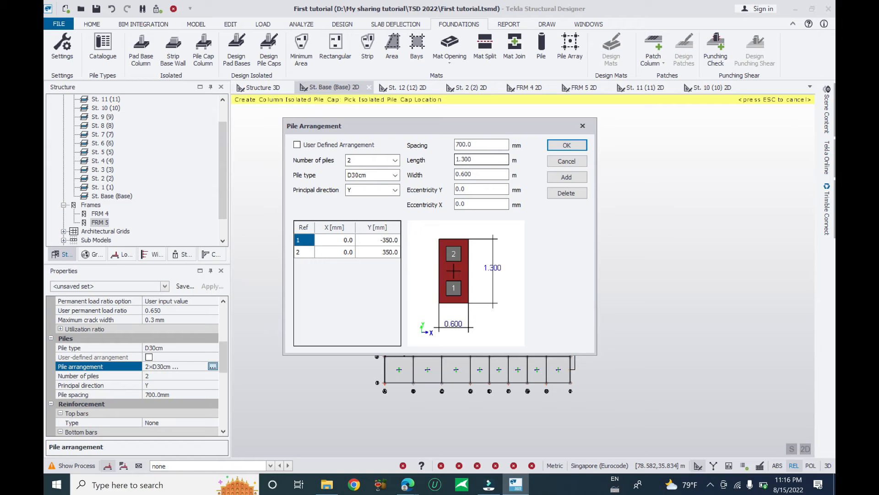
pyautogui.click(394, 161)
pyautogui.click(362, 175)
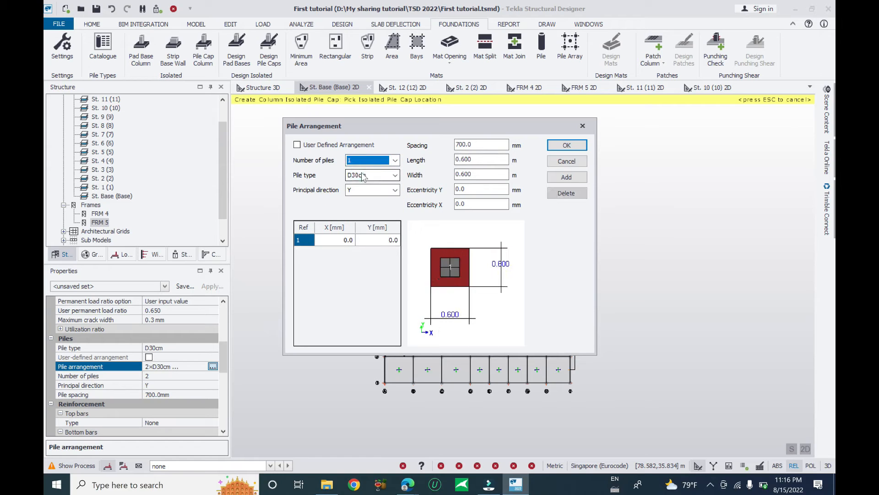
pyautogui.click(367, 160)
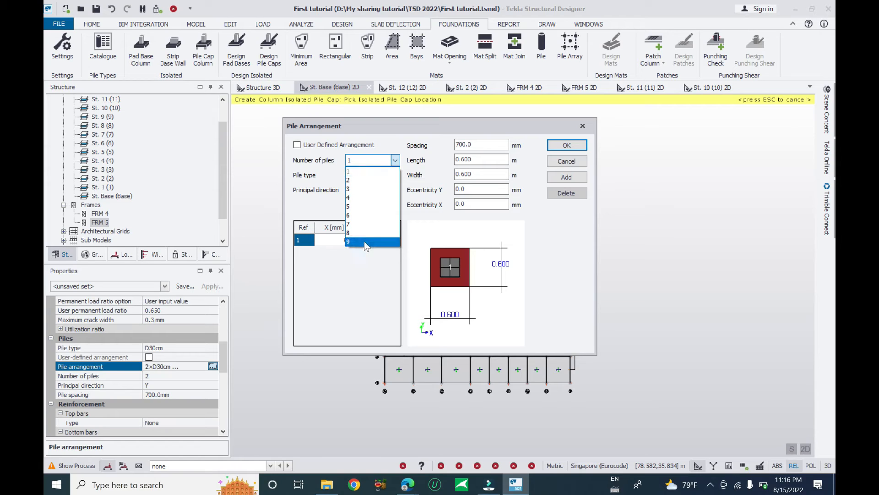
pyautogui.click(355, 171)
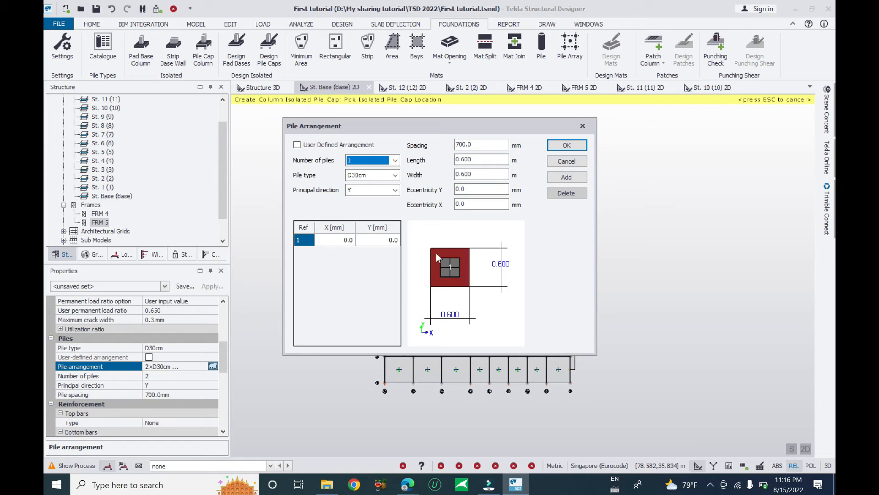
pyautogui.click(395, 160)
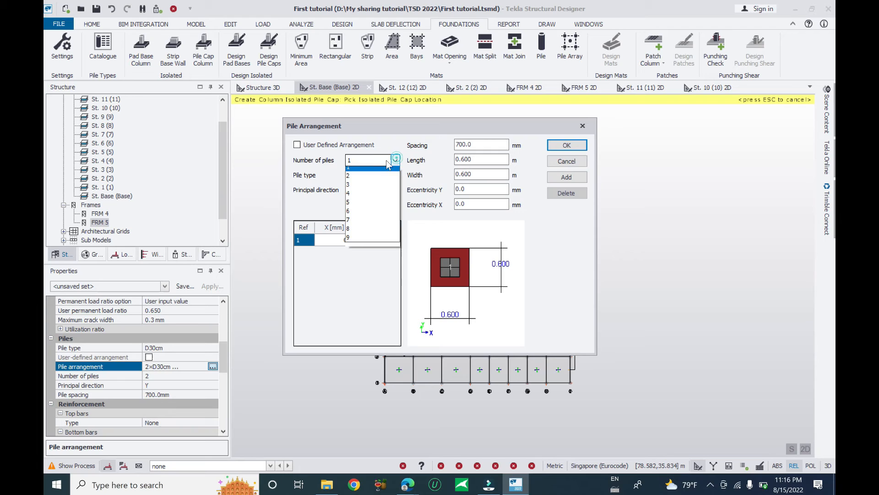
pyautogui.click(362, 176)
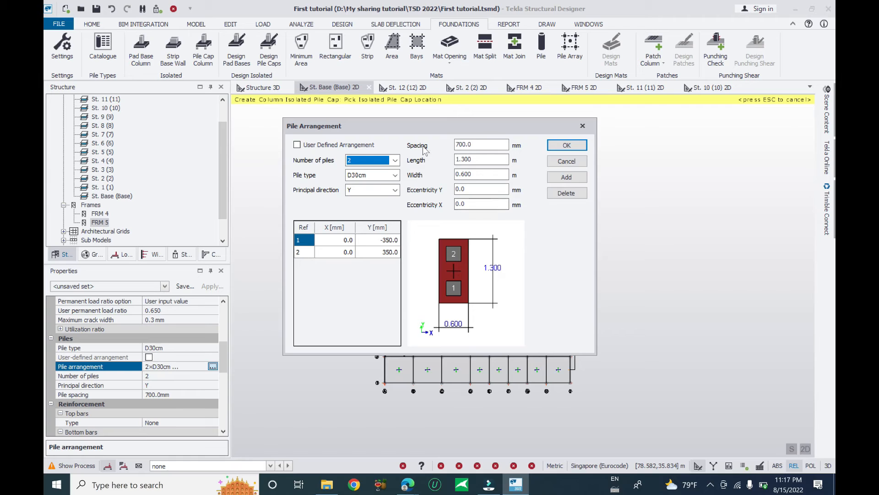
pyautogui.click(453, 146)
pyautogui.doubleClick(464, 145)
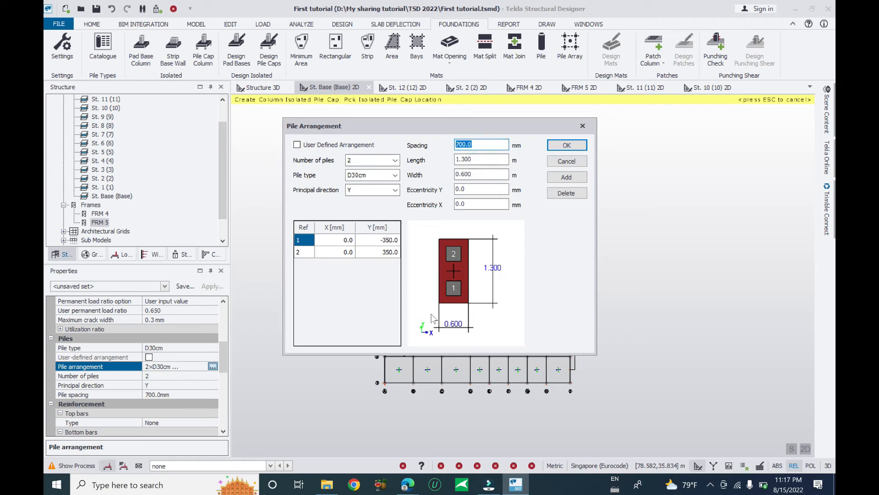
# Switch to Calculator and compute 0.3 × 2.5 to check the pile spacing.
pyautogui.click(164, 484)
pyautogui.write('ca')
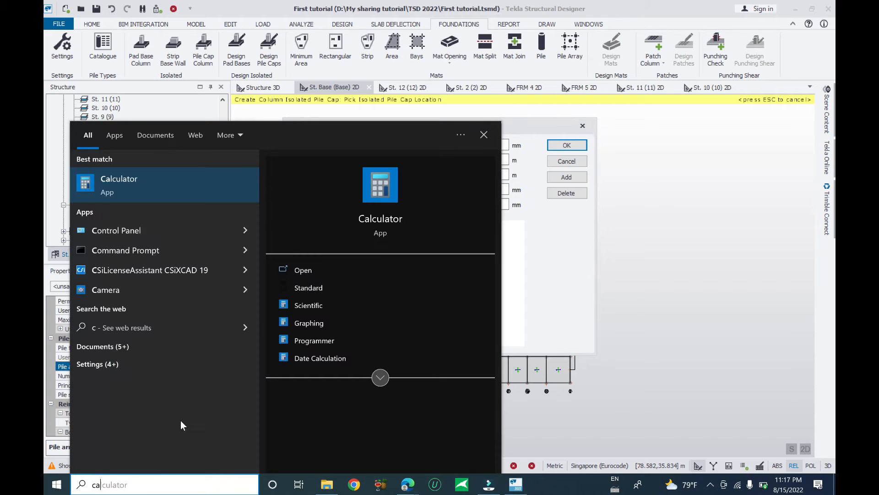
pyautogui.click(139, 196)
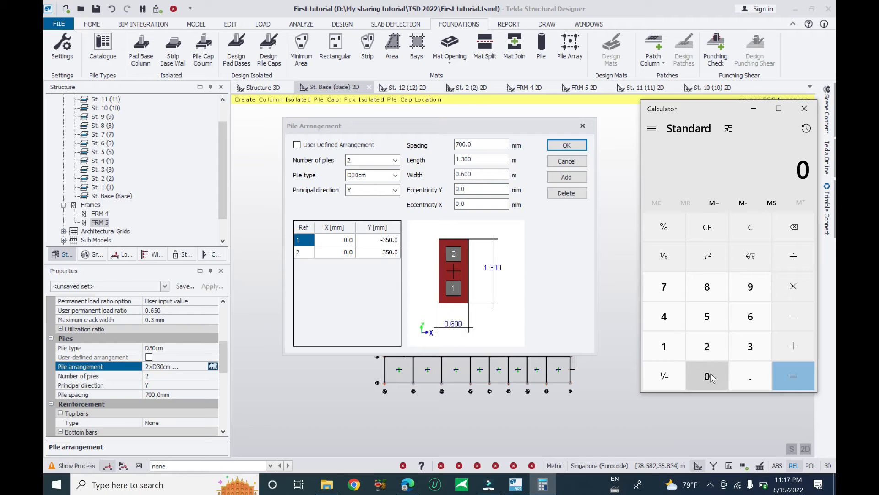
pyautogui.click(745, 374)
pyautogui.click(743, 355)
pyautogui.click(794, 287)
pyautogui.click(707, 347)
pyautogui.click(750, 376)
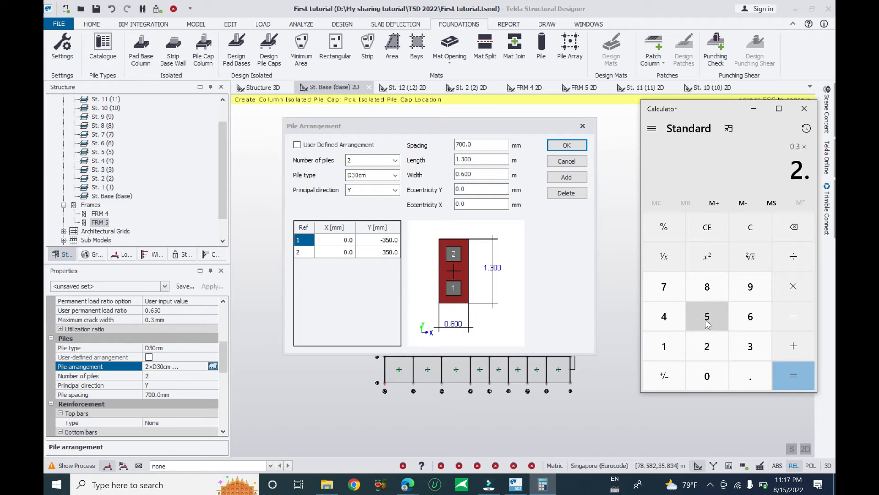
pyautogui.click(707, 315)
pyautogui.click(783, 374)
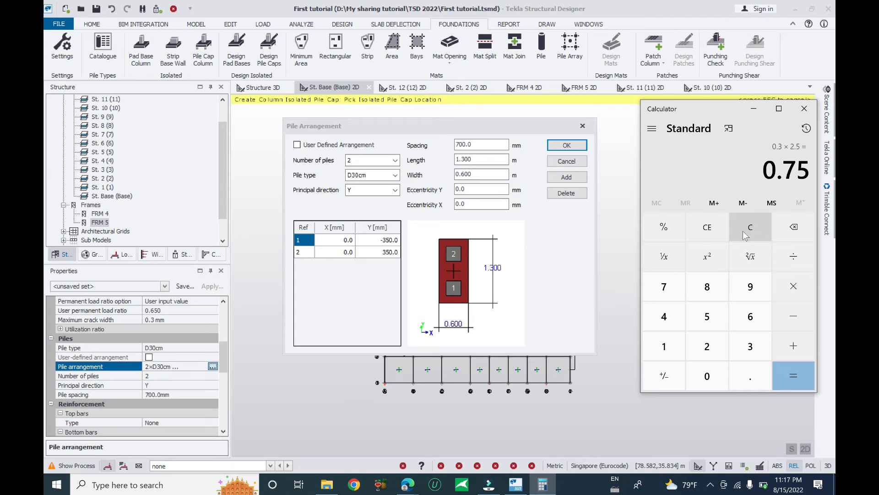
# Compute 0.3 × 3 to check the alternative pile spacing.
pyautogui.click(707, 376)
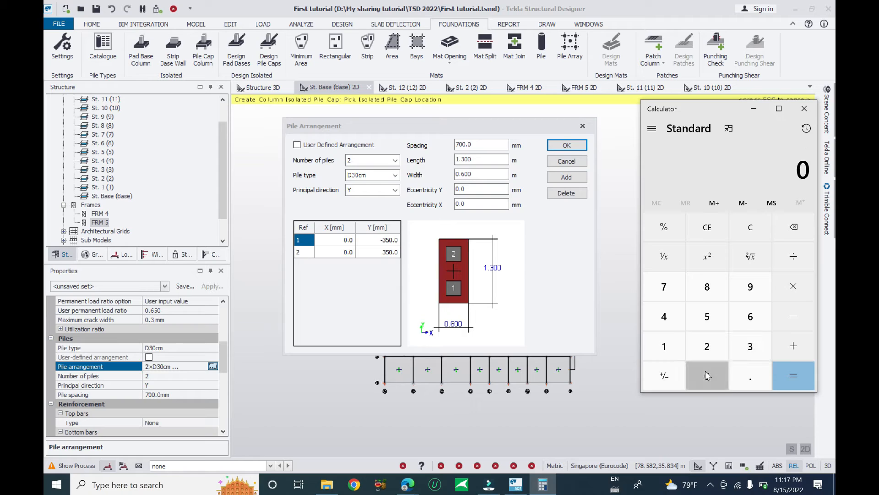
pyautogui.click(744, 381)
pyautogui.click(742, 348)
pyautogui.click(794, 286)
pyautogui.click(750, 346)
pyautogui.click(801, 375)
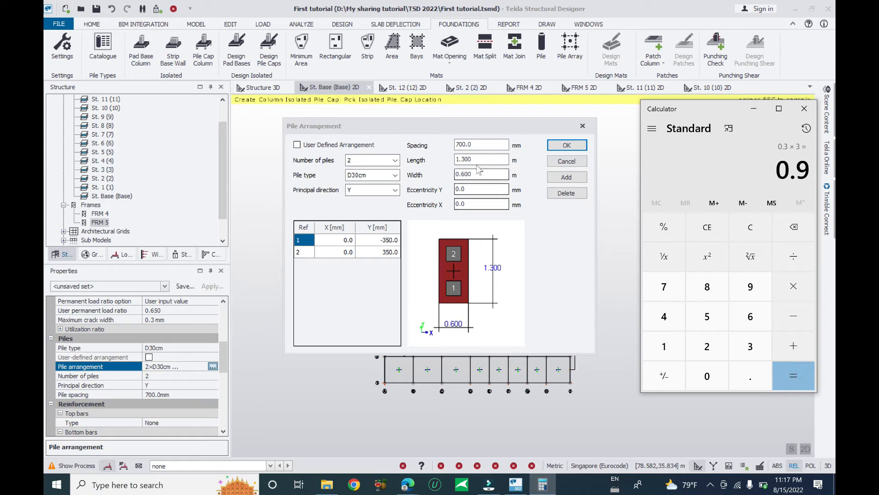
# Review the two-pile arrangement's spacing, length, width, principal direction and pile type options, then close it without applying.
pyautogui.doubleClick(478, 144)
pyautogui.click(473, 159)
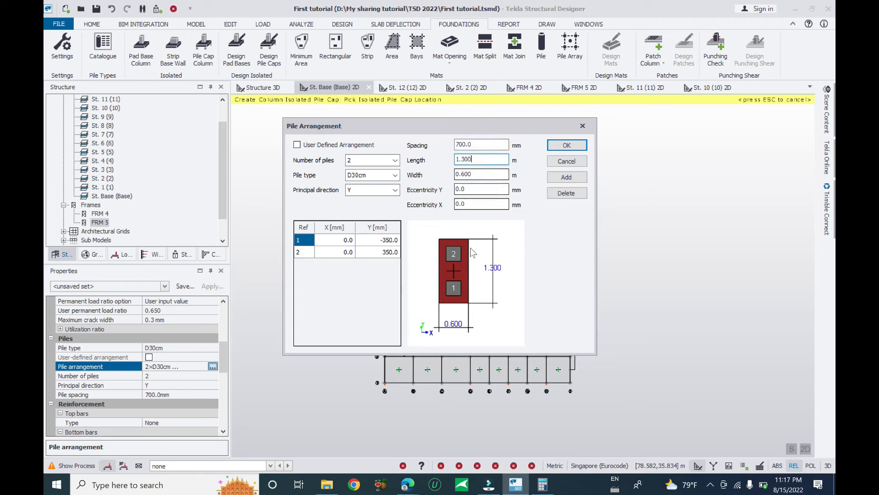
pyautogui.click(473, 174)
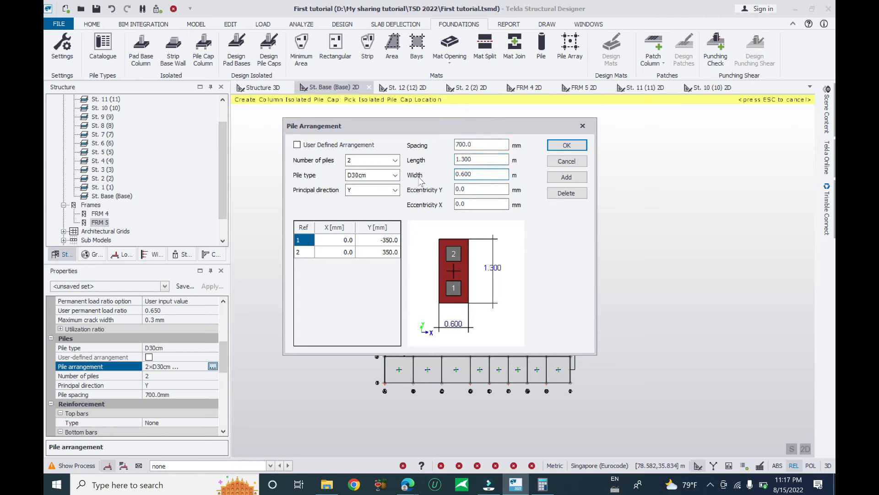
pyautogui.click(387, 188)
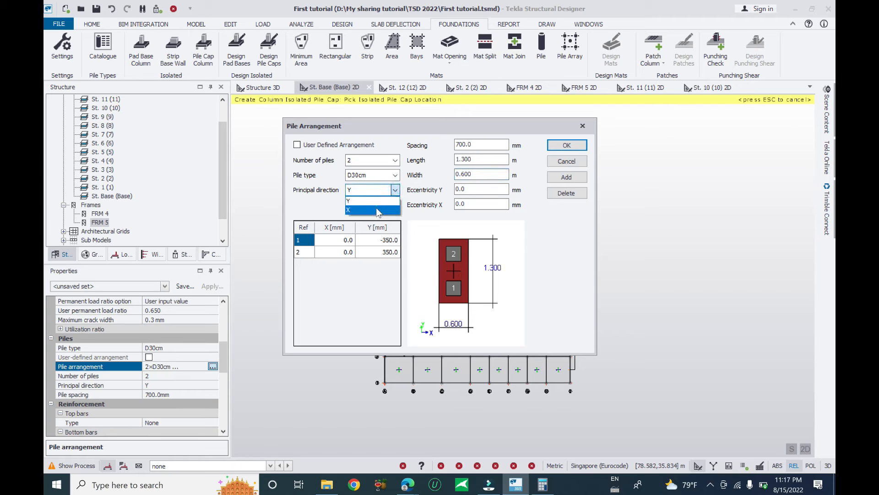
pyautogui.click(387, 197)
pyautogui.click(387, 190)
pyautogui.click(387, 209)
pyautogui.click(385, 176)
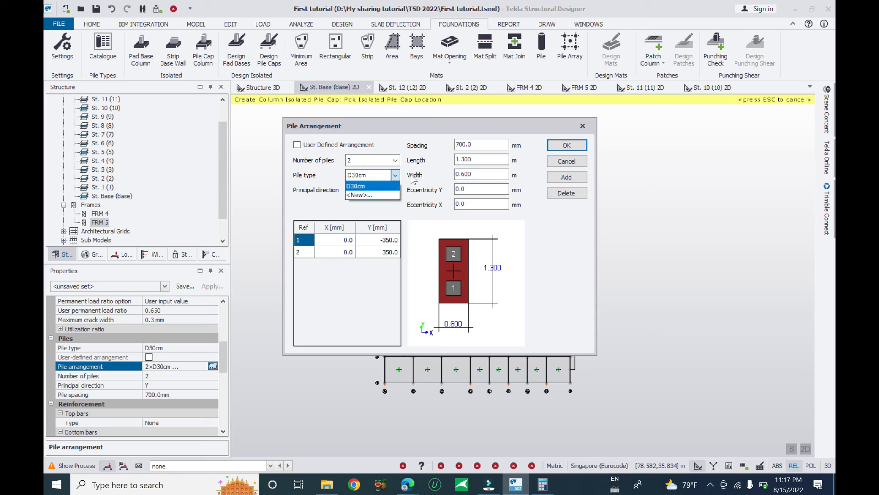
pyautogui.click(518, 232)
pyautogui.click(582, 126)
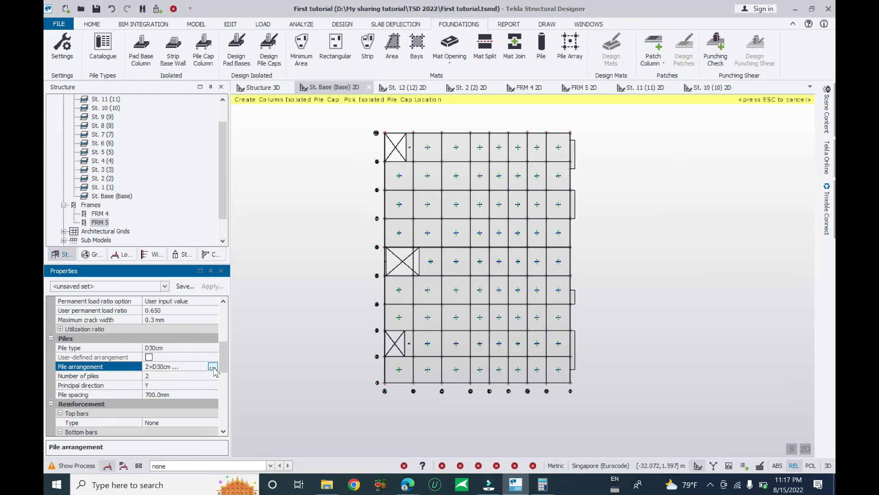
# Set the minimum spacing of isolated foundation piles to 2.5 times the pile dimension and apply the design settings.
pyautogui.click(62, 46)
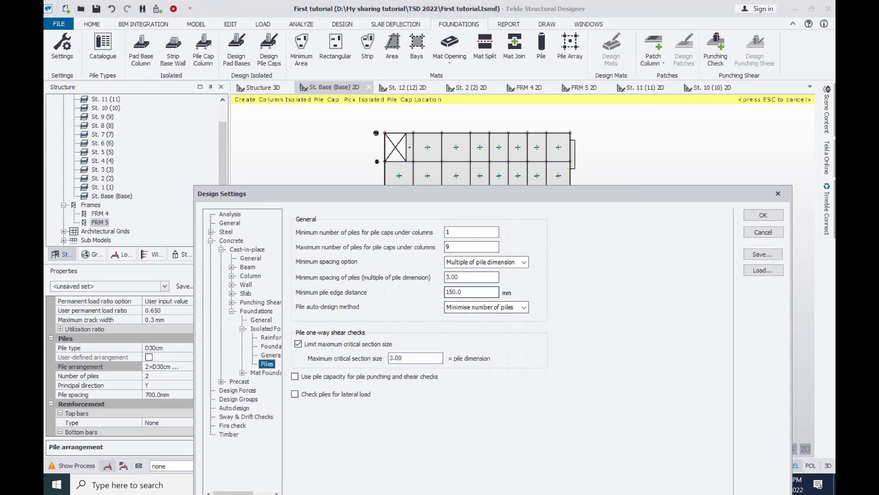
pyautogui.write('2')
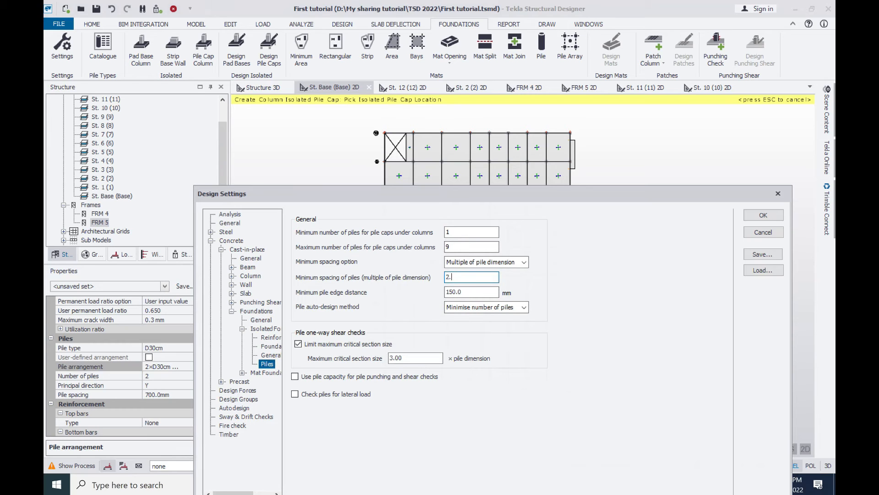
pyautogui.write('.5')
pyautogui.click(760, 215)
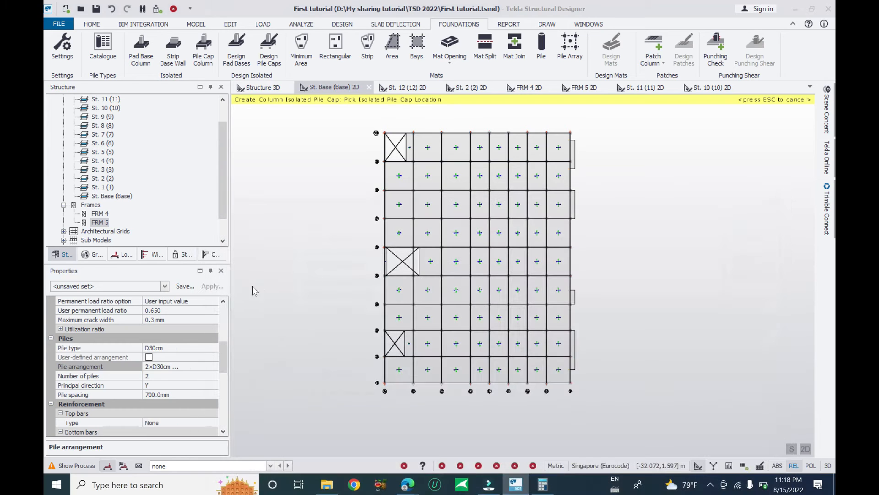
# Reopen the pile arrangement, preview three piles, and set the number of piles to 4.
pyautogui.click(198, 366)
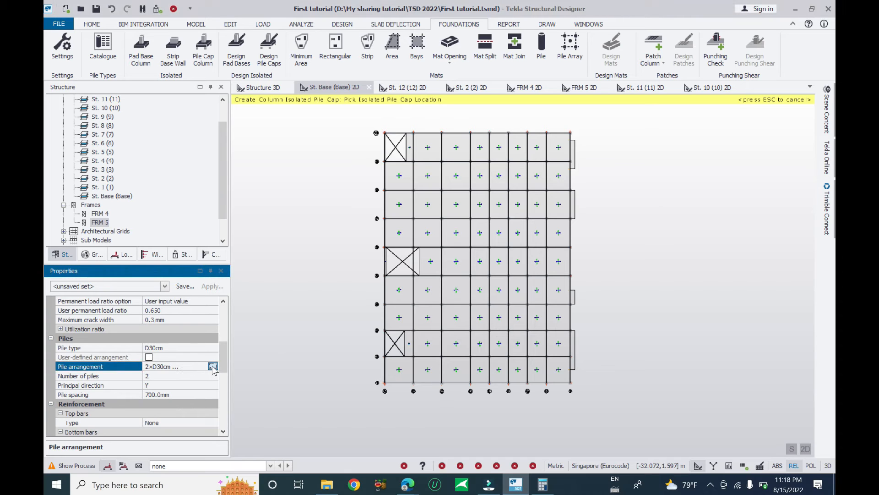
pyautogui.click(213, 366)
pyautogui.moveTo(396, 131); pyautogui.dragTo(164, 134)
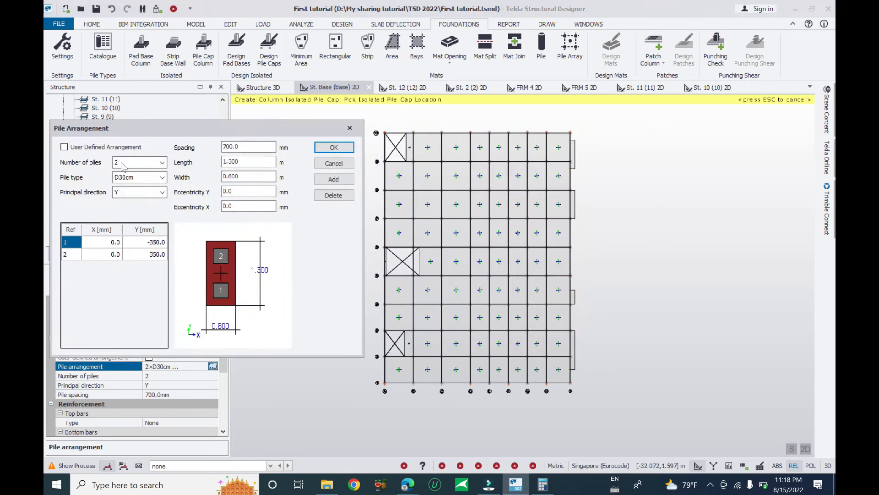
pyautogui.click(162, 163)
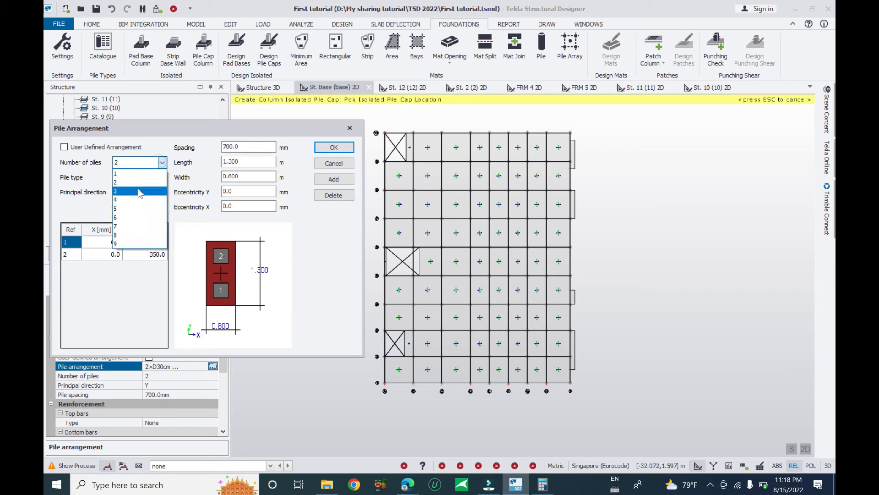
pyautogui.click(140, 192)
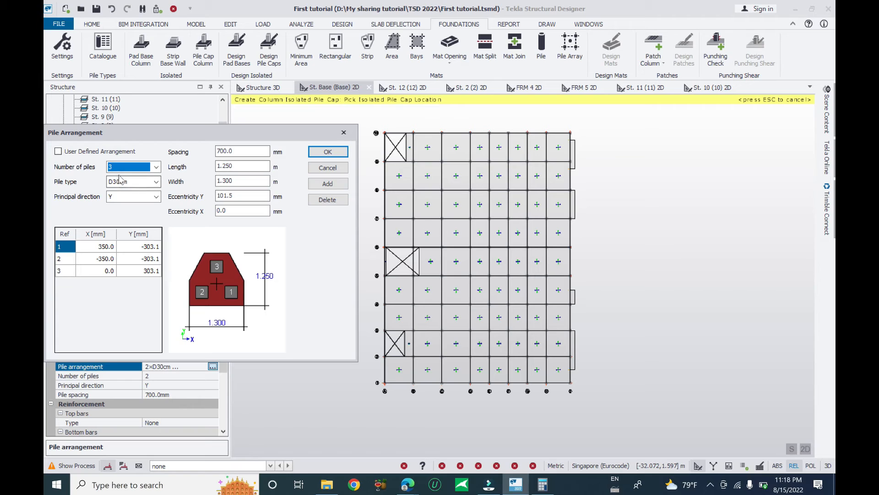
pyautogui.click(156, 167)
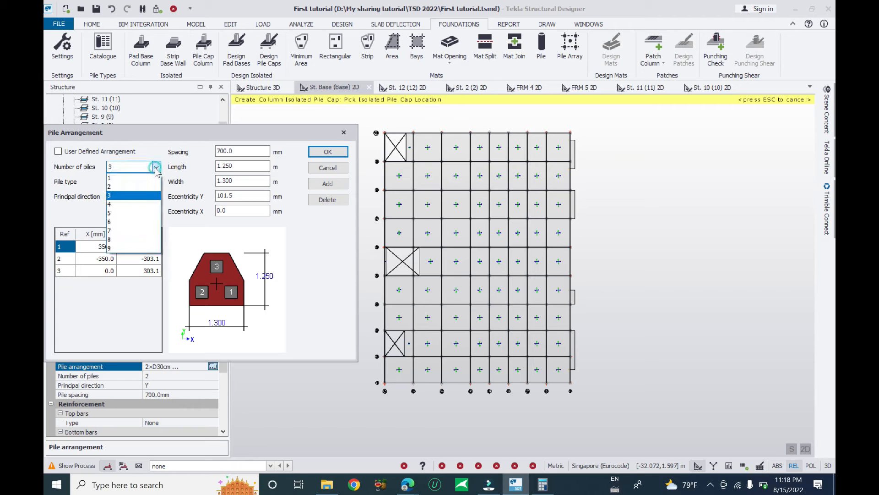
pyautogui.click(127, 204)
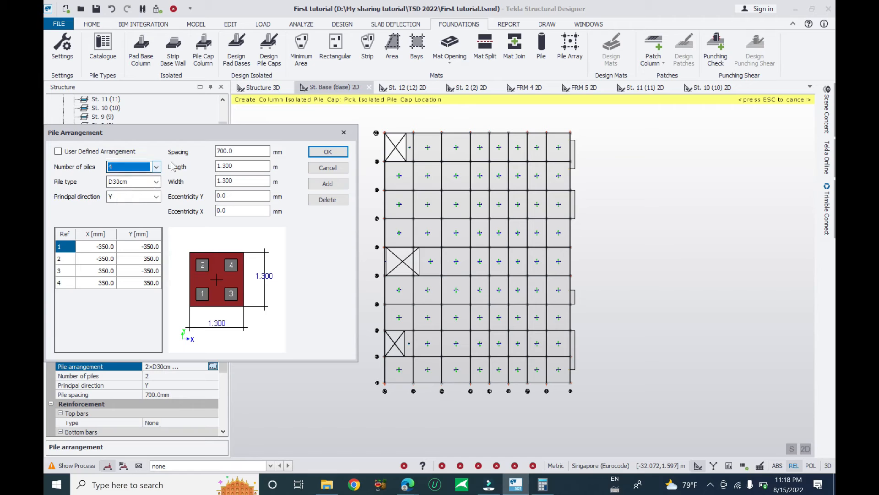
# Start a new pile type from the pile arrangement, view its data, cancel it and reselect D30cm.
pyautogui.click(154, 182)
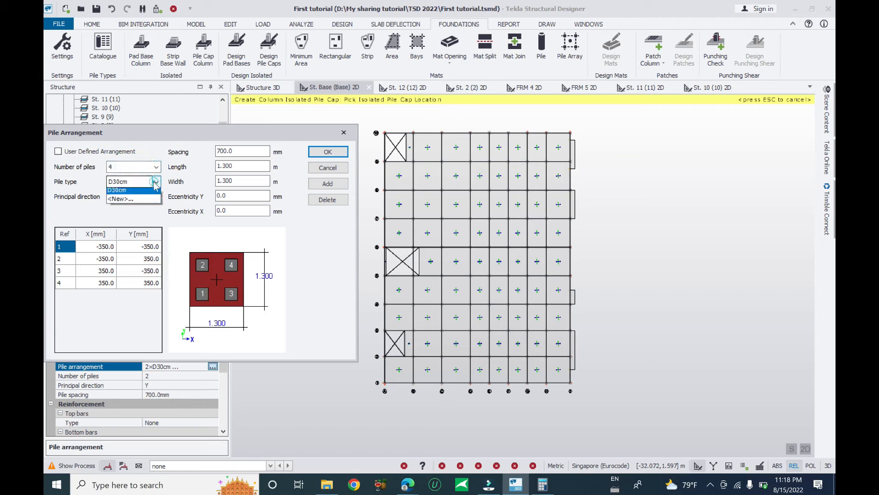
pyautogui.click(118, 203)
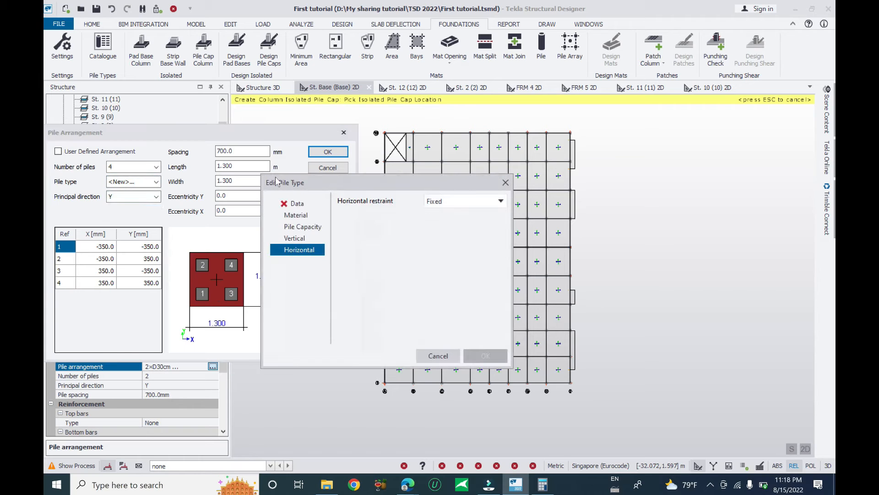
pyautogui.click(305, 203)
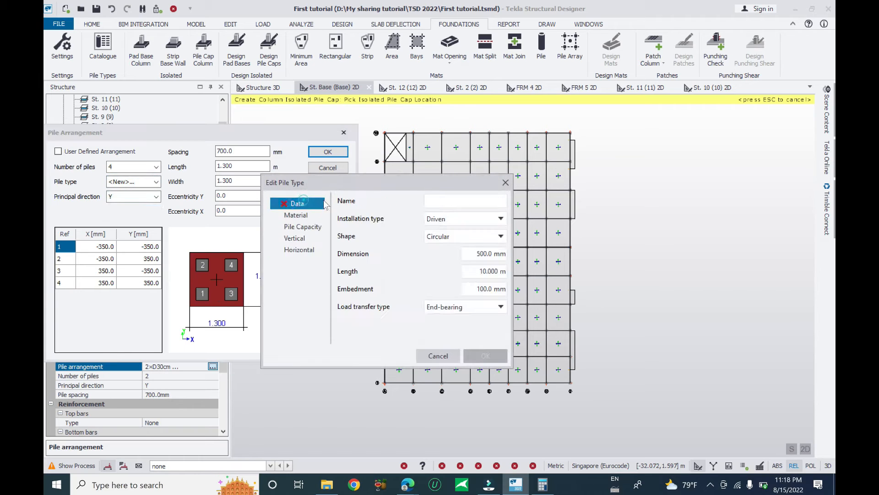
pyautogui.click(438, 357)
pyautogui.click(138, 183)
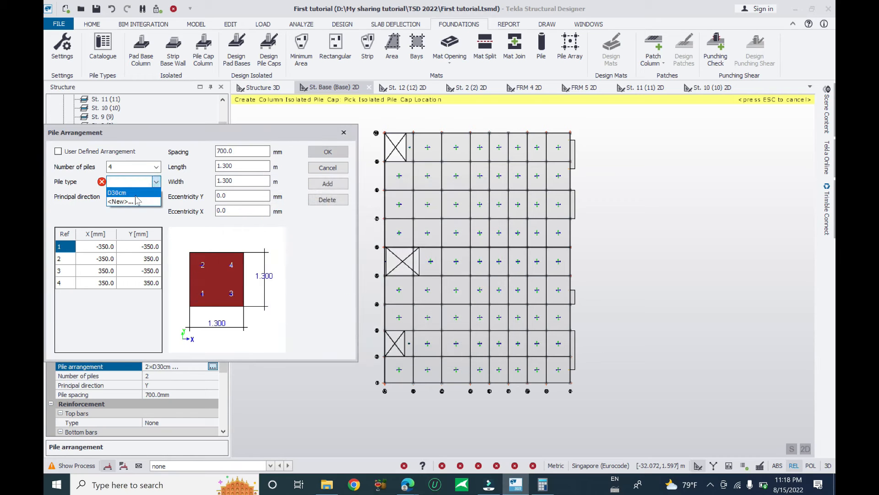
pyautogui.click(131, 192)
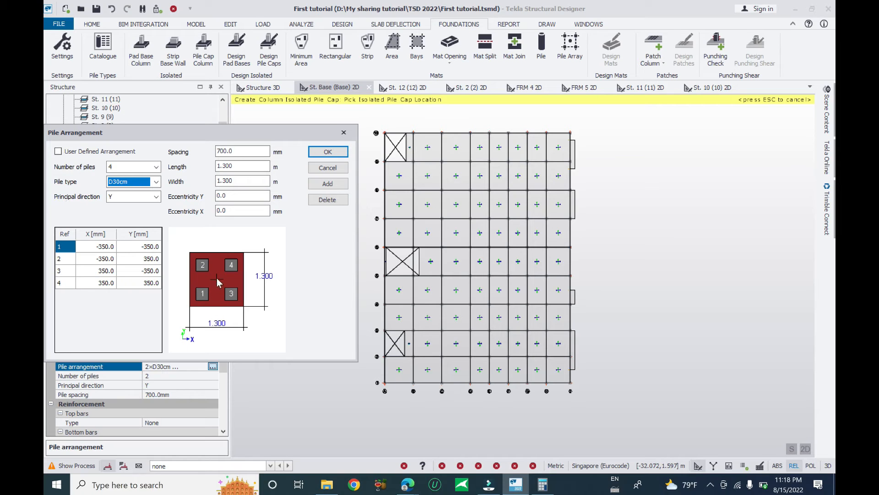
# Preview the X principal direction with four piles, reduce the number of piles to 2, and set the principal direction to Y.
pyautogui.click(156, 196)
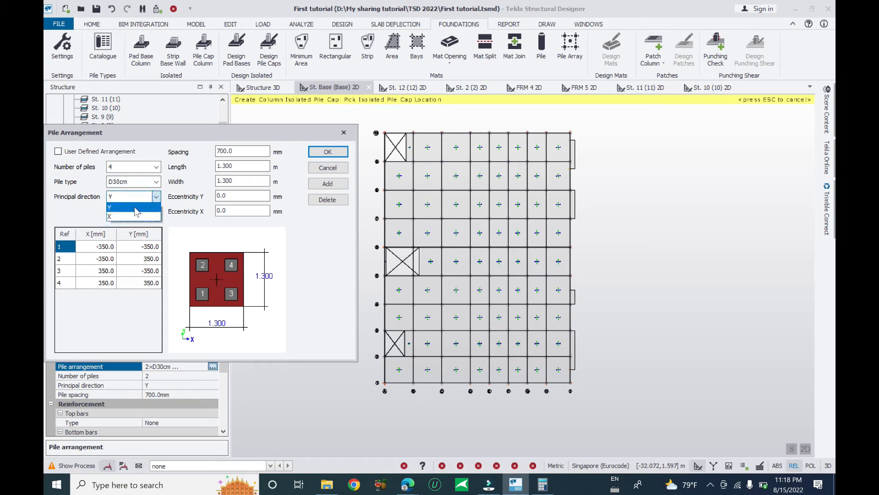
pyautogui.click(133, 216)
pyautogui.click(158, 168)
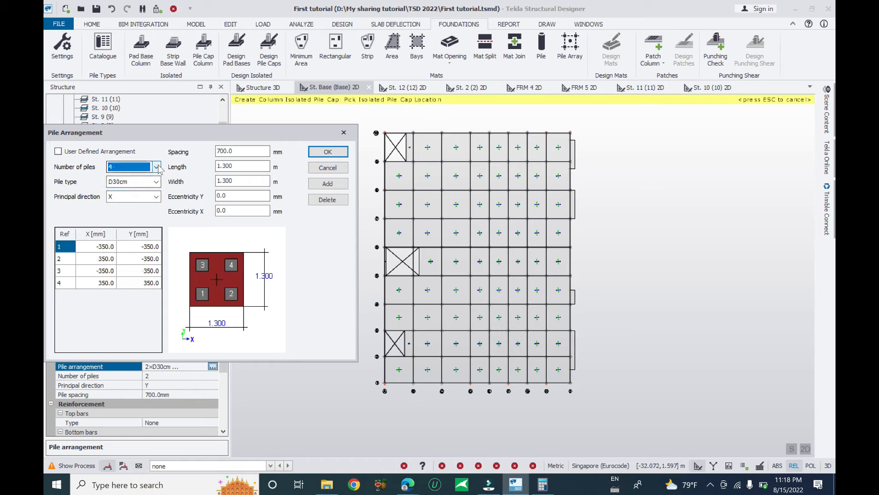
pyautogui.click(119, 186)
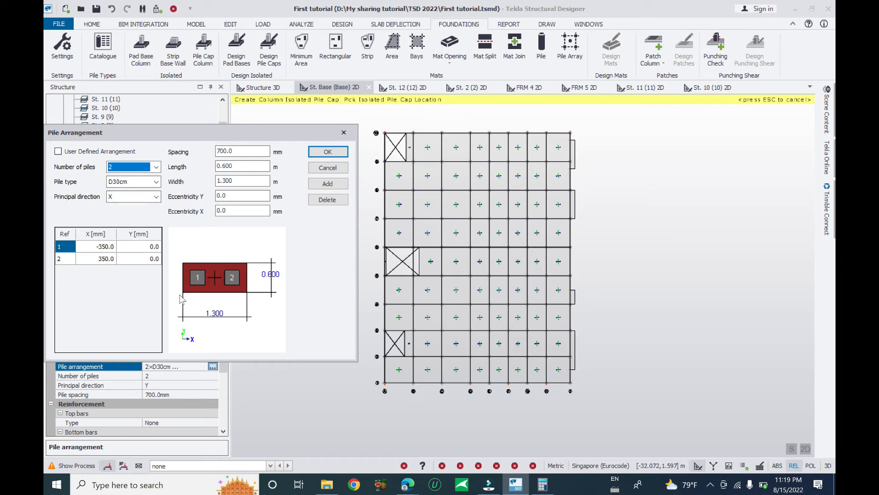
pyautogui.click(151, 197)
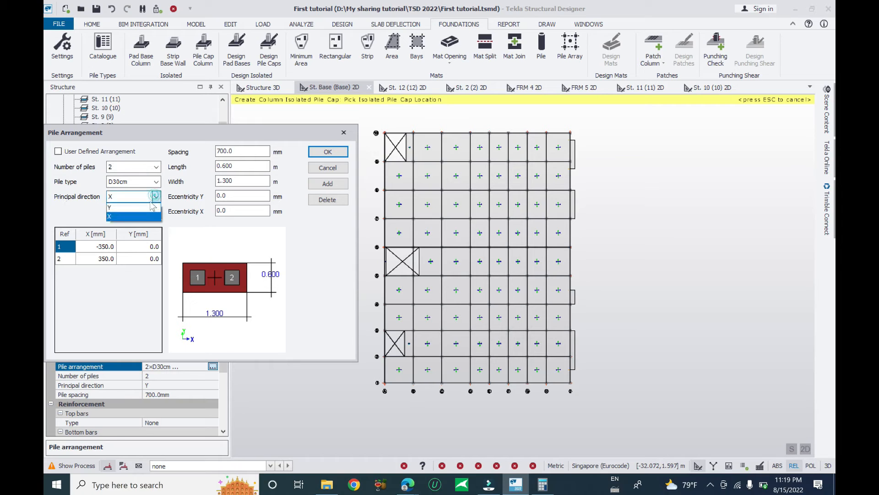
pyautogui.click(137, 212)
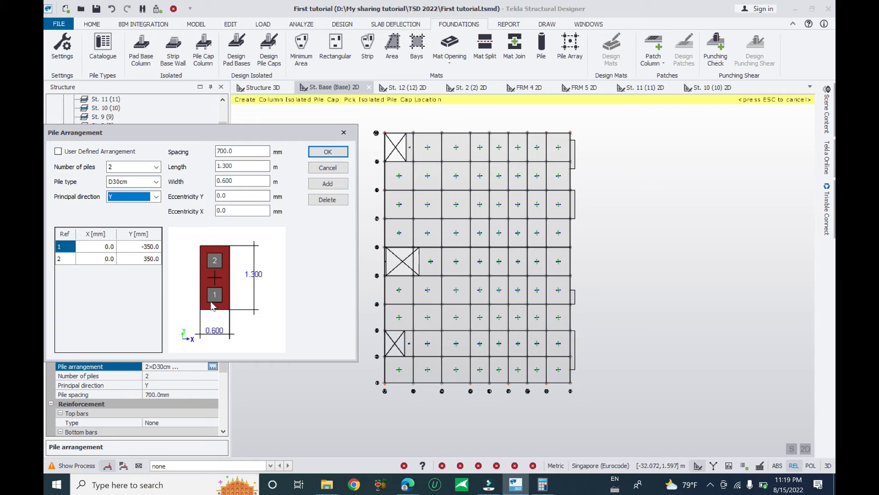
# Switch to Calculator and multiply the 0.3 m pile diameter by 3 to check the pile spacing.
pyautogui.doubleClick(222, 151)
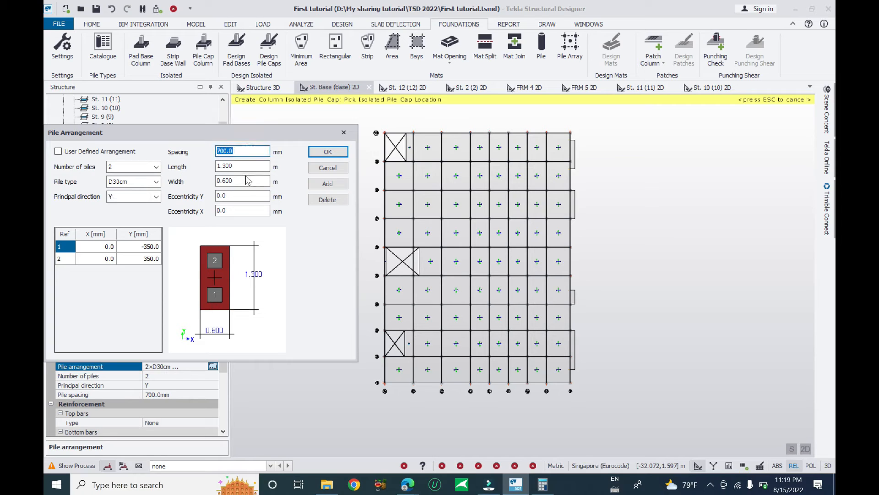
pyautogui.click(92, 484)
pyautogui.write('ca')
pyautogui.click(222, 208)
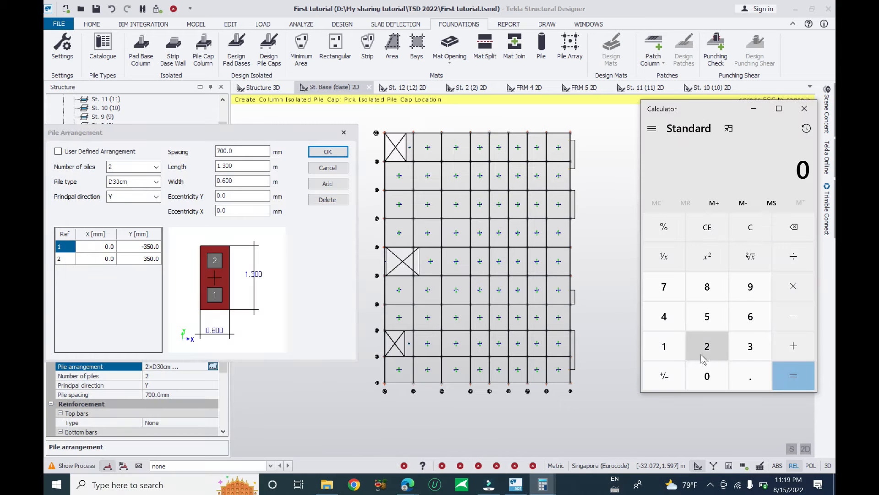
pyautogui.click(748, 383)
pyautogui.click(750, 346)
pyautogui.click(789, 293)
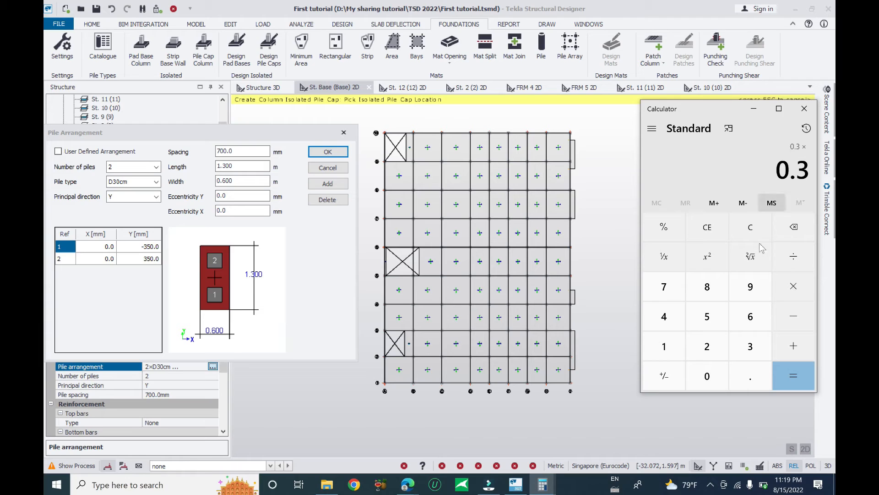
pyautogui.click(750, 346)
pyautogui.click(793, 376)
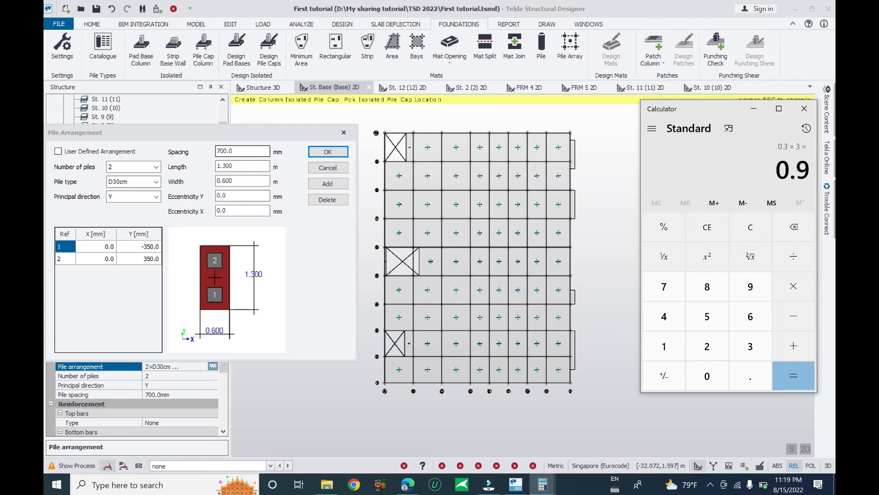
# Try a spacing of 900 mm for the two-pile arrangement and restore it to 700 mm.
pyautogui.click(232, 151)
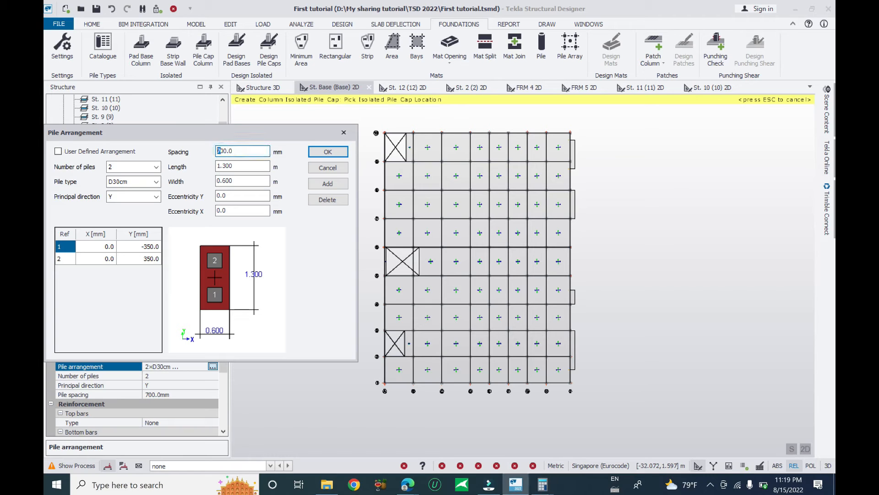
pyautogui.write('9')
pyautogui.click(246, 166)
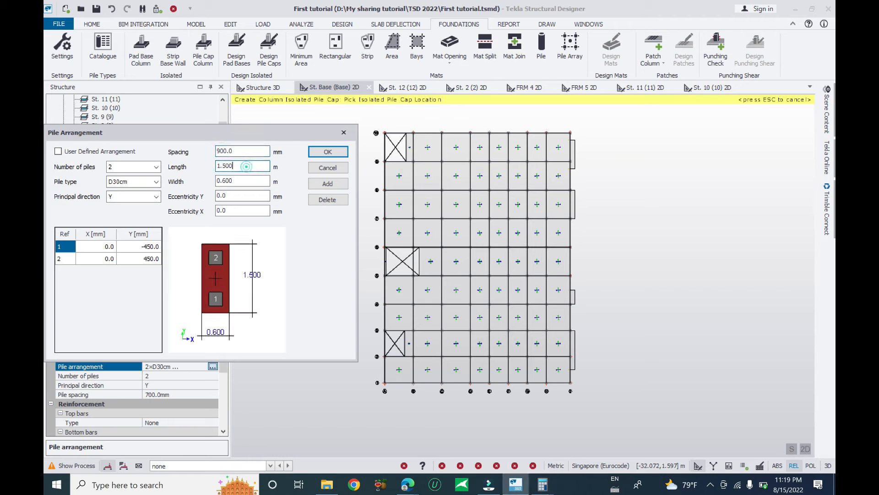
pyautogui.click(219, 151)
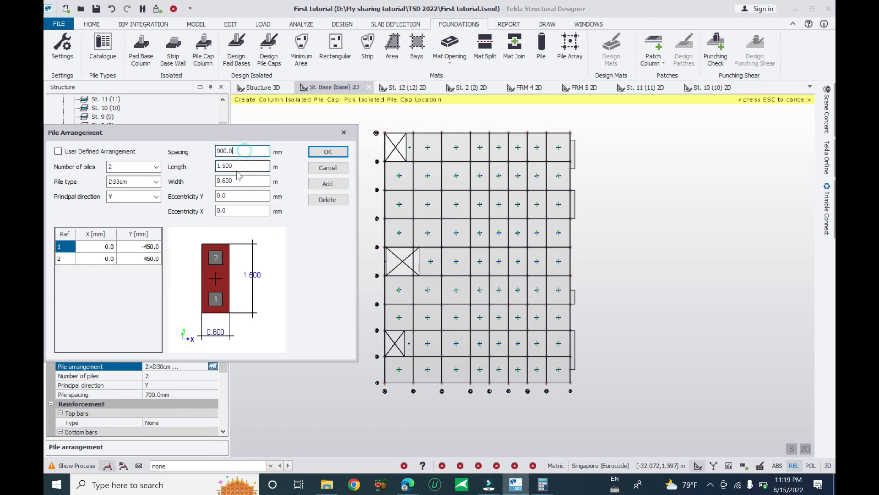
pyautogui.press('BackSpace')
pyautogui.write('7')
pyautogui.click(233, 166)
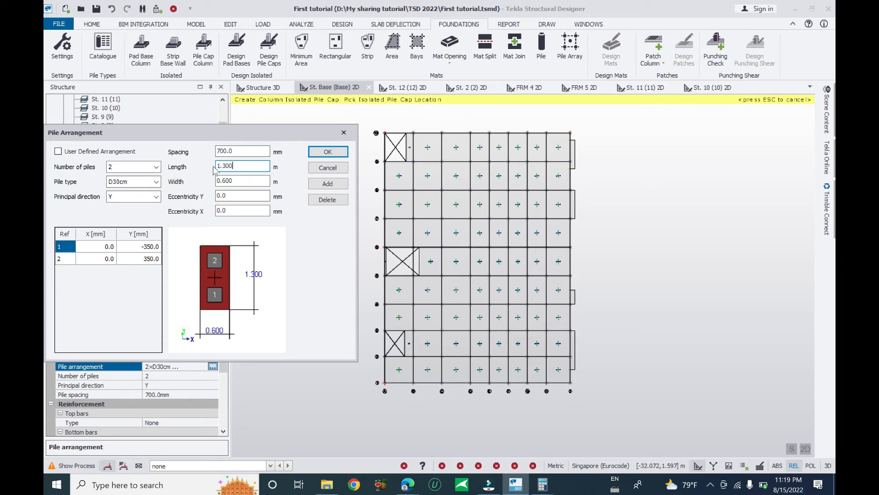
# Check the pile cap width by adding 0.3 + 0.15 + 0.15 in Calculator, and return to the pile arrangement.
pyautogui.click(238, 180)
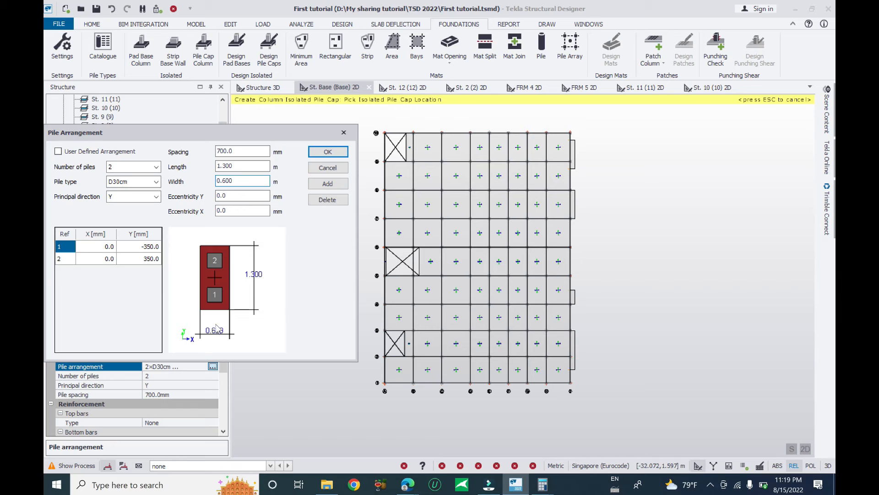
pyautogui.click(542, 484)
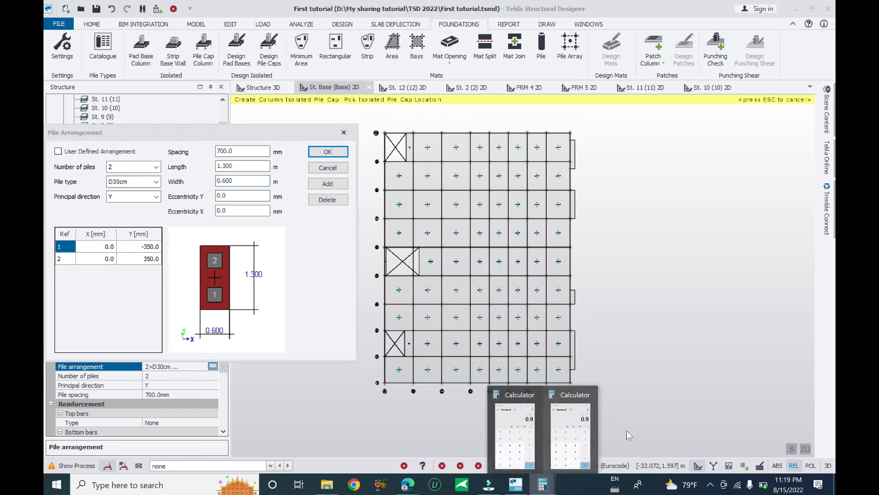
pyautogui.click(569, 434)
pyautogui.click(736, 239)
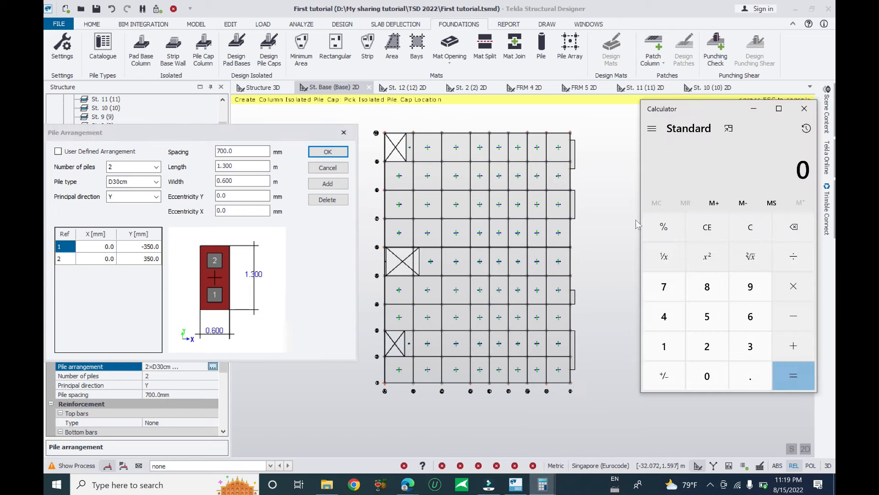
pyautogui.click(750, 376)
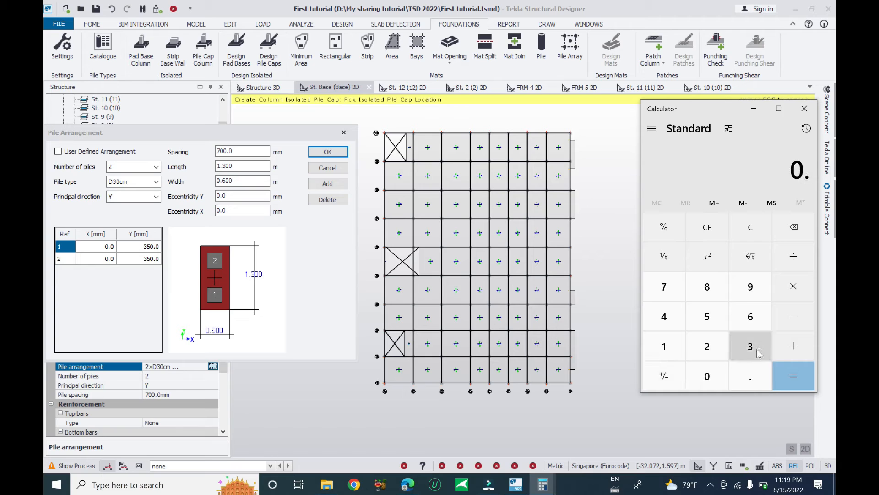
pyautogui.click(750, 346)
pyautogui.click(795, 348)
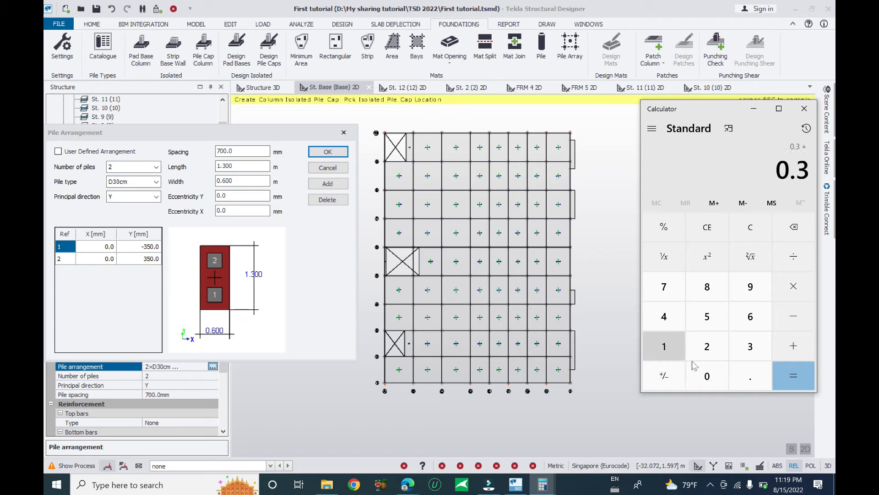
pyautogui.click(708, 373)
pyautogui.click(750, 375)
pyautogui.click(664, 346)
pyautogui.click(707, 316)
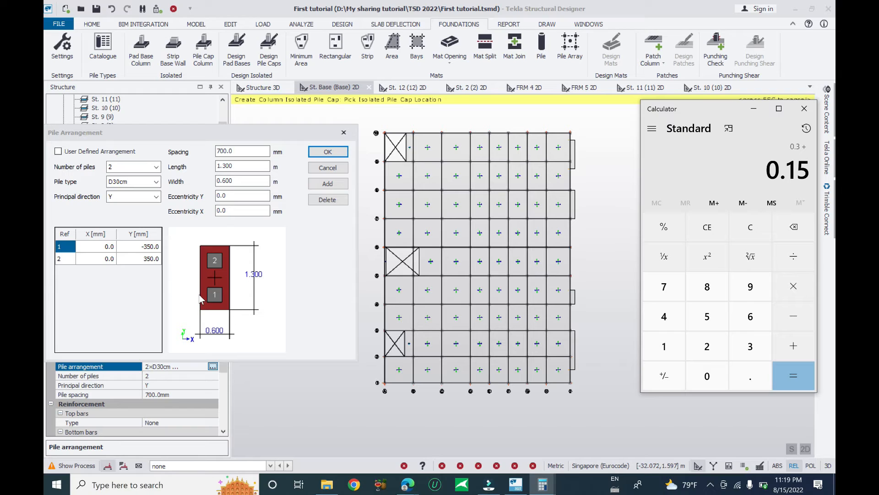
pyautogui.click(793, 346)
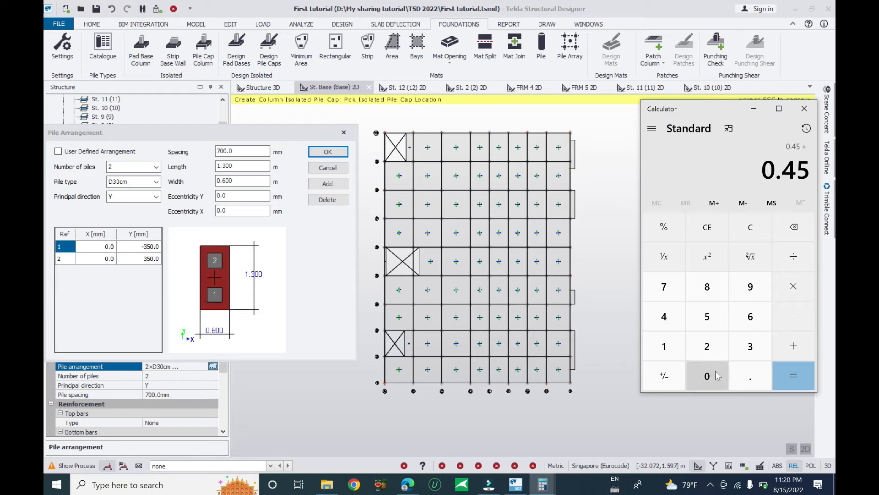
pyautogui.click(750, 375)
pyautogui.click(664, 351)
pyautogui.click(707, 316)
pyautogui.click(793, 375)
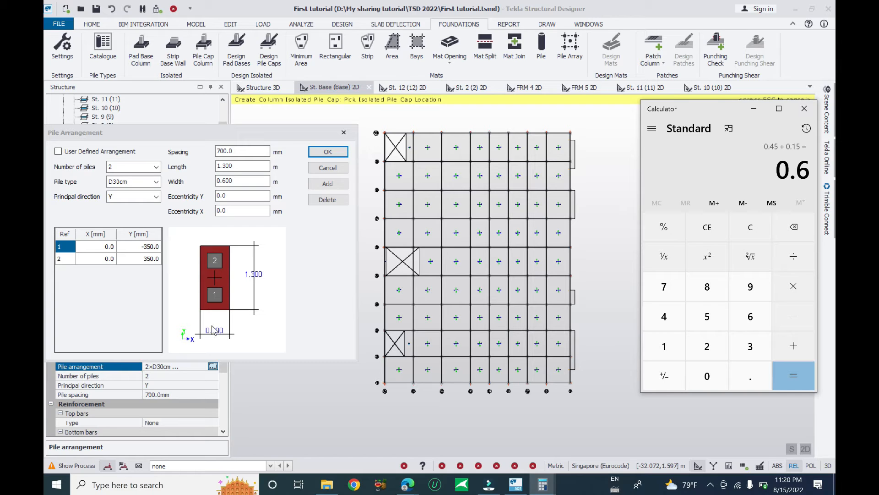
pyautogui.click(753, 109)
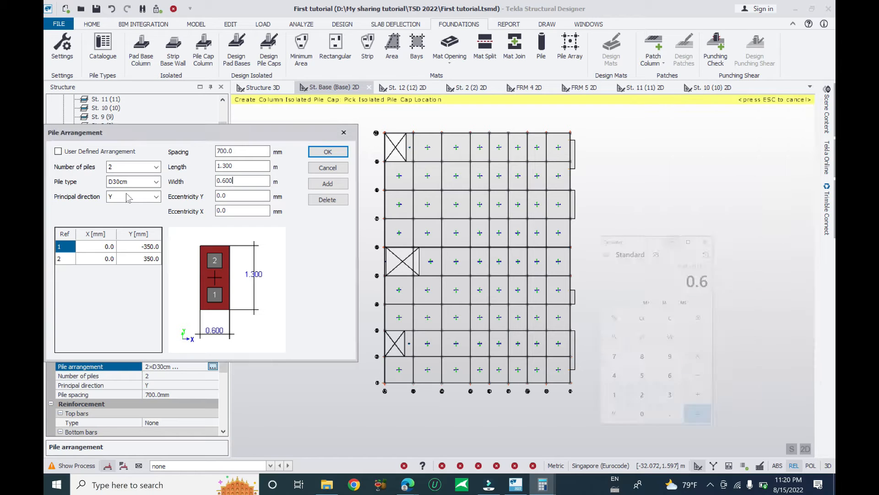
# Preview the two piles with principal direction X and switch the direction back to Y.
pyautogui.click(136, 198)
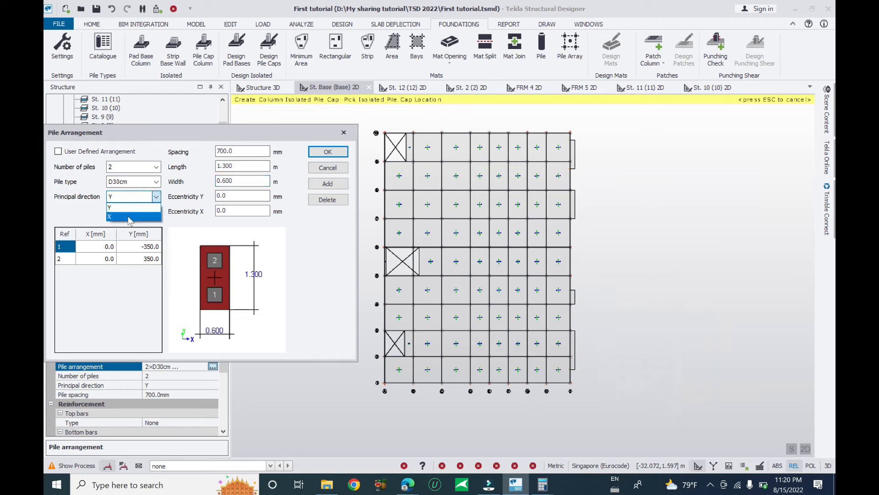
pyautogui.click(128, 217)
pyautogui.click(137, 197)
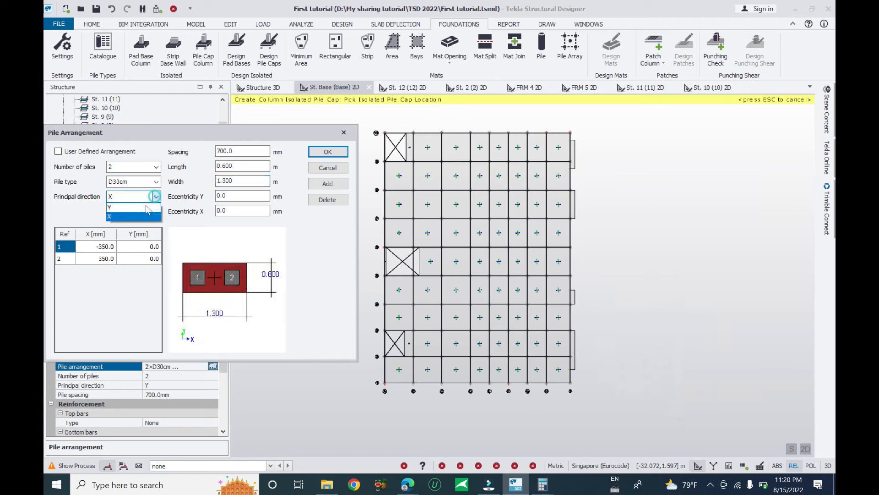
pyautogui.click(139, 208)
pyautogui.click(135, 246)
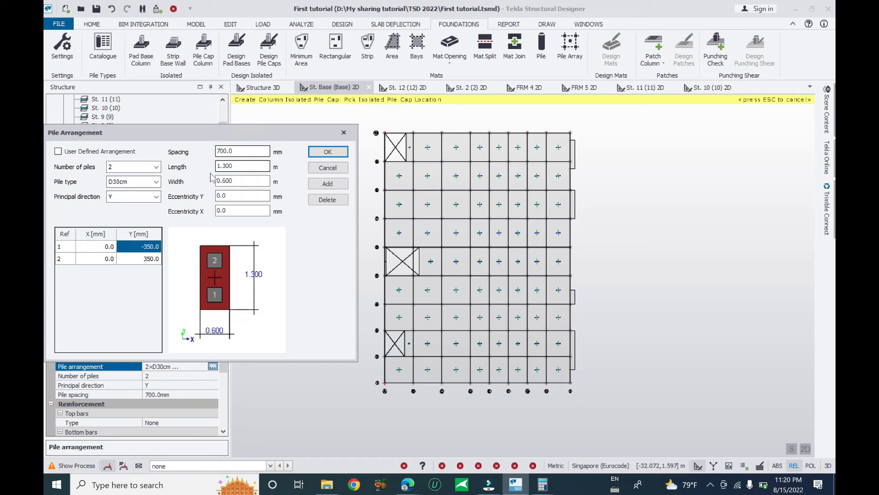
# Examine the length and width values of the two-pile cap in the pile arrangement.
pyautogui.doubleClick(244, 167)
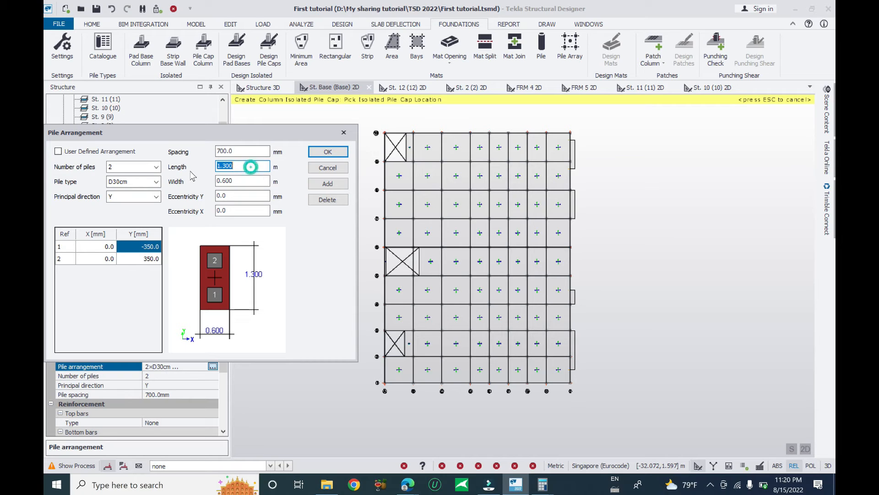
pyautogui.click(246, 166)
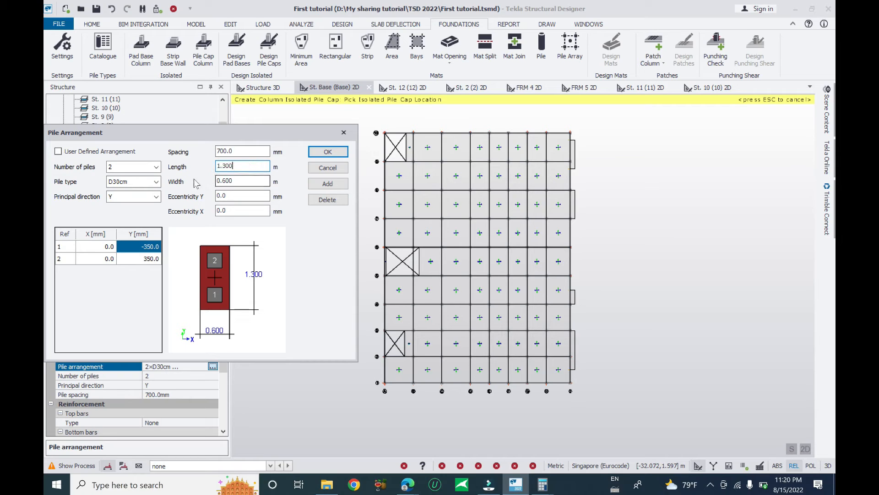
pyautogui.moveTo(249, 138); pyautogui.dragTo(277, 134)
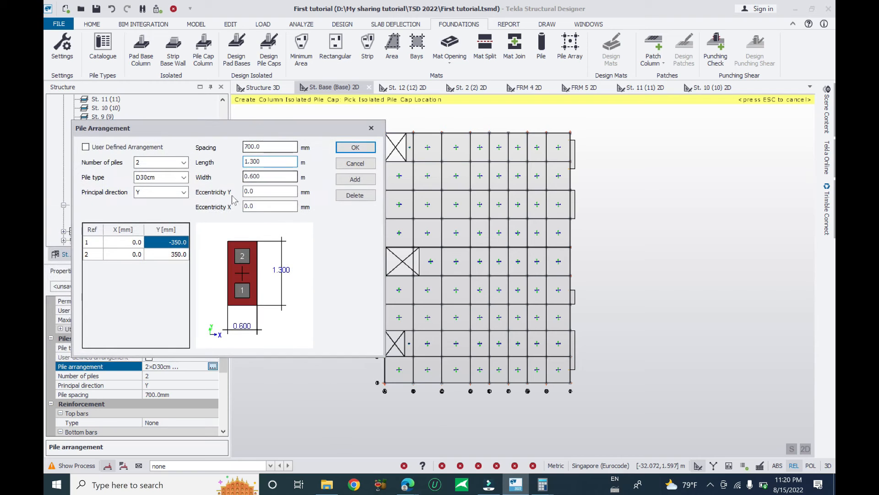
pyautogui.doubleClick(261, 176)
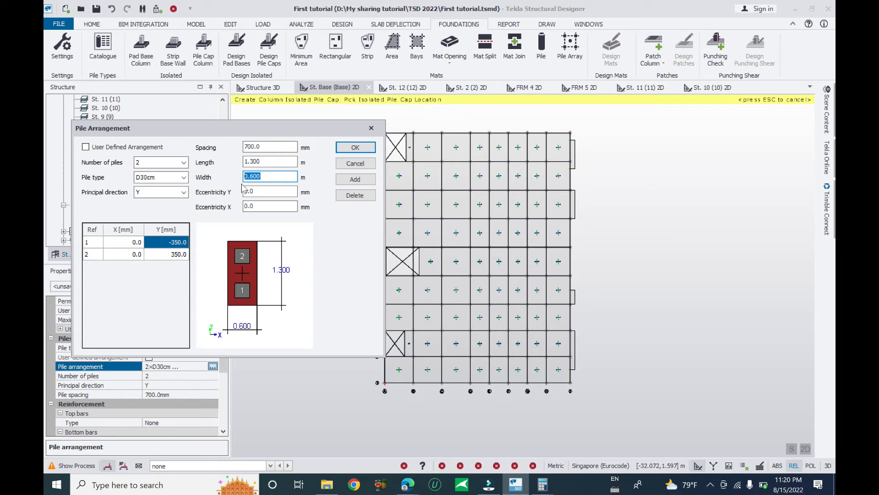
pyautogui.click(265, 188)
pyautogui.doubleClick(273, 178)
# Try a user-defined arrangement with auto-design piles off and a 1 m cap length and width, and switch the user-defined option off again.
pyautogui.click(91, 148)
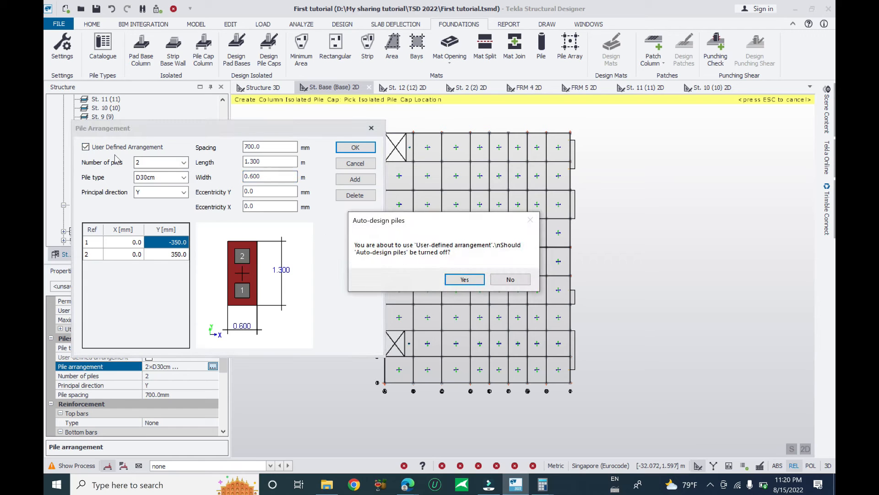
pyautogui.click(464, 280)
pyautogui.doubleClick(277, 161)
pyautogui.write('1')
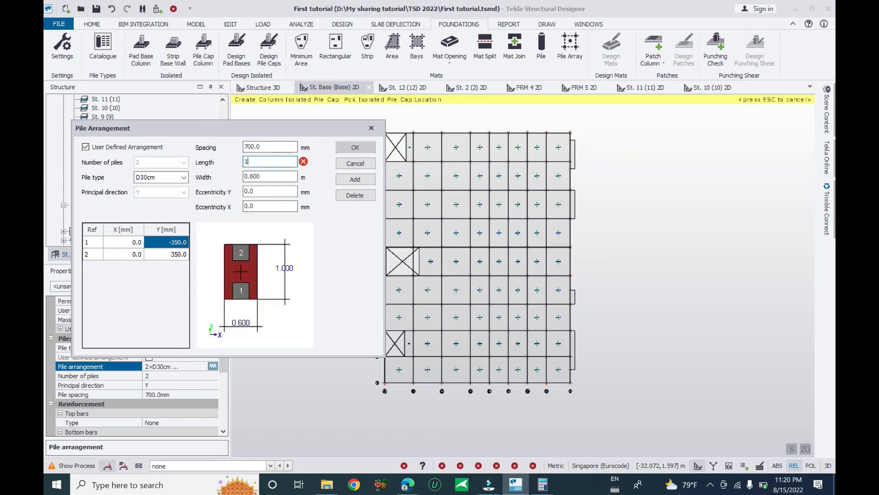
pyautogui.doubleClick(271, 175)
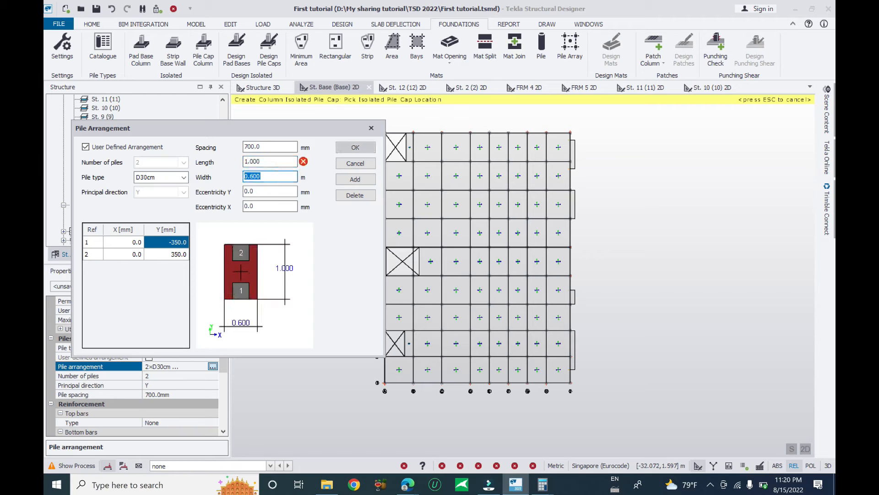
pyautogui.write('1')
pyautogui.doubleClick(270, 191)
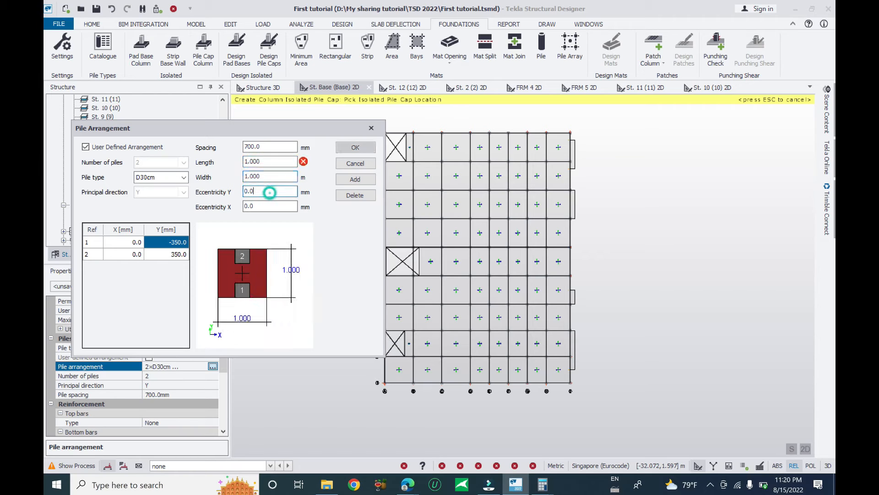
pyautogui.click(85, 147)
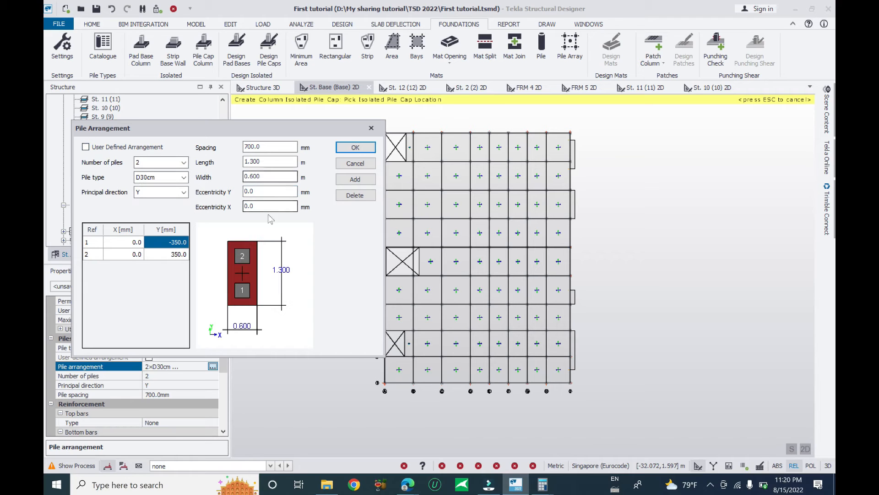
pyautogui.moveTo(216, 130); pyautogui.dragTo(535, 137)
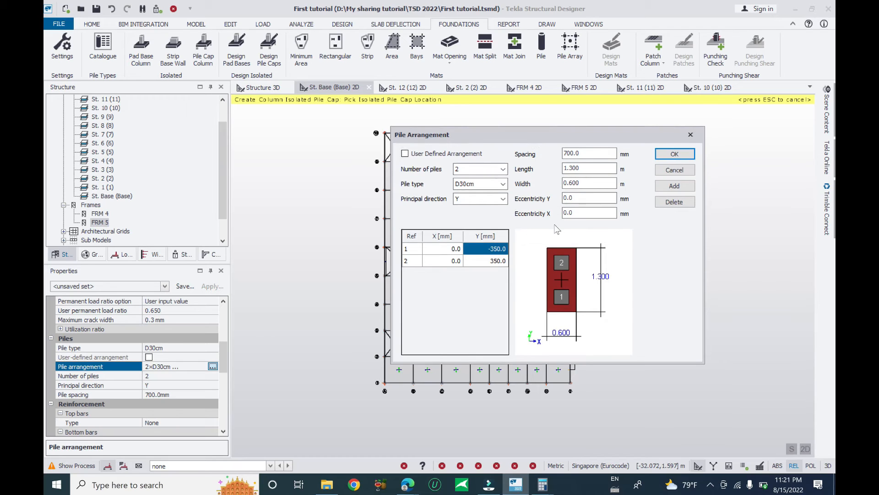
# Try a user-defined pile arrangement with an Eccentricity Y of 0.1 mm, and switch the user-defined option off again.
pyautogui.doubleClick(573, 198)
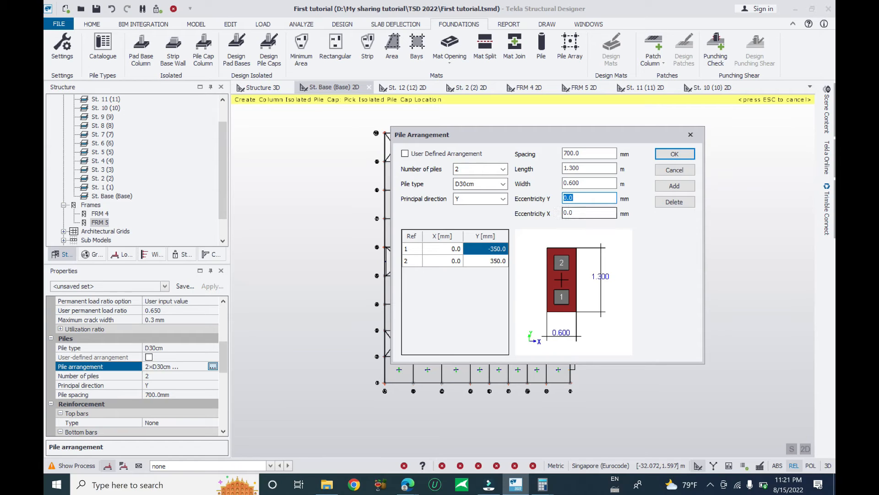
pyautogui.click(428, 154)
pyautogui.moveTo(577, 197); pyautogui.dragTo(478, 199)
pyautogui.write('0.1')
pyautogui.press('Tab')
pyautogui.click(578, 197)
pyautogui.click(413, 156)
# Set the pile arrangement to four D30cm piles and place the pile caps under all interior columns of the base plan.
pyautogui.click(502, 169)
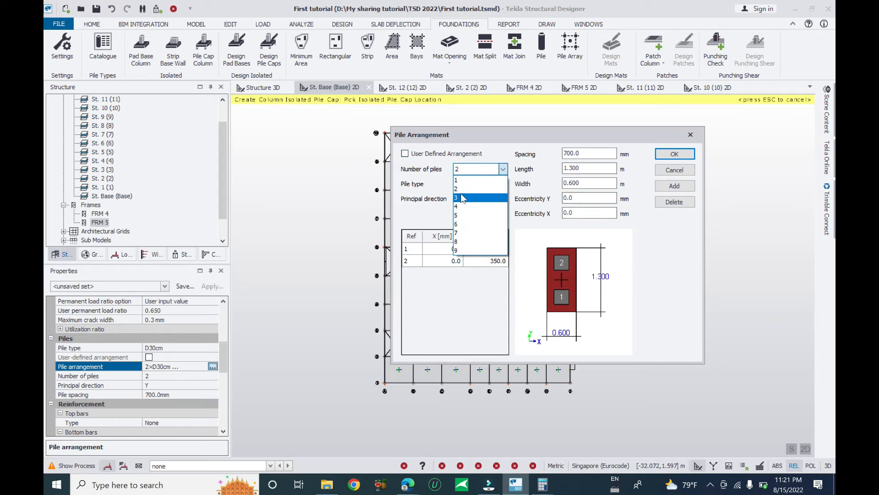
pyautogui.click(462, 197)
pyautogui.click(476, 169)
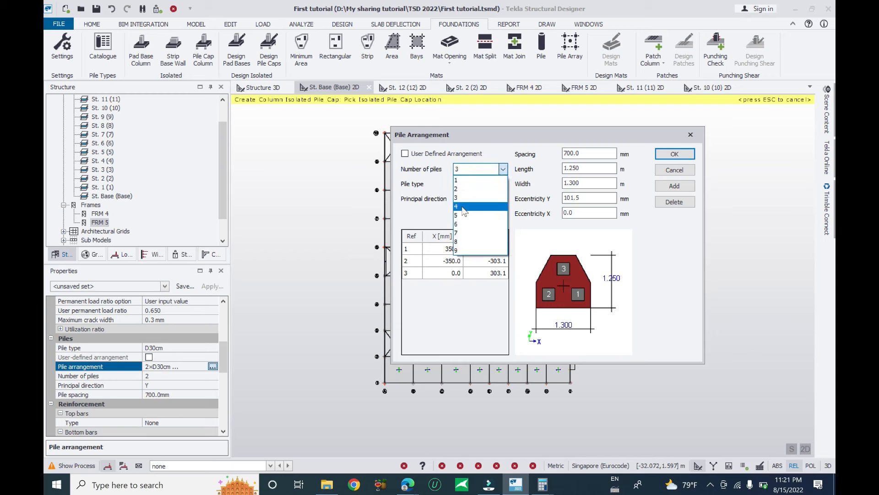
pyautogui.click(462, 207)
pyautogui.click(503, 169)
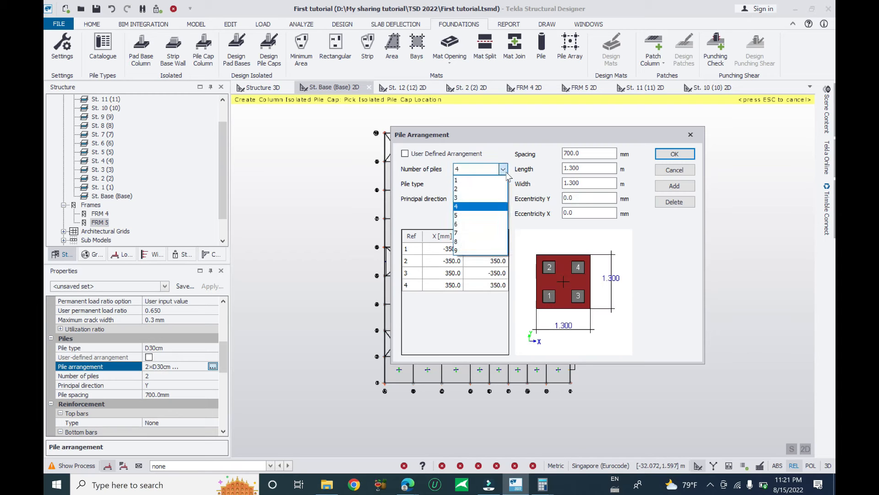
pyautogui.click(474, 208)
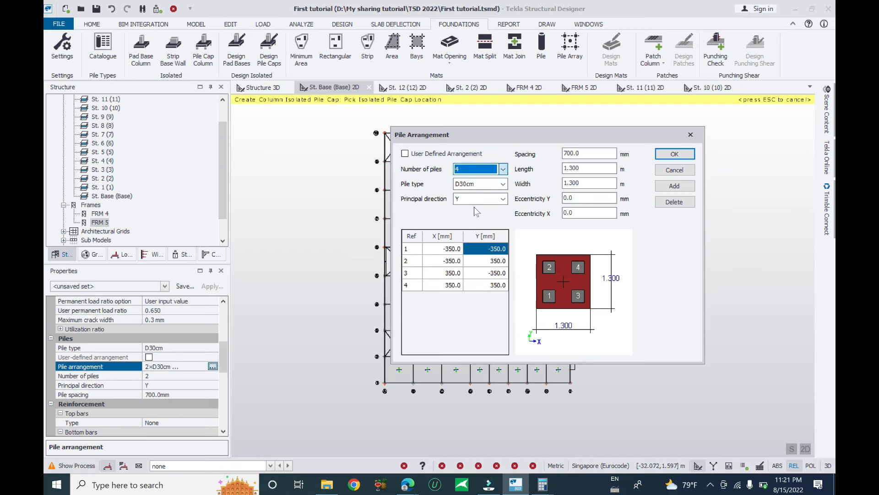
pyautogui.click(674, 156)
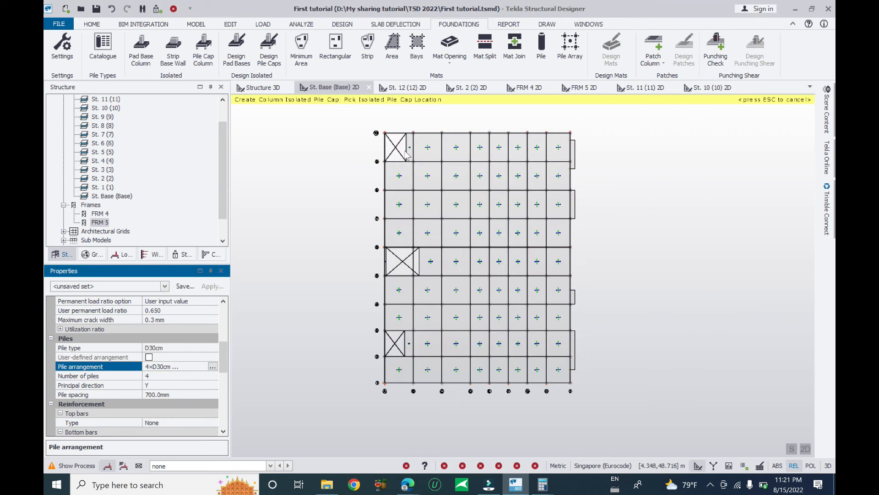
pyautogui.moveTo(404, 149); pyautogui.dragTo(559, 376)
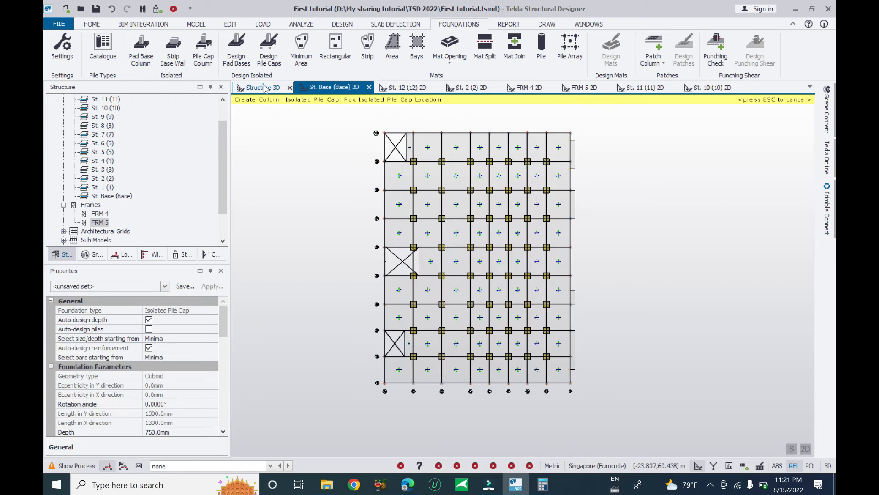
# Examine the pile caps and piles beneath the building in the 3D structure view.
pyautogui.moveTo(630, 398); pyautogui.dragTo(707, 334, button='right')
pyautogui.scroll(5, 283, 345)
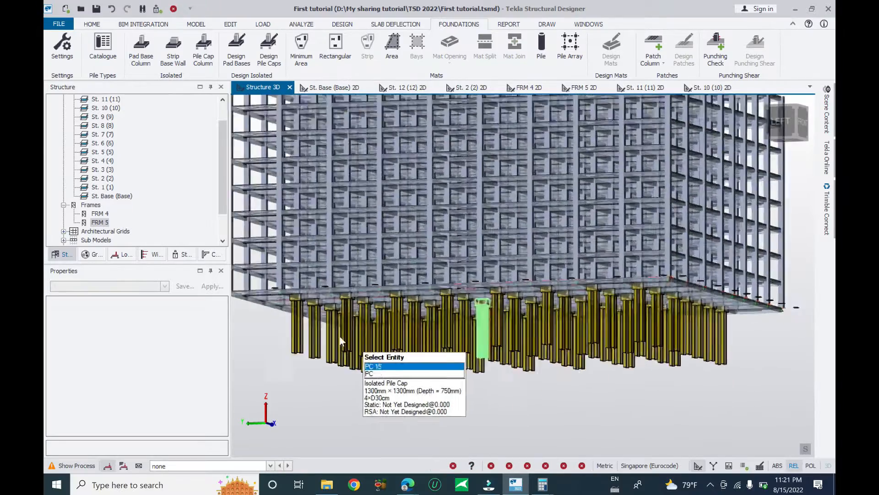
pyautogui.moveTo(283, 344); pyautogui.dragTo(279, 378, button='right')
pyautogui.scroll(6, 281, 380)
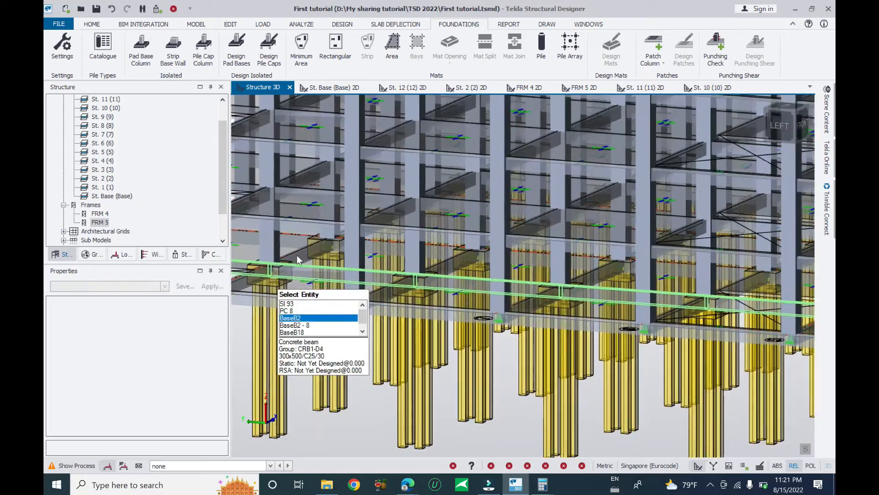
pyautogui.moveTo(297, 255); pyautogui.dragTo(327, 233, button='middle')
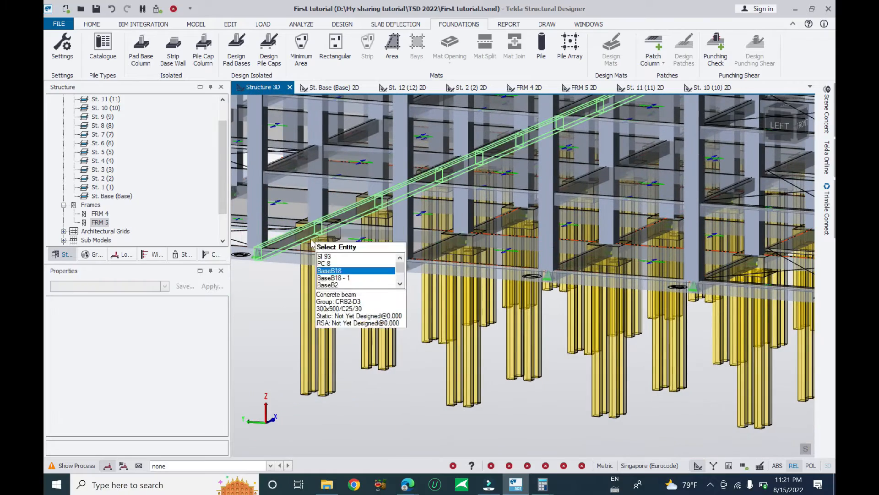
pyautogui.moveTo(339, 378); pyautogui.dragTo(320, 404, button='right')
pyautogui.scroll(-4, 325, 309)
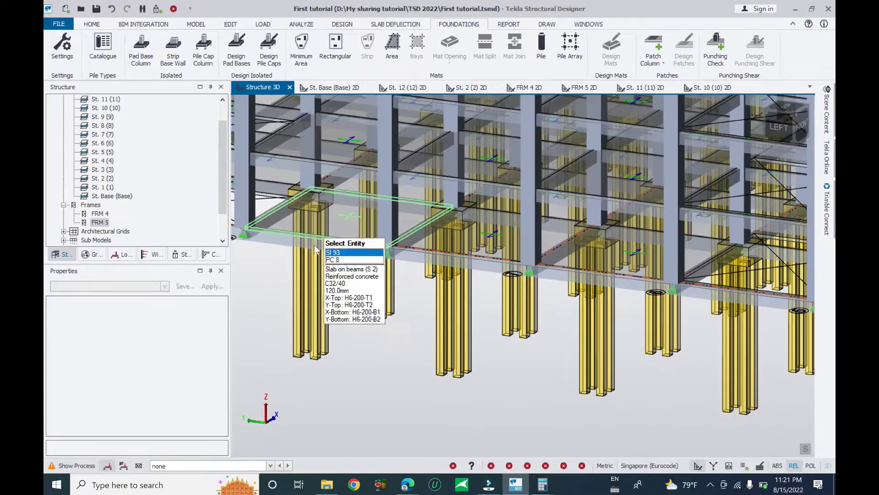
pyautogui.scroll(-5, 365, 270)
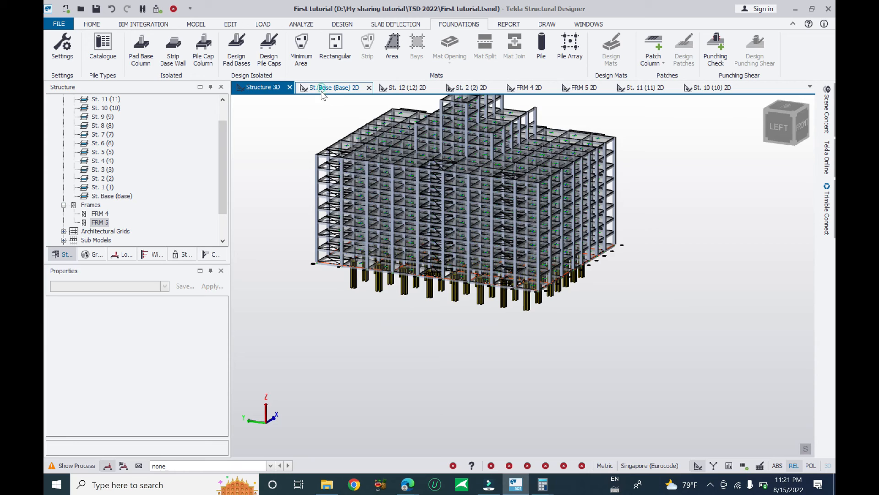
# Place column pile caps with a single D30cm pile under the four corner columns of the base plan.
pyautogui.click(328, 87)
pyautogui.moveTo(579, 231); pyautogui.dragTo(527, 222, button='middle')
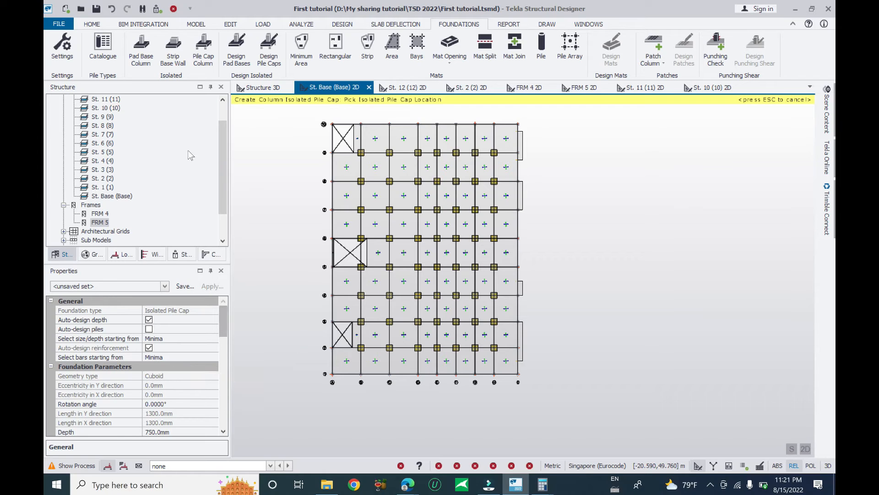
pyautogui.click(203, 49)
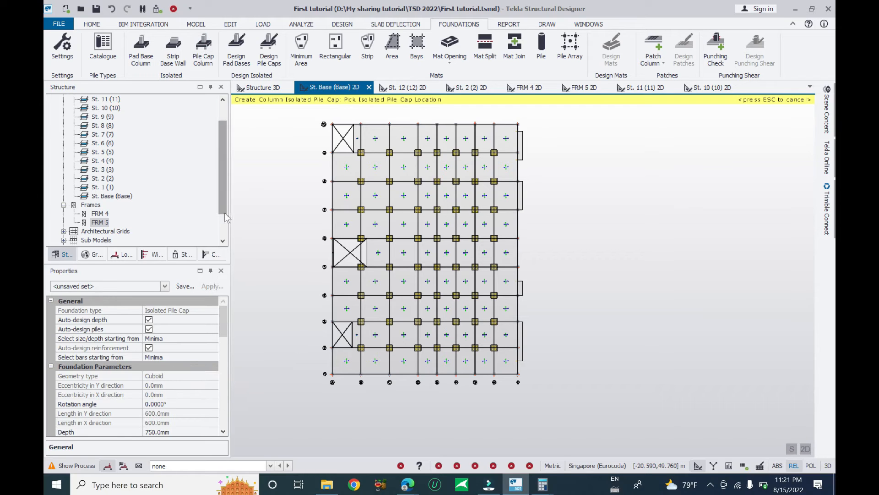
pyautogui.moveTo(224, 322); pyautogui.dragTo(225, 364)
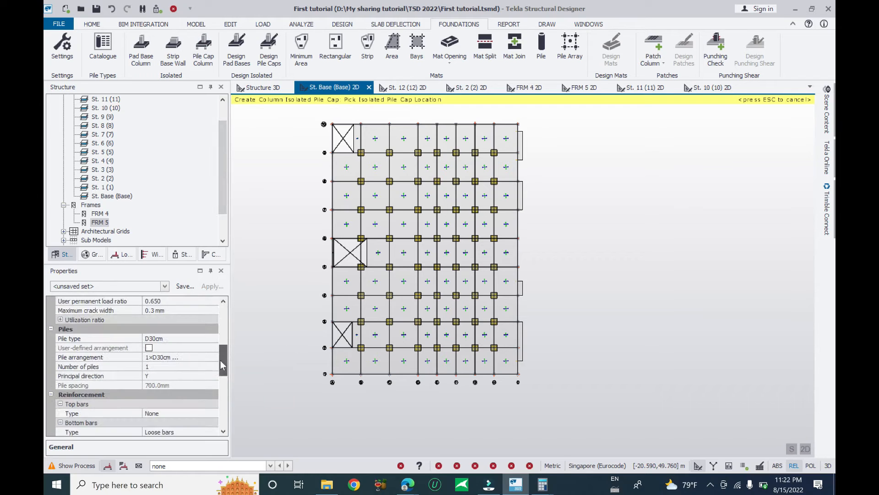
pyautogui.click(214, 358)
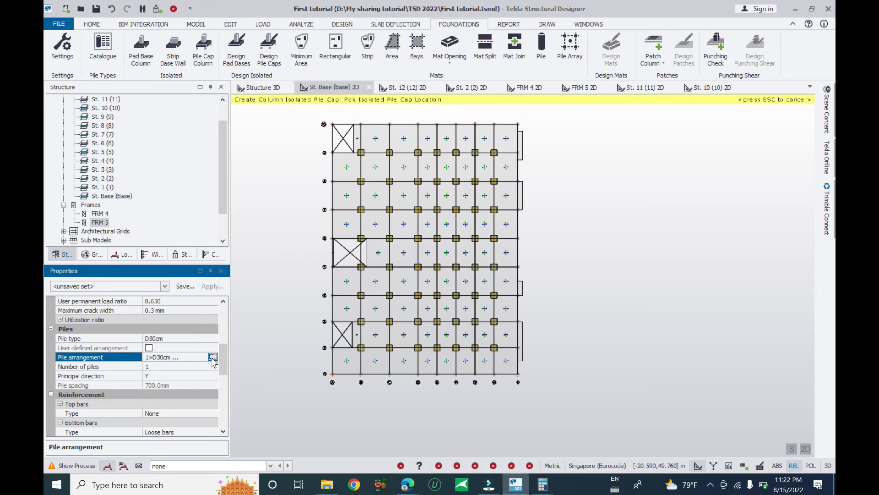
pyautogui.click(213, 357)
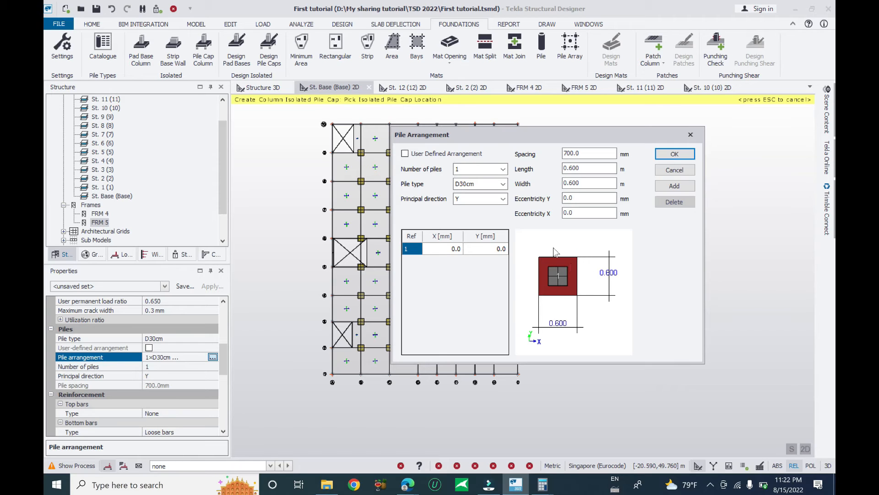
pyautogui.click(674, 152)
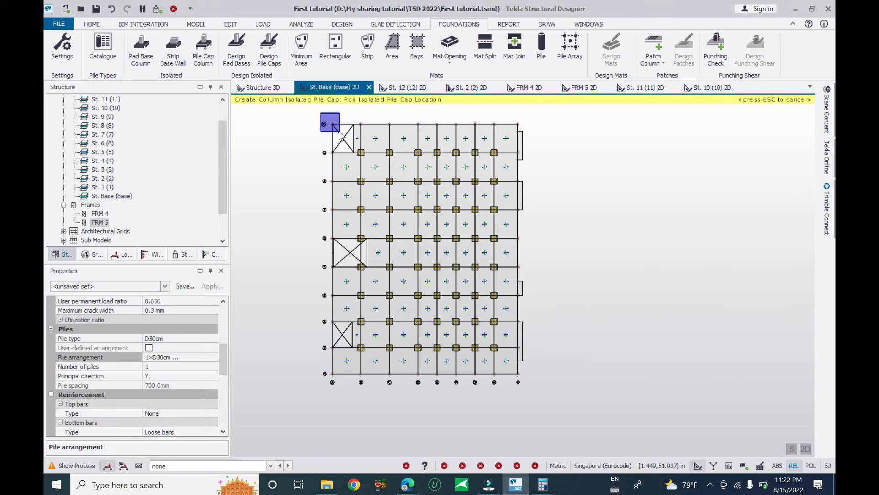
pyautogui.click(518, 124)
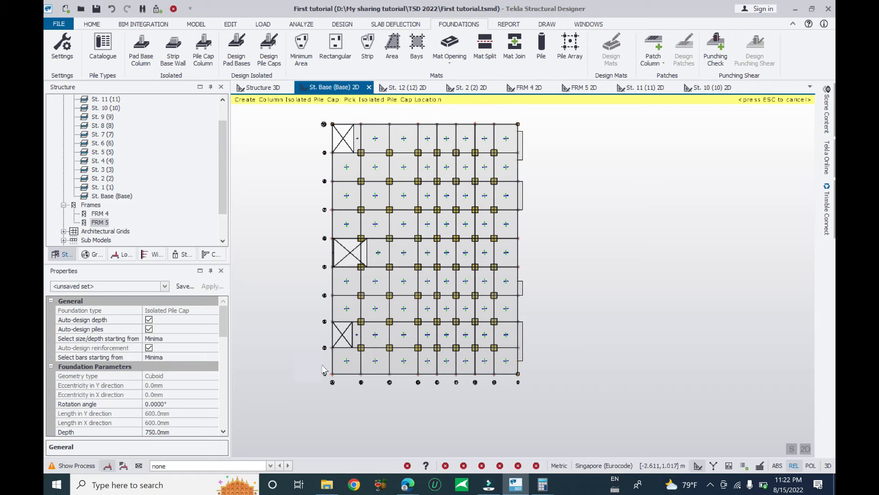
pyautogui.click(339, 386)
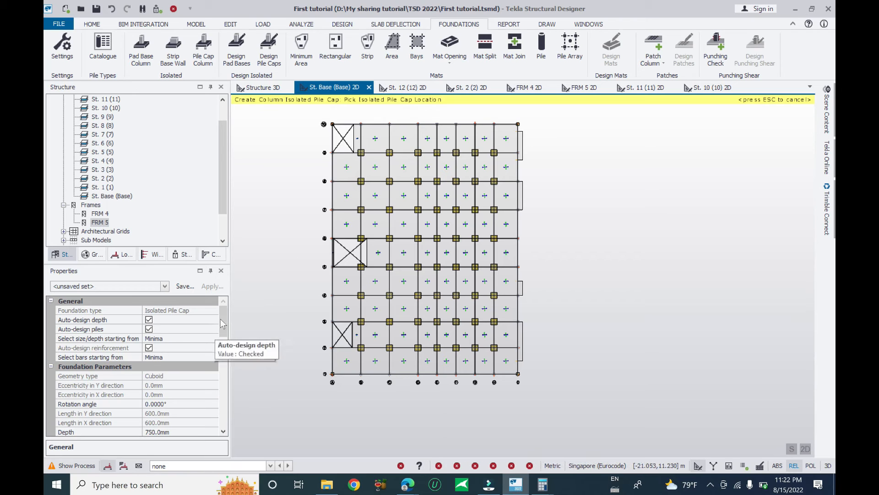
# Set the number of piles for the column pile cap to 3 and check the resulting pile arrangement.
pyautogui.scroll(-5, 225, 324)
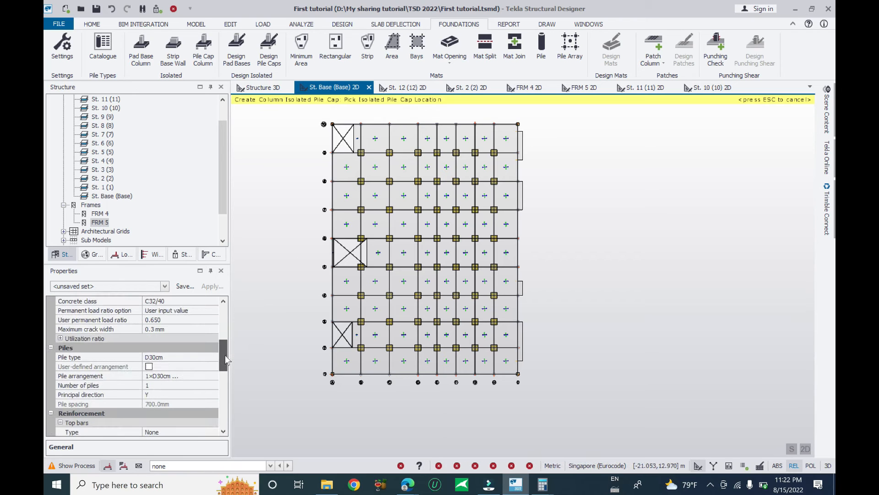
pyautogui.click(208, 376)
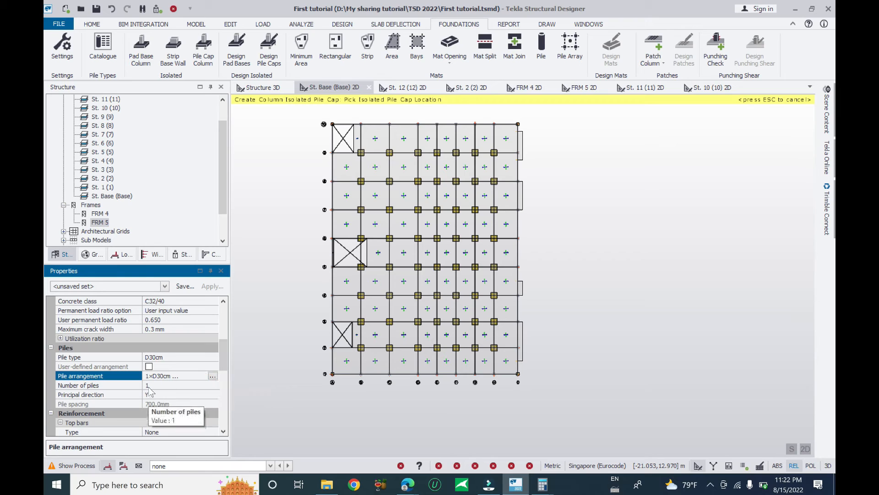
pyautogui.click(153, 386)
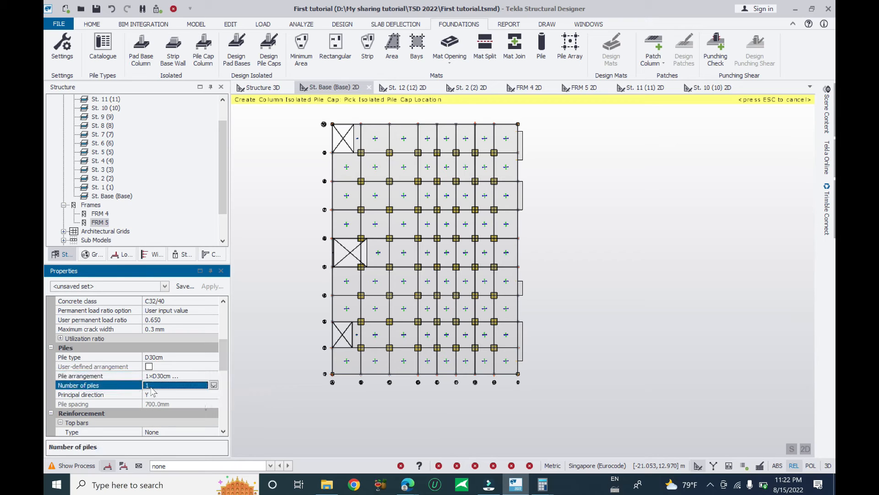
pyautogui.click(213, 385)
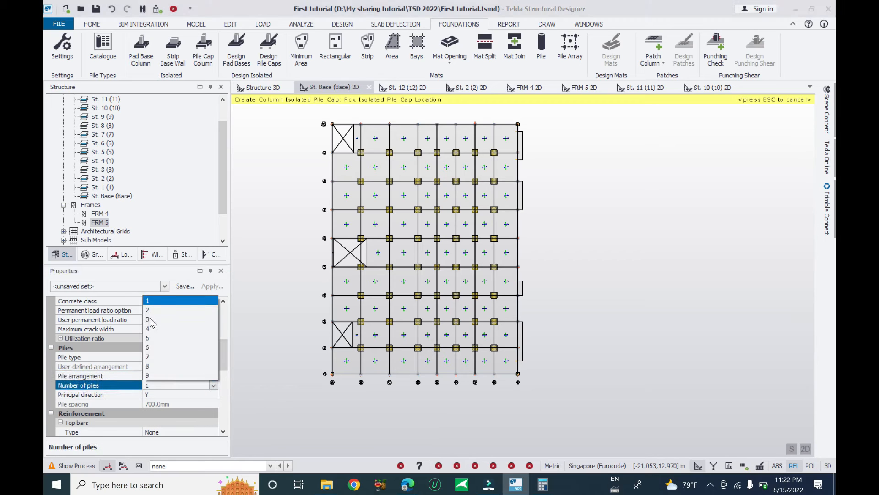
pyautogui.click(151, 321)
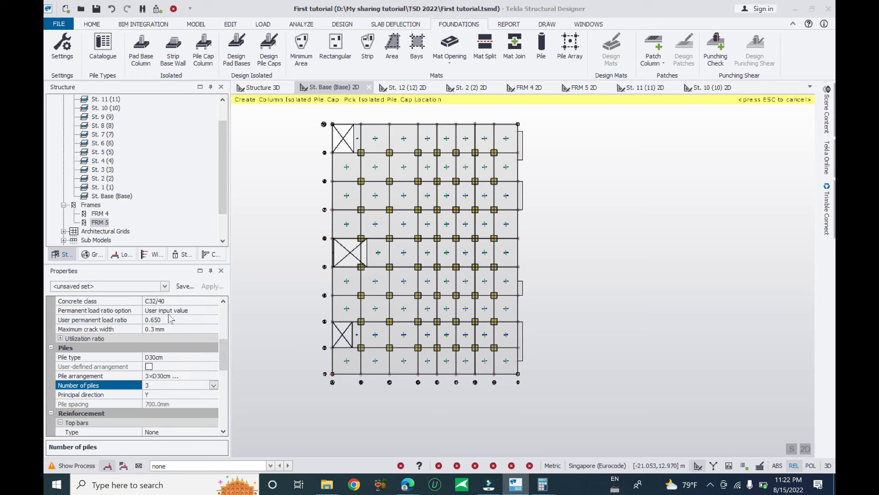
pyautogui.click(181, 376)
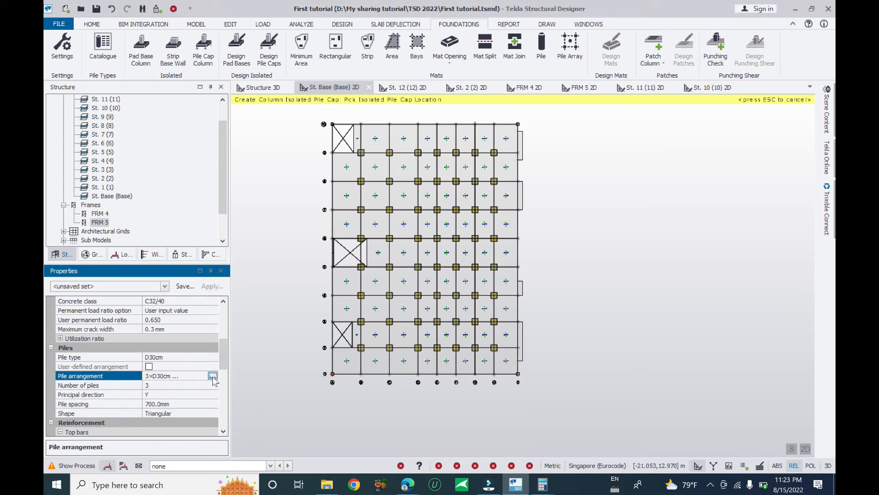
pyautogui.click(213, 376)
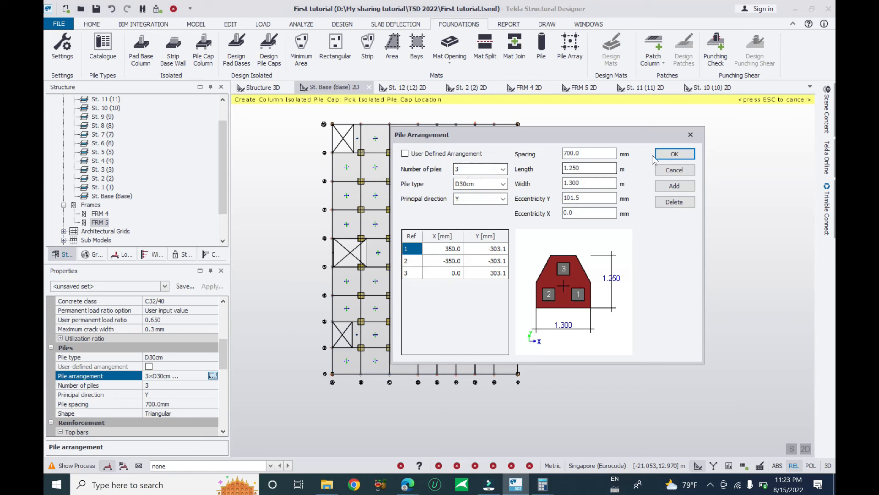
pyautogui.click(691, 135)
# Place three-pile D30cm caps under the columns along both long outer edges of the base plan, between the corners.
pyautogui.click(154, 390)
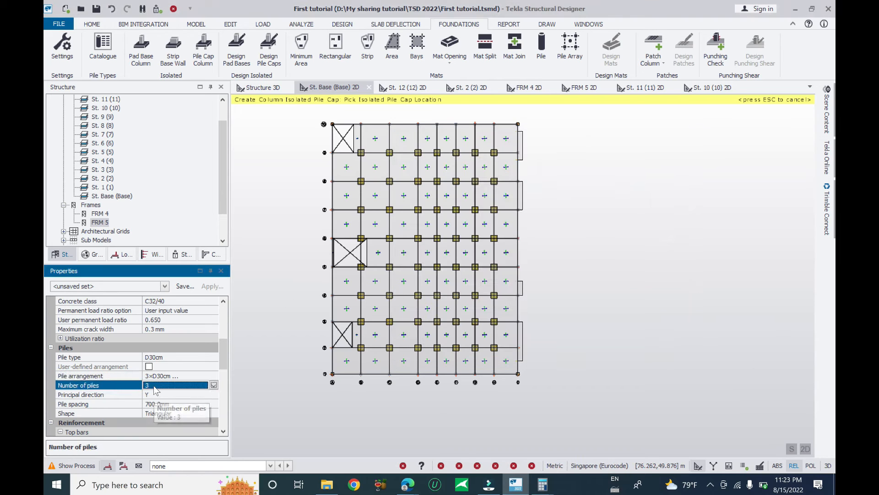
pyautogui.click(213, 385)
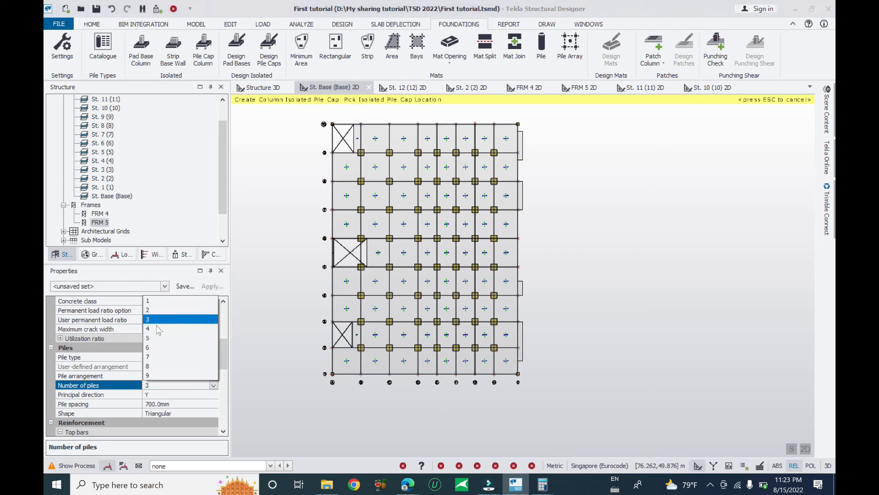
pyautogui.click(153, 320)
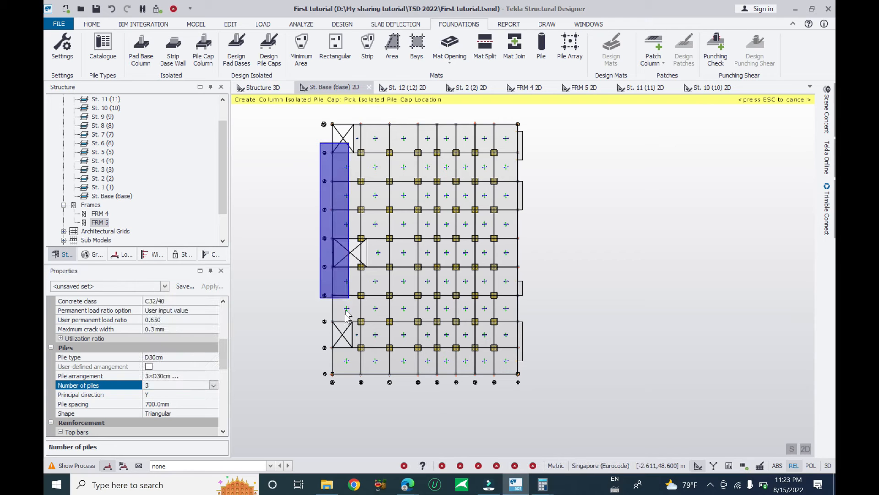
pyautogui.click(392, 243)
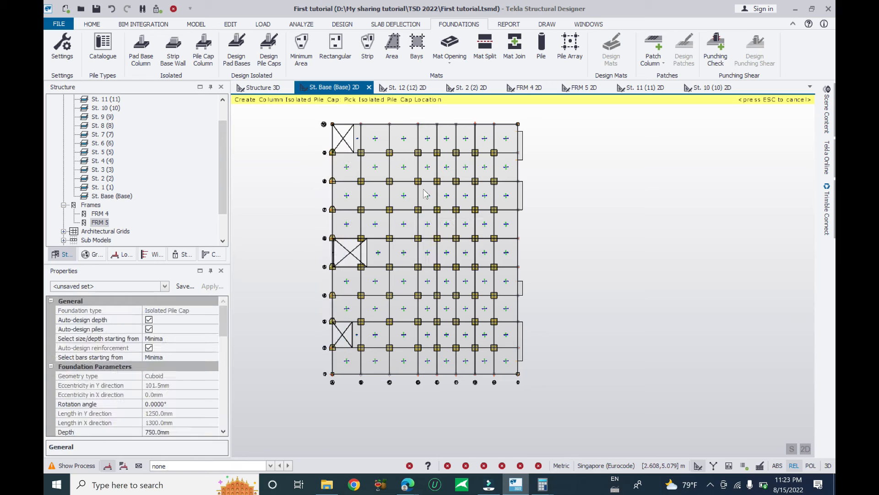
pyautogui.moveTo(535, 311); pyautogui.dragTo(534, 357)
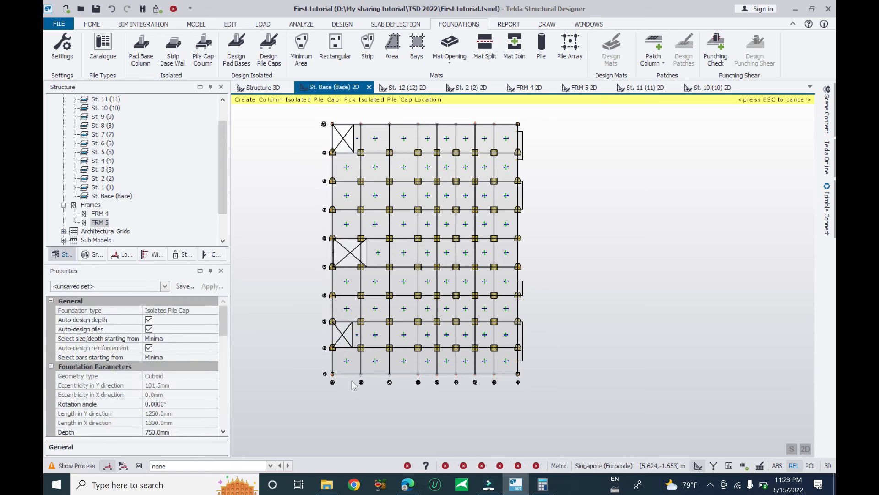
# Set the number of piles for the column pile cap to 4.
pyautogui.scroll(-3, 192, 393)
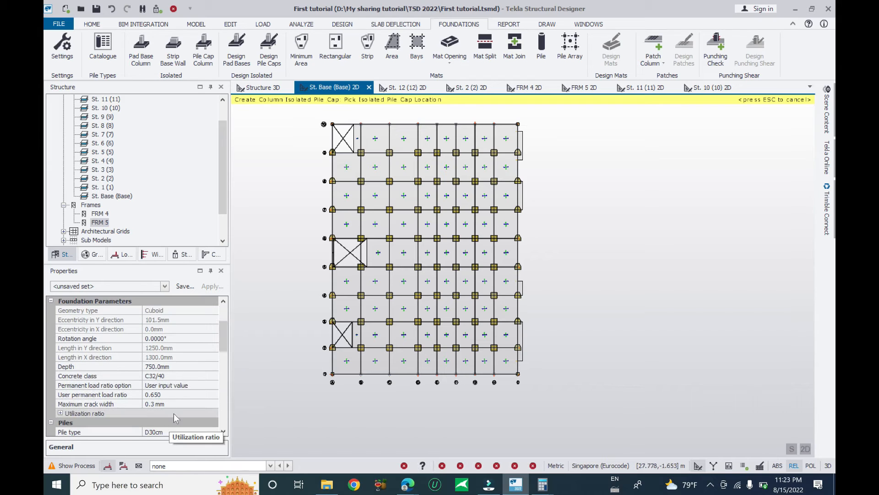
pyautogui.moveTo(224, 343); pyautogui.dragTo(225, 362)
pyautogui.click(209, 358)
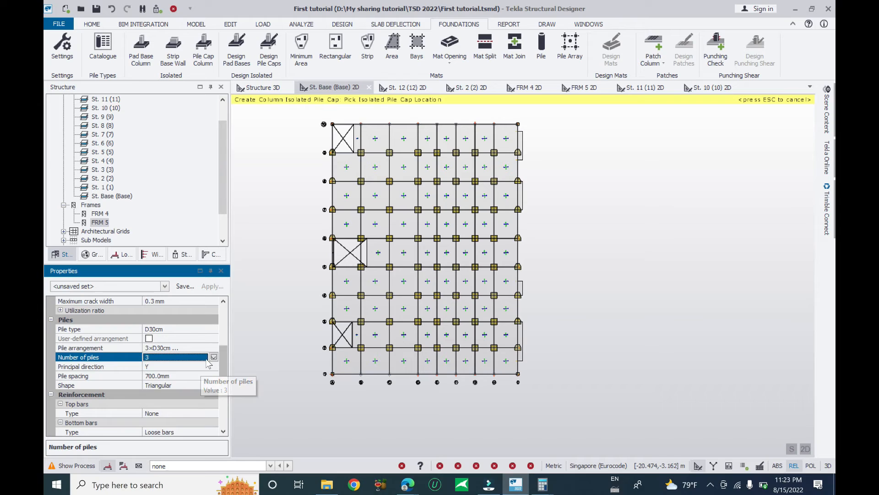
pyautogui.click(214, 357)
pyautogui.click(156, 396)
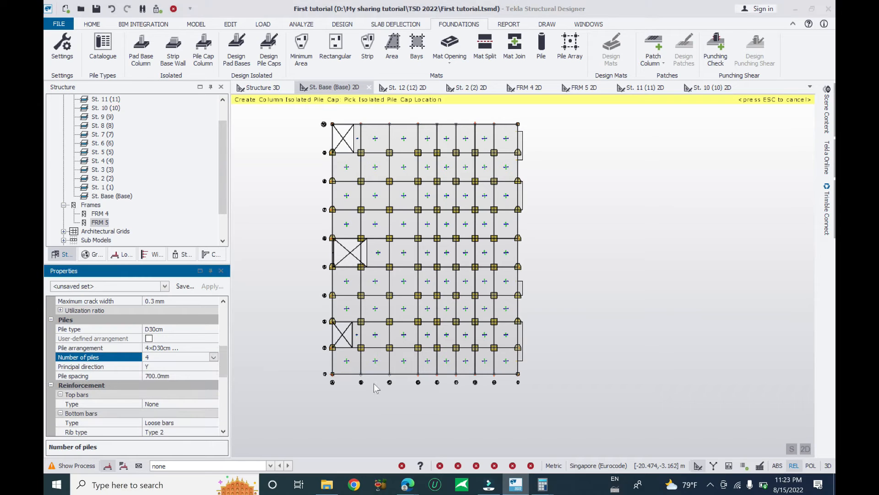
# Place seven-pile D30cm caps under the columns along both short outer edges of the base plan, between the corners.
pyautogui.click(214, 357)
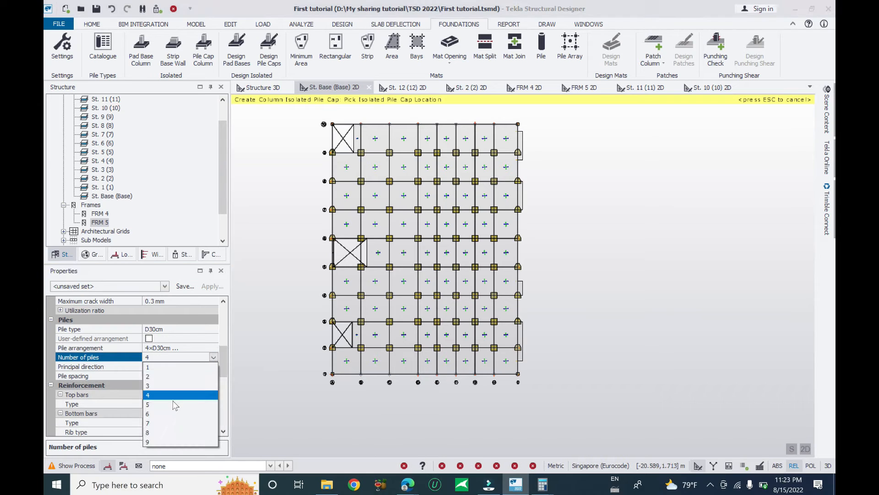
pyautogui.click(156, 422)
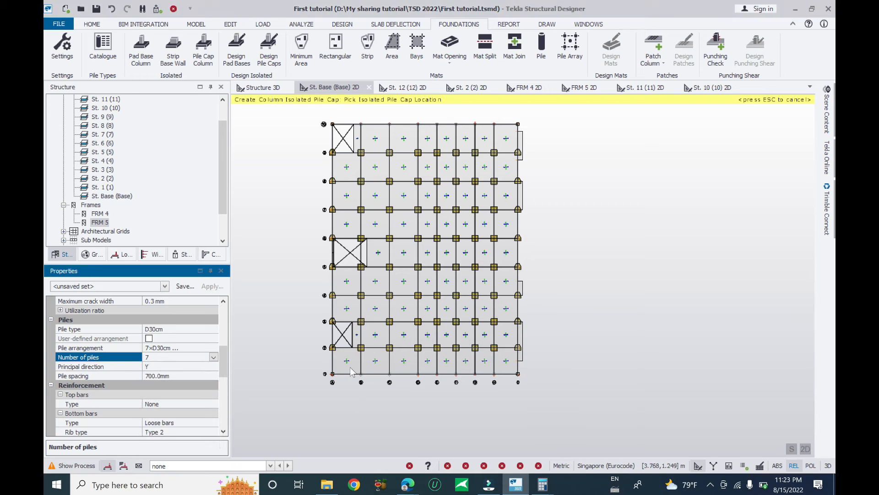
pyautogui.click(501, 402)
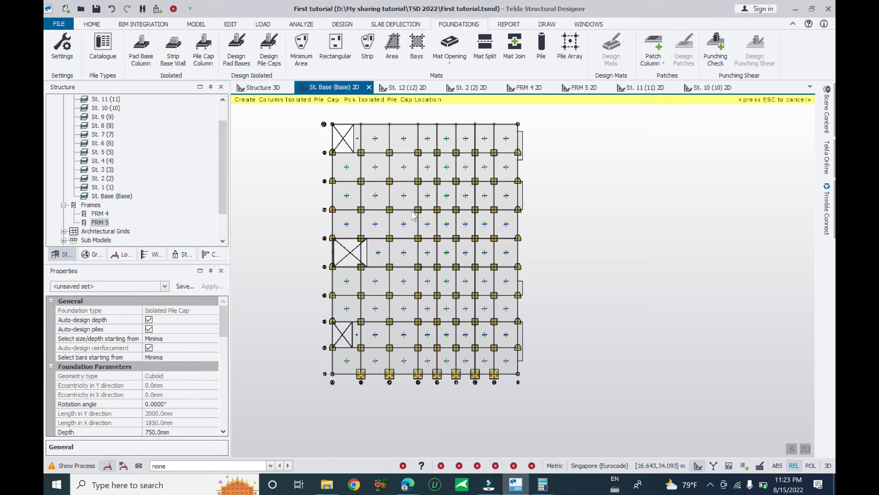
pyautogui.moveTo(344, 183); pyautogui.dragTo(503, 225)
pyautogui.scroll(5, 544, 314)
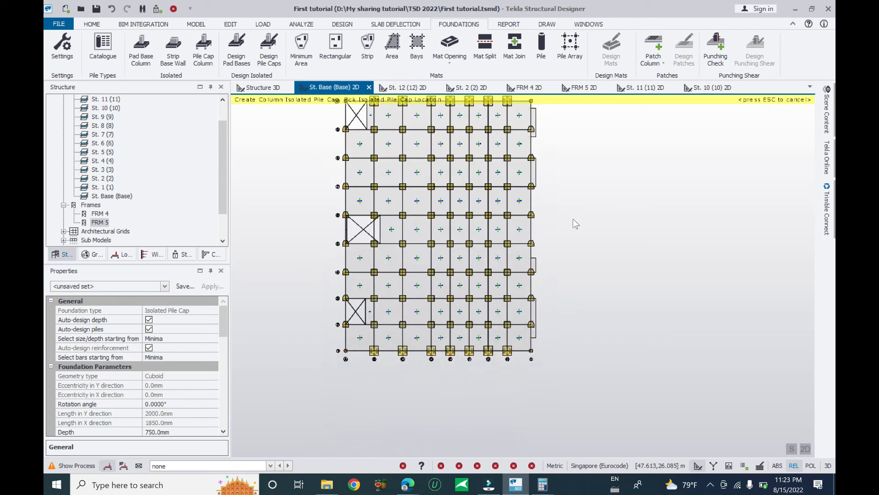
pyautogui.scroll(5, 529, 343)
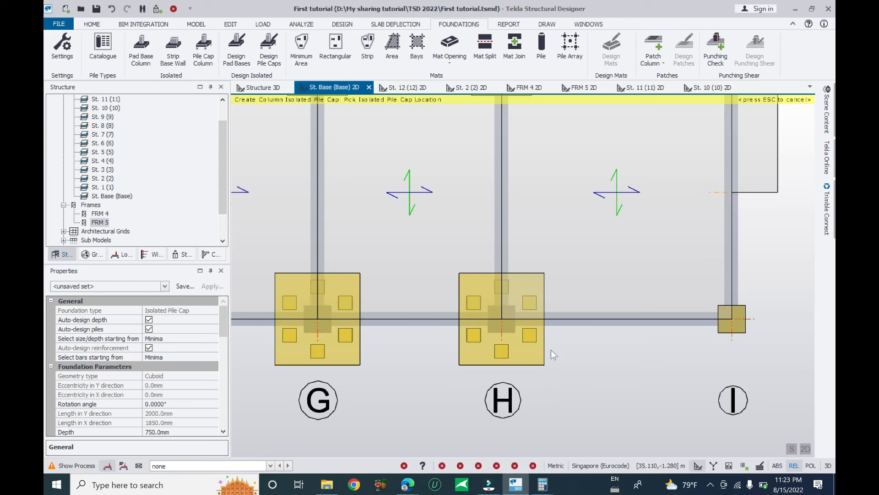
pyautogui.scroll(-8, 554, 344)
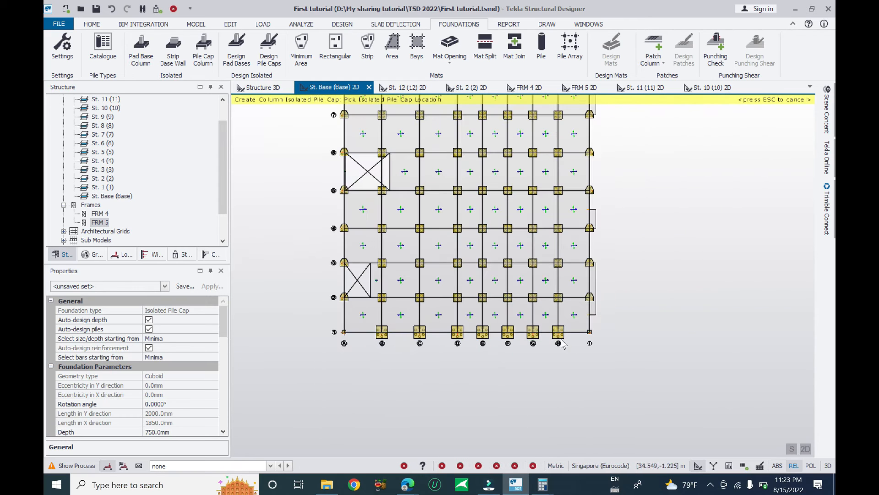
pyautogui.press('Escape')
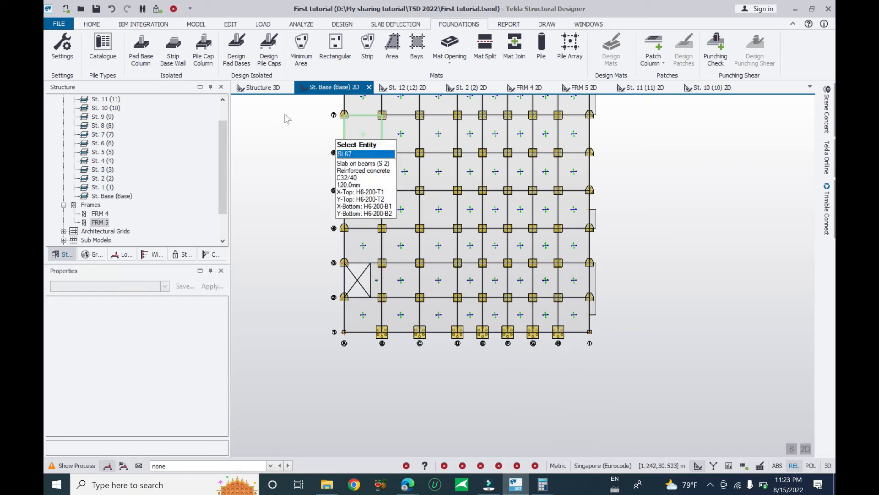
# In the 3D structure view, set the number of piles to 3 for the front-edge pile cap at grid D.
pyautogui.click(262, 88)
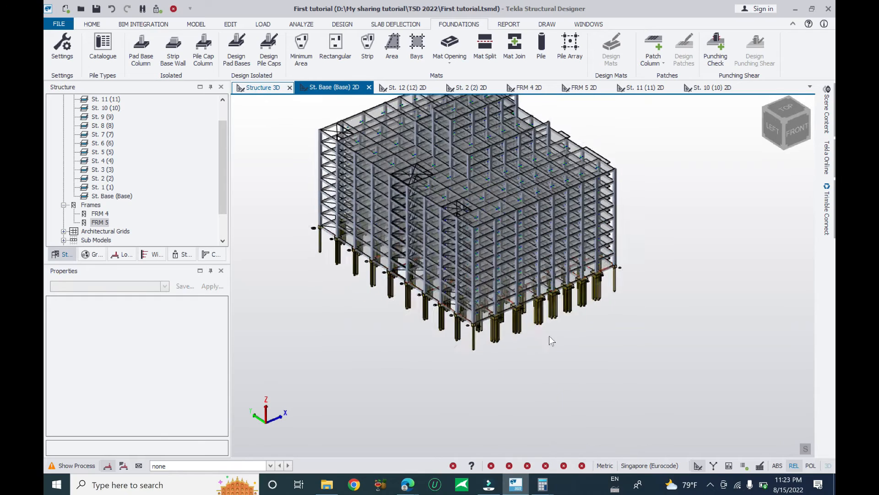
pyautogui.scroll(6, 548, 336)
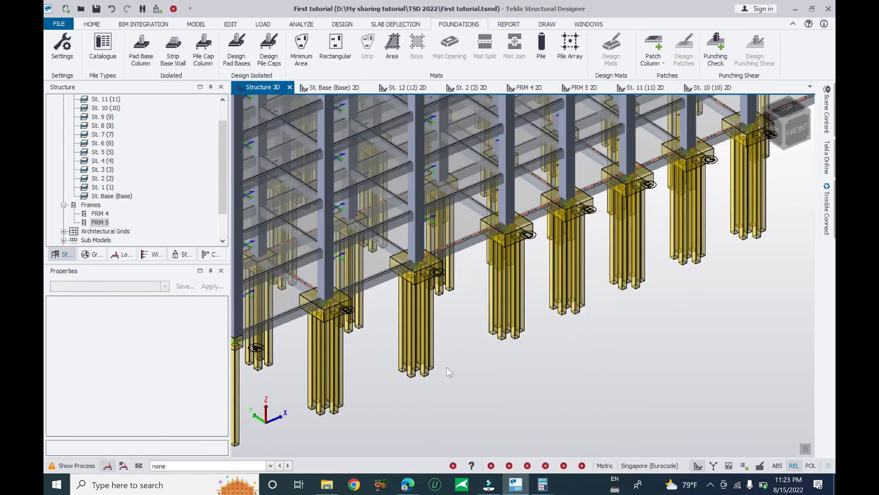
pyautogui.scroll(5, 447, 367)
pyautogui.moveTo(405, 391); pyautogui.dragTo(443, 386, button='right')
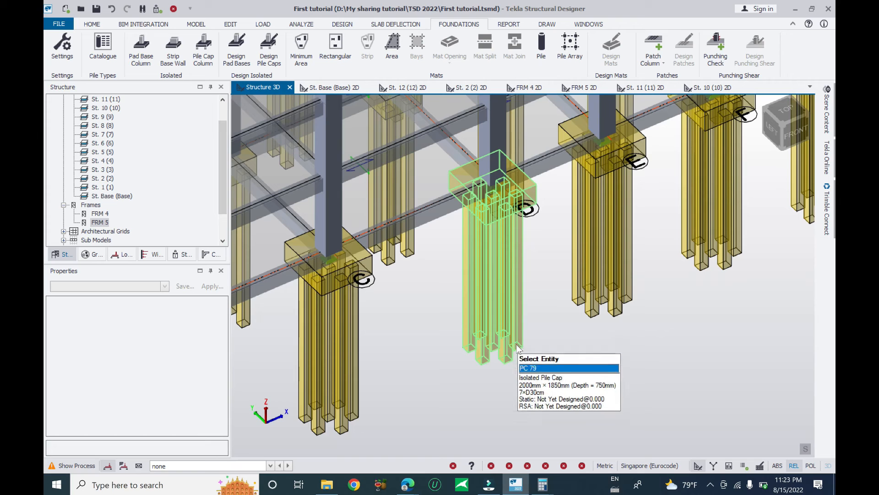
pyautogui.scroll(-3, 519, 348)
pyautogui.scroll(4, 524, 347)
pyautogui.click(456, 339)
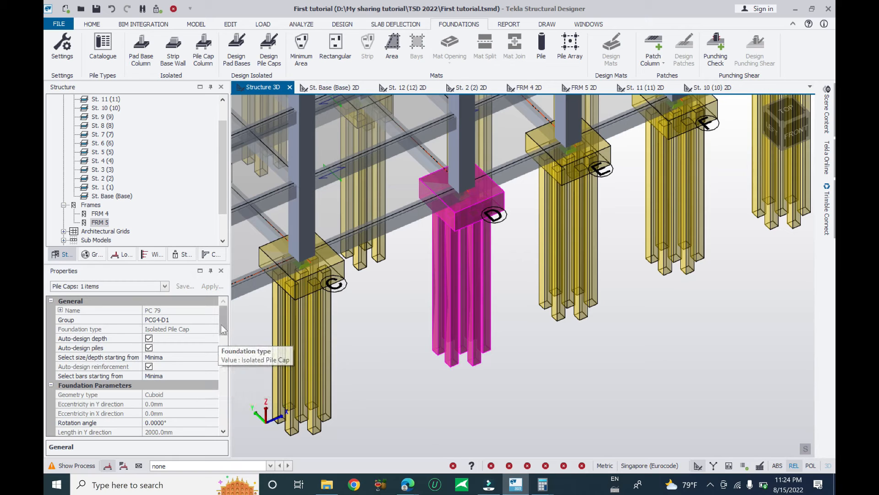
pyautogui.moveTo(221, 324); pyautogui.dragTo(212, 360)
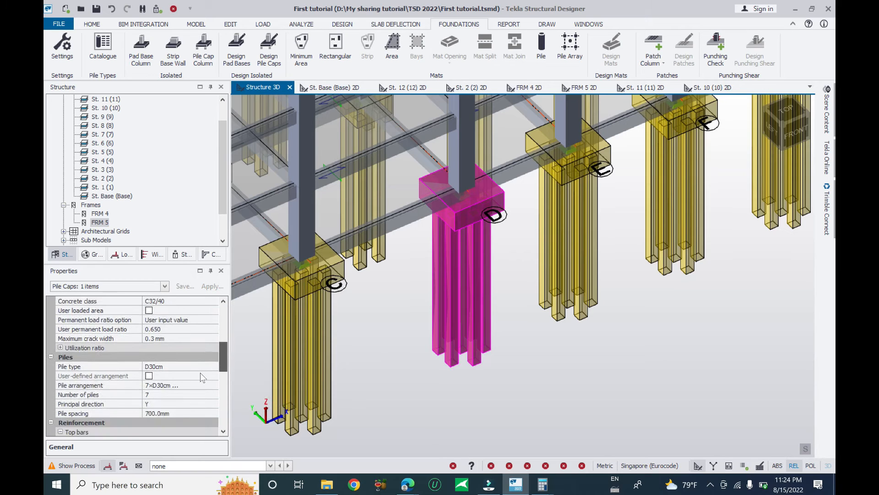
pyautogui.click(167, 396)
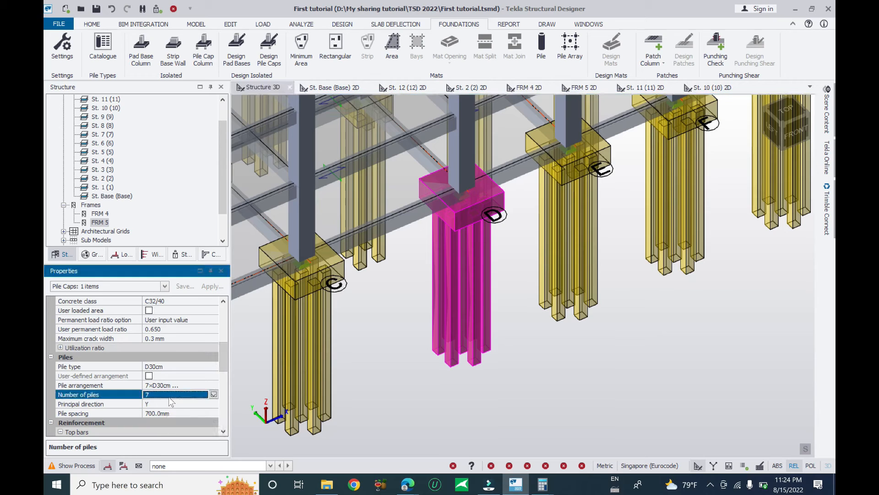
pyautogui.click(214, 395)
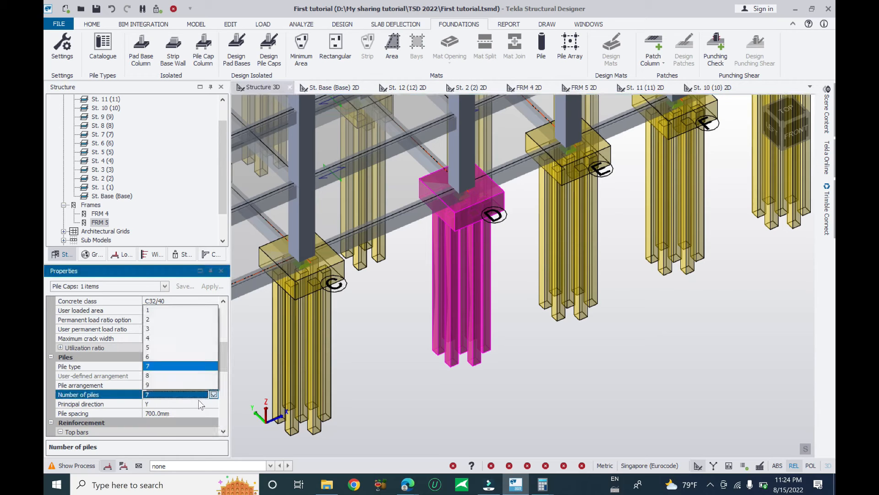
pyautogui.click(153, 338)
pyautogui.scroll(-6, 476, 323)
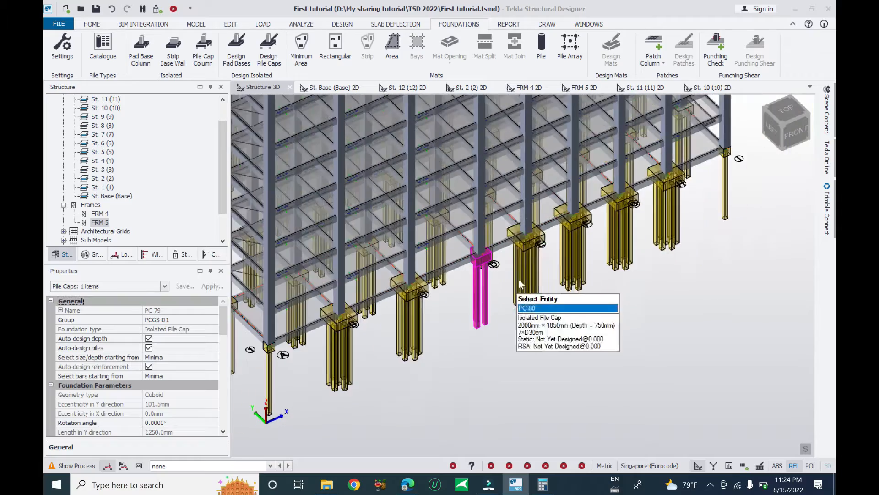
# Set the number of piles to 3 for the six remaining seven-pile caps along the front edge, at grids B, C and E to H.
pyautogui.moveTo(604, 325)
pyautogui.mouseDown(button='right')
pyautogui.moveTo(571, 344)
pyautogui.moveTo(491, 314)
pyautogui.moveTo(593, 325)
pyautogui.mouseUp(button='right')
pyautogui.moveTo(634, 316); pyautogui.dragTo(538, 328)
pyautogui.moveTo(662, 337); pyautogui.dragTo(522, 270)
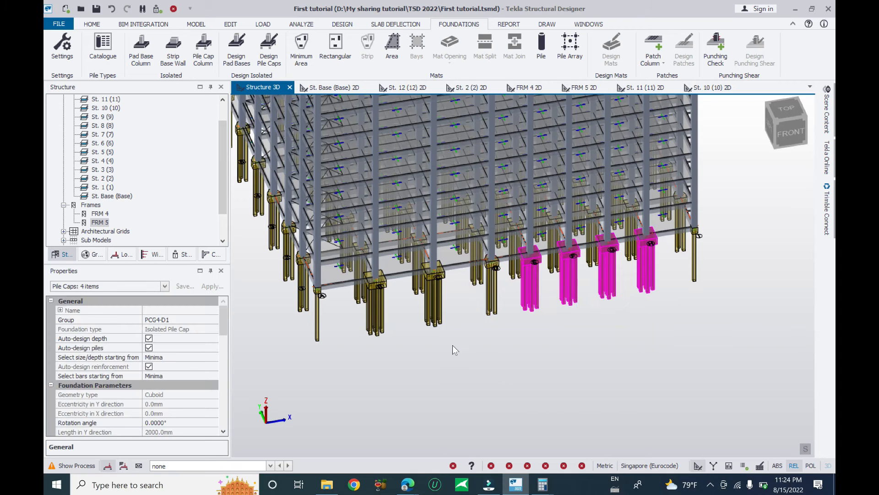
pyautogui.keyDown('ctrl'); pyautogui.moveTo(454, 345); pyautogui.dragTo(353, 323); pyautogui.keyUp('ctrl')
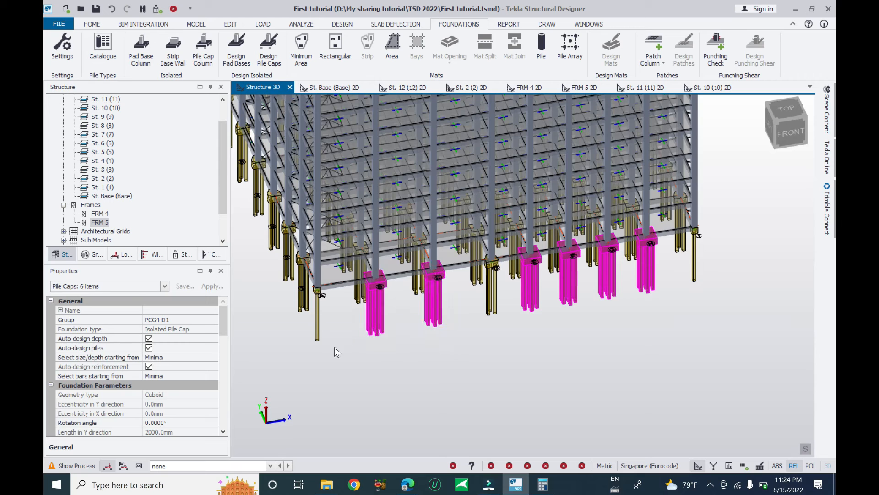
pyautogui.moveTo(226, 326); pyautogui.dragTo(213, 401)
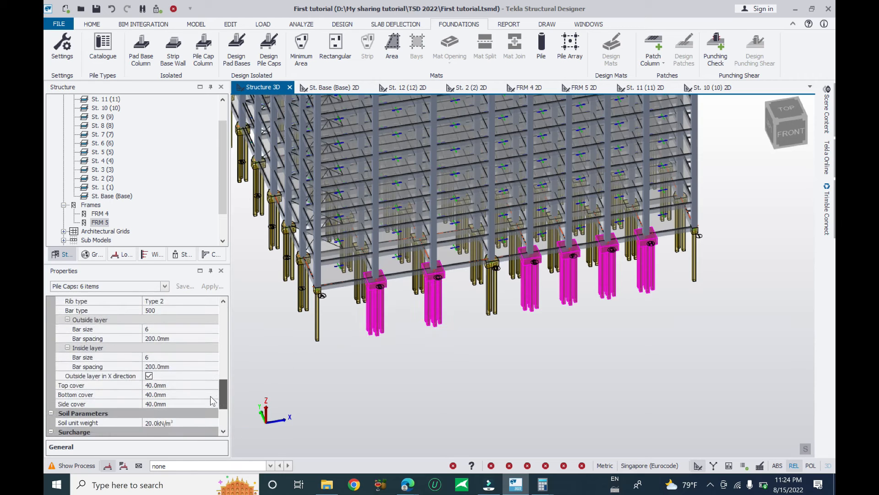
pyautogui.moveTo(222, 399); pyautogui.dragTo(223, 364)
pyautogui.click(197, 348)
pyautogui.click(213, 347)
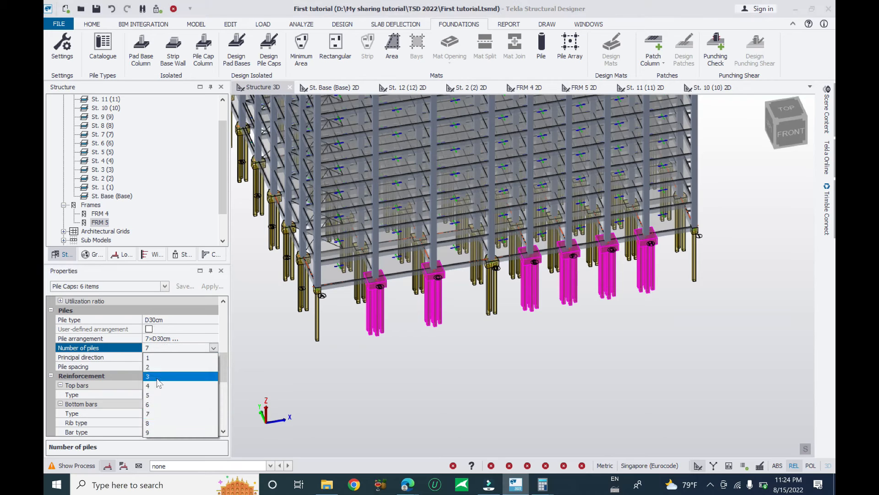
pyautogui.click(151, 376)
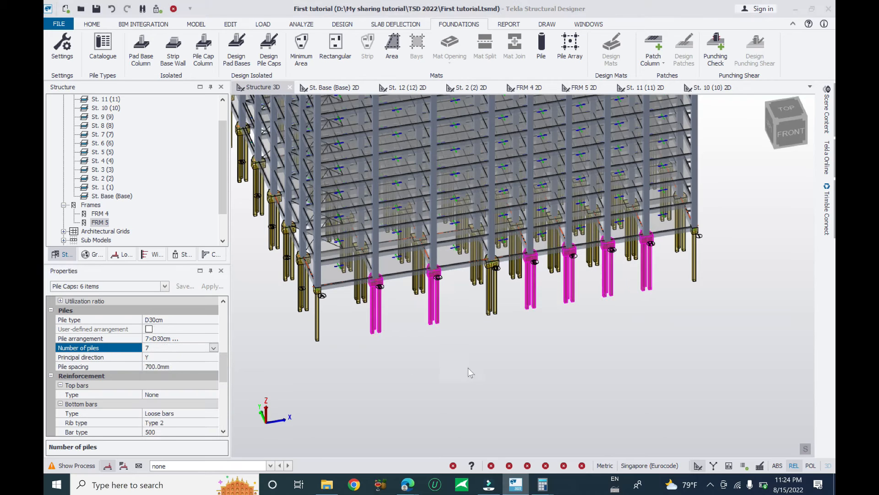
pyautogui.click(593, 359)
# Inspect the pile caps and piles around the front edge and both front corners of the 3D building model.
pyautogui.keyDown('shift'); pyautogui.moveTo(623, 368); pyautogui.dragTo(410, 351, button='middle'); pyautogui.keyUp('shift')
pyautogui.scroll(-2, 481, 349)
pyautogui.keyDown('shift'); pyautogui.moveTo(392, 404); pyautogui.dragTo(390, 312, button='middle'); pyautogui.keyUp('shift')
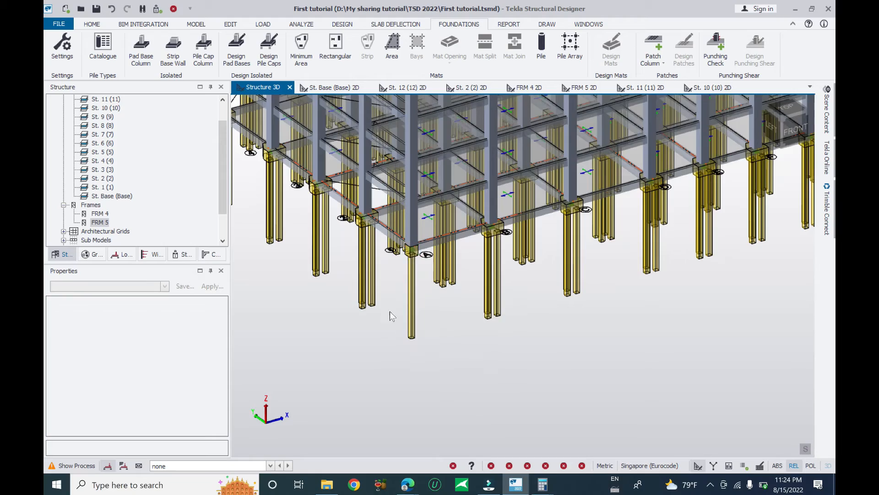
pyautogui.keyDown('shift'); pyautogui.moveTo(513, 307); pyautogui.dragTo(471, 316, button='middle'); pyautogui.keyUp('shift')
pyautogui.keyDown('shift'); pyautogui.moveTo(668, 326); pyautogui.dragTo(495, 384, button='middle'); pyautogui.keyUp('shift')
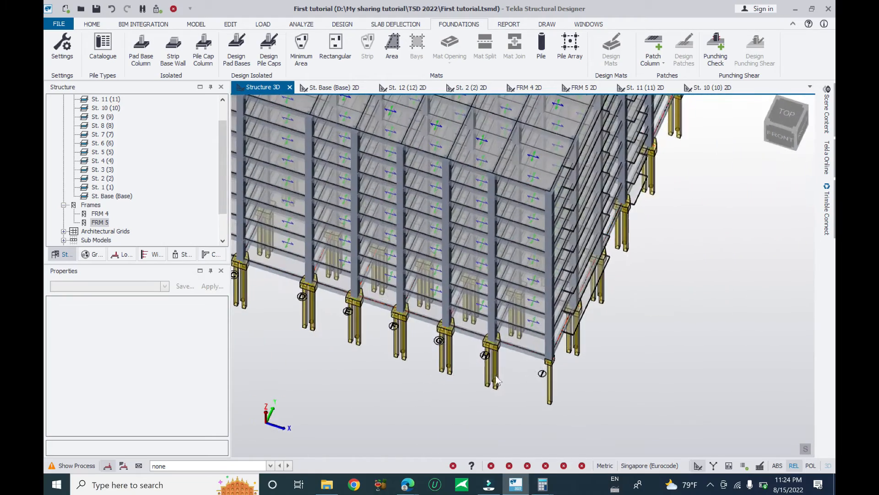
pyautogui.scroll(3, 358, 294)
pyautogui.scroll(-5, 358, 295)
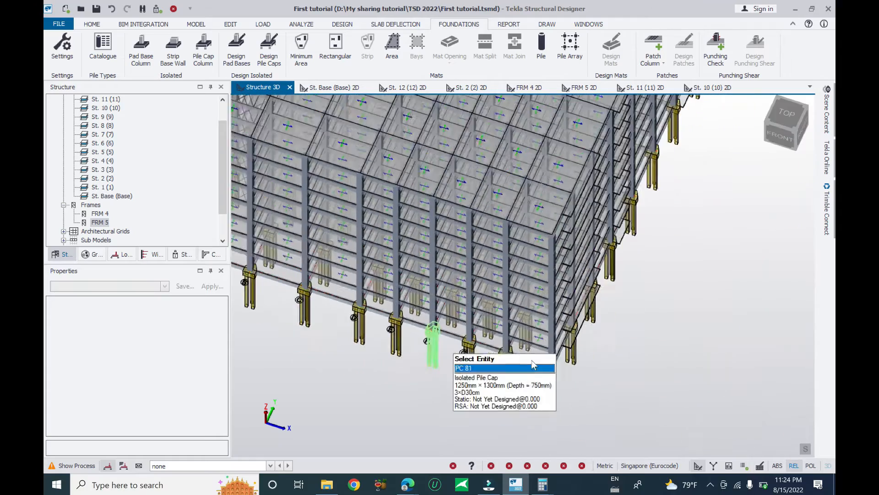
pyautogui.keyDown('shift'); pyautogui.moveTo(397, 360); pyautogui.dragTo(514, 345, button='middle'); pyautogui.keyUp('shift')
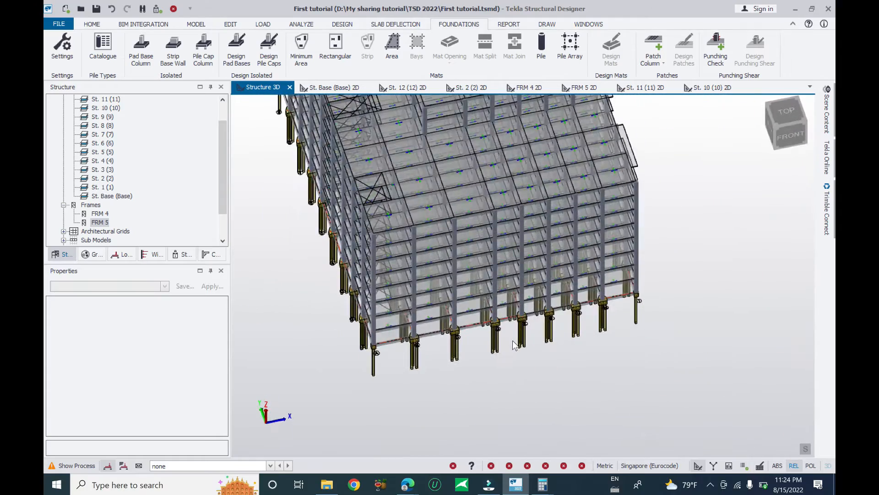
# Review the reinforcement, soil and surcharge properties of the front-edge pile caps at grids D, E and F.
pyautogui.scroll(3, 545, 357)
pyautogui.moveTo(596, 349); pyautogui.dragTo(413, 307)
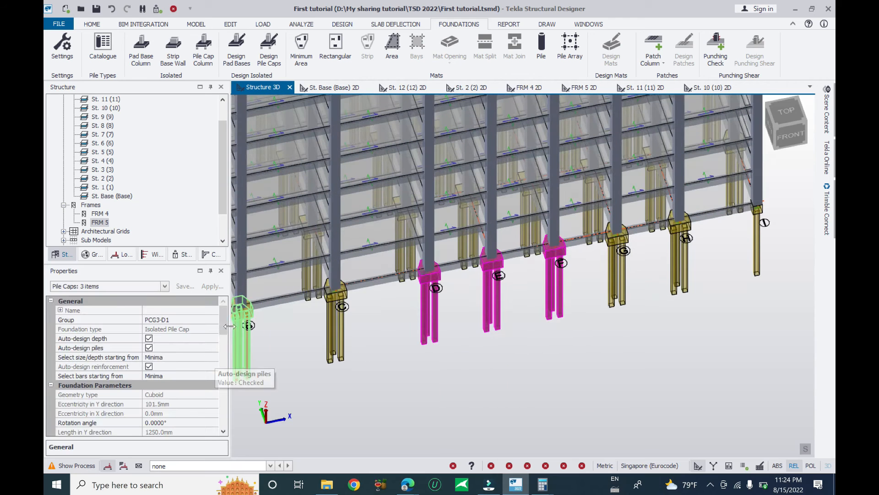
pyautogui.scroll(-10, 210, 375)
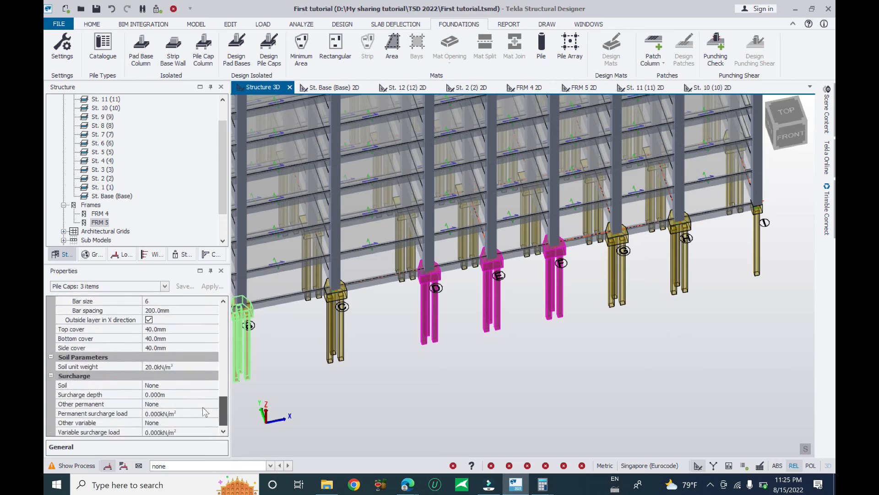
pyautogui.scroll(-1, 204, 411)
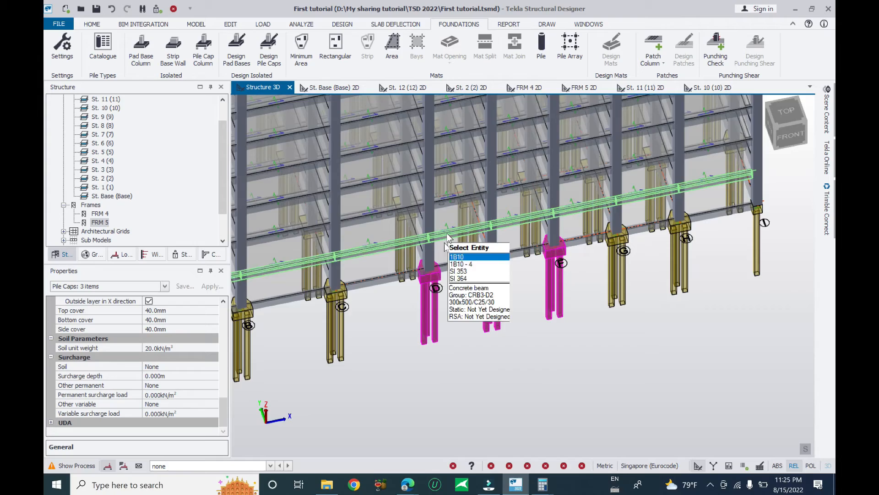
# Clear the pile cap selection and view the whole building together with its pile foundations.
pyautogui.moveTo(524, 439); pyautogui.dragTo(545, 239, button='right')
pyautogui.scroll(-7, 512, 336)
pyautogui.press('Escape')
pyautogui.scroll(3, 545, 238)
pyautogui.moveTo(638, 363); pyautogui.dragTo(613, 397, button='right')
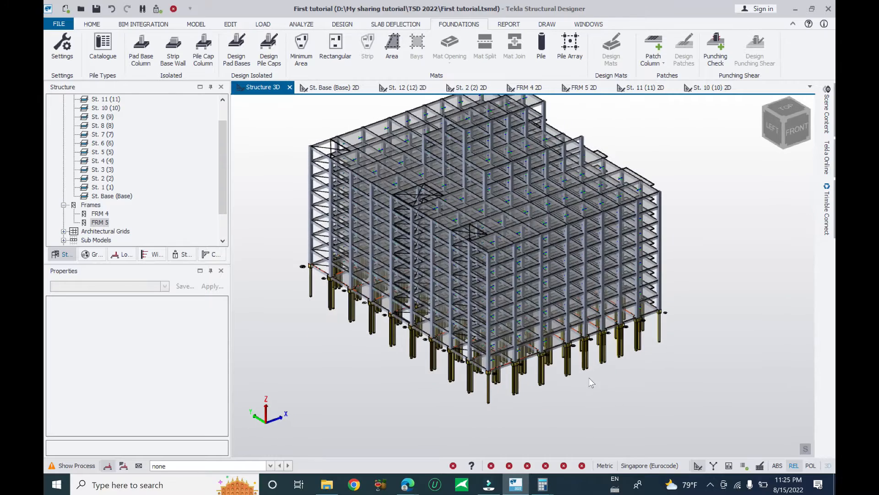
pyautogui.scroll(-2, 590, 378)
pyautogui.scroll(1, 559, 333)
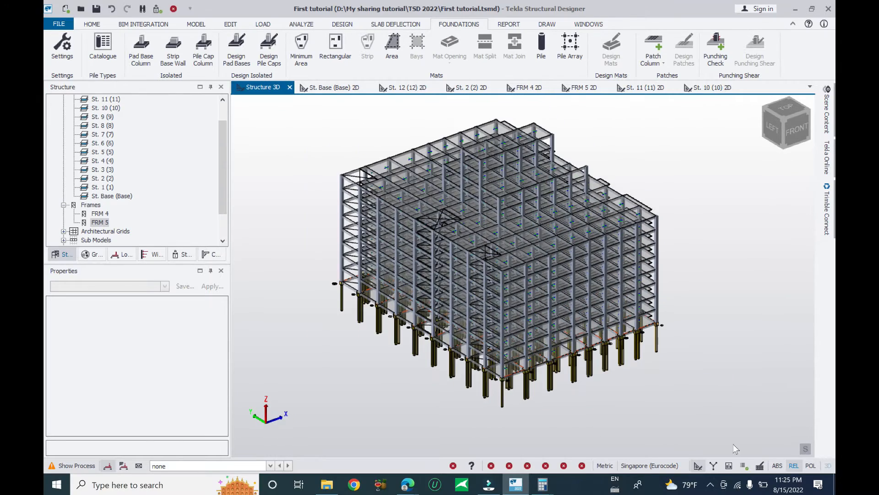
pyautogui.click(713, 484)
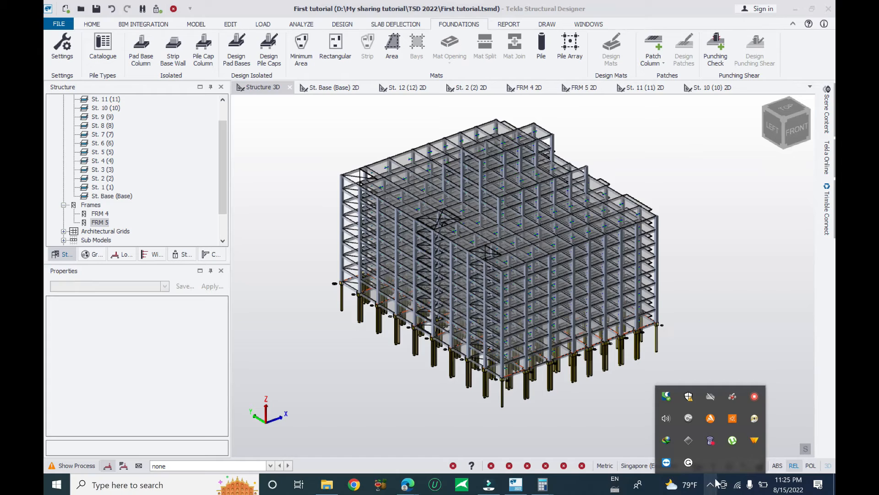
pyautogui.rightClick(711, 441)
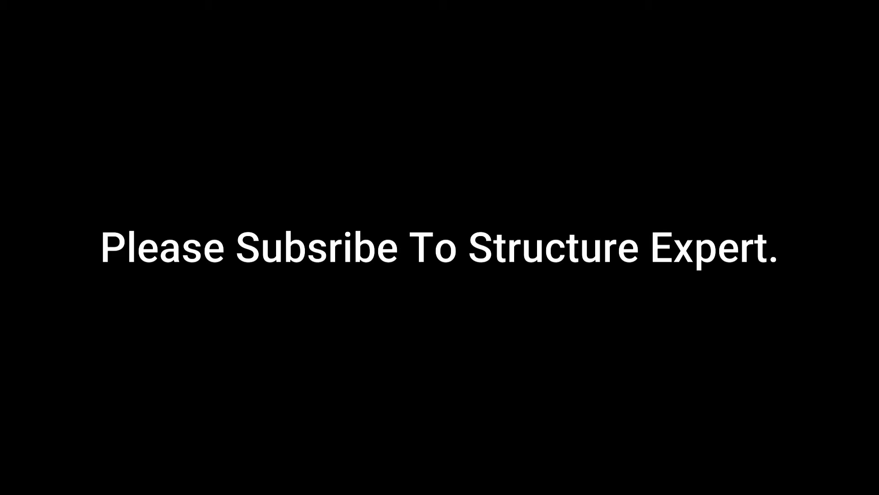